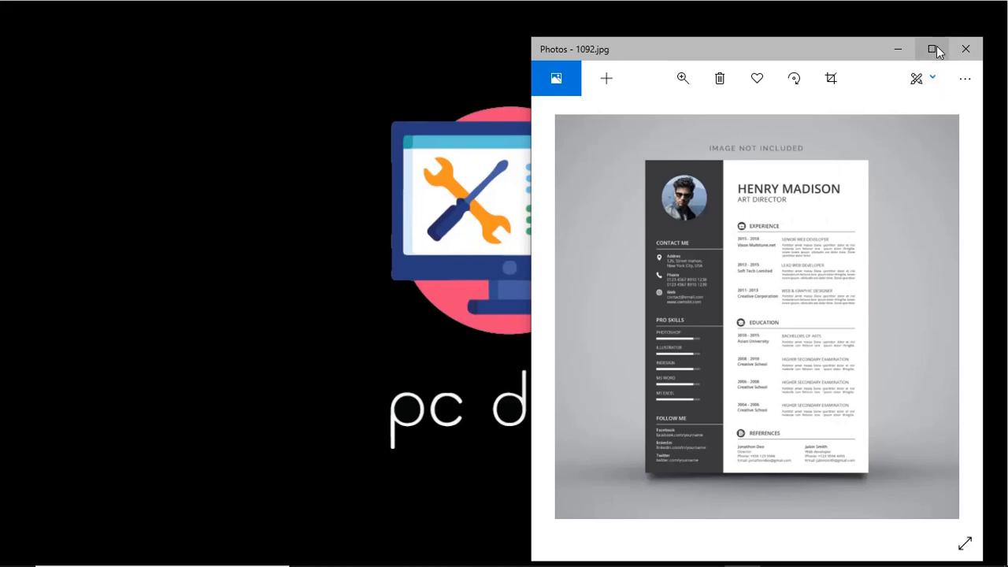
Step: Maximize the Photos window so the resume image 1092.jpg fills the screen
left_click(936, 46)
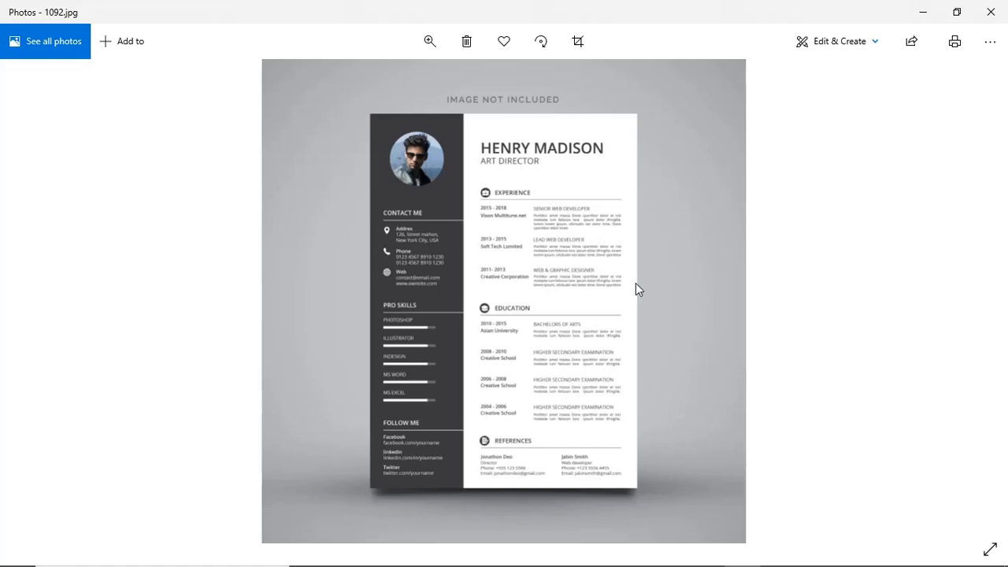
Step: Zoom into the resume and pan over its header, skills, education and references, then restore the window
left_click(429, 41)
mouse_move(363, 78)
left_mouse_down()
mouse_move(387, 85)
mouse_move(362, 85)
left_mouse_up()
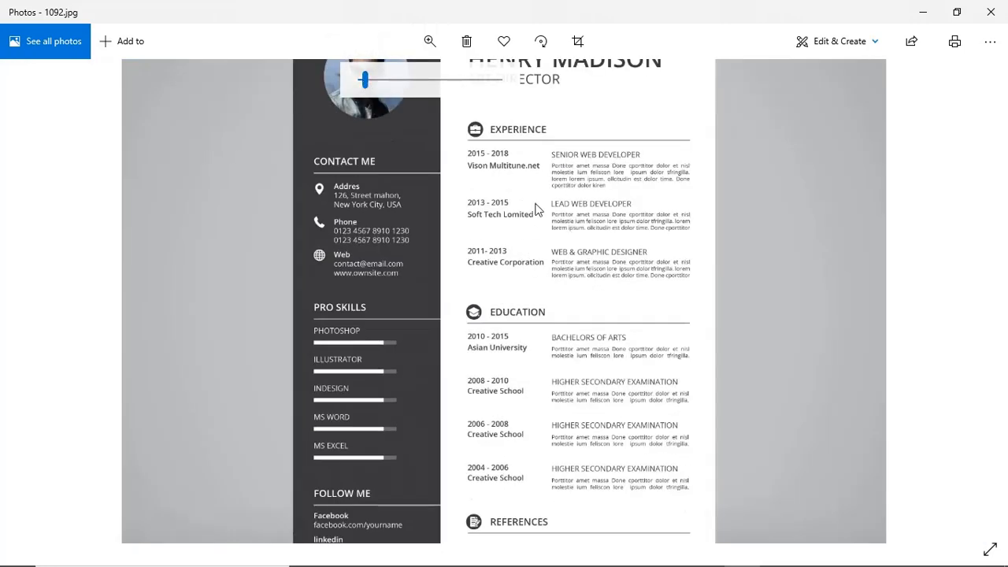
left_click_drag(532, 205, 505, 294)
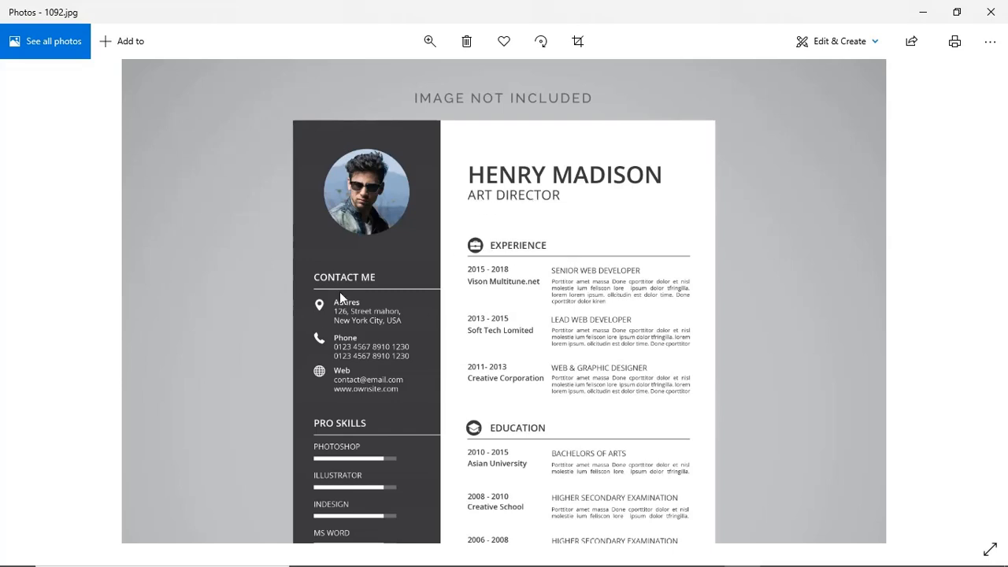
left_click_drag(434, 445, 369, 235)
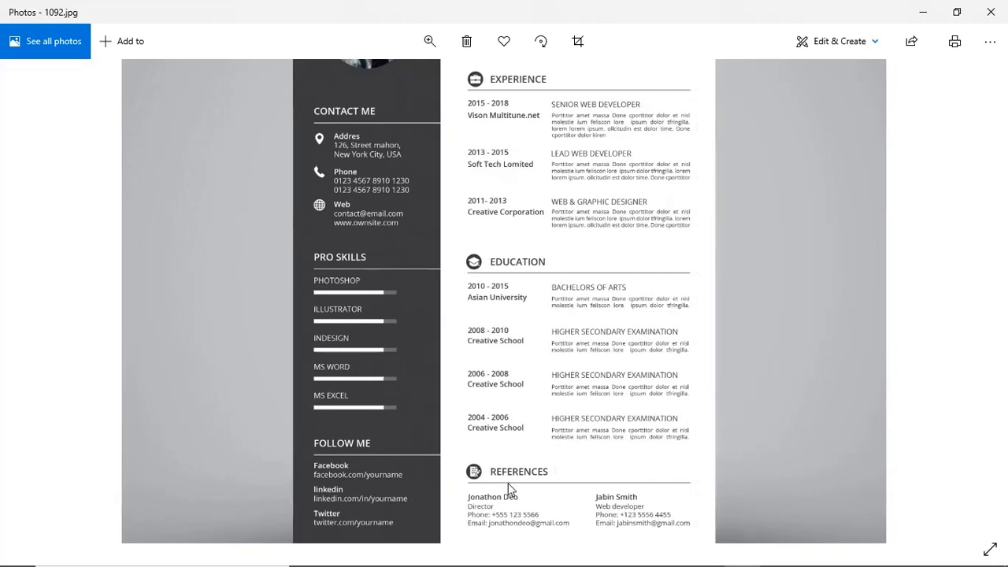
left_click_drag(508, 483, 509, 405)
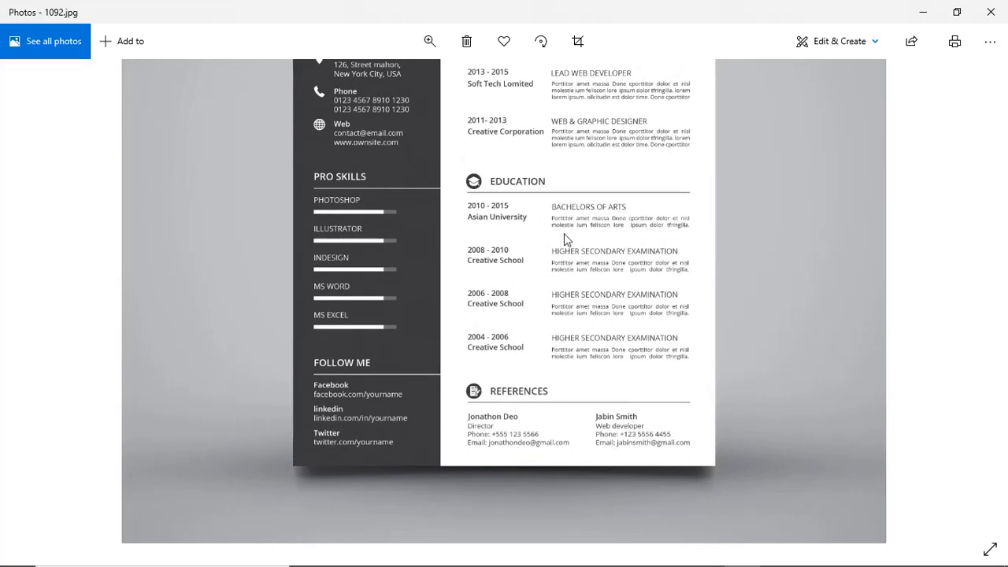
left_click_drag(574, 223, 543, 383)
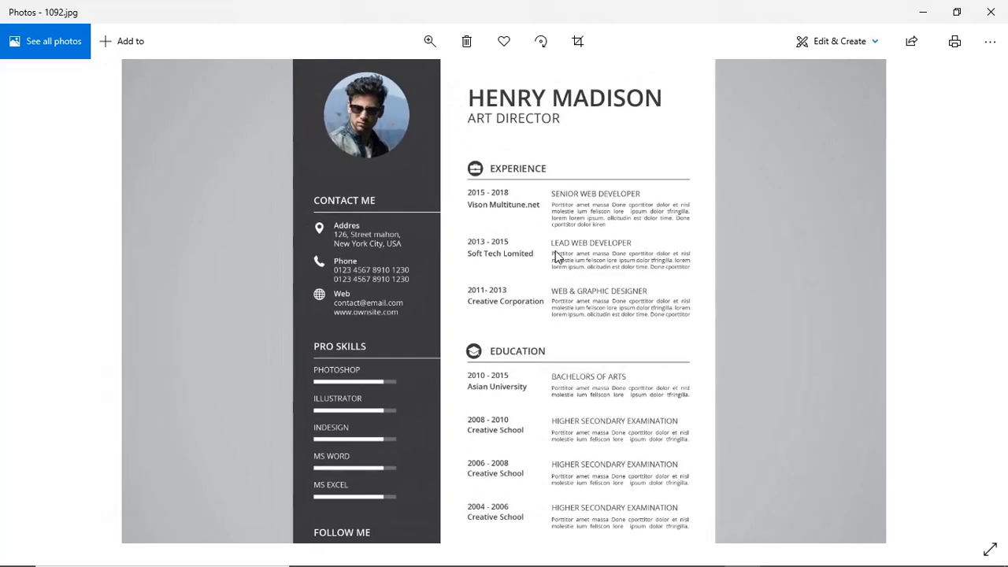
left_click_drag(555, 256, 539, 328)
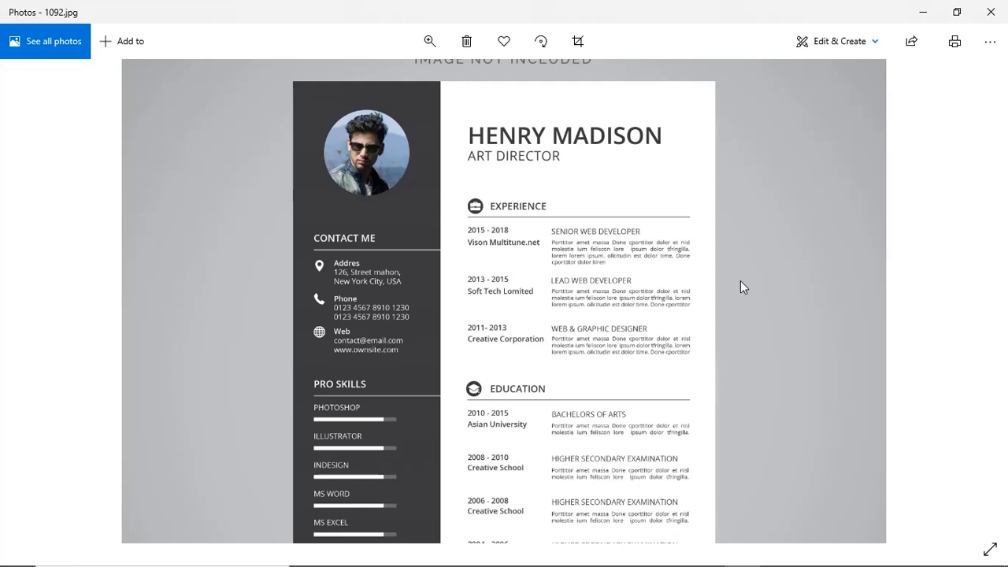
left_click(962, 9)
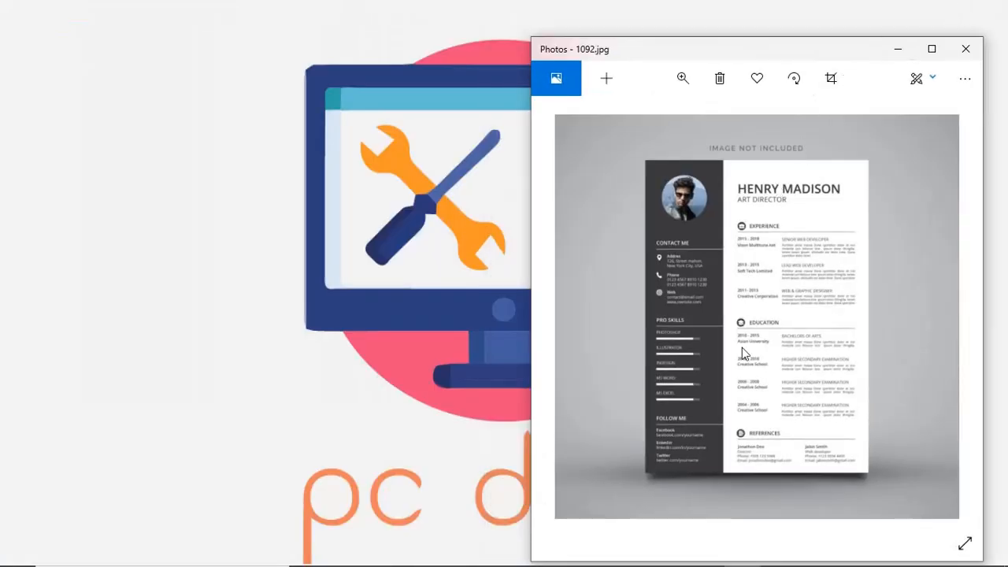
Step: Bring blank Document1 in Word in front of the resume image and maximize it
mouse_move(745, 564)
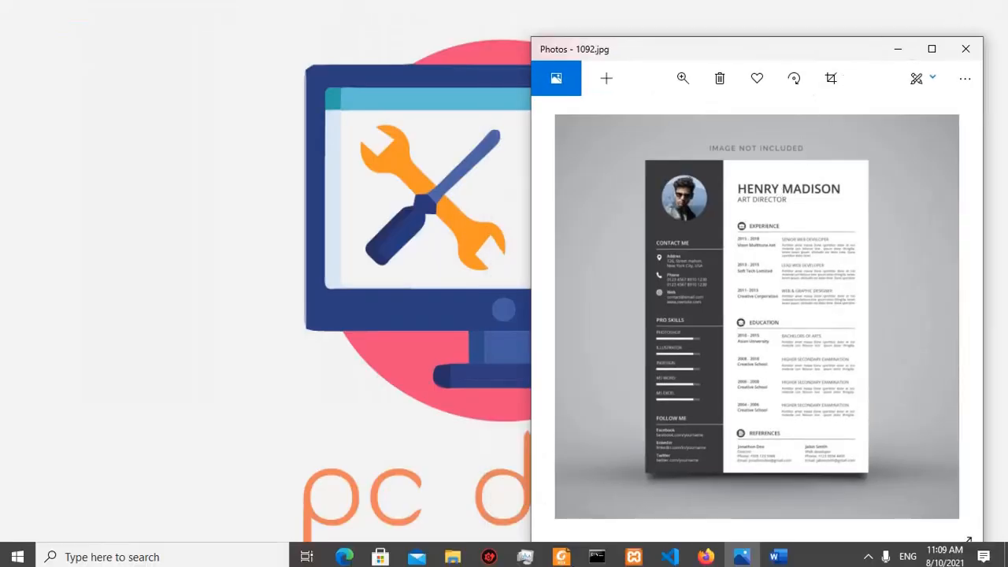
left_click(775, 555)
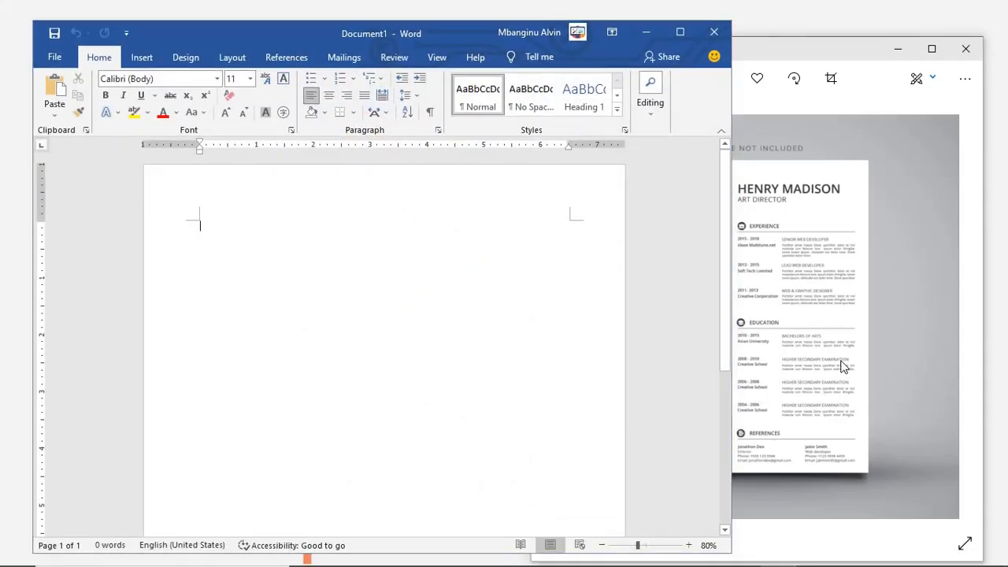
left_click(843, 366)
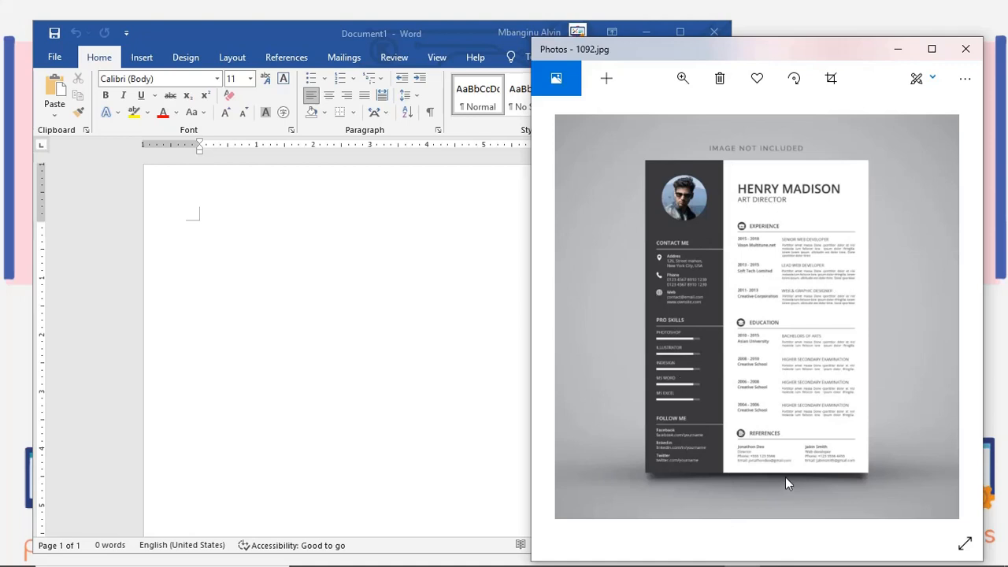
left_click(421, 349)
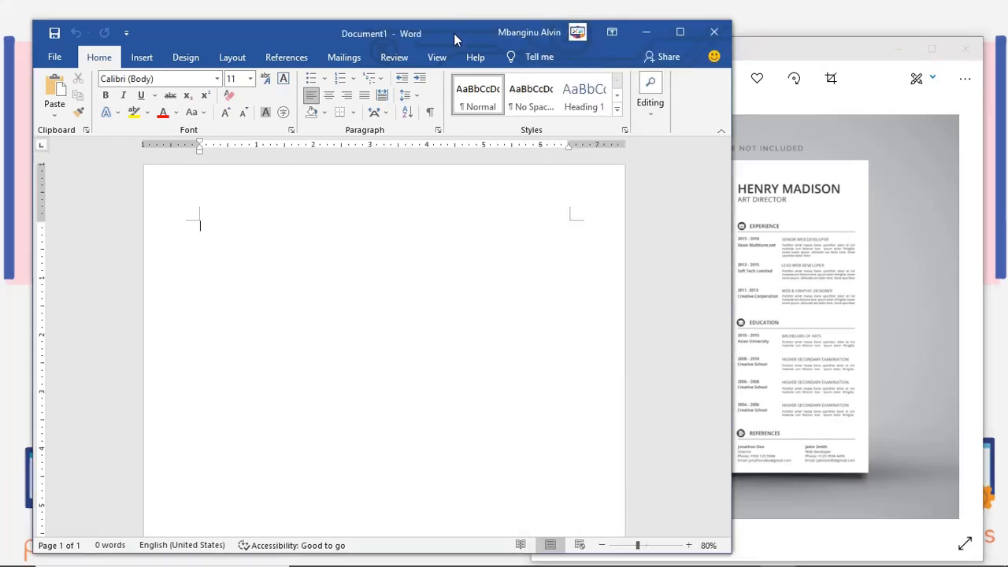
left_click_drag(454, 33, 448, 23)
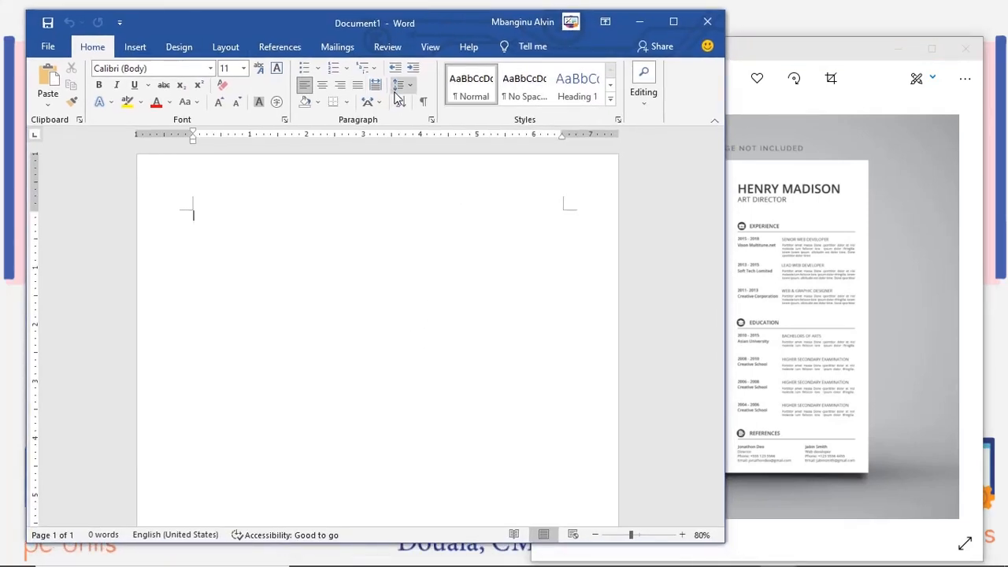
left_click(136, 47)
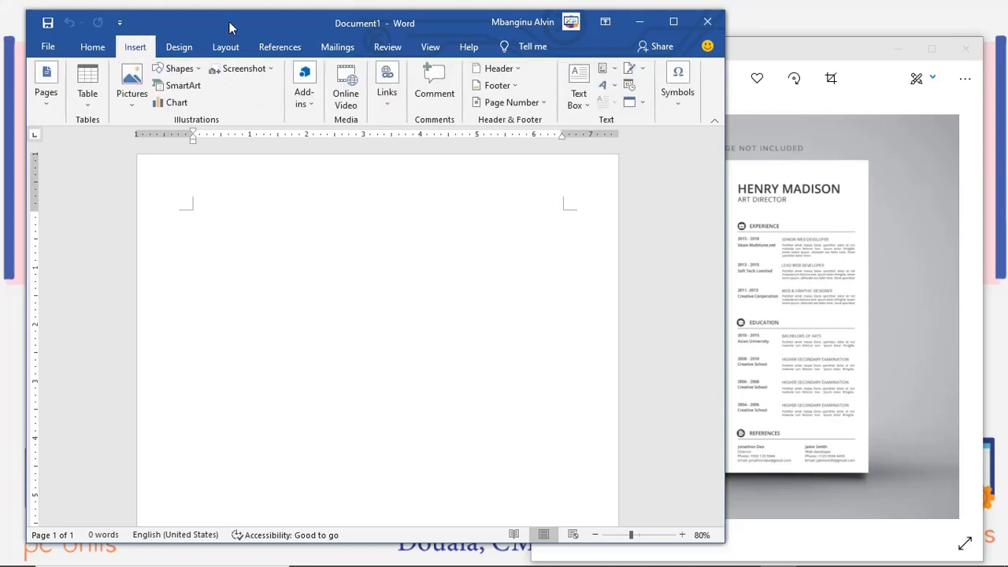
left_click(670, 25)
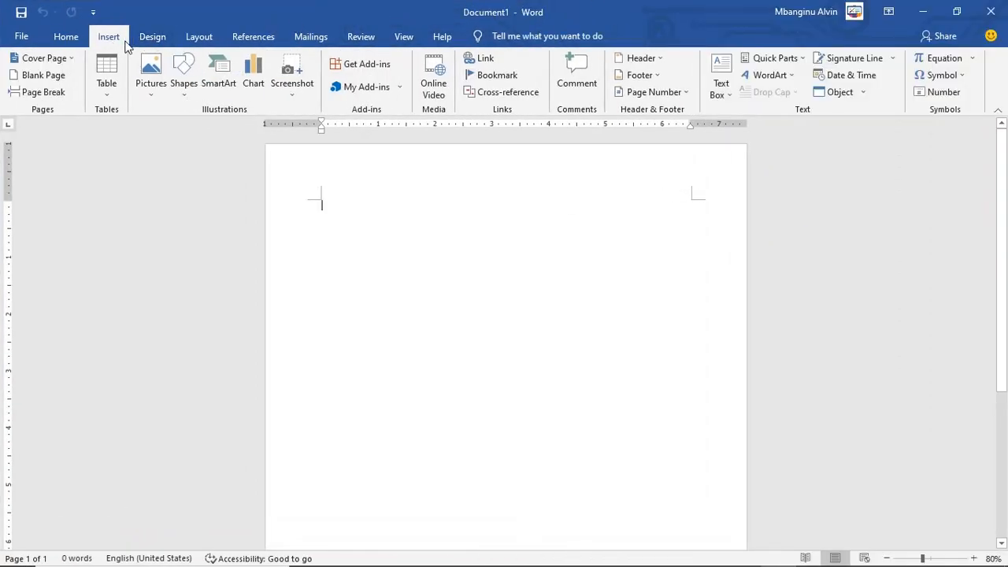
Step: Draw a rectangle down from the page's top-left margin
left_click(185, 90)
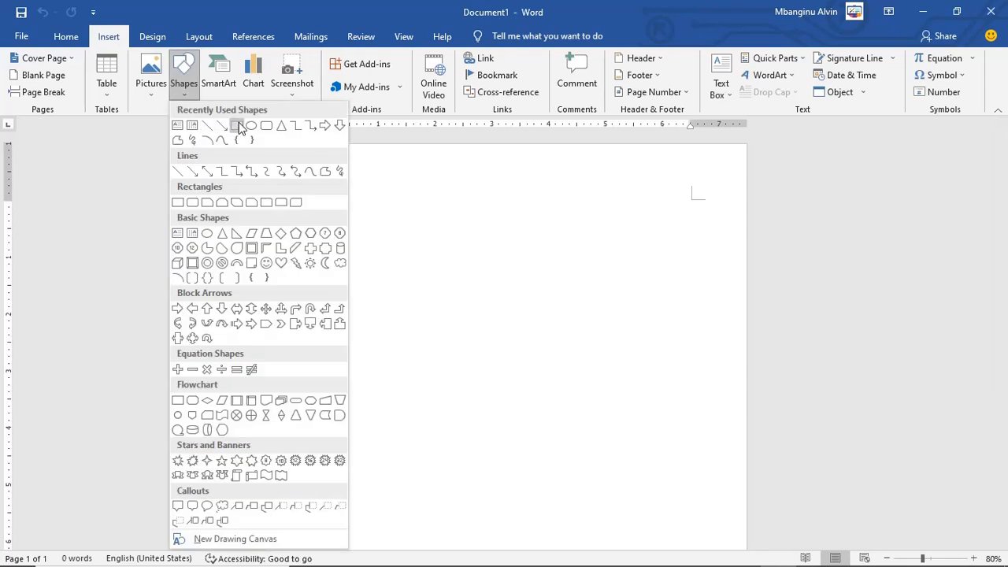
left_click(235, 126)
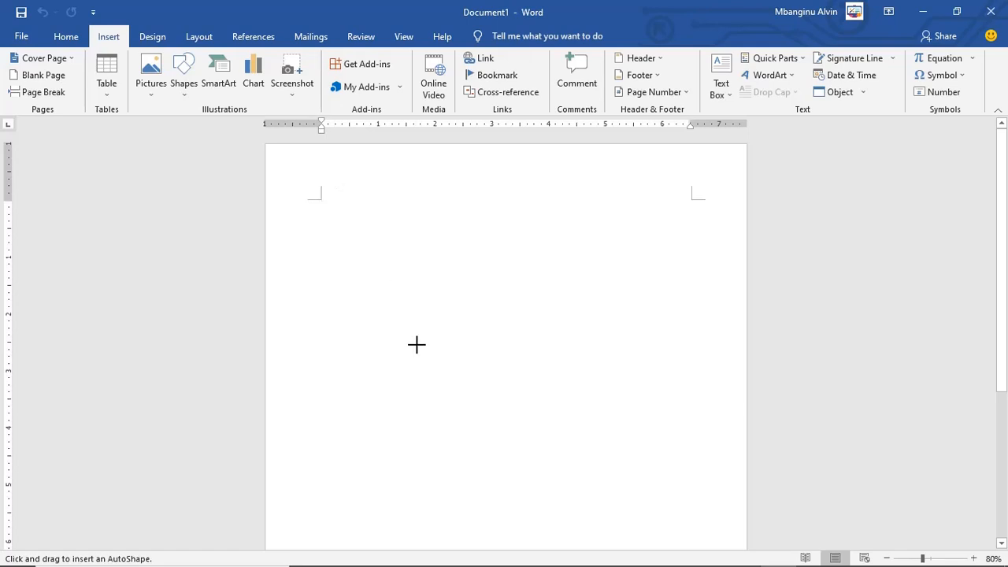
left_click_drag(416, 345, 477, 531)
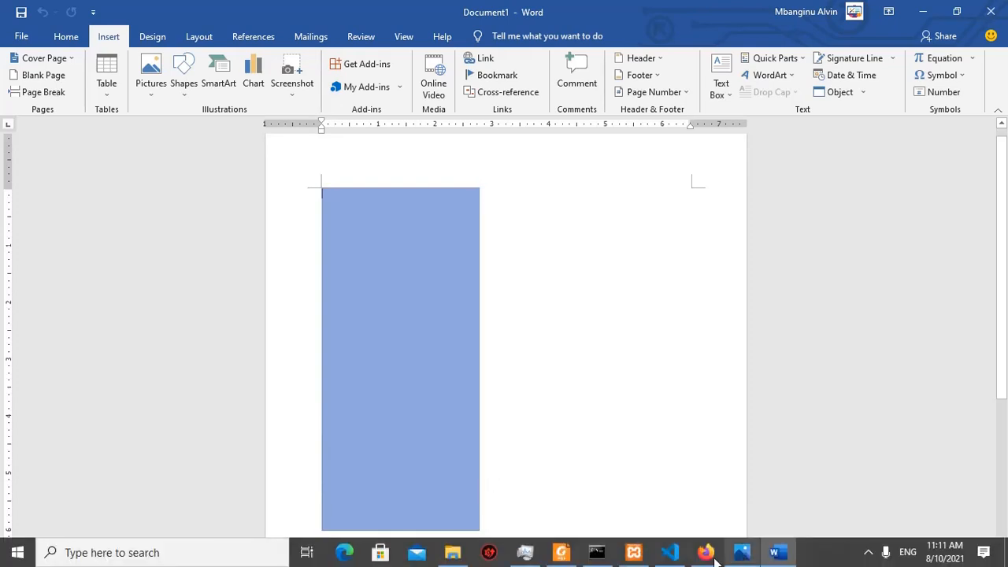
Step: Stretch the rectangle to about 9.01" tall by 2.77" wide, nearly reaching the page bottom
left_click(741, 552)
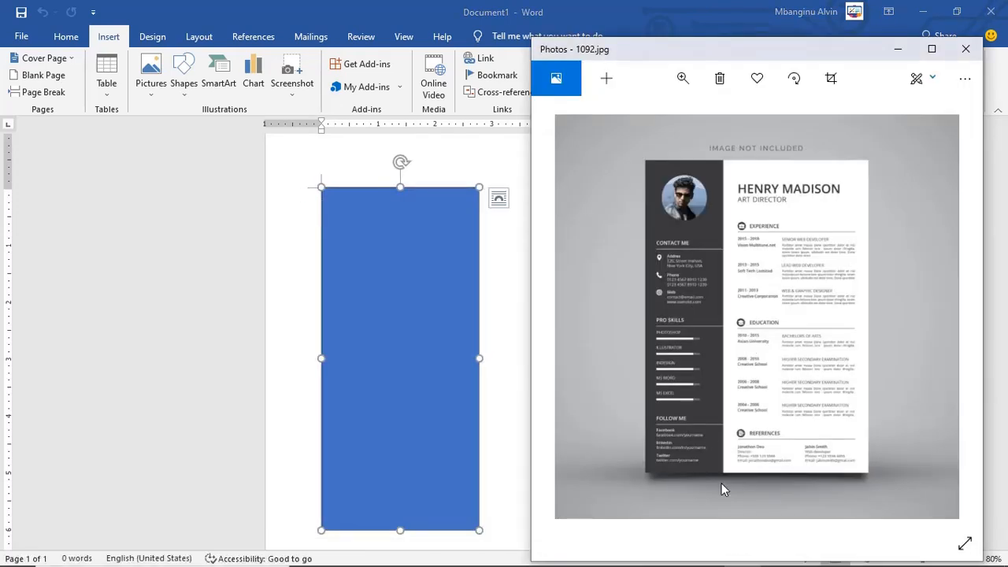
left_click(416, 397)
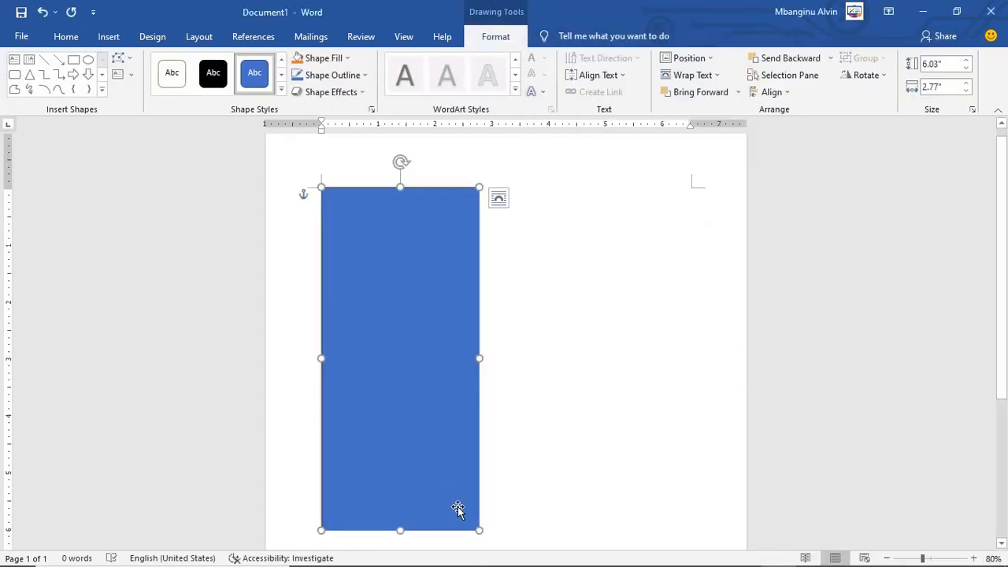
scroll(458, 510, "down", 5)
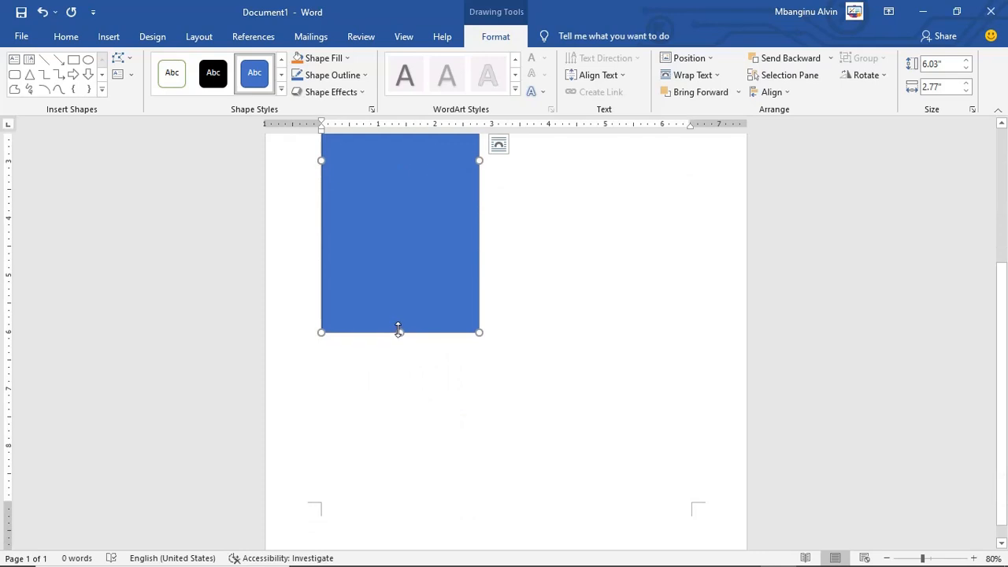
left_click_drag(399, 329, 399, 502)
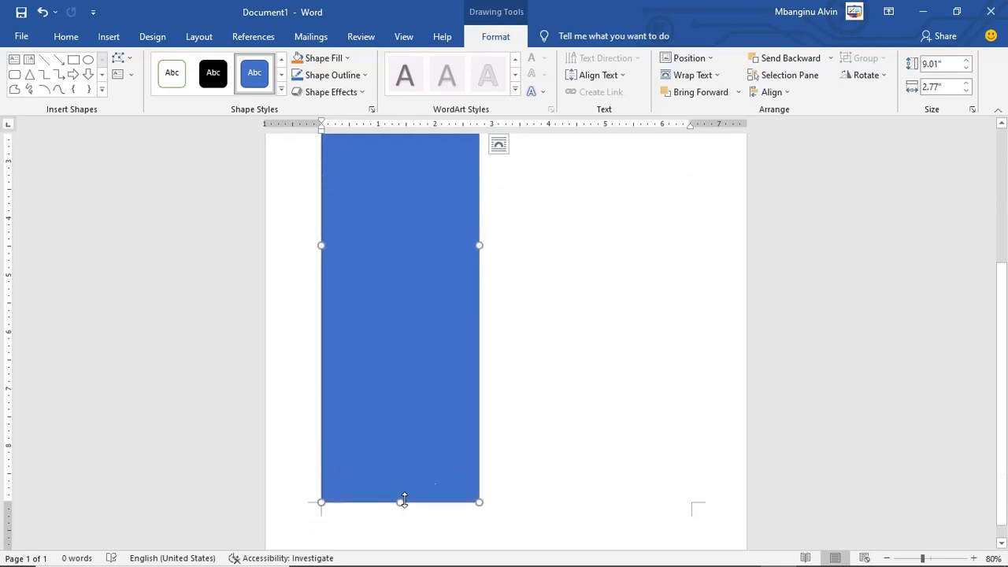
left_click(536, 465)
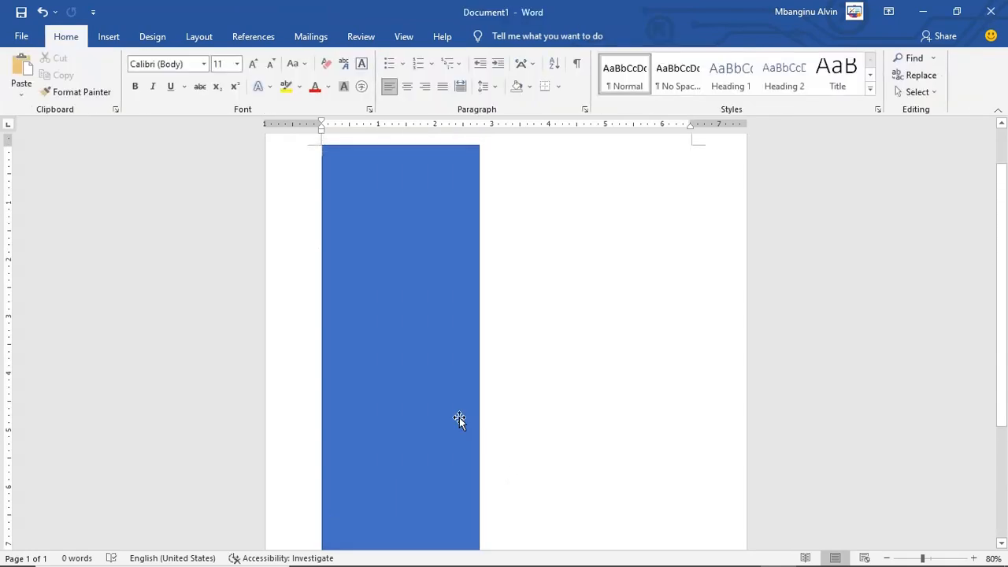
scroll(460, 419, "down", 5)
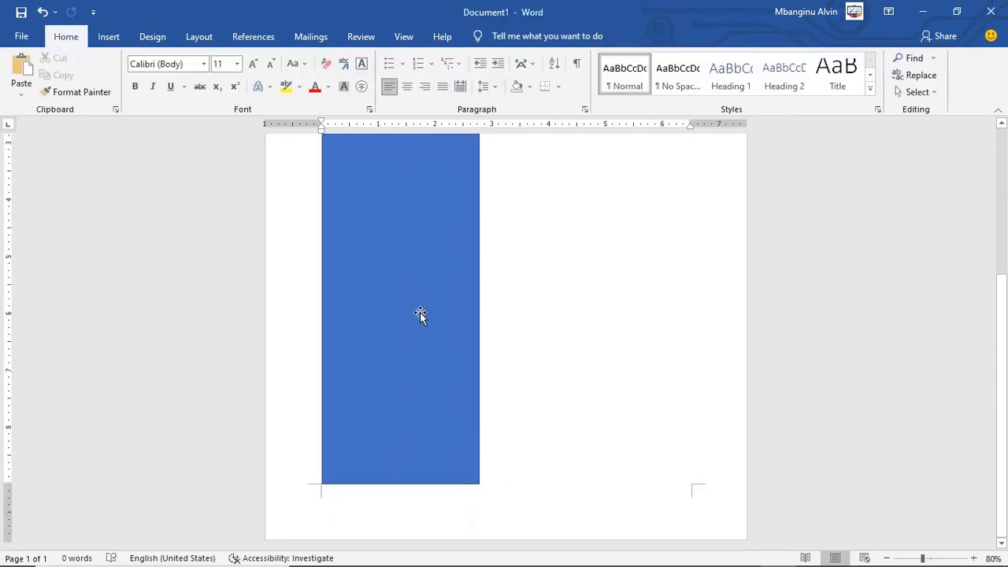
scroll(419, 315, "up", 5)
scroll(420, 315, "down", 1)
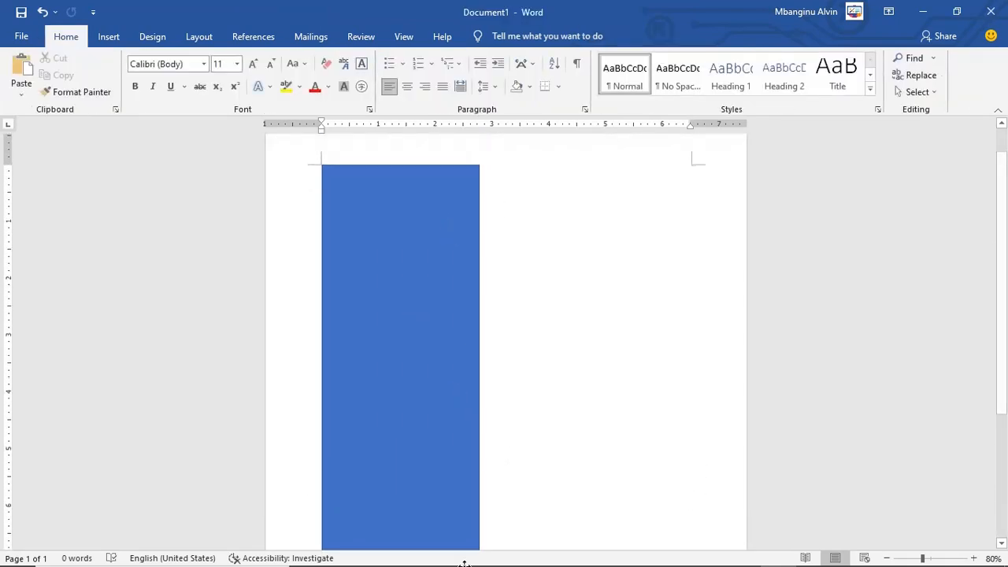
mouse_move(583, 538)
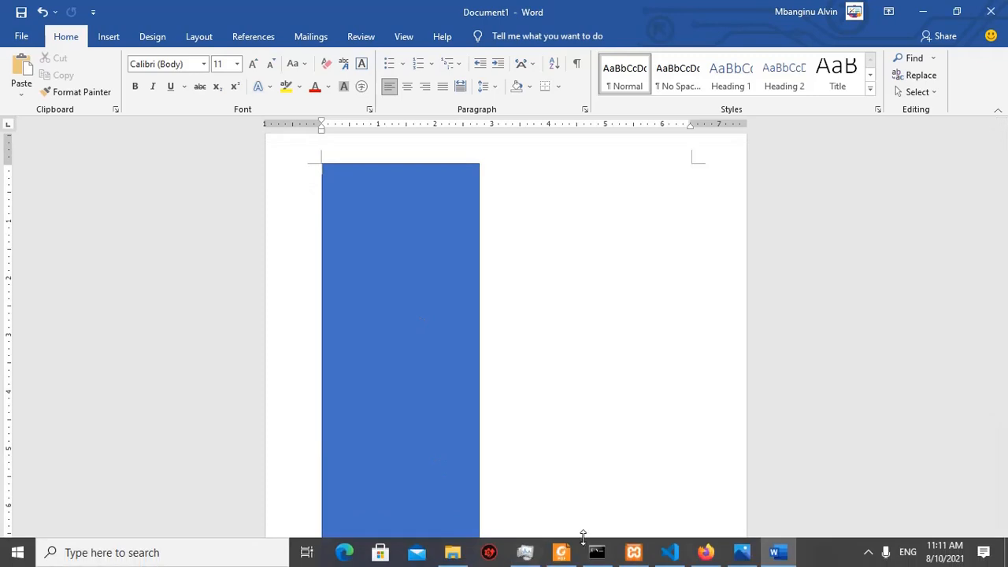
Step: Draw a circle about 1.4" by 1.49" atop the sidebar and give it a solid black style
left_click(745, 554)
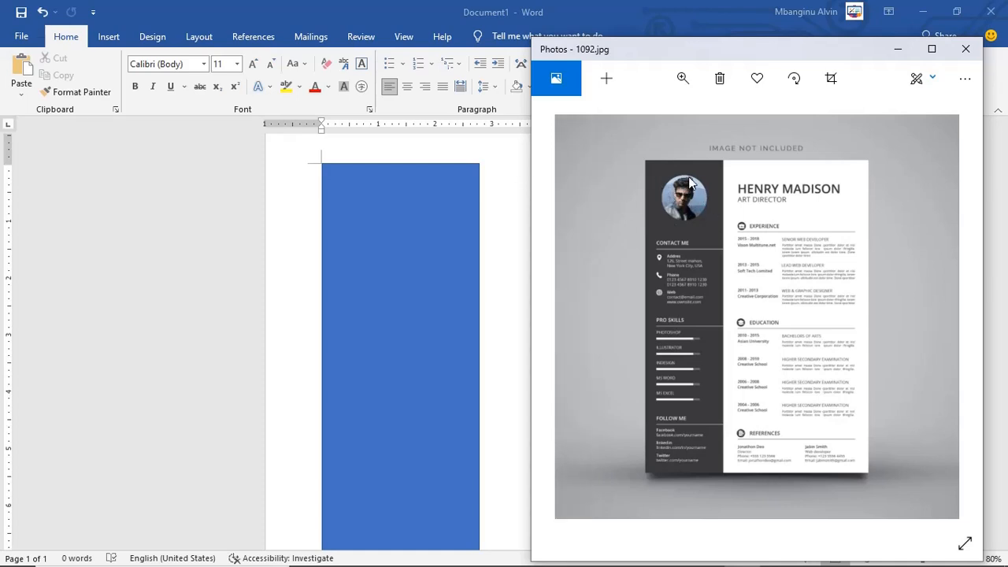
left_click(167, 297)
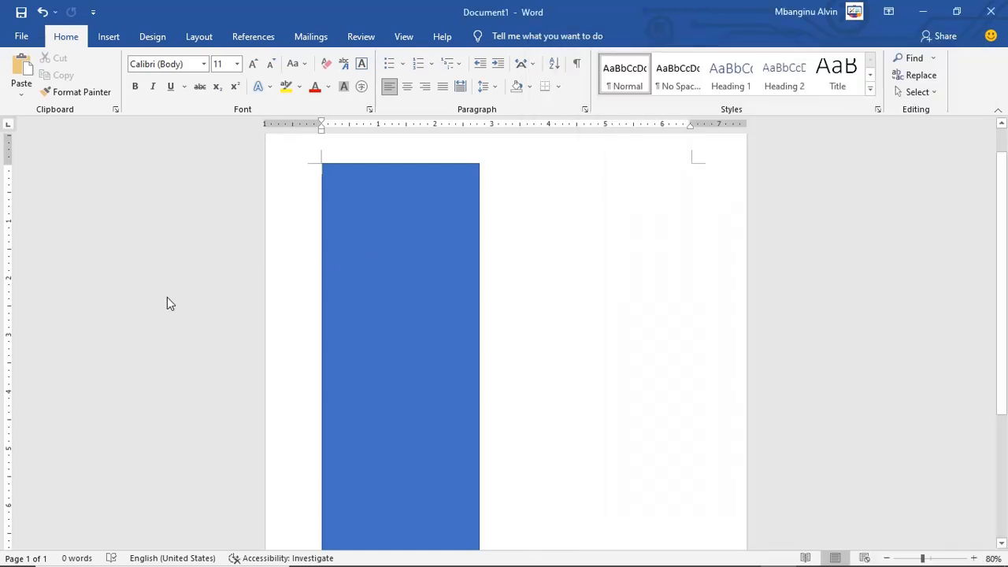
left_click(108, 39)
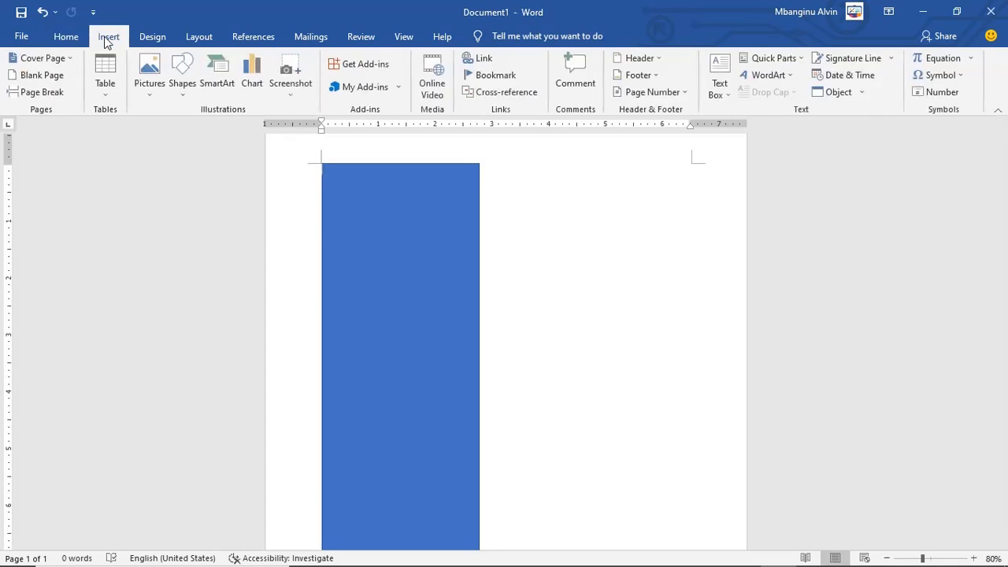
left_click(184, 78)
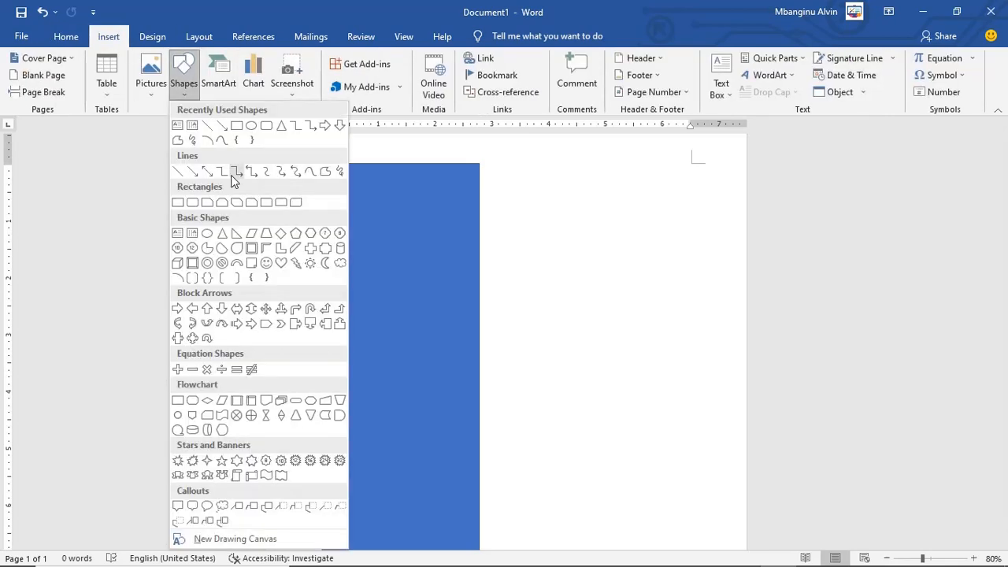
left_click(251, 125)
left_click_drag(446, 281, 414, 224)
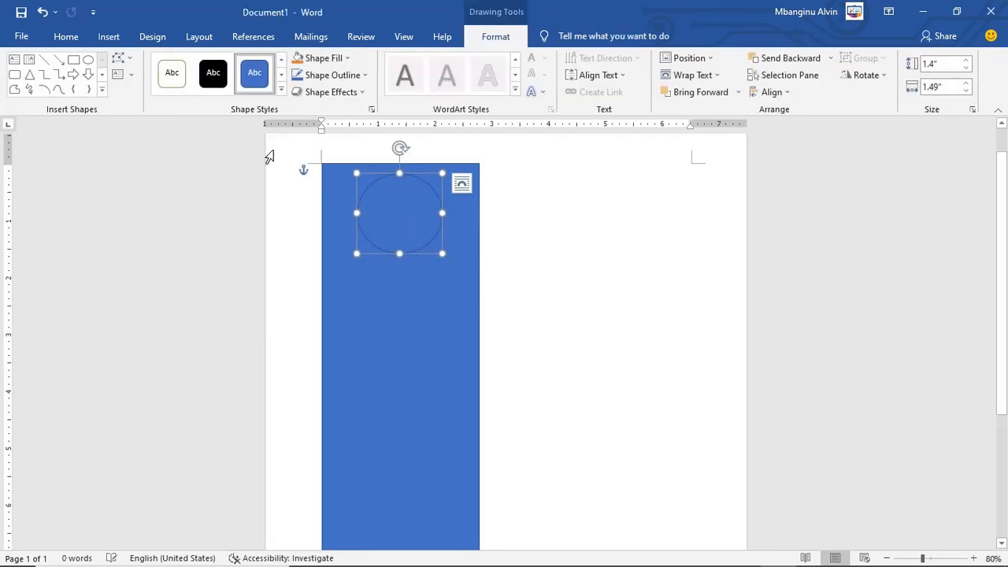
left_click(213, 79)
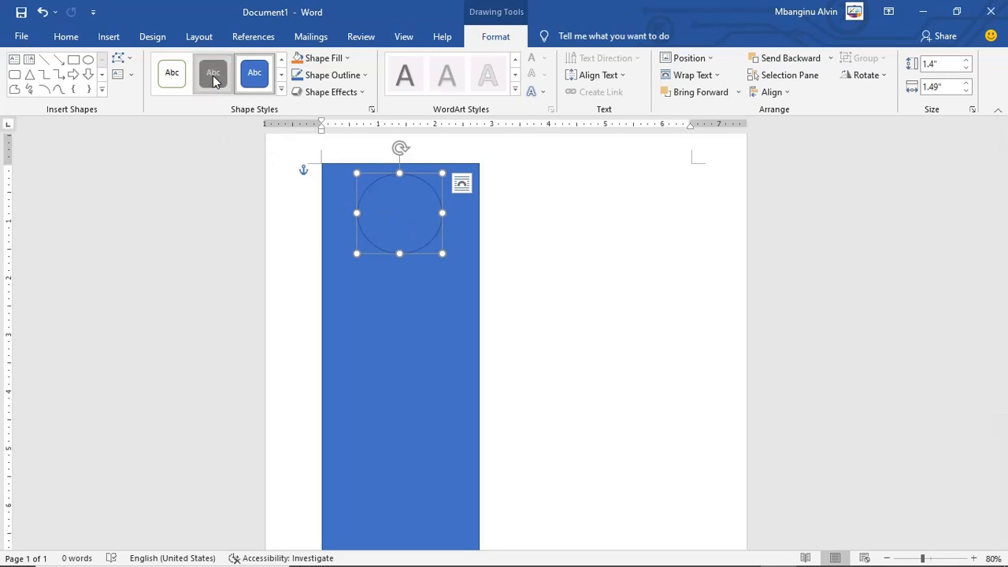
left_click(558, 314)
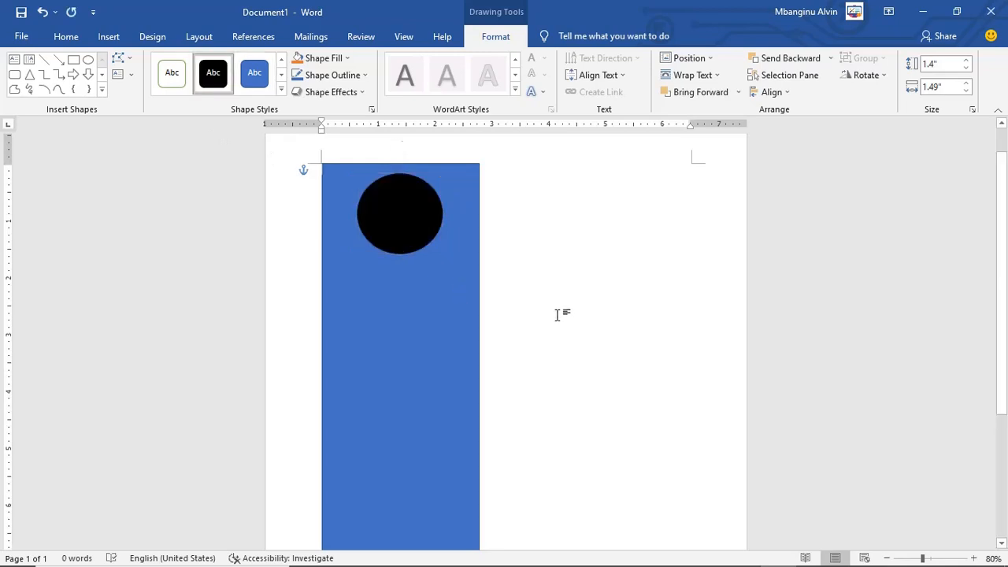
Step: Draw a 3.55" horizontal line right of the sidebar, level with the circle's bottom
mouse_move(583, 559)
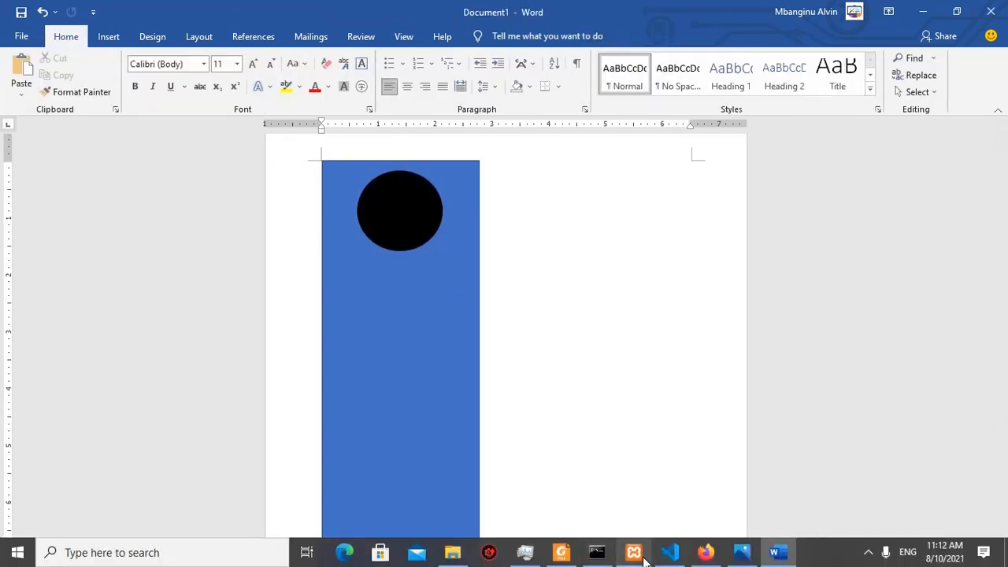
left_click(738, 556)
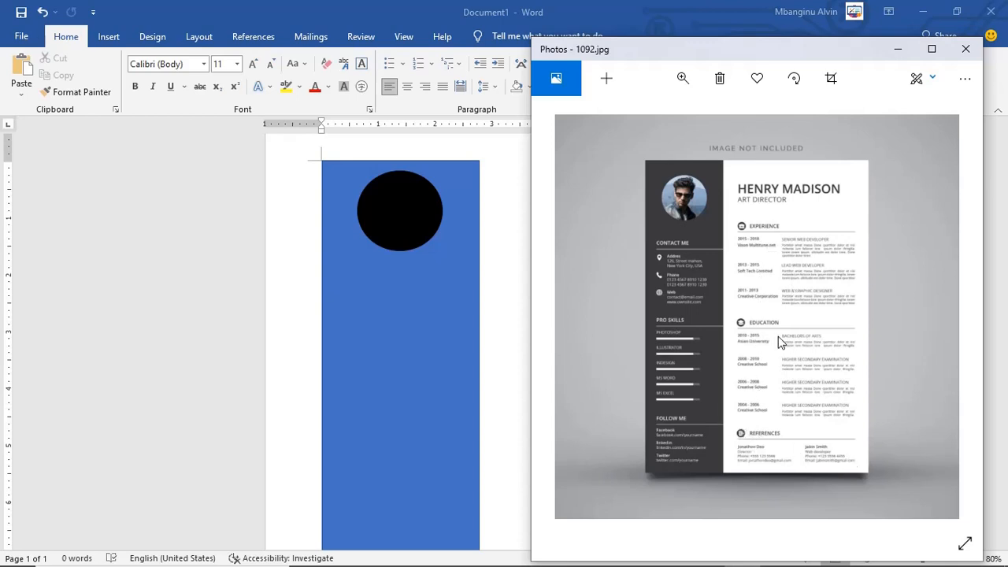
left_click(180, 331)
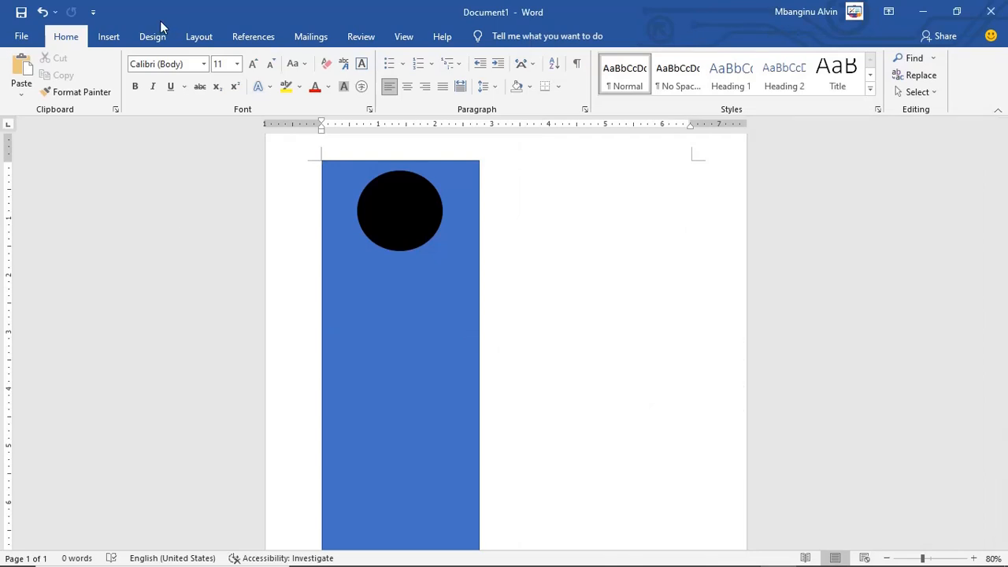
left_click(108, 37)
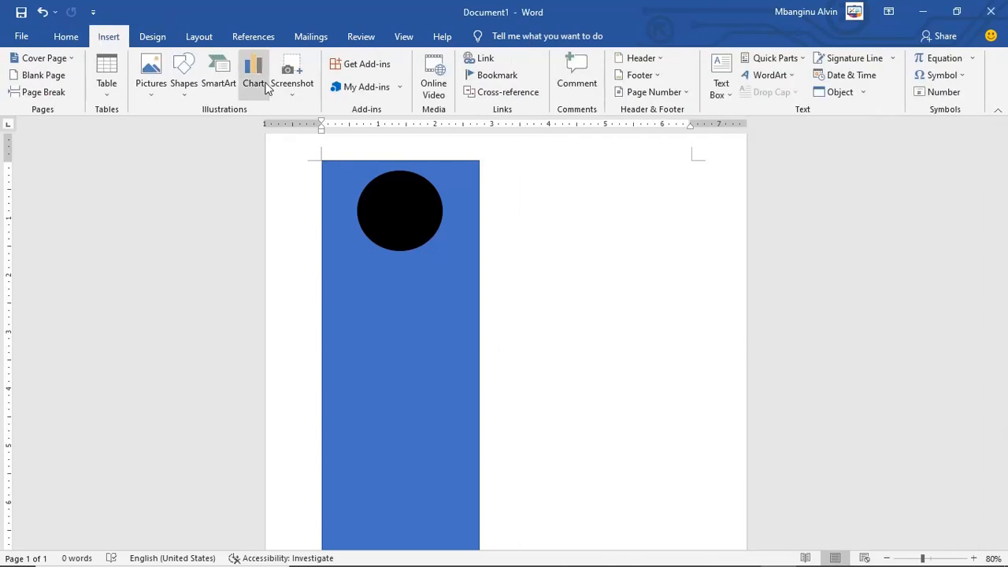
left_click(185, 79)
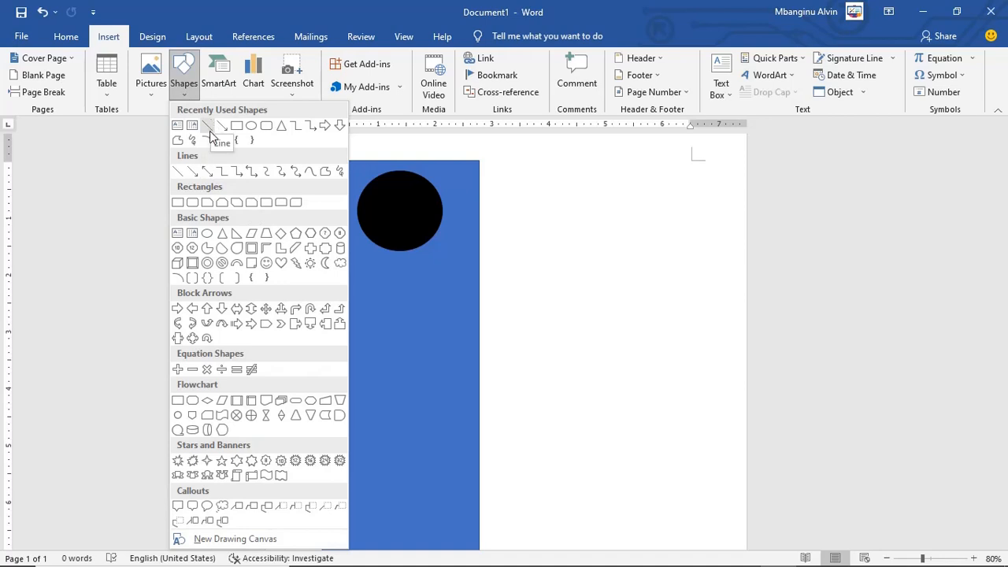
left_click(208, 127)
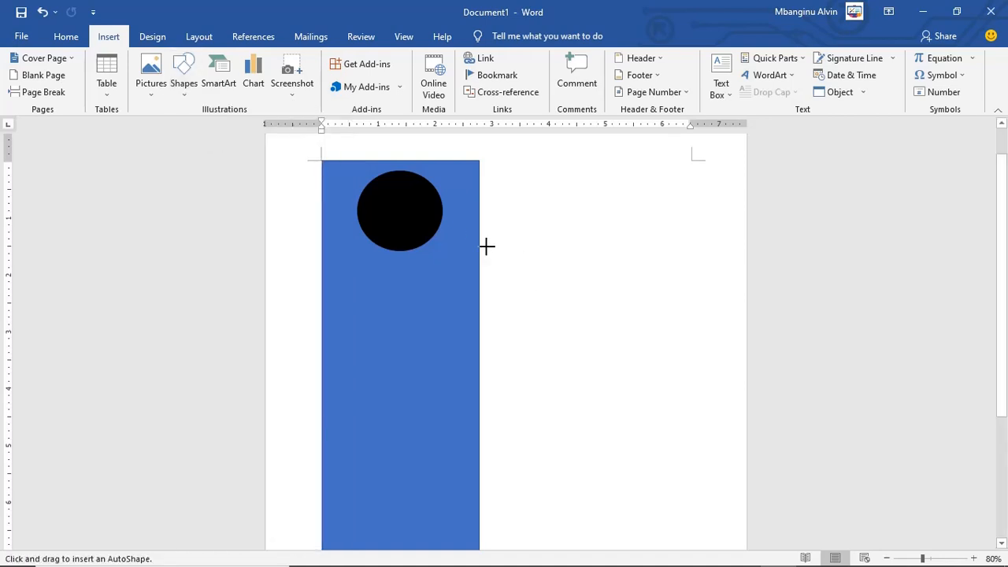
mouse_move(487, 251)
left_mouse_down()
mouse_move(720, 259)
mouse_move(727, 247)
mouse_move(687, 250)
left_mouse_up()
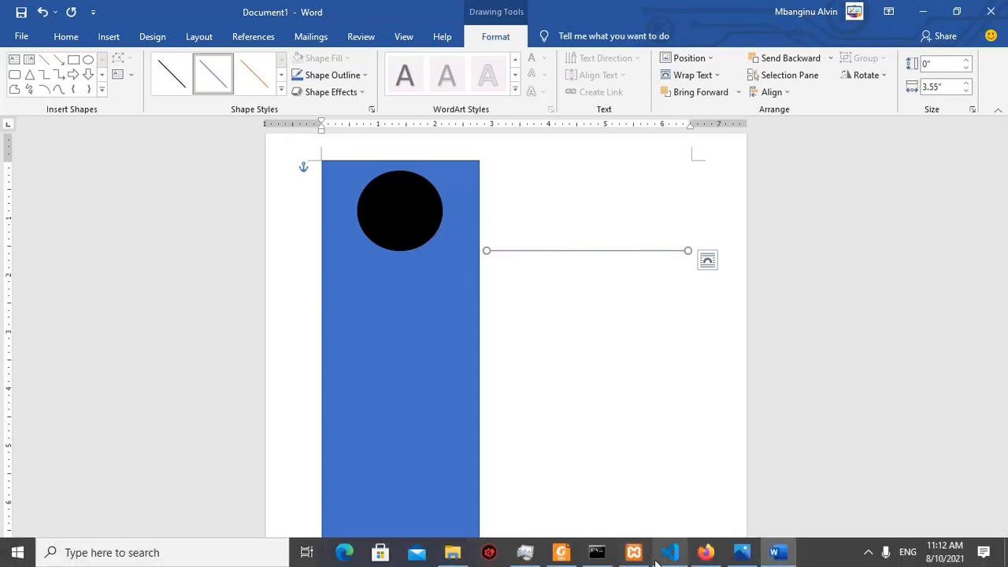
left_click(741, 552)
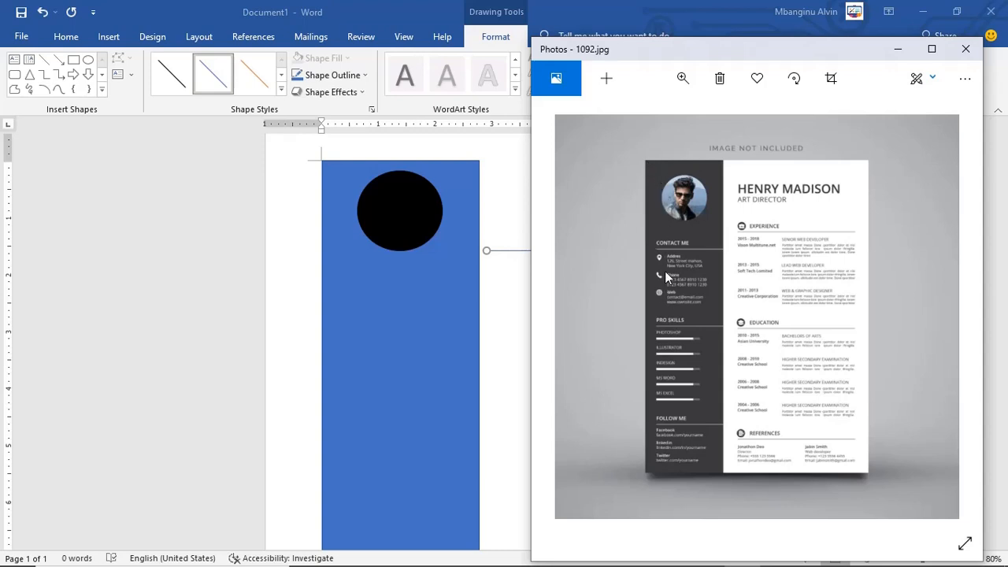
left_click(360, 241)
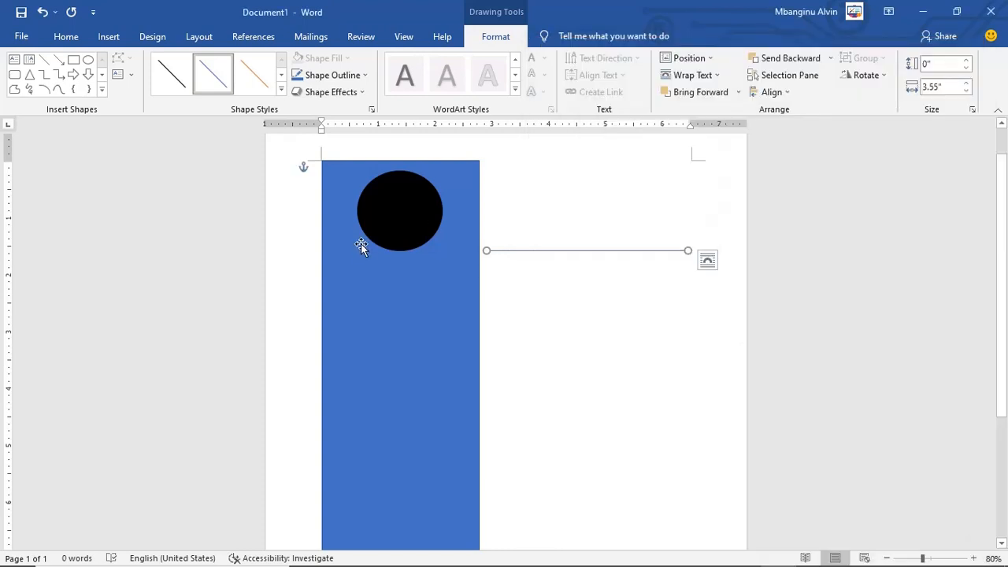
left_click(541, 317)
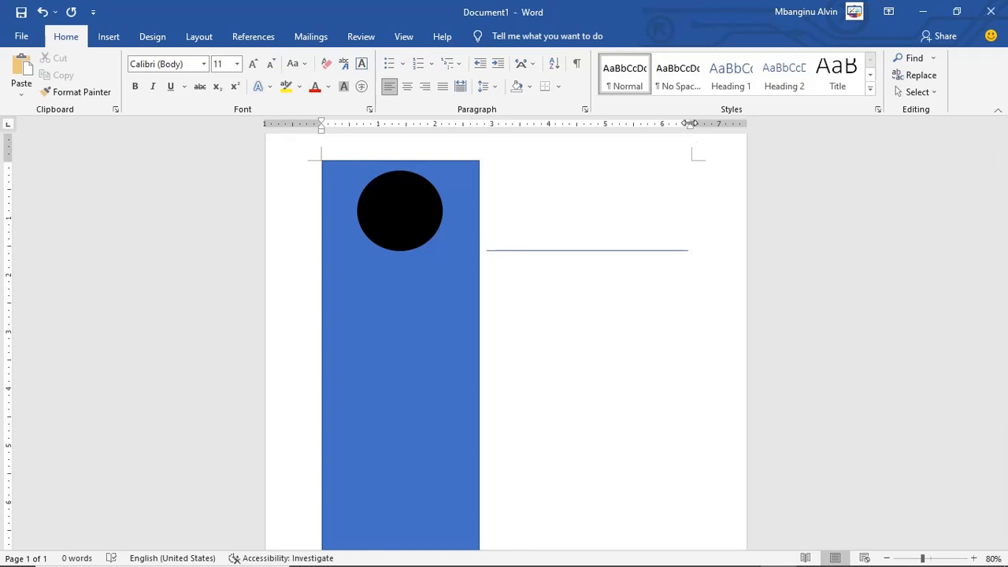
Step: Narrow the right, left, top and bottom page margins with the ruler markers
left_click_drag(692, 128, 746, 129)
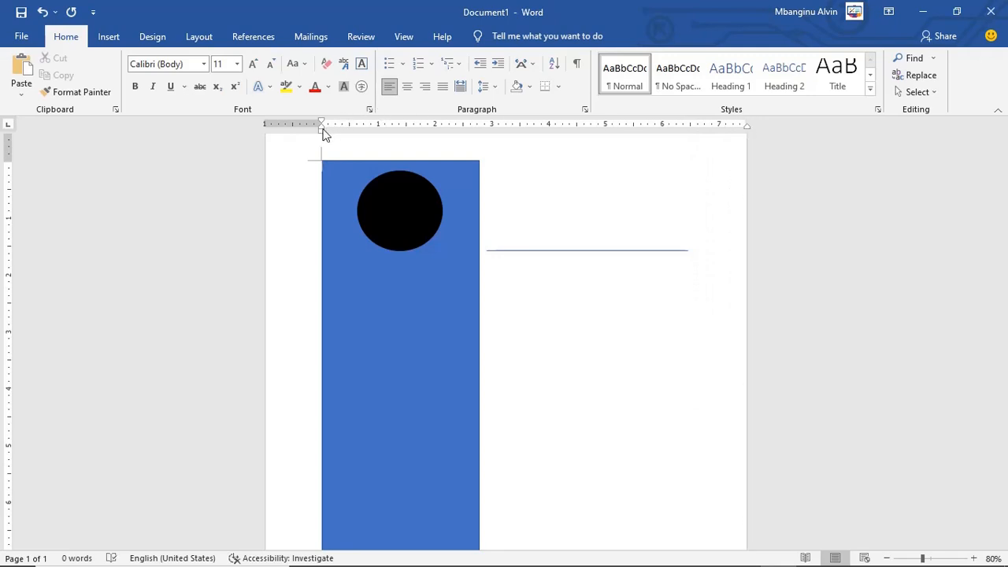
left_click_drag(320, 130, 265, 128)
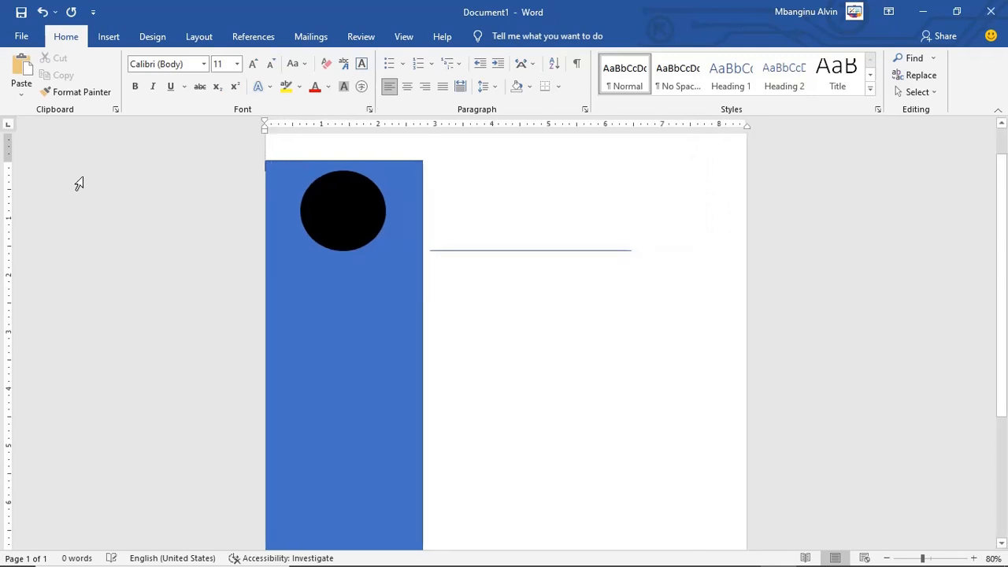
left_click_drag(7, 161, 4, 139)
scroll(84, 354, "down", 5)
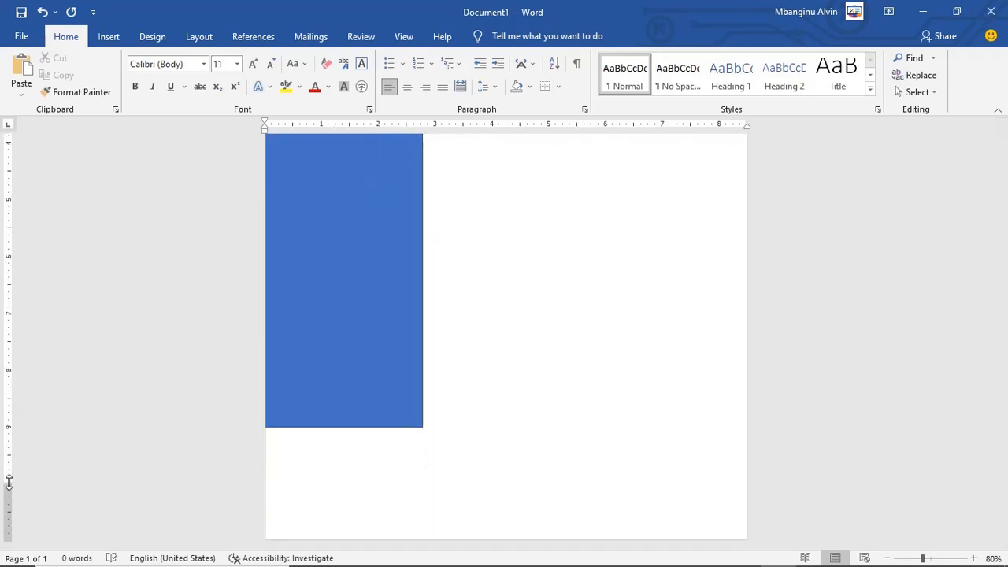
left_click_drag(7, 483, 5, 543)
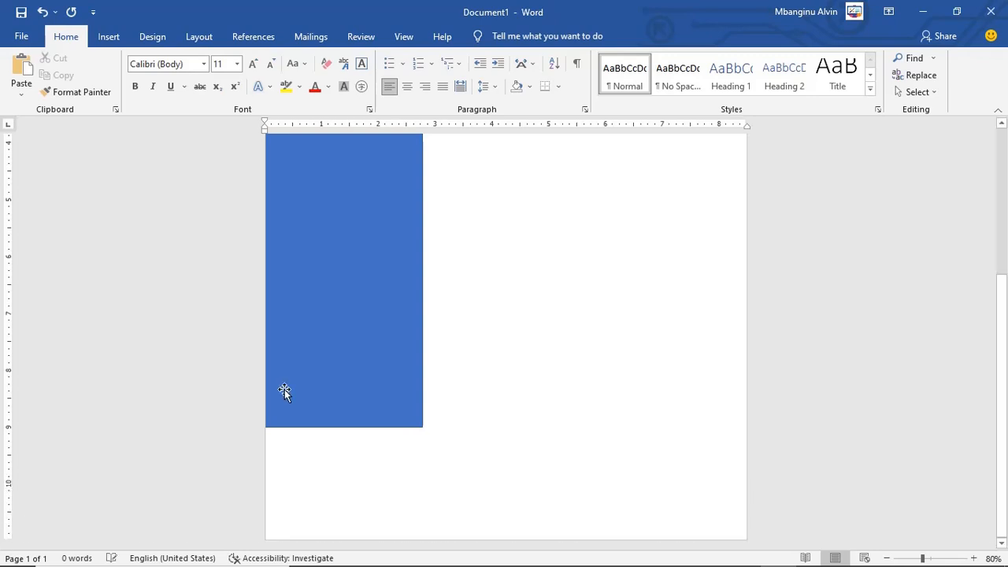
Step: Stretch the blue sidebar down to the page's bottom edge, then undo the last change
left_click(308, 391)
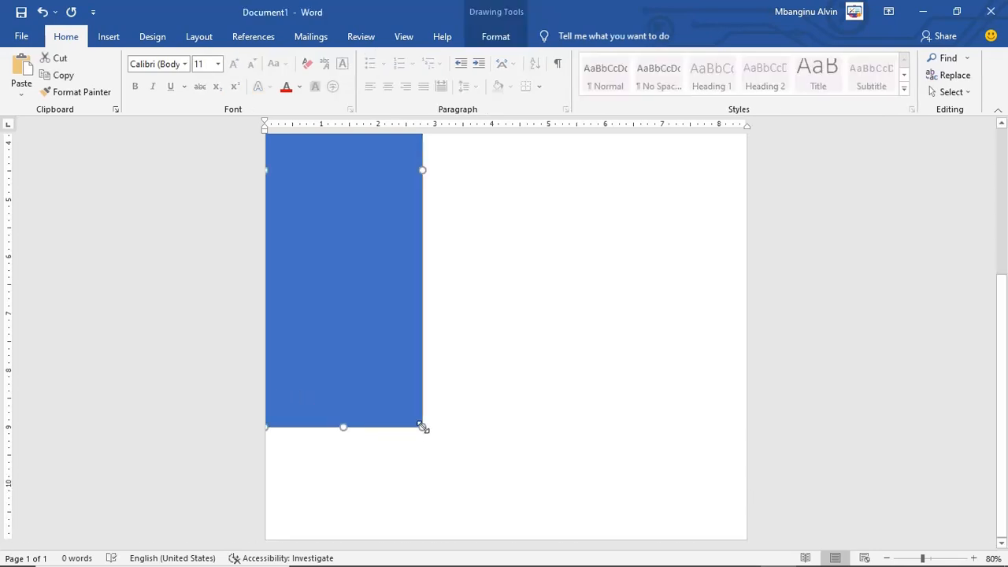
left_click_drag(423, 427, 423, 540)
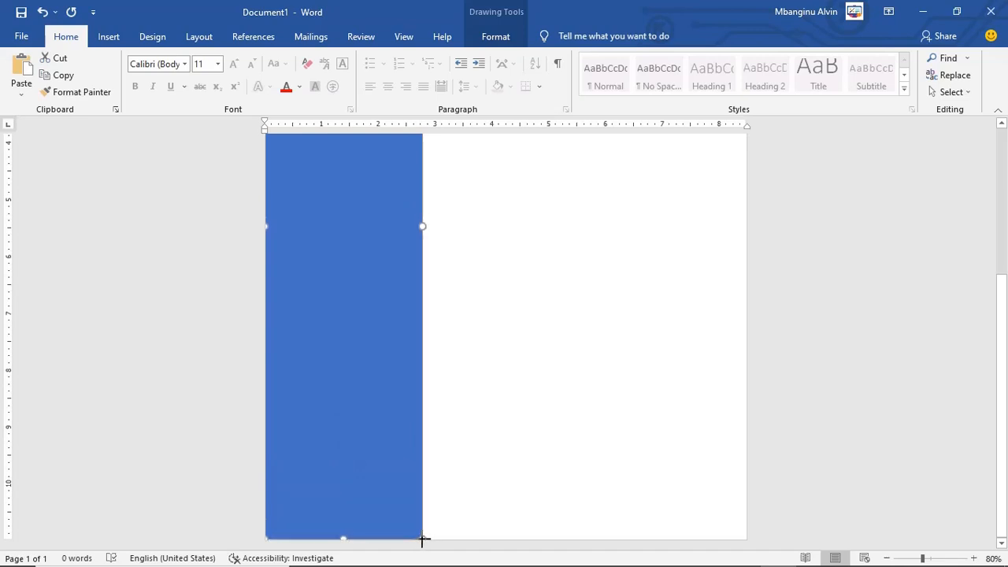
mouse_move(776, 563)
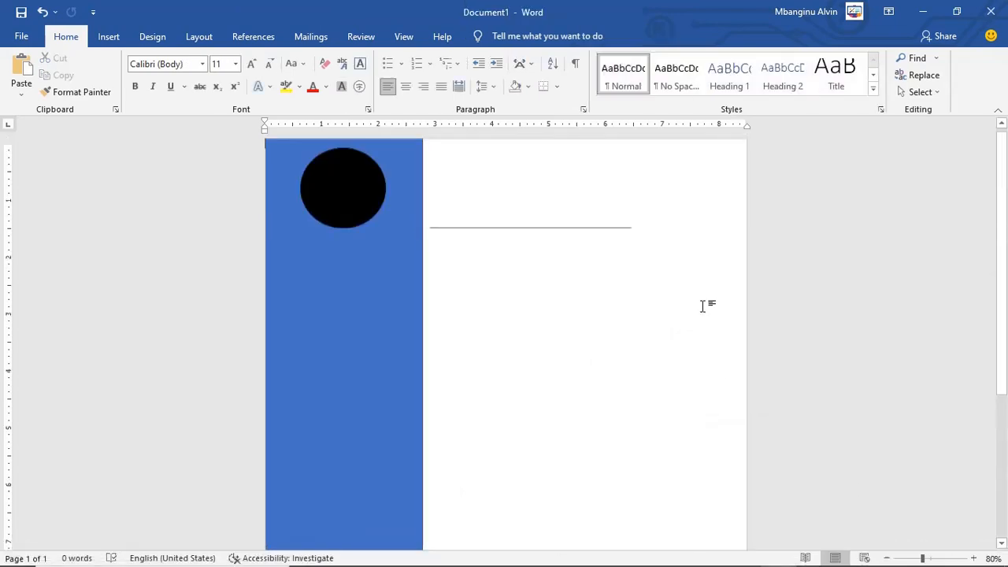
key("ctrl+z")
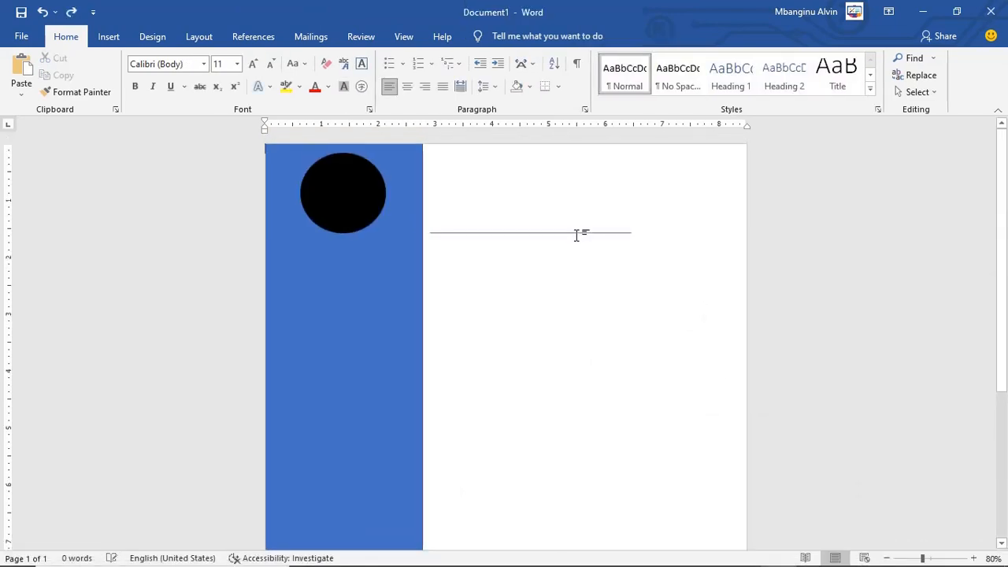
Step: Lengthen the top horizontal line further to the right
left_click(515, 233)
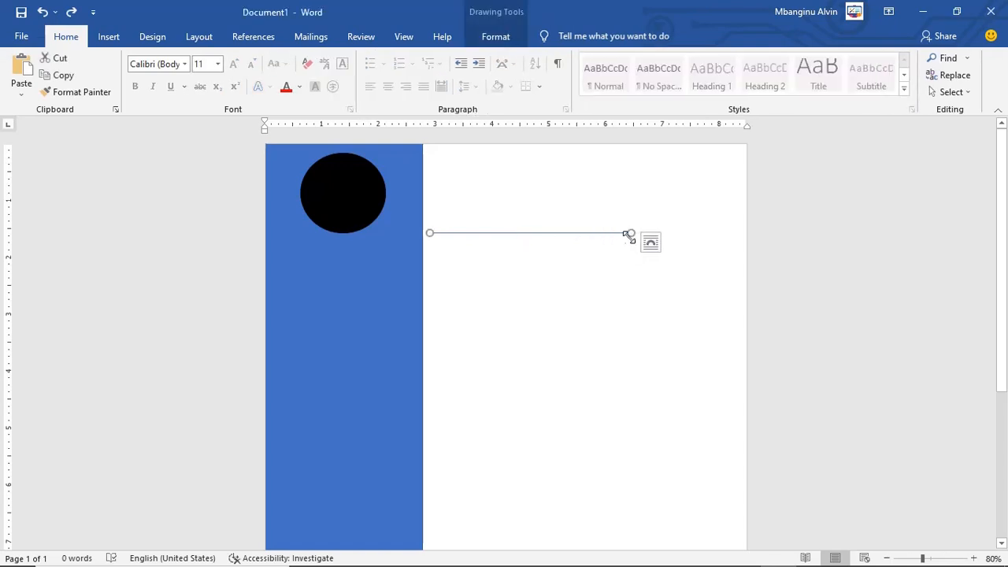
left_click_drag(629, 232, 710, 233)
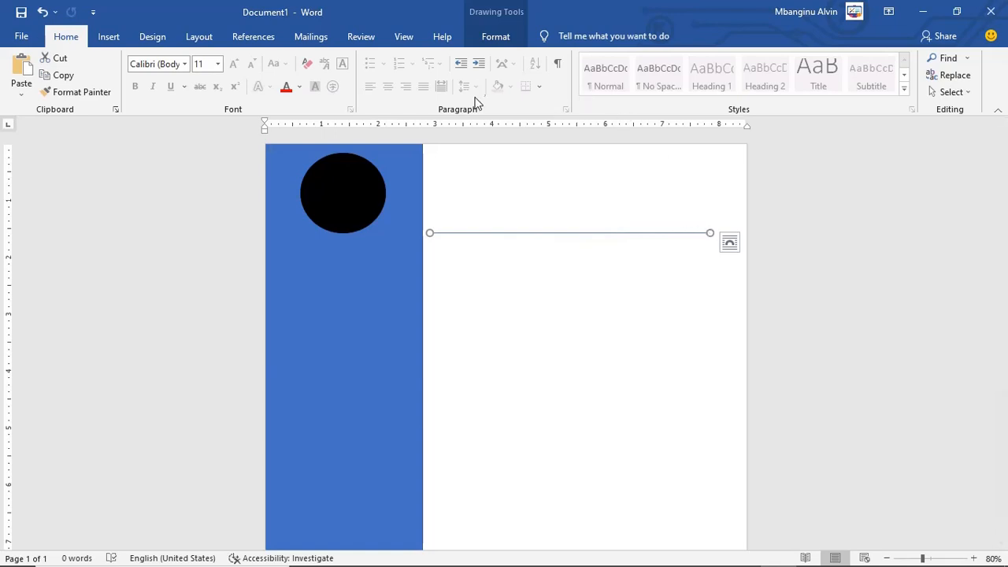
left_click(489, 234)
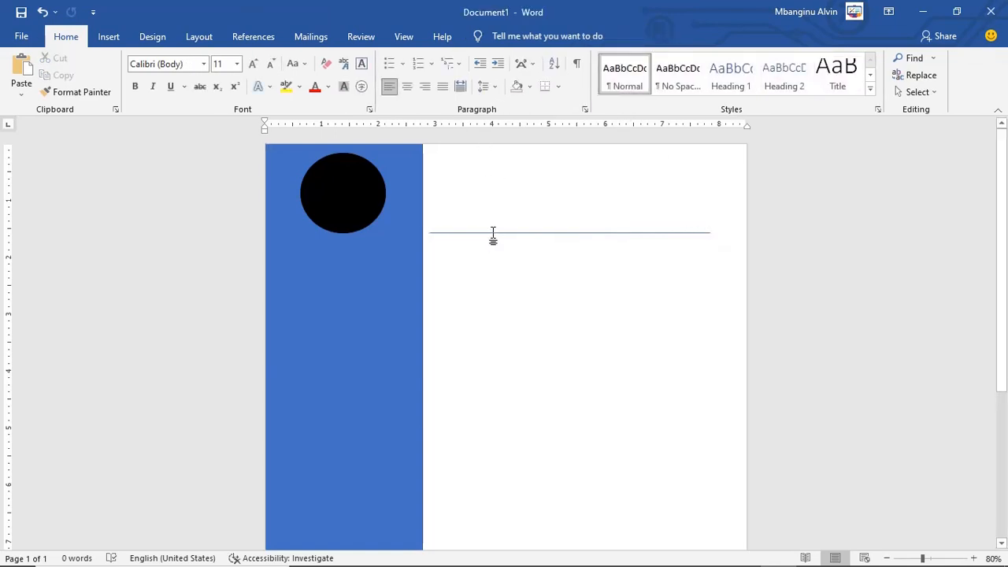
Step: Copy the line and move the pasted copy lower down beside the sidebar
left_click(493, 233)
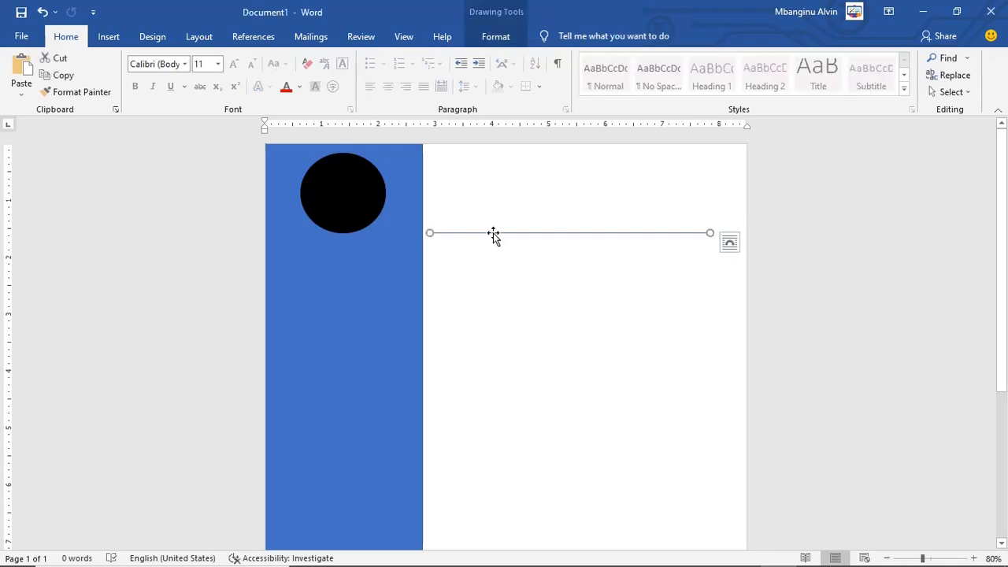
right_click(493, 234)
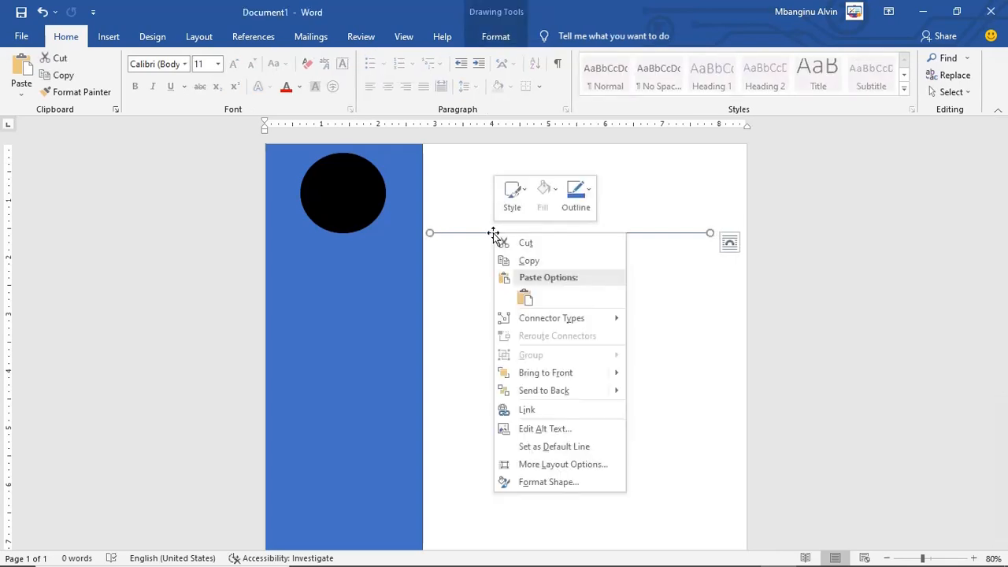
left_click(537, 255)
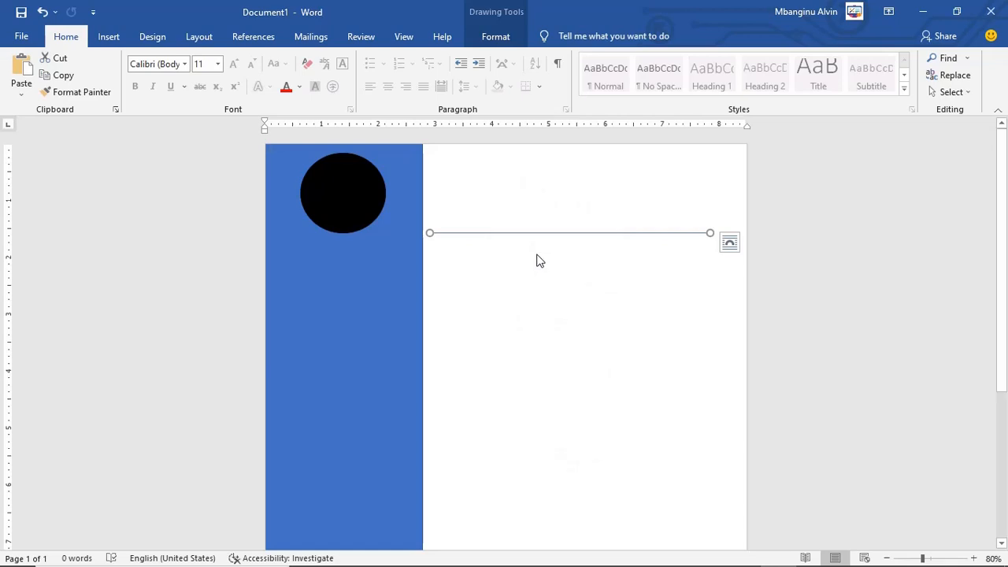
left_click(536, 254)
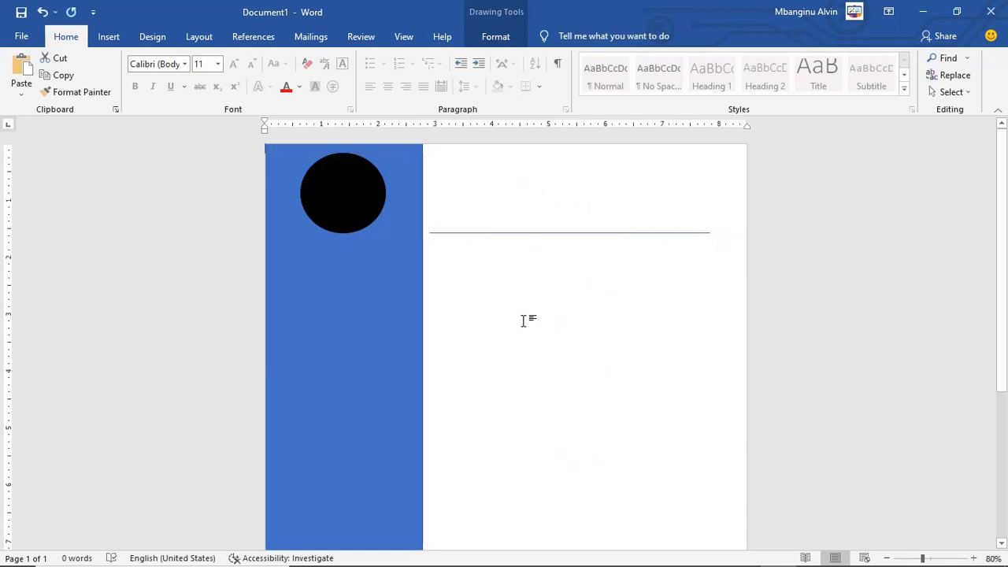
key("ctrl+v")
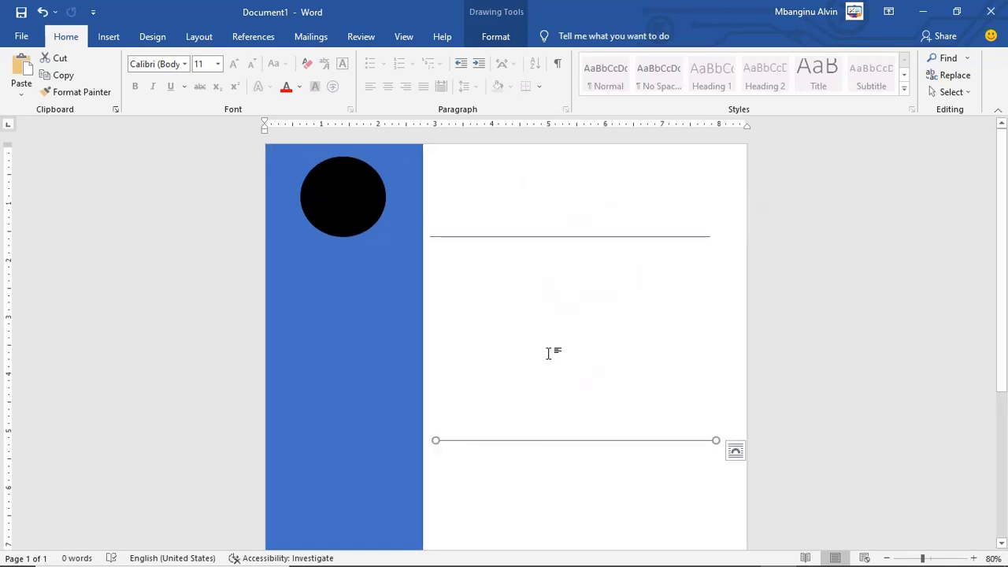
scroll(651, 407, "down", 3)
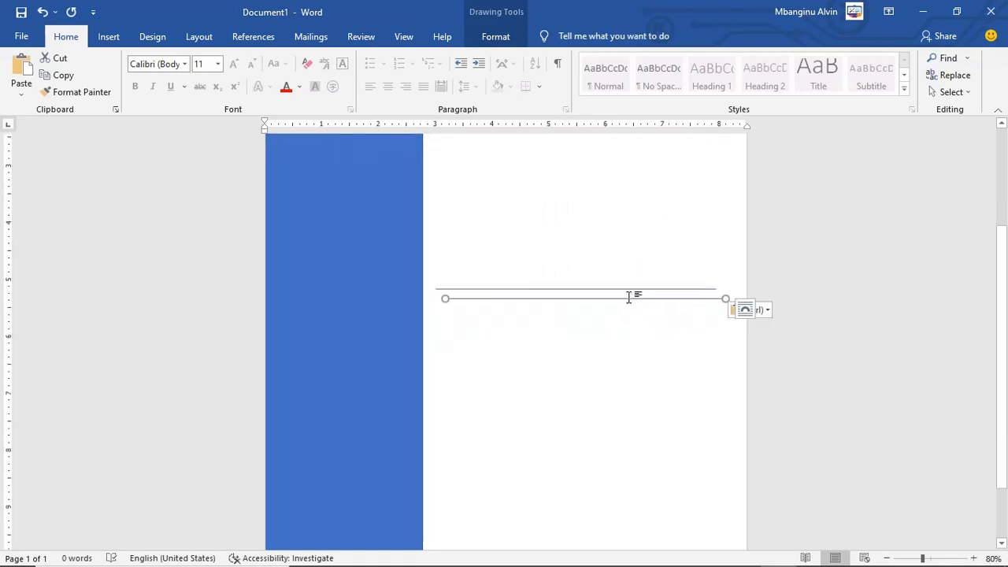
left_click_drag(593, 290, 582, 475)
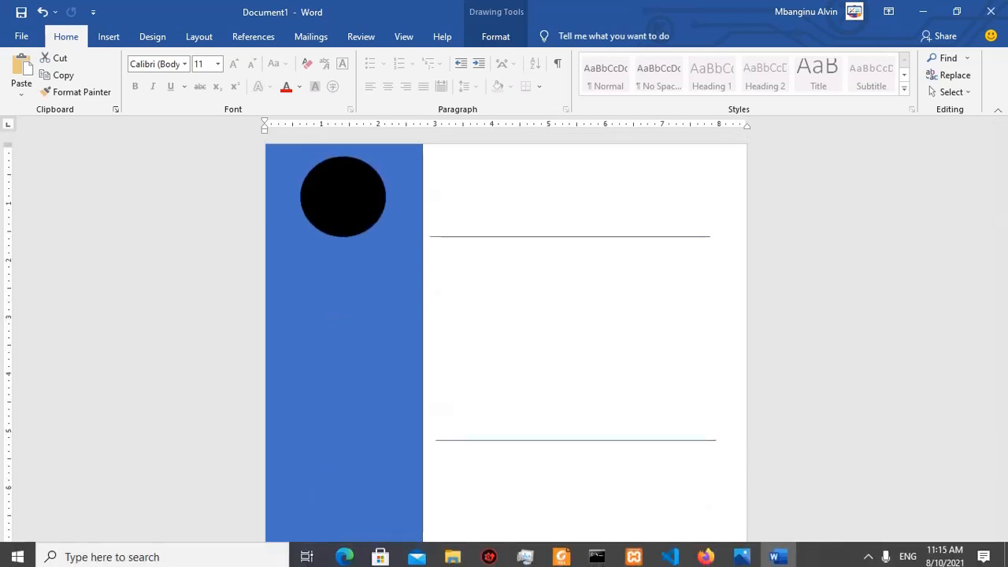
Step: Fill the sidebar rectangle with Blue-Gray, Text 2, Darker 50%
left_click(747, 556)
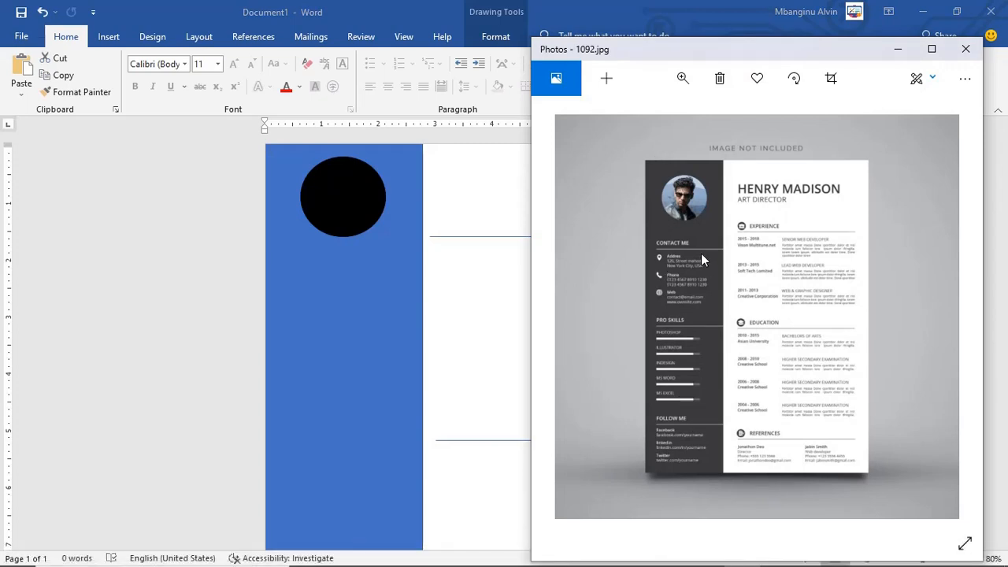
left_click(330, 321)
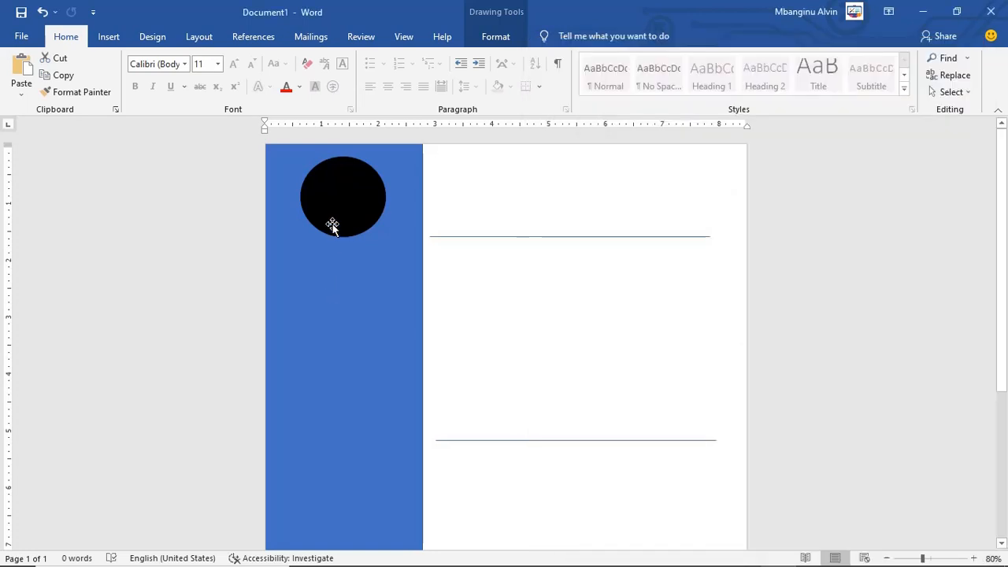
left_click(319, 377)
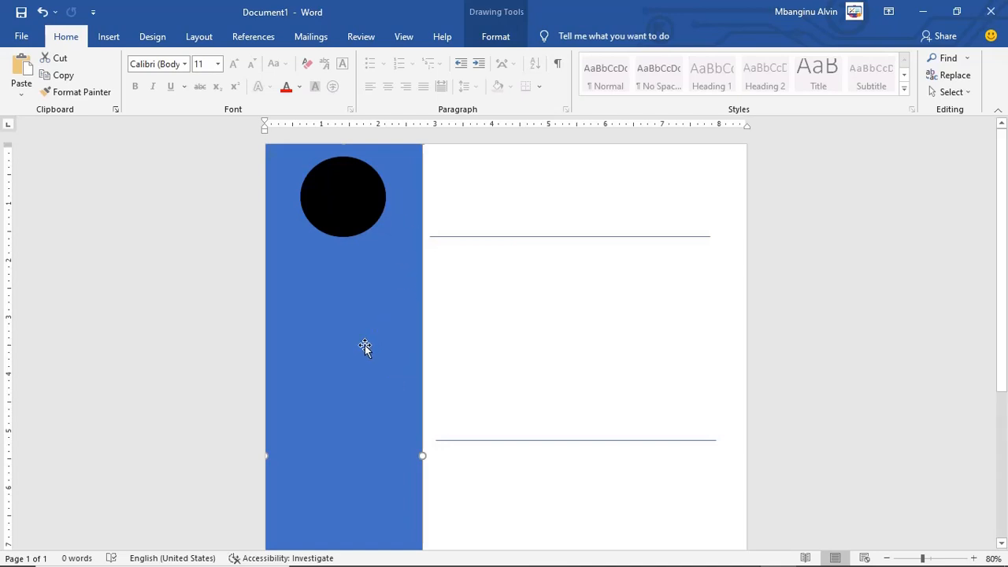
left_click(496, 37)
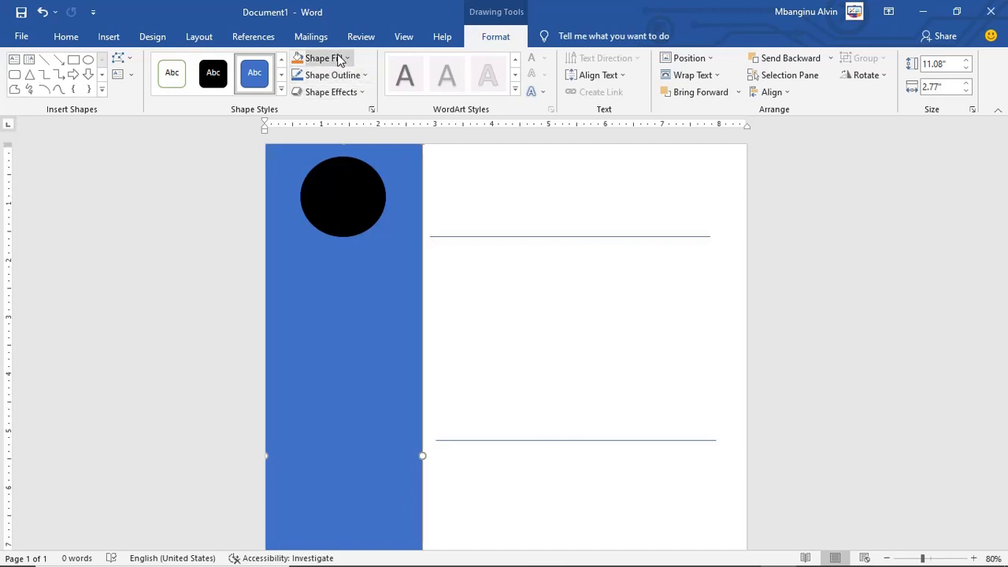
left_click(342, 60)
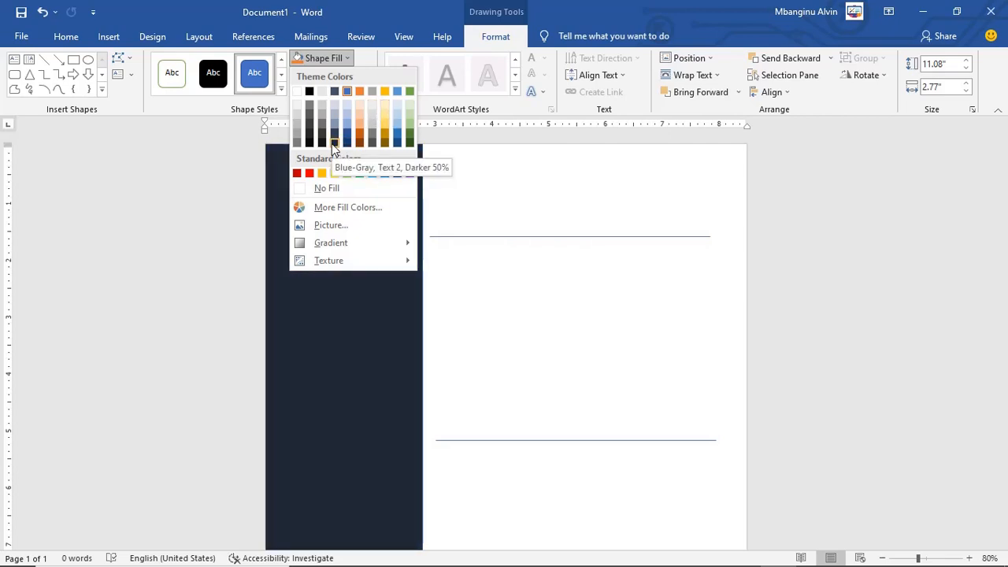
left_click(334, 143)
mouse_move(607, 564)
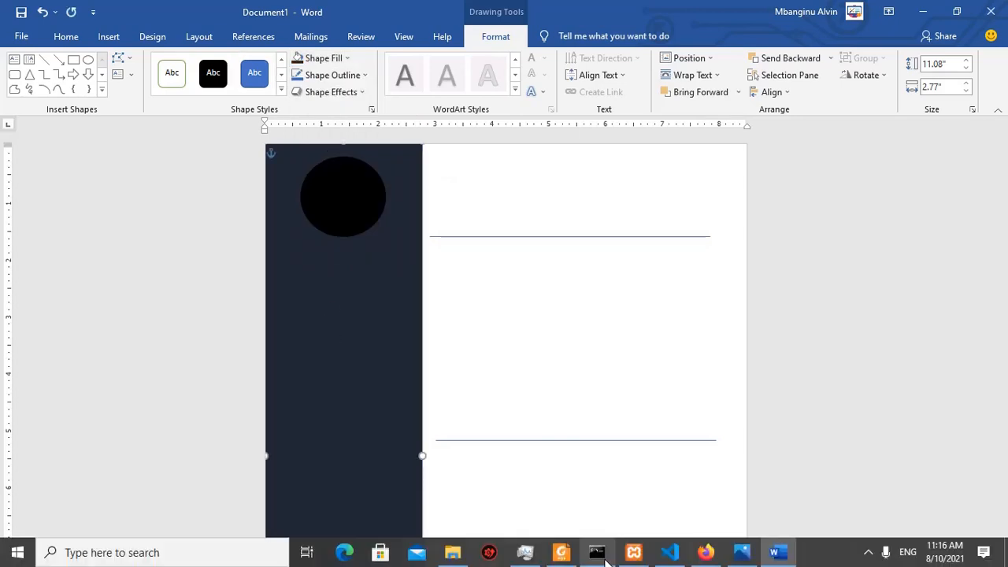
left_click(749, 564)
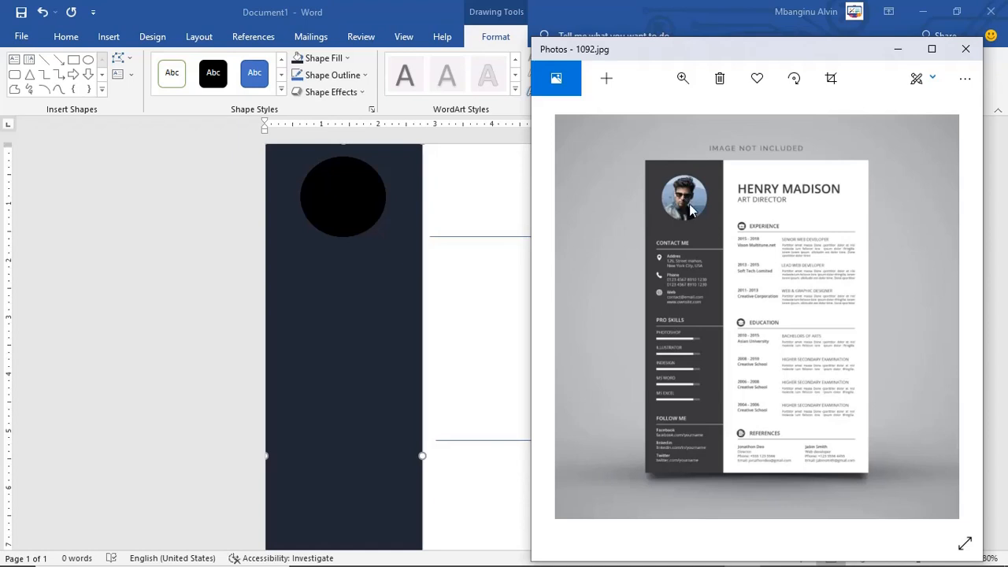
Step: Undo the accidental blue style on the sidebar and fill the circle placeholder yellow
key("alt+Tab")
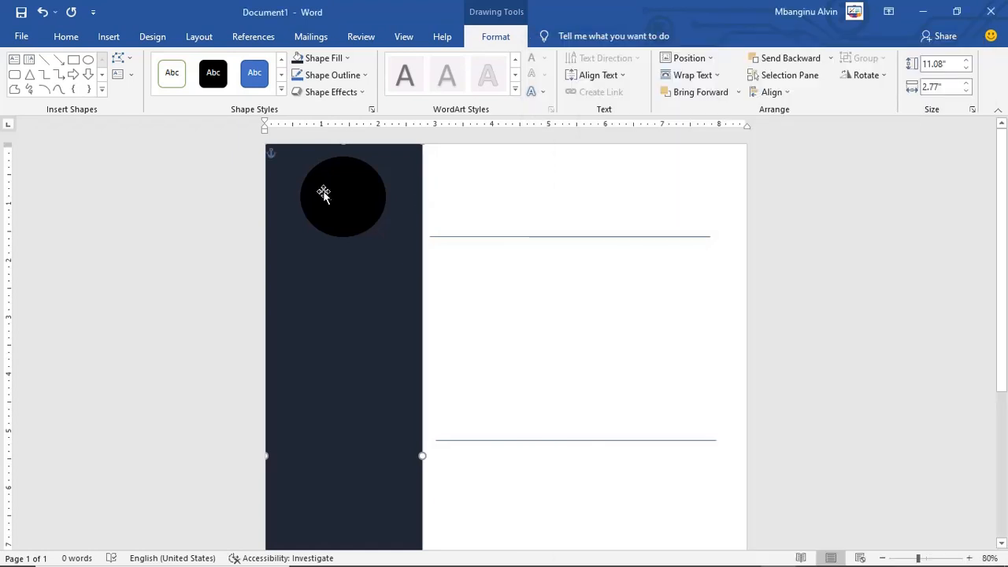
left_click(254, 78)
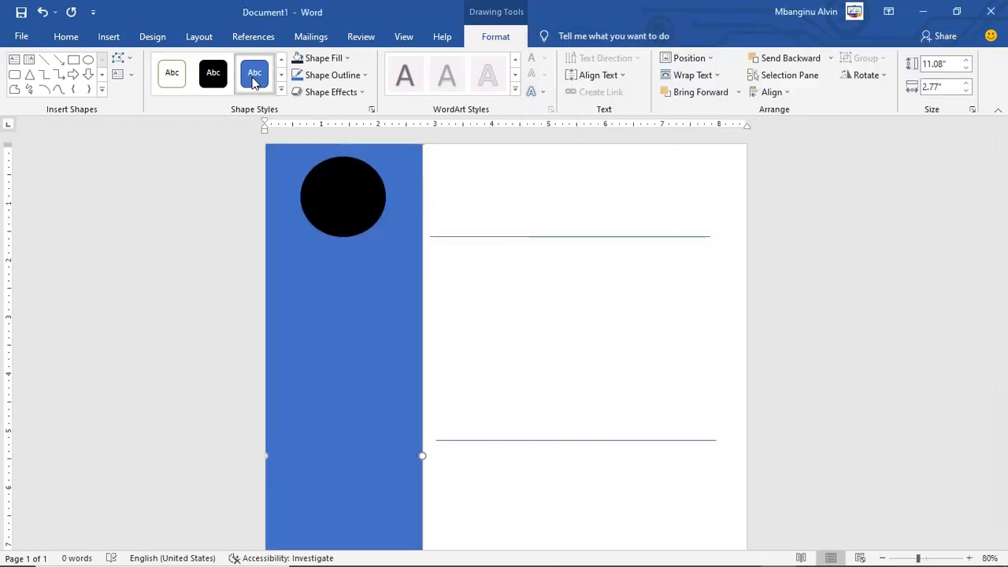
left_click(42, 14)
left_click(351, 197)
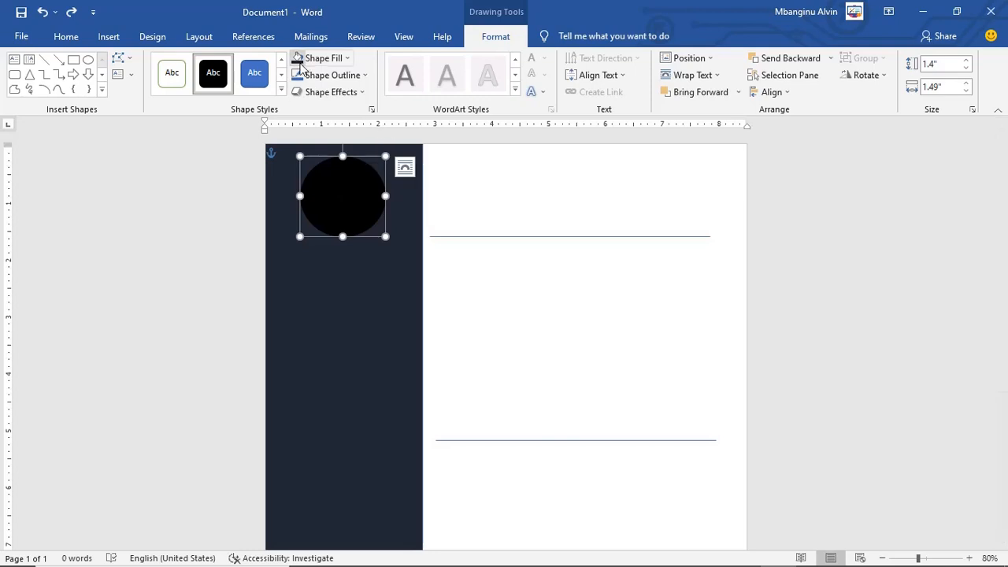
left_click(345, 58)
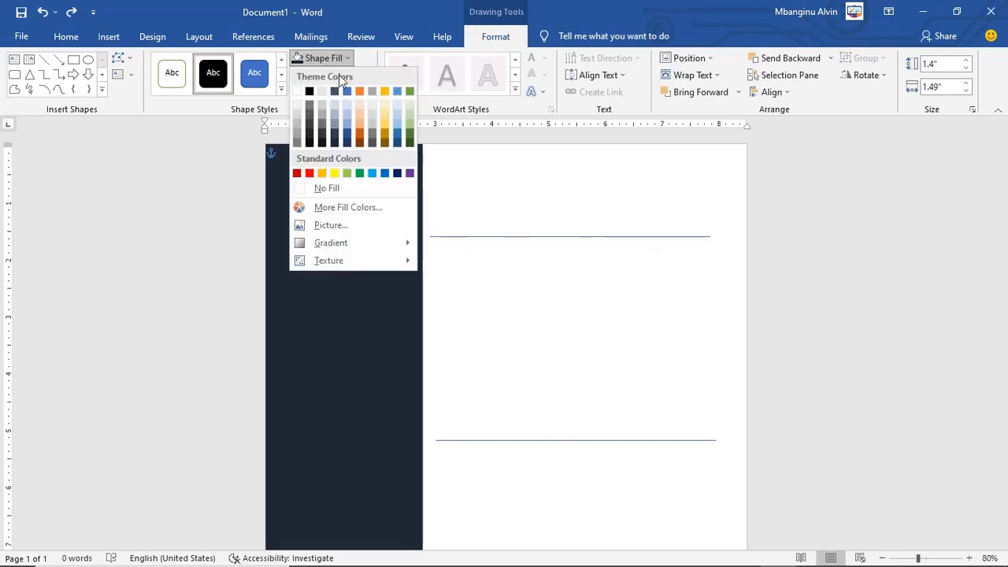
left_click(335, 173)
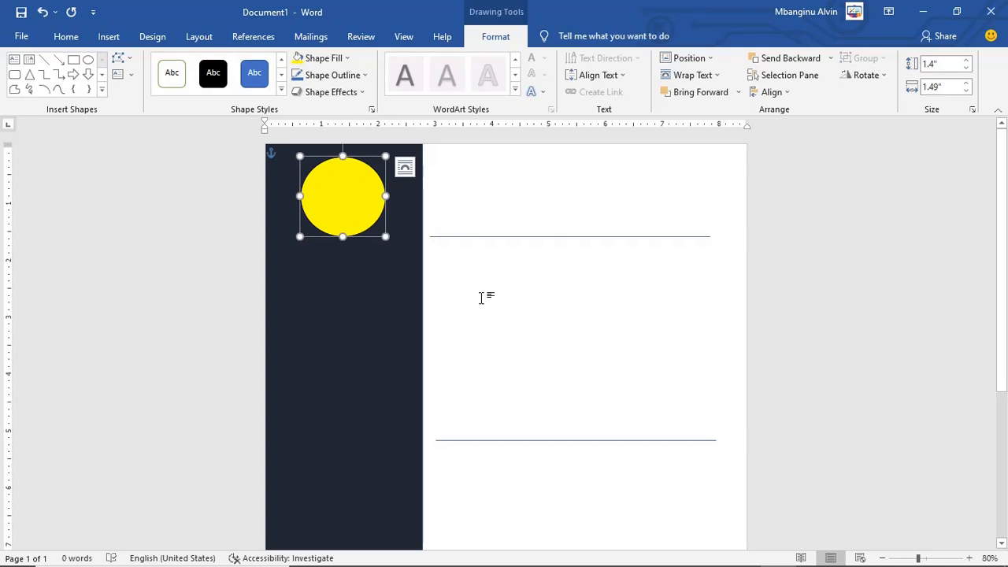
mouse_move(571, 543)
scroll(374, 378, "down", 1)
mouse_move(688, 564)
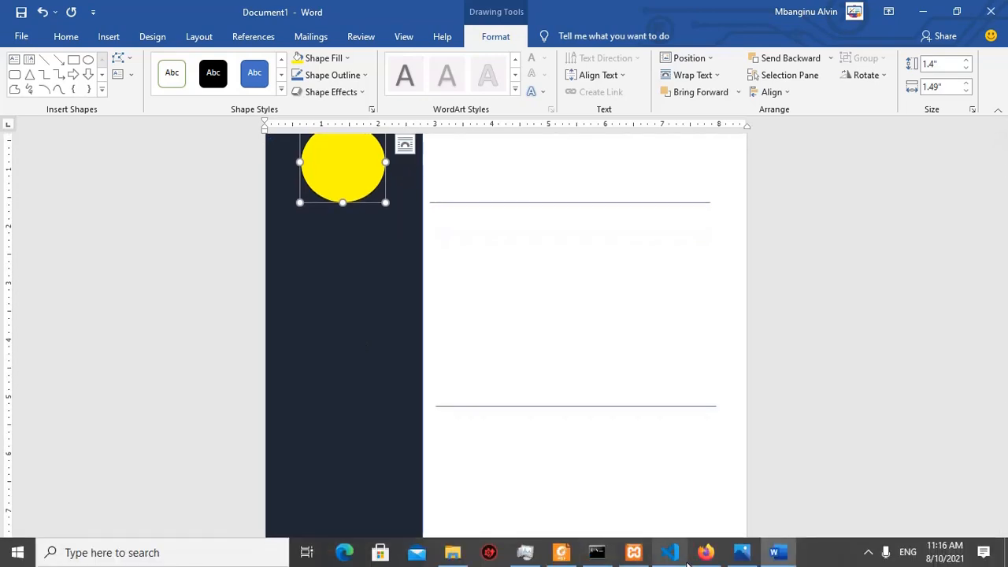
left_click(742, 552)
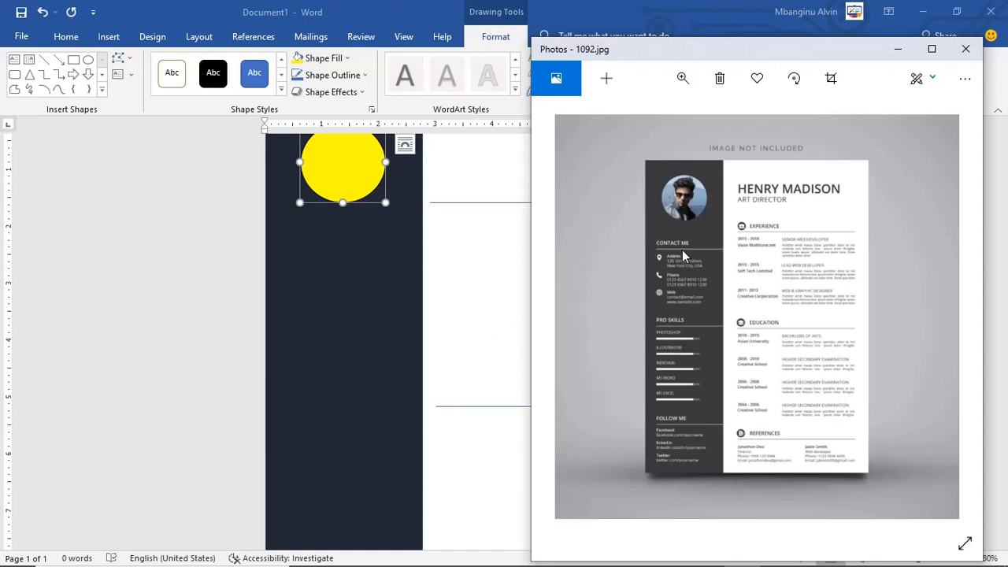
Step: Draw a horizontal line across the navy sidebar just below the yellow circle
left_click(168, 284)
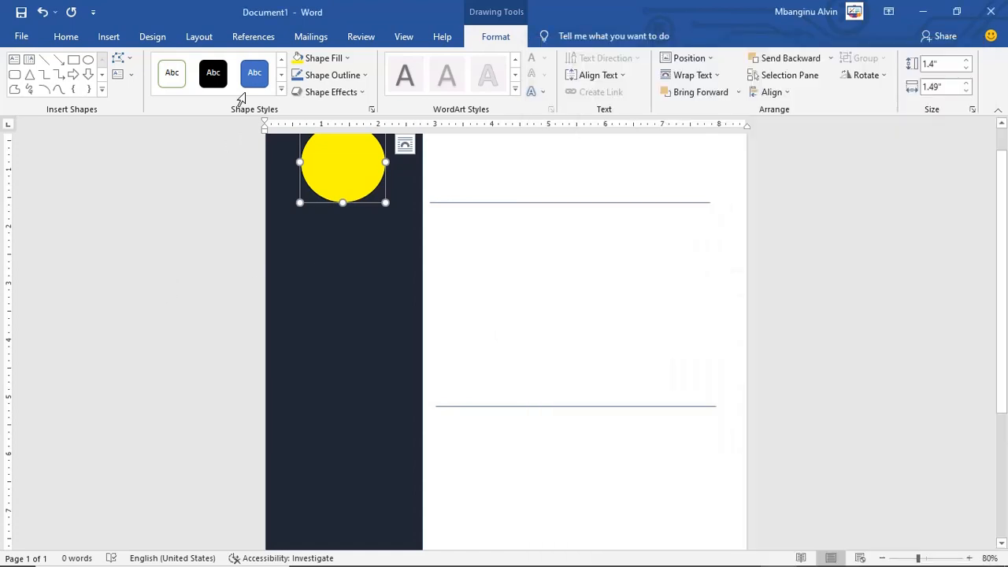
left_click(44, 61)
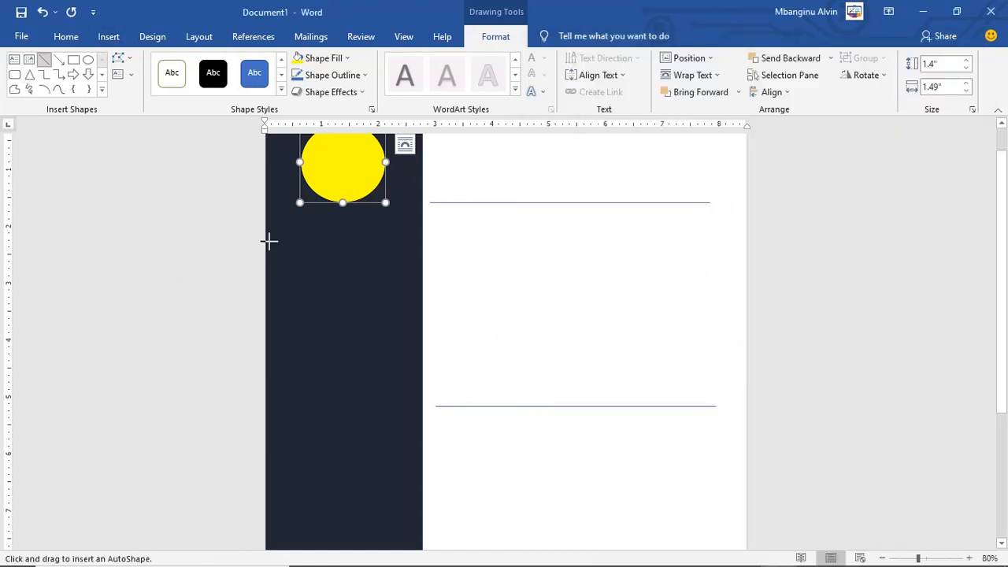
mouse_move(266, 243)
left_mouse_down()
mouse_move(353, 254)
mouse_move(396, 241)
mouse_move(431, 246)
mouse_move(422, 243)
left_mouse_up()
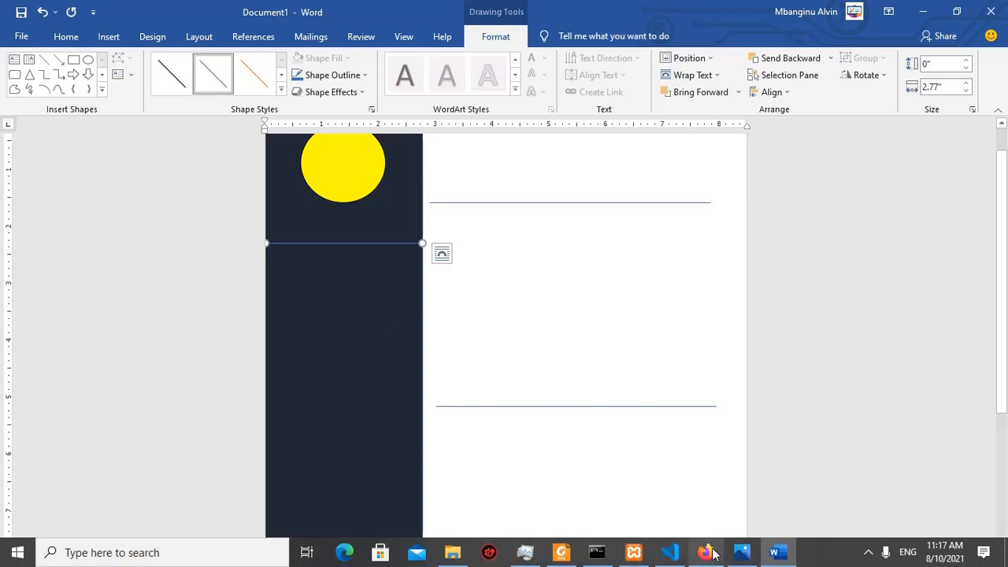
mouse_move(745, 553)
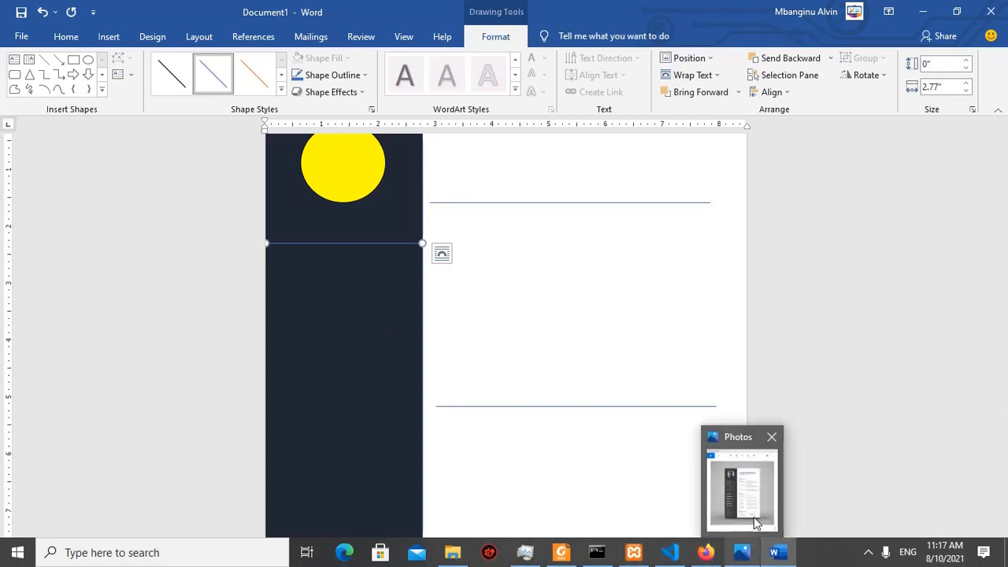
mouse_move(754, 516)
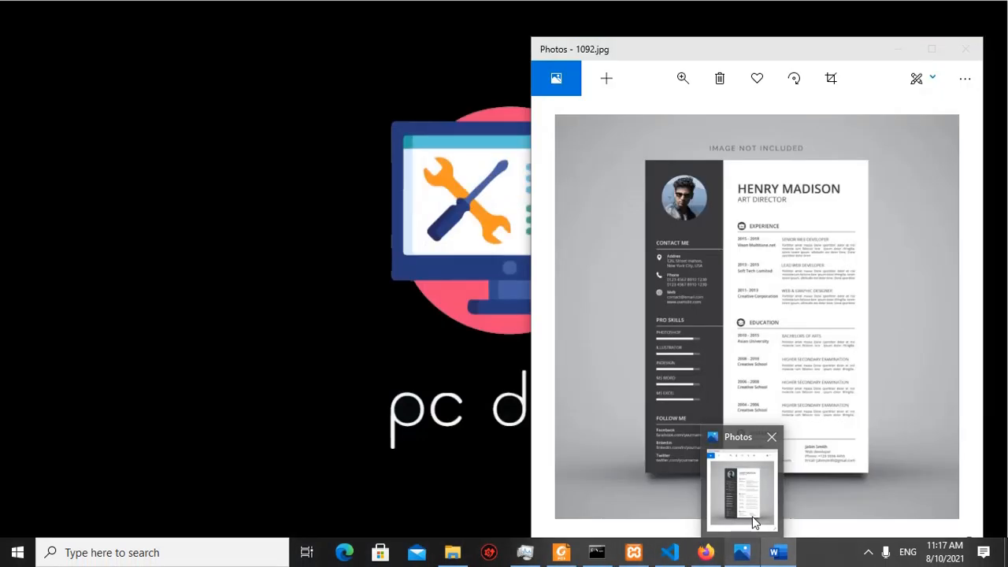
left_click(754, 520)
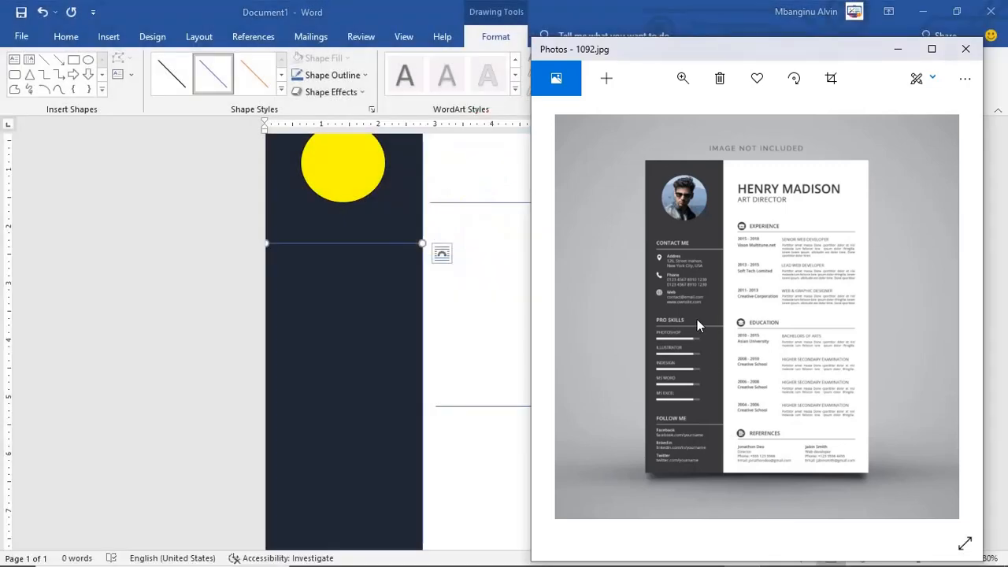
Step: Make the line white and paste a duplicate of it
left_click(375, 244)
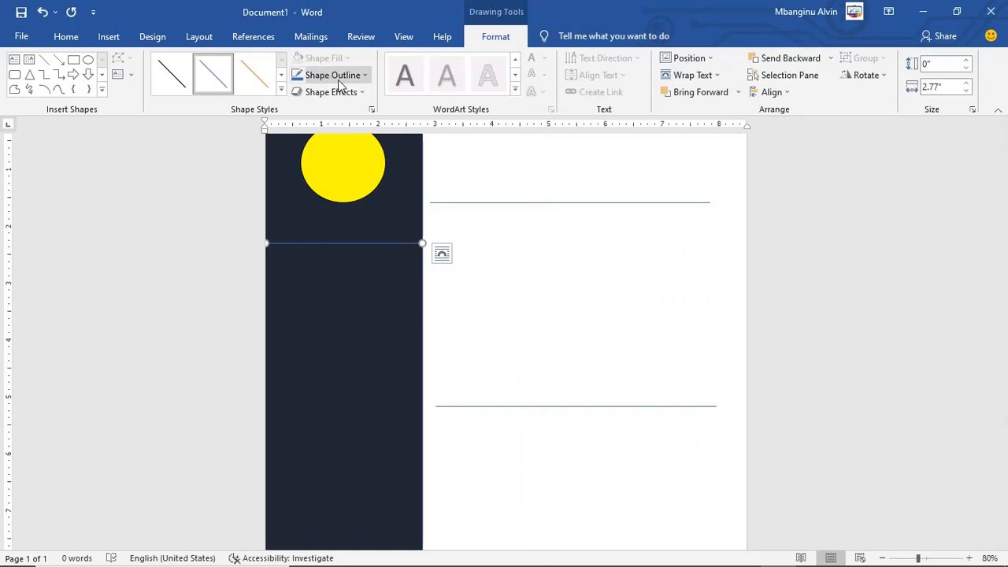
left_click(364, 75)
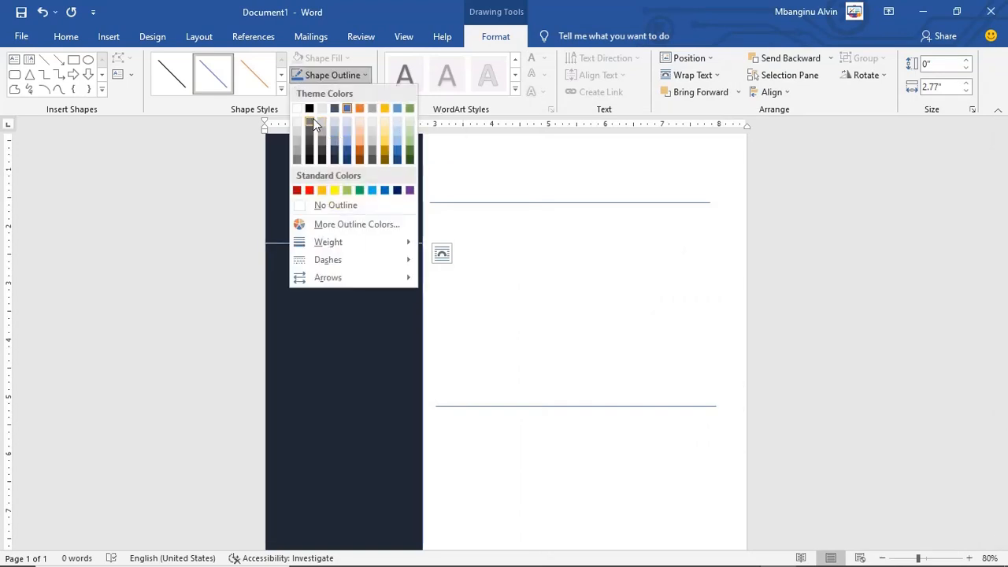
left_click(298, 108)
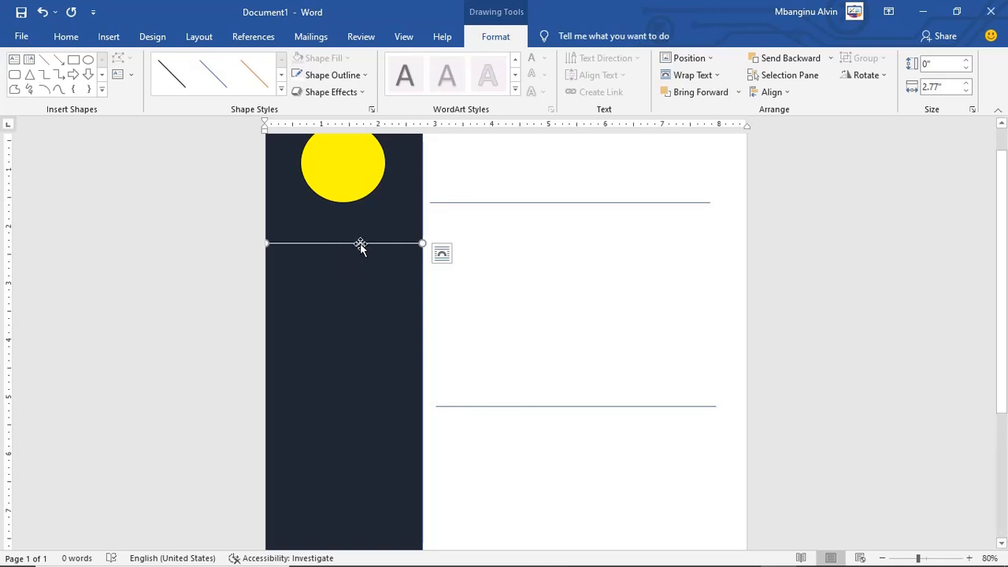
key("ctrl+v")
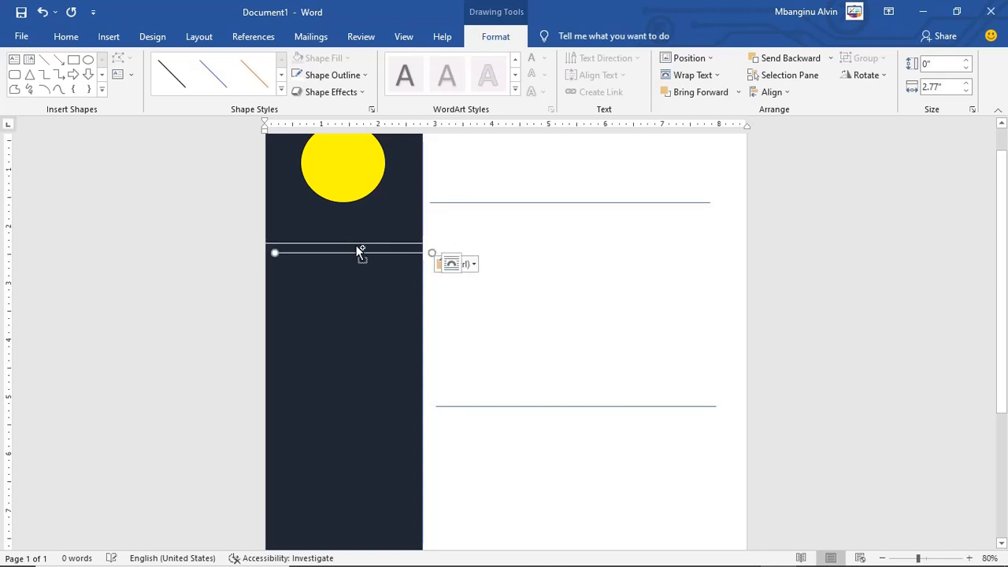
Step: Undo the accidental sidebar move and drag the copied white line further down the sidebar
left_click_drag(351, 256, 353, 316)
key("ctrl+z")
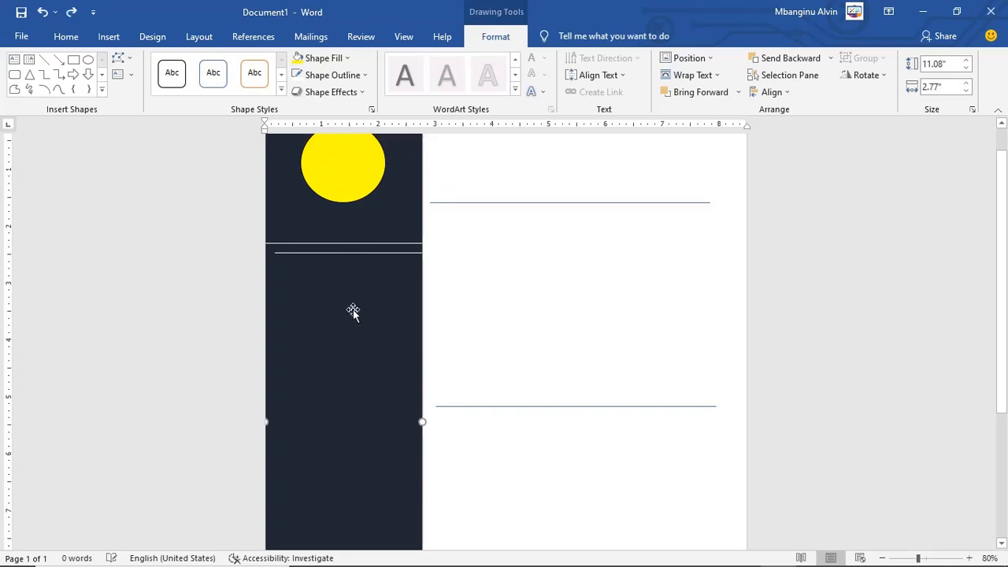
left_click(360, 253)
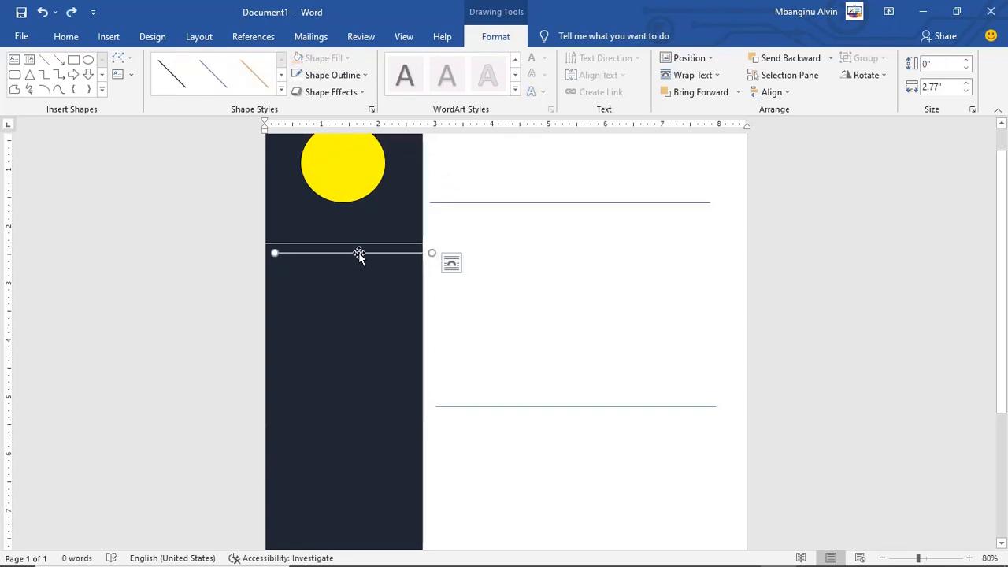
left_click_drag(359, 252, 349, 405)
Step: Paste a third white line and place it near the bottom of the sidebar
scroll(344, 405, "down", 1)
scroll(346, 404, "down", 1)
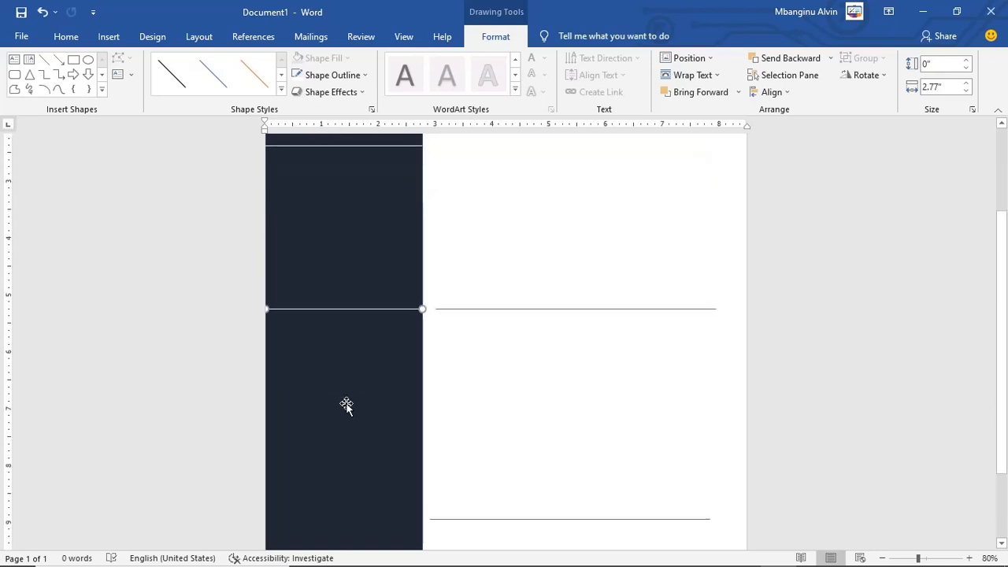
key("ctrl+v")
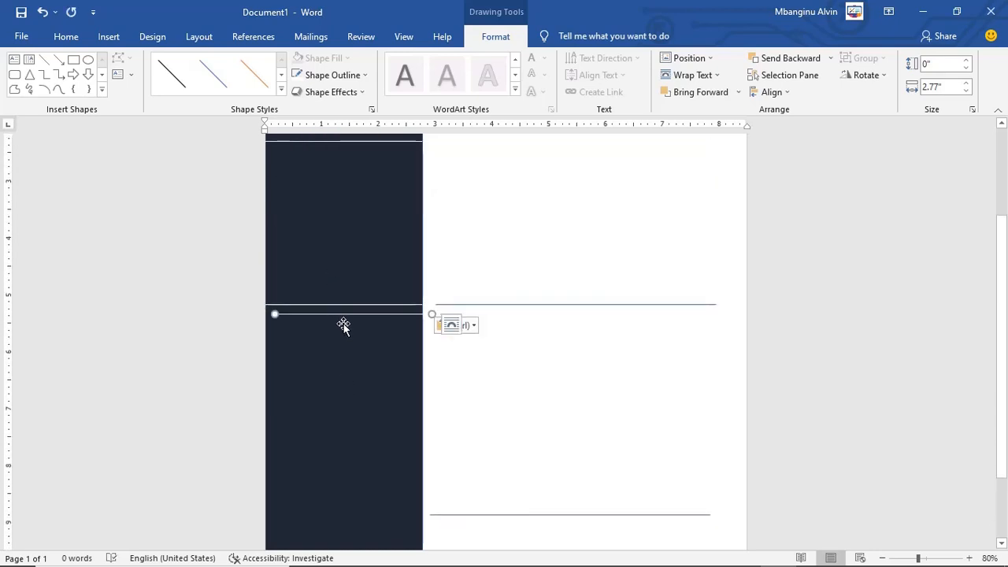
left_click_drag(347, 317, 340, 525)
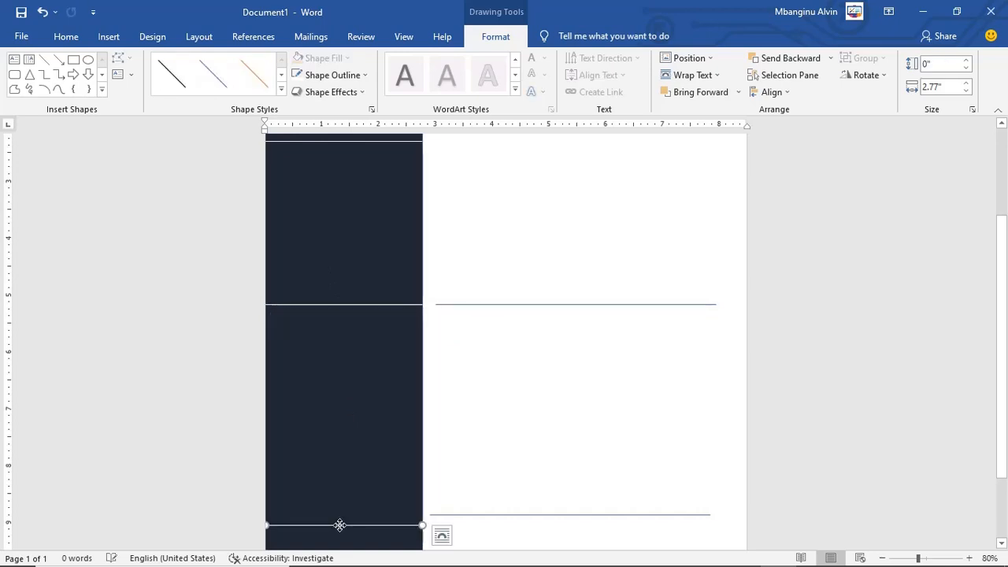
scroll(461, 408, "down", 2)
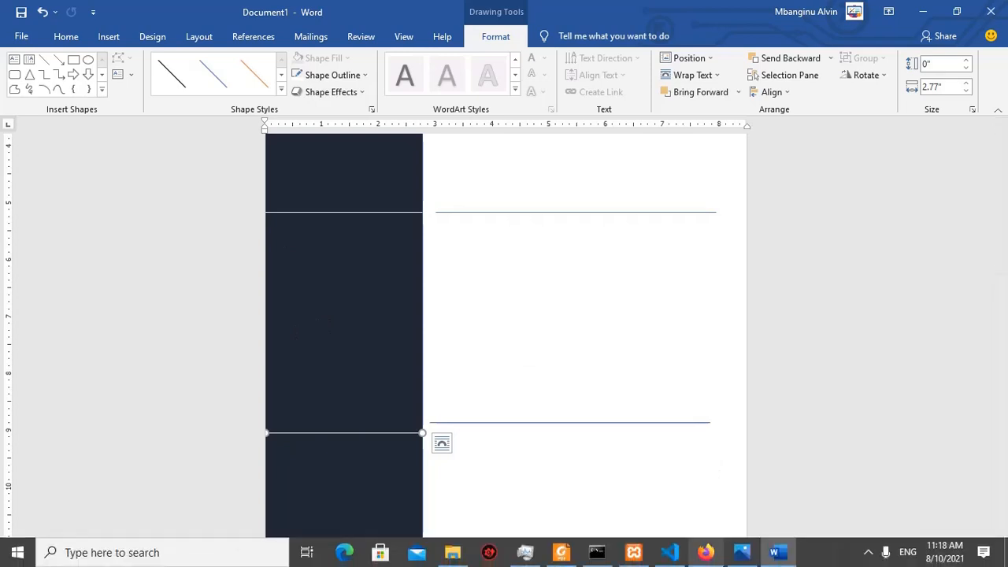
left_click(403, 37)
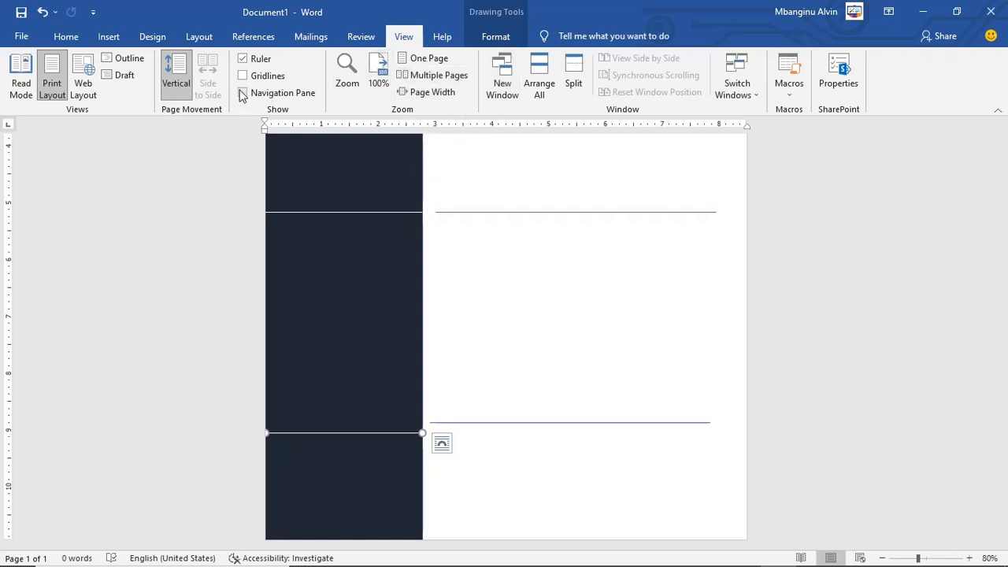
Step: Switch to One Page view and narrow the restored Word window beside the Photos reference
left_click(410, 63)
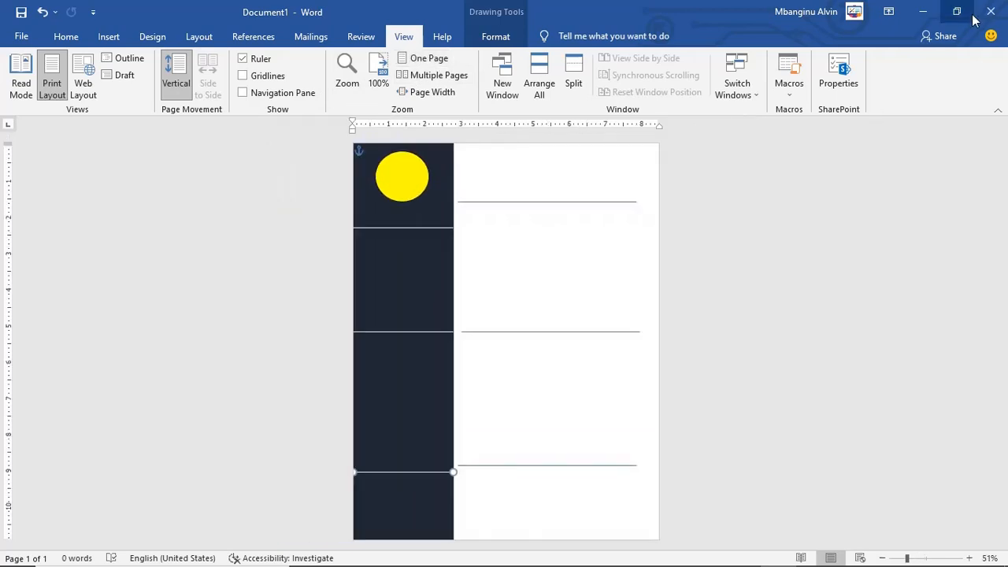
left_click(957, 13)
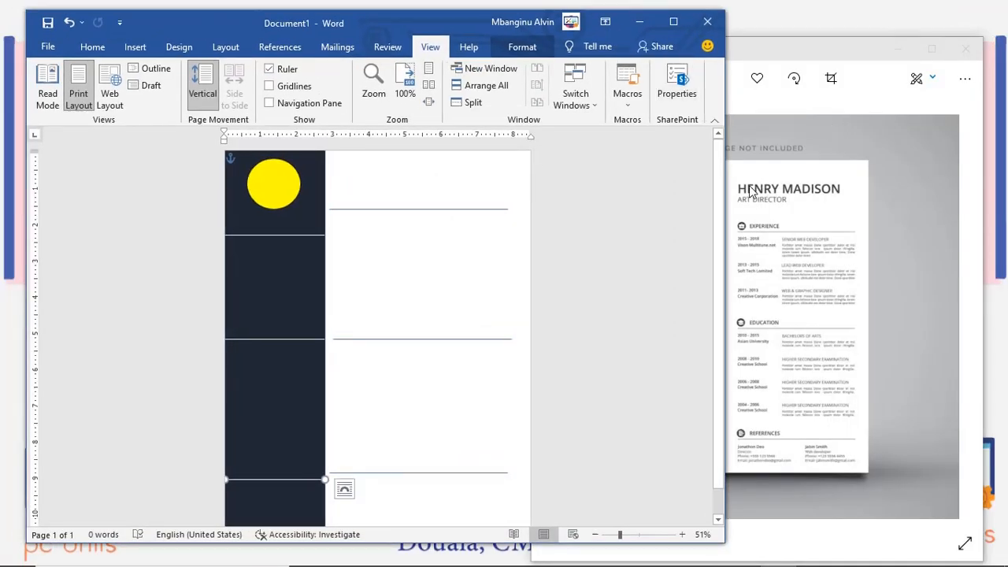
left_click_drag(726, 191, 631, 192)
mouse_move(505, 225)
left_mouse_down()
mouse_move(494, 226)
mouse_move(503, 227)
left_mouse_up()
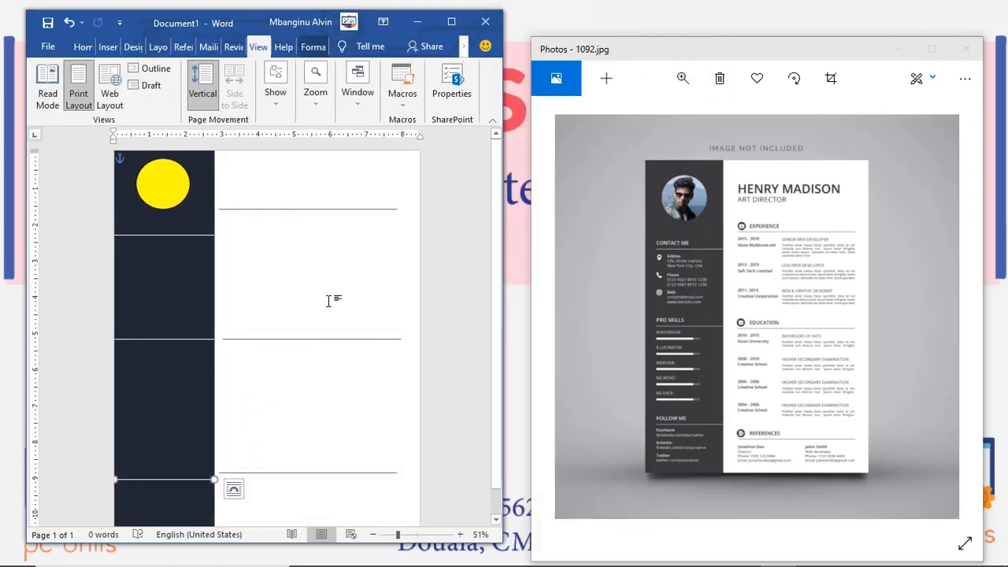
scroll(202, 378, "down", 1)
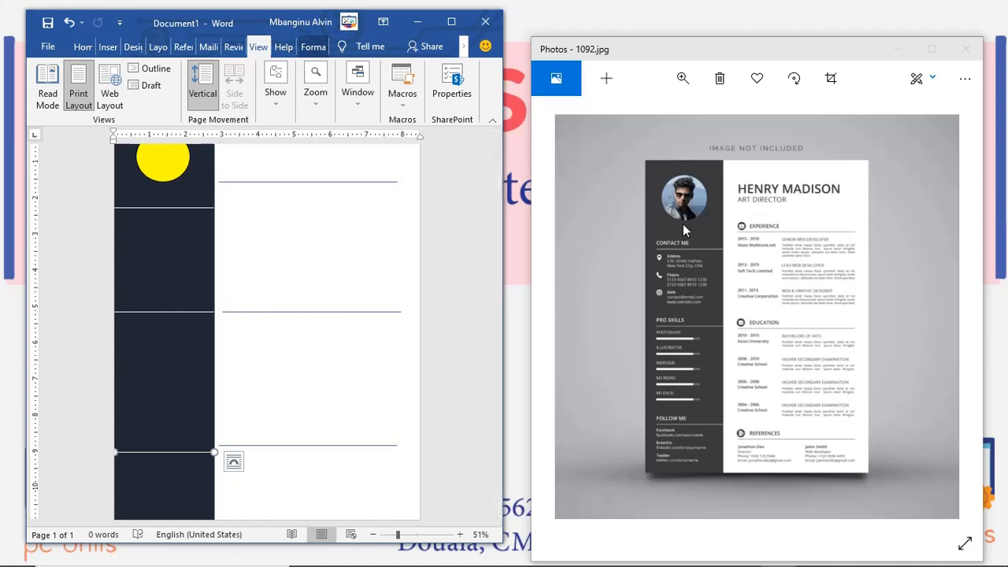
Step: Nudge the top horizontal rule in the right-hand column slightly lower
scroll(331, 264, "up", 1)
scroll(331, 265, "up", 2)
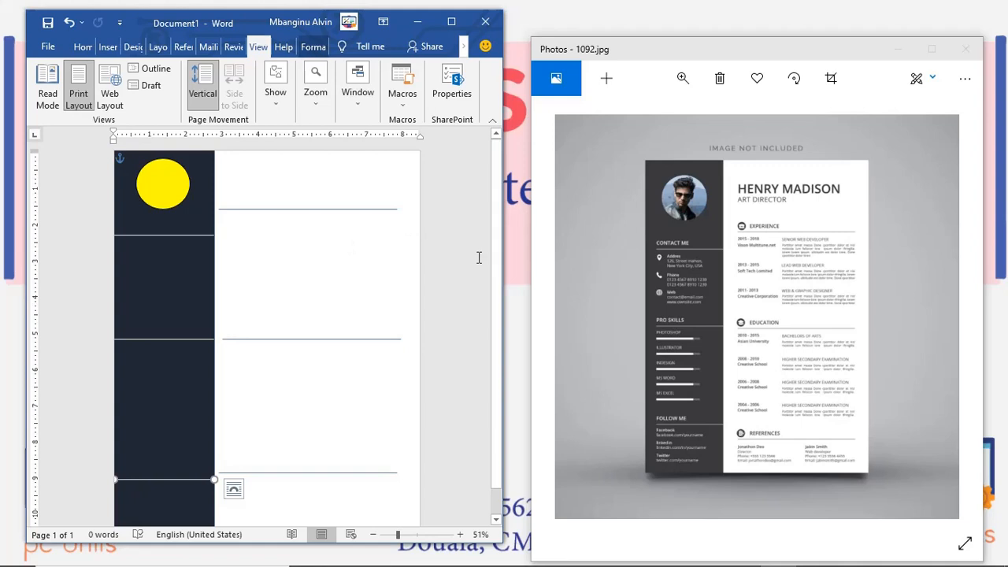
scroll(491, 260, "down", 2)
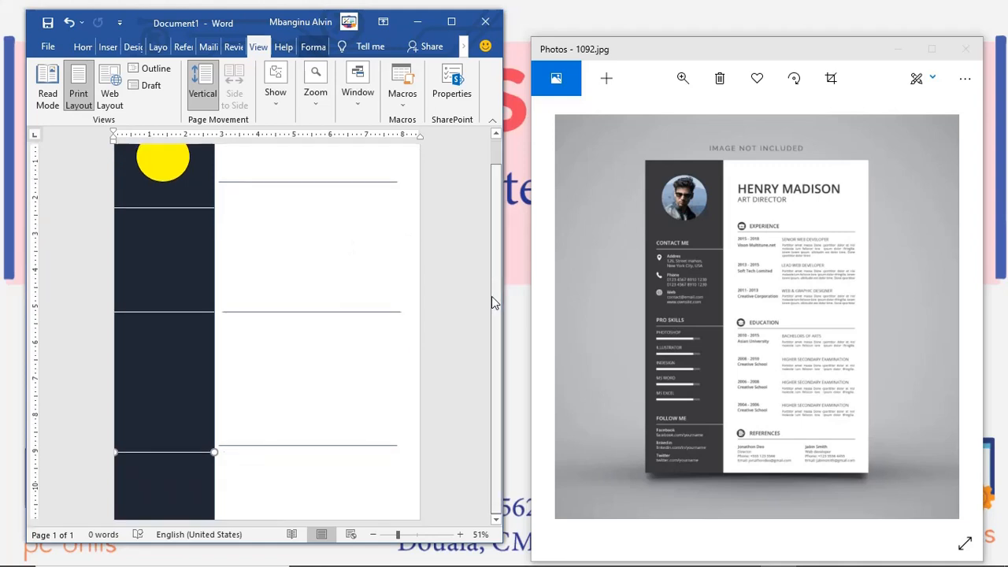
scroll(492, 296, "up", 2)
left_click_drag(319, 210, 319, 223)
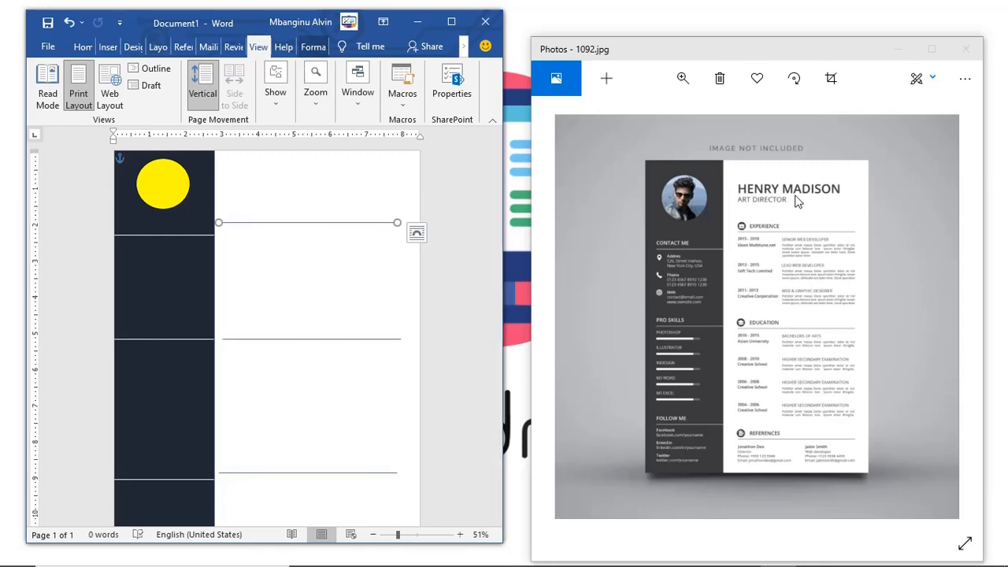
left_click(453, 23)
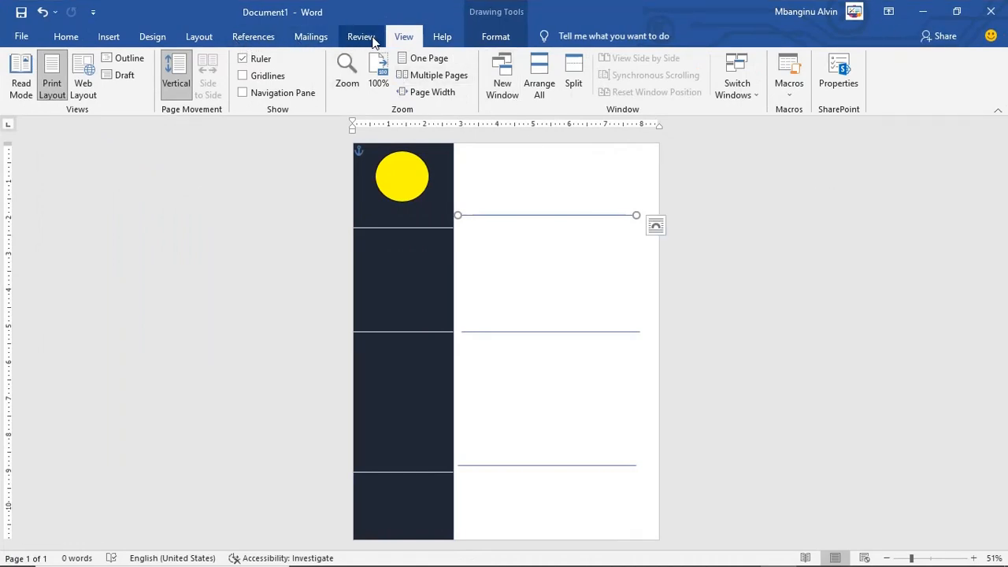
left_click(109, 37)
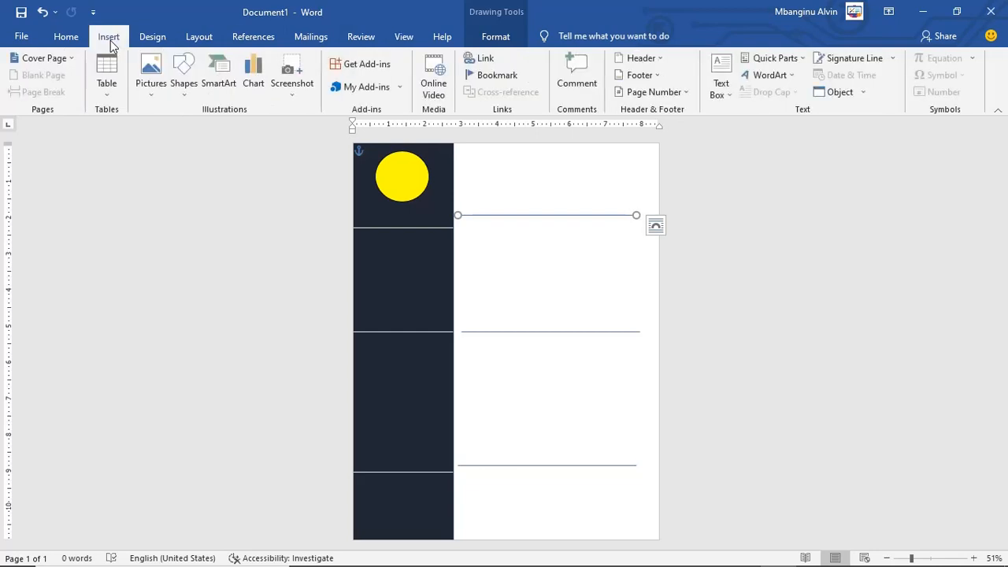
left_click(761, 76)
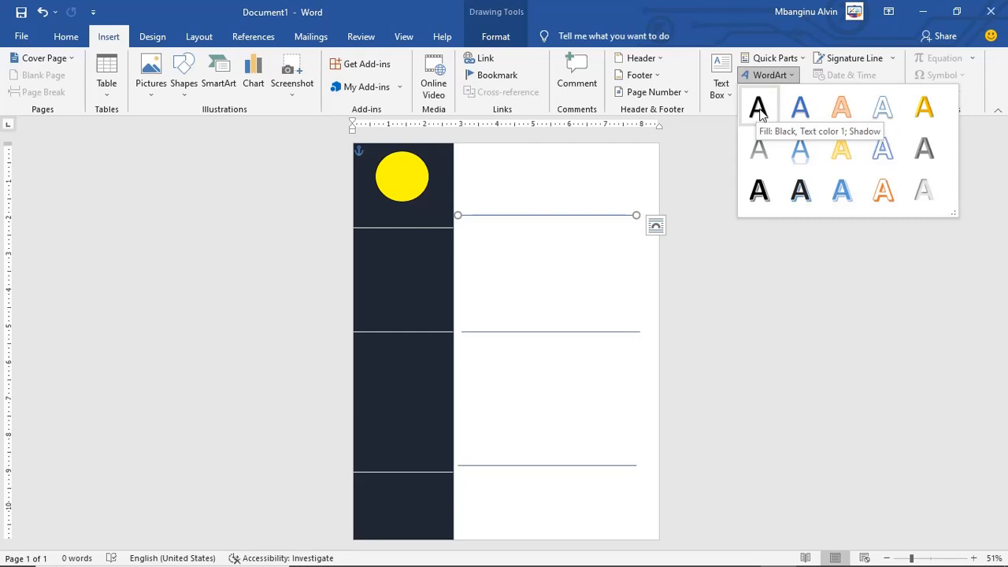
left_click(759, 111)
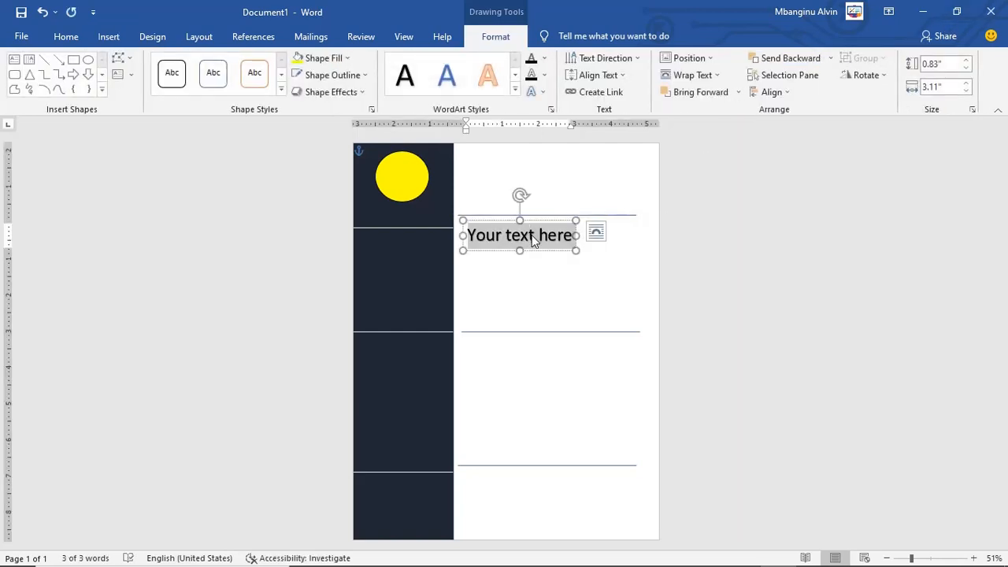
left_click(956, 11)
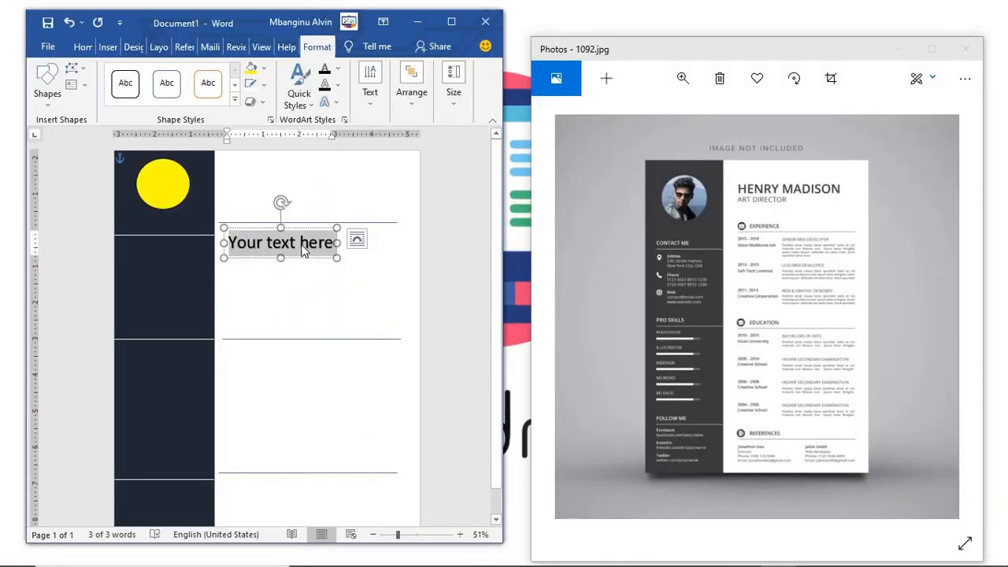
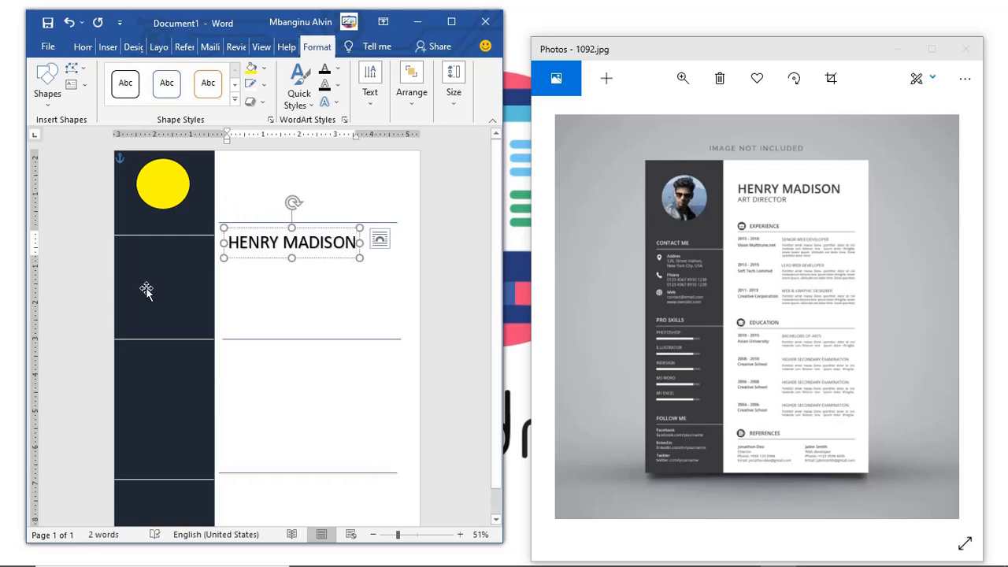
left_click_drag(294, 219, 299, 163)
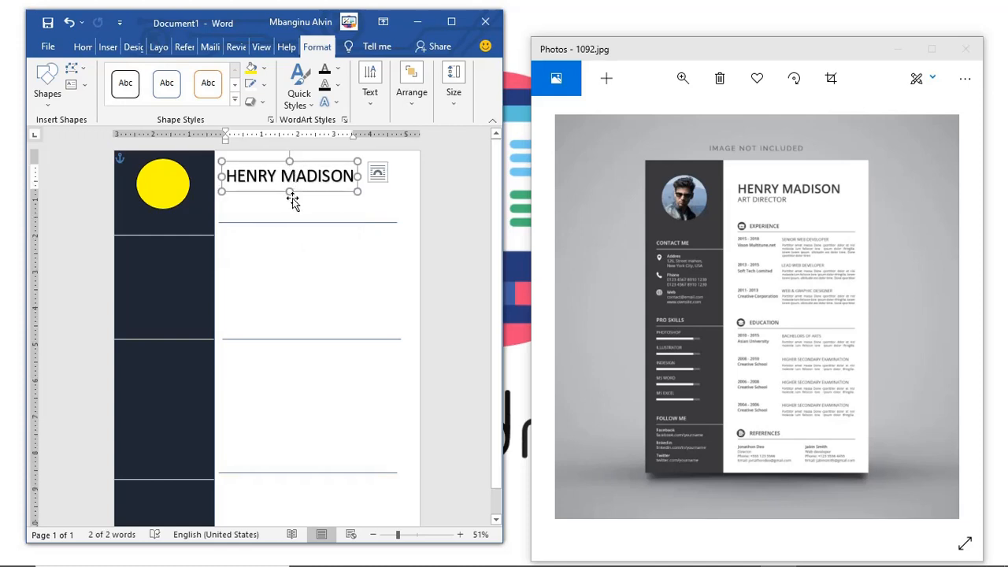
Step: Paste a copy of the name box below it, retype it as ART DIRECTOR and adjust its width
key("ctrl+v")
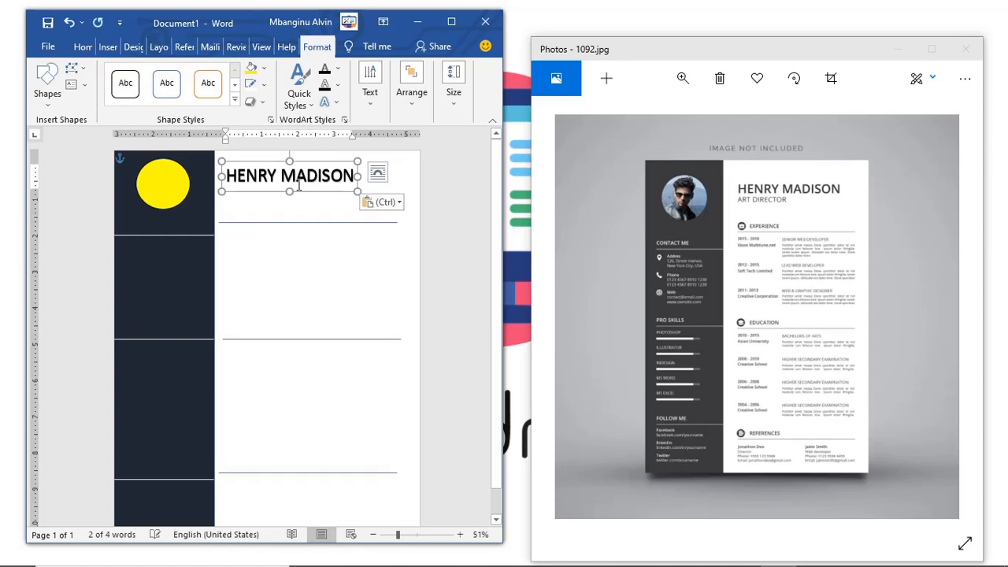
left_click_drag(301, 197, 300, 224)
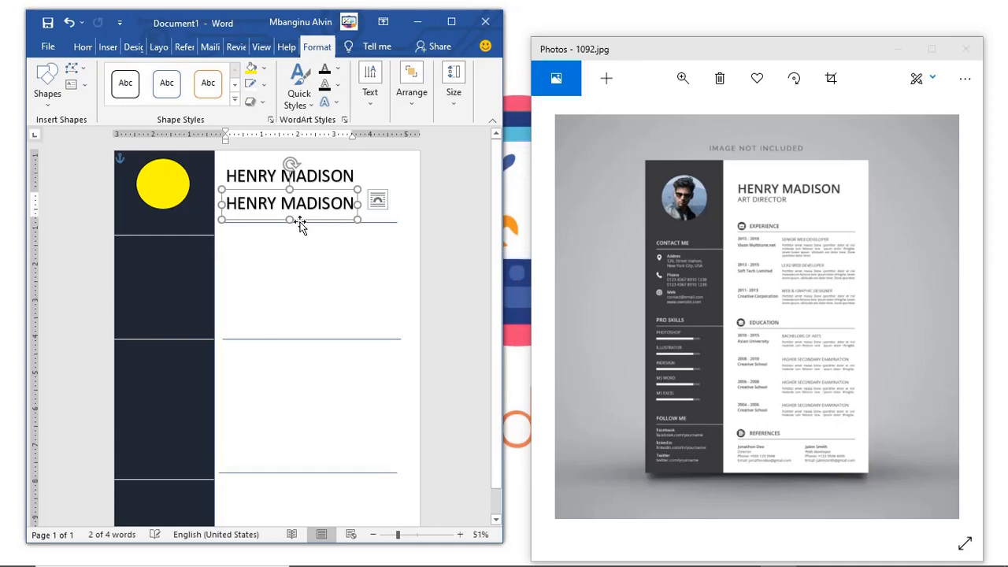
type("ART DIRECTOR")
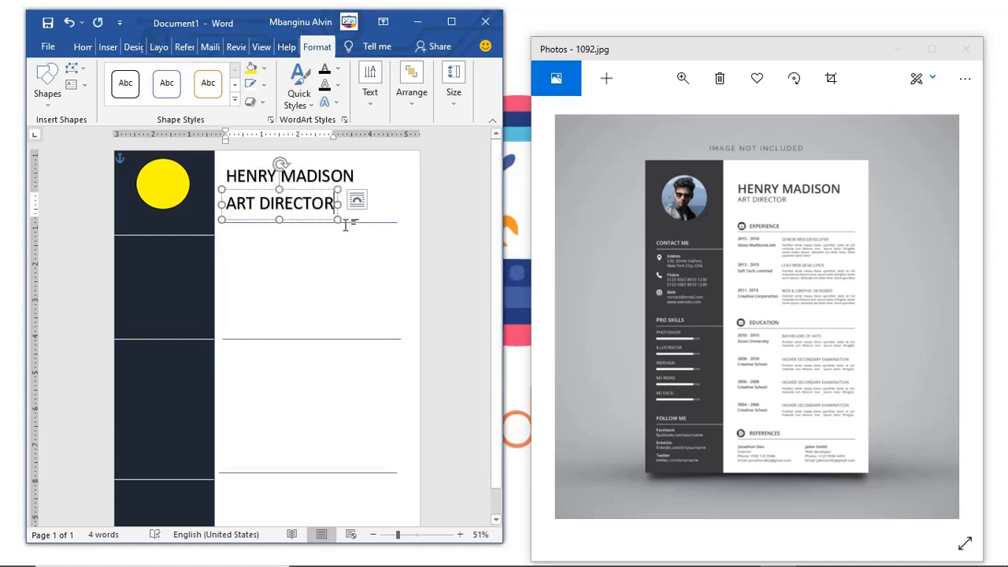
mouse_move(338, 221)
left_mouse_down()
mouse_move(322, 202)
mouse_move(350, 222)
left_mouse_up()
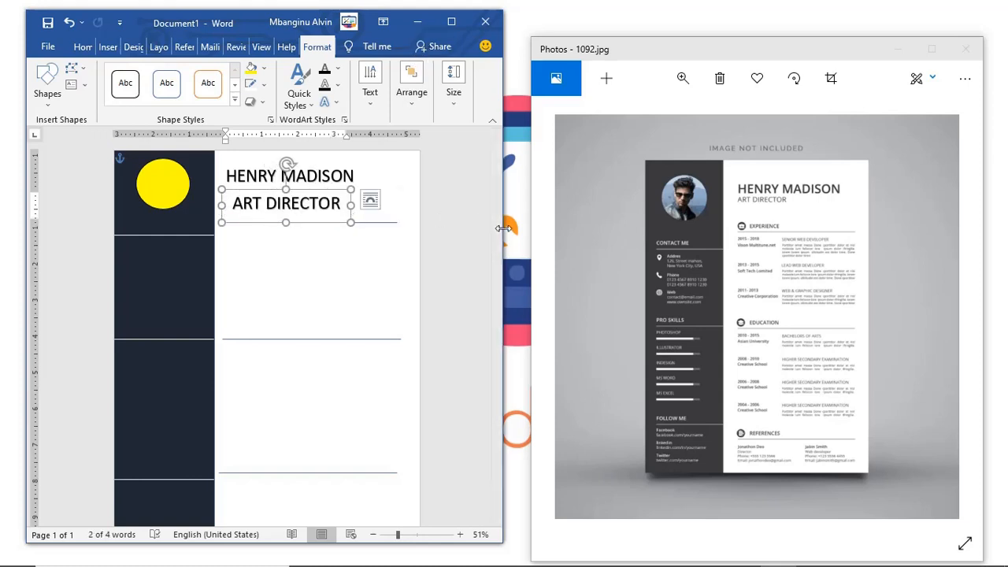
mouse_move(350, 223)
left_mouse_down()
mouse_move(263, 204)
mouse_move(292, 233)
mouse_move(338, 249)
mouse_move(294, 214)
mouse_move(329, 241)
mouse_move(349, 234)
mouse_move(261, 215)
mouse_move(334, 228)
mouse_move(349, 241)
mouse_move(354, 220)
left_mouse_up()
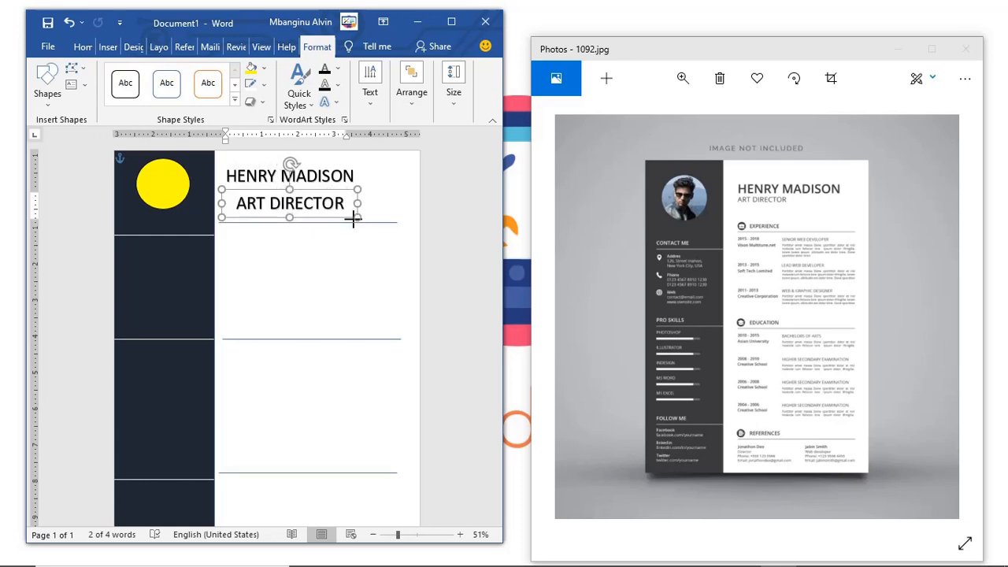
left_click(451, 21)
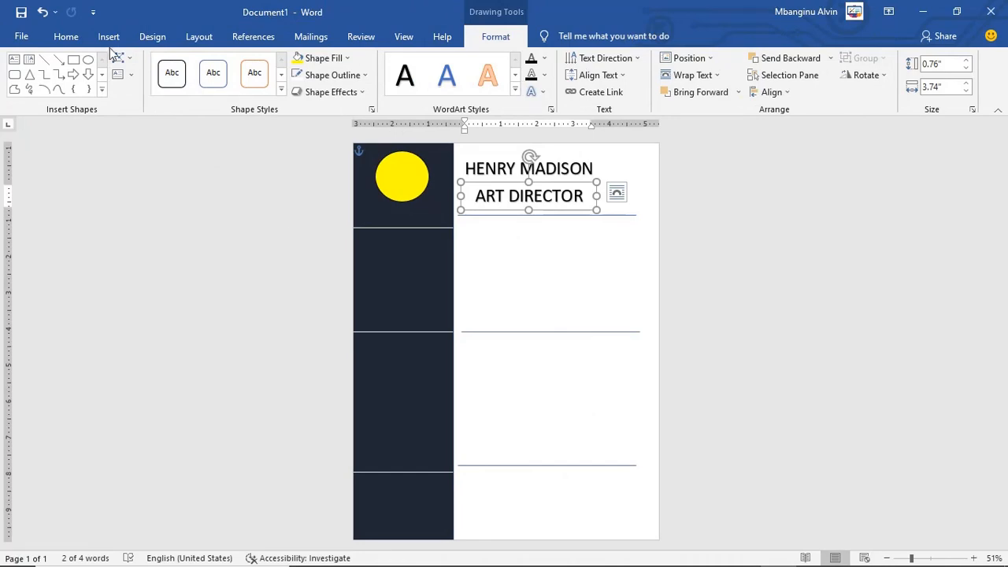
left_click(67, 37)
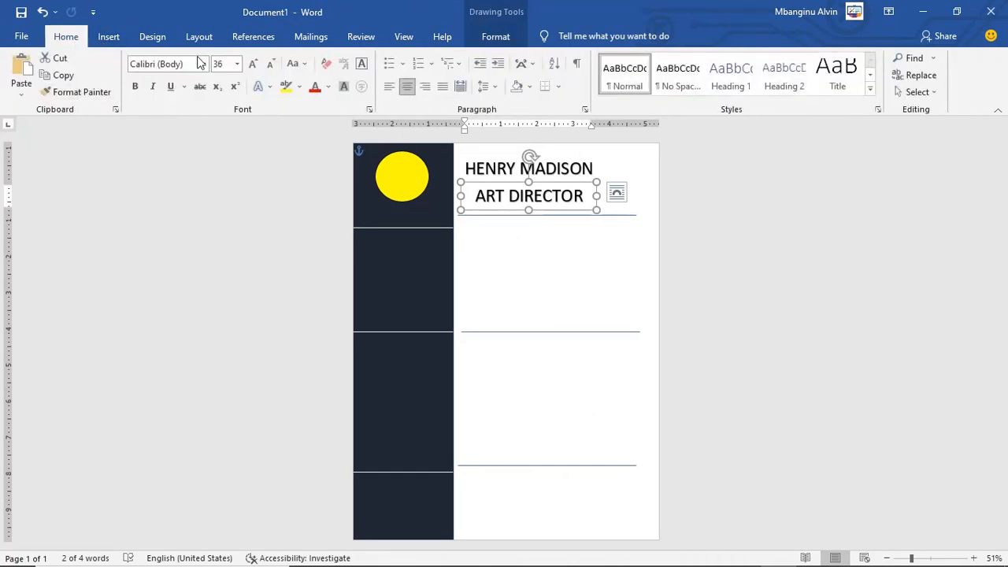
left_click(237, 64)
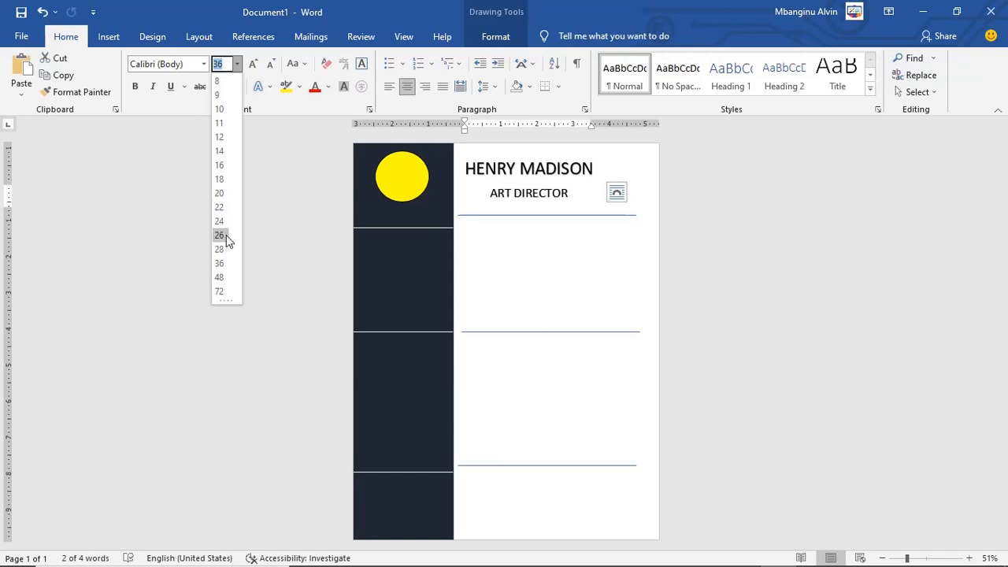
left_click(224, 233)
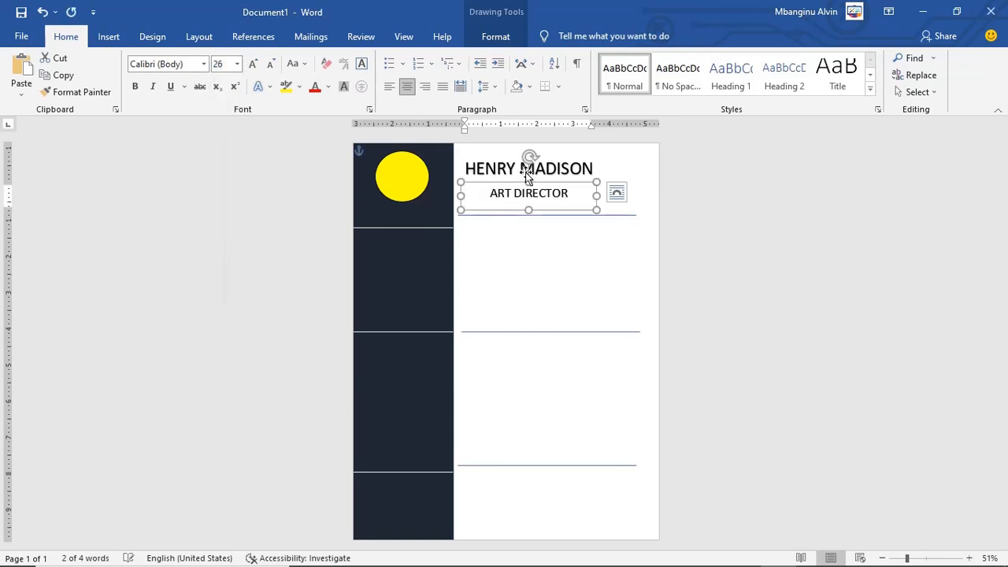
left_click_drag(595, 209, 557, 201)
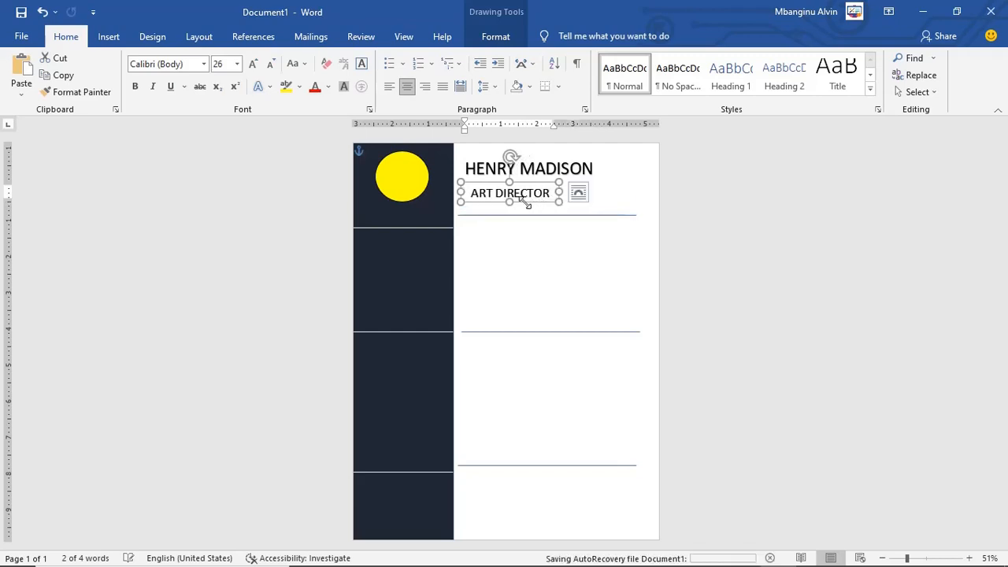
left_click_drag(520, 184, 513, 174)
left_click(749, 283)
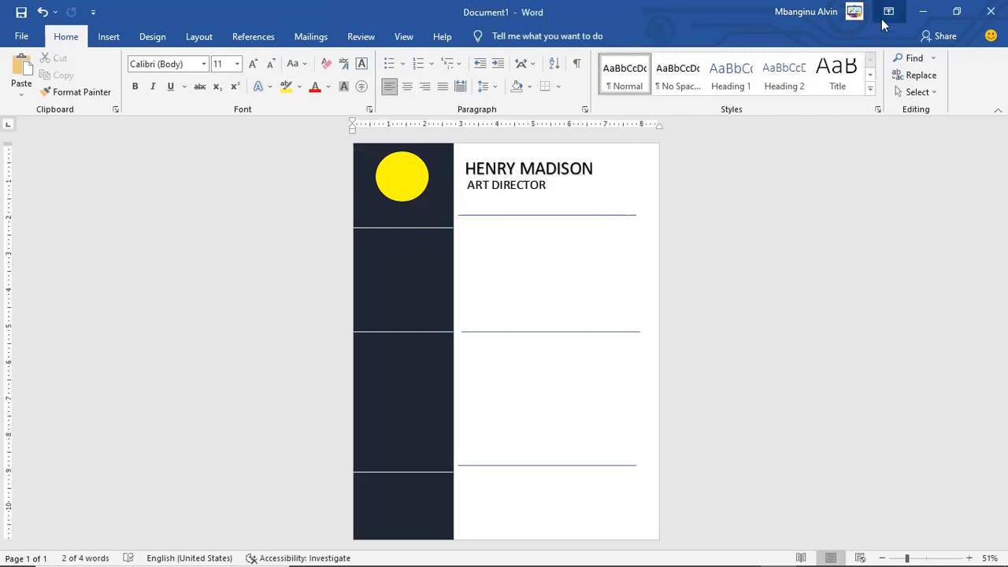
left_click(957, 11)
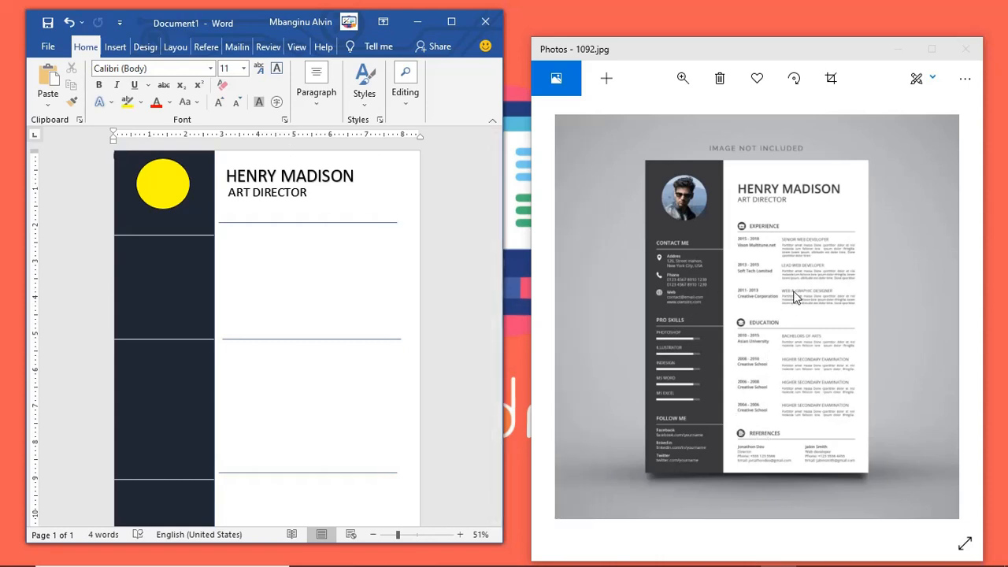
Step: Insert a Simple Text Box and drag it below the first horizontal rule
left_click(450, 22)
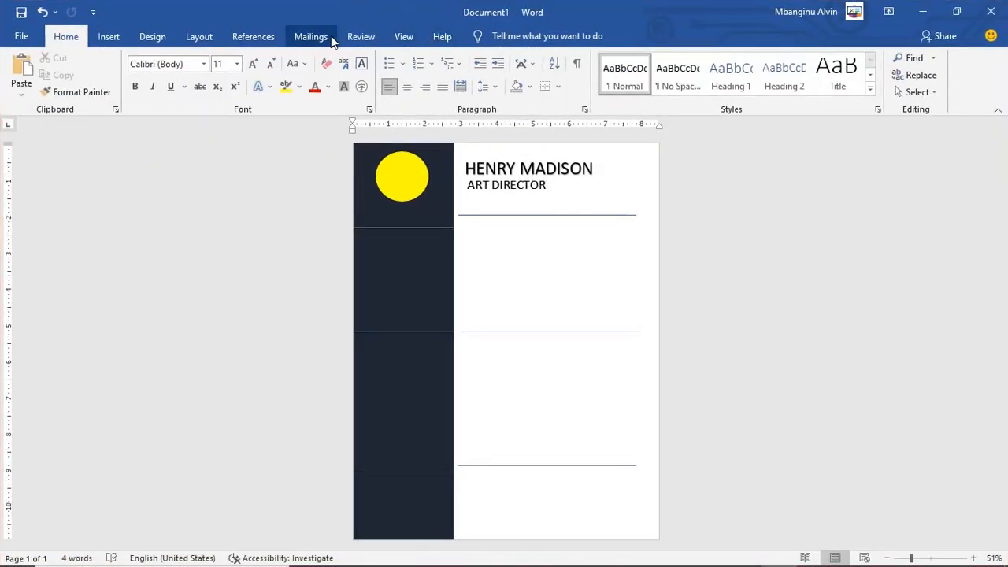
left_click(108, 37)
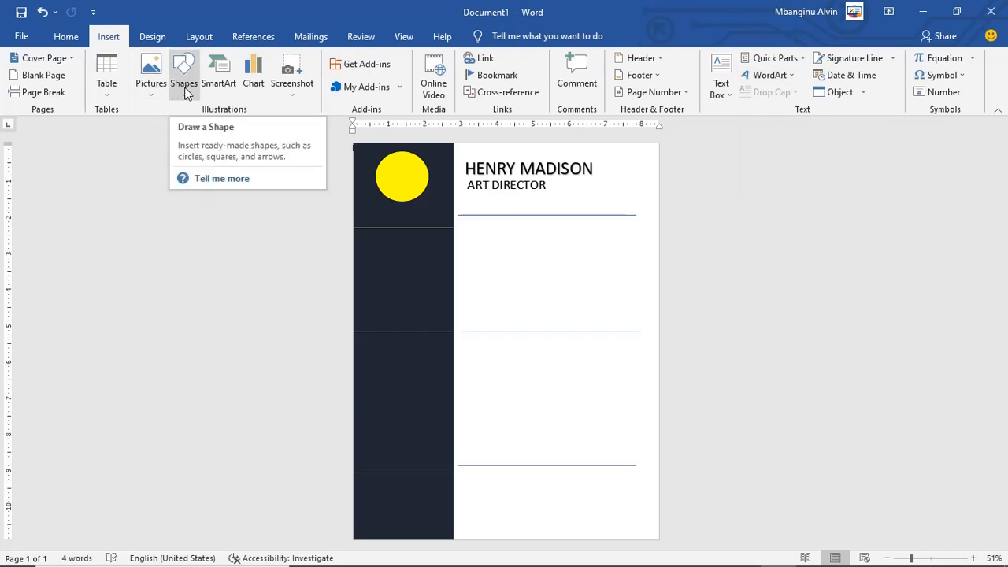
left_click(68, 37)
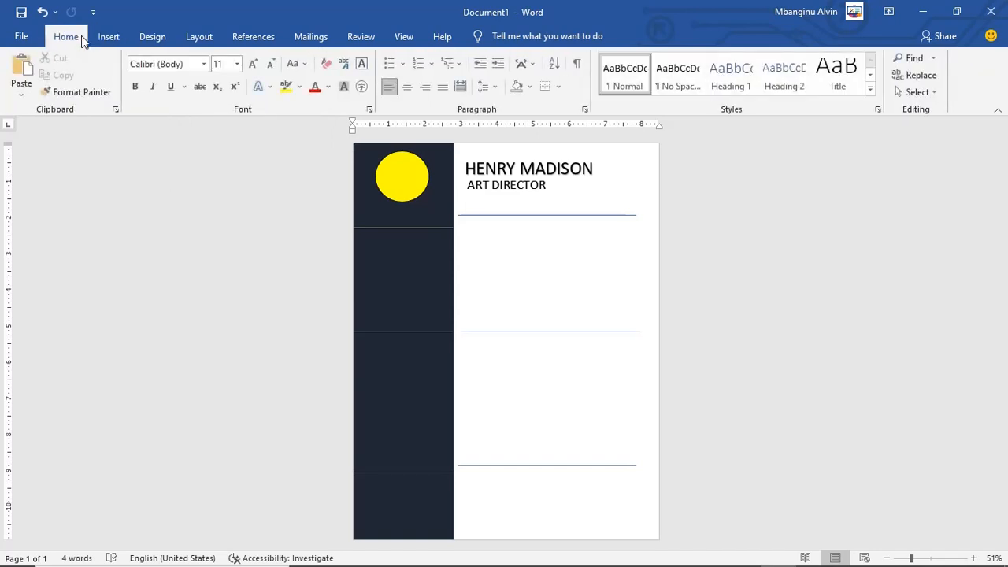
left_click(109, 37)
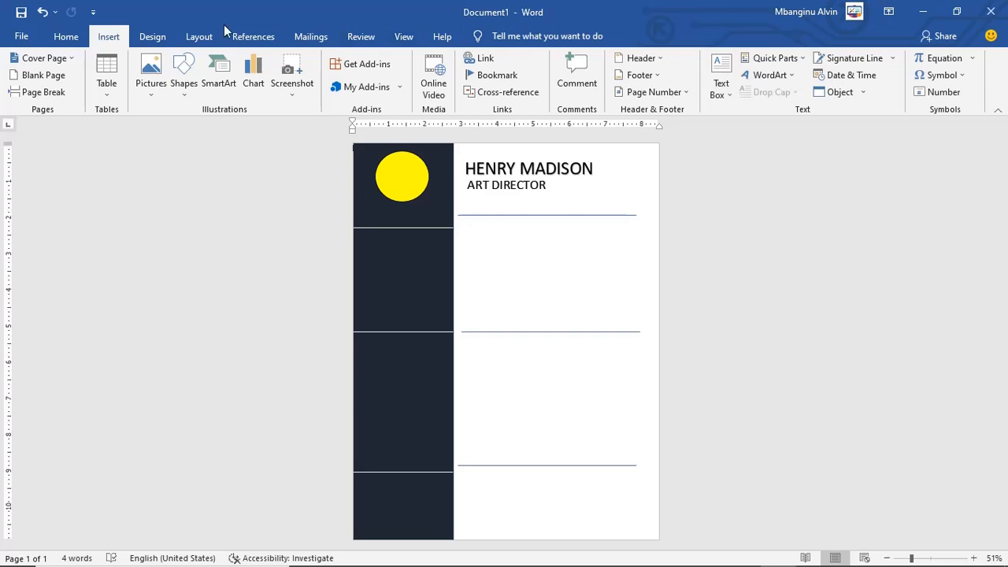
left_click(729, 65)
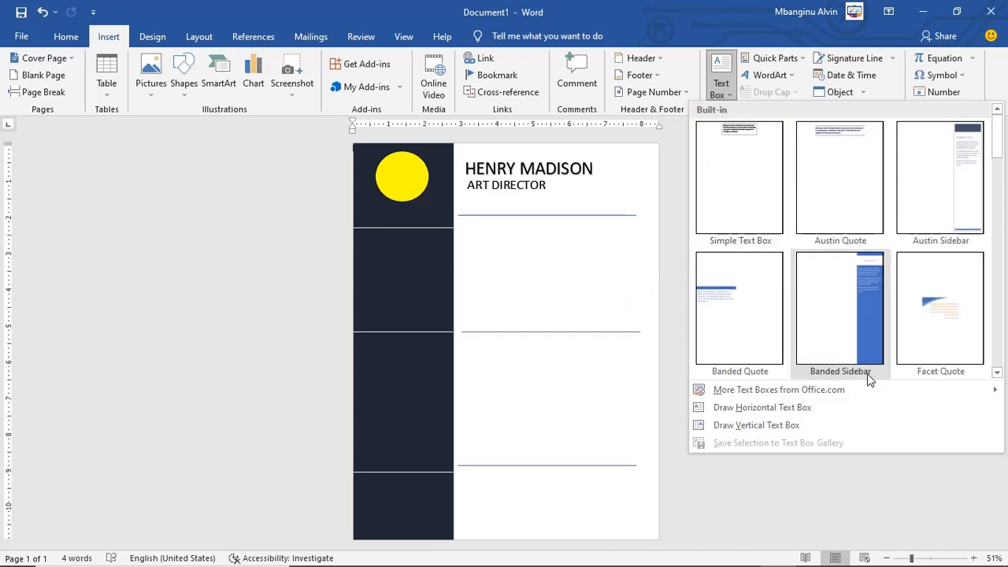
left_click(760, 160)
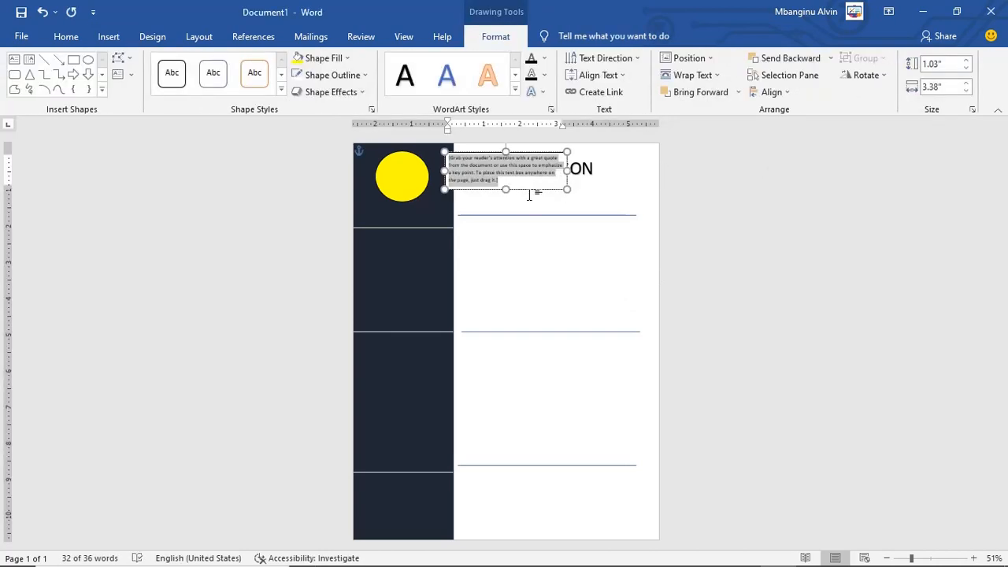
left_click_drag(530, 194, 555, 293)
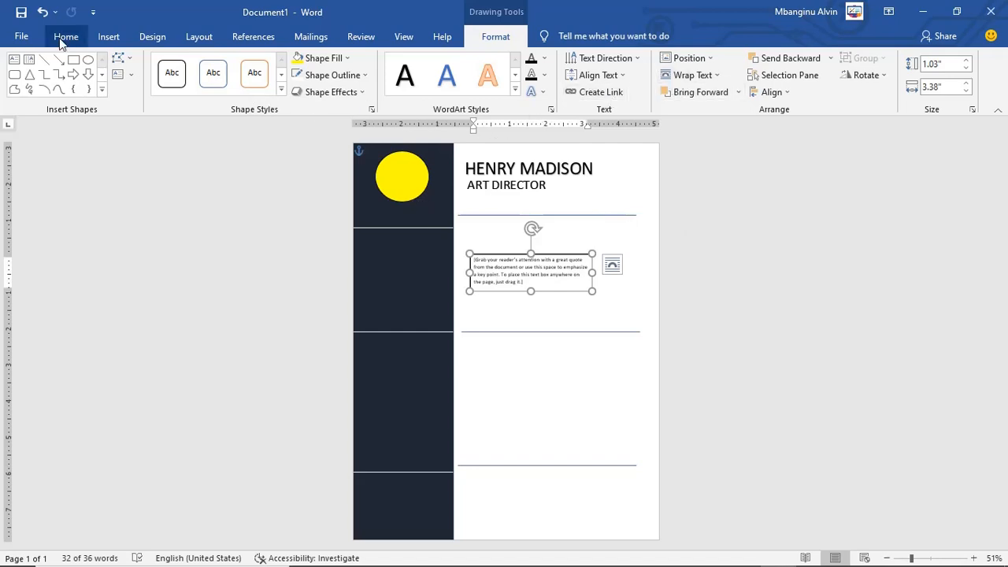
Step: Select the text box's placeholder quote text and restore Word beside the Photos reference
left_click(106, 38)
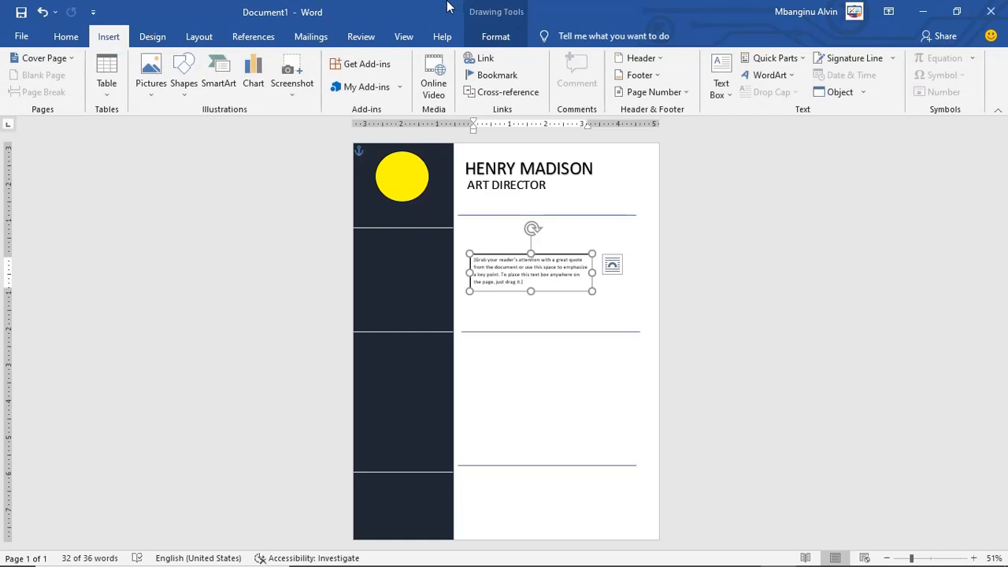
left_click(638, 35)
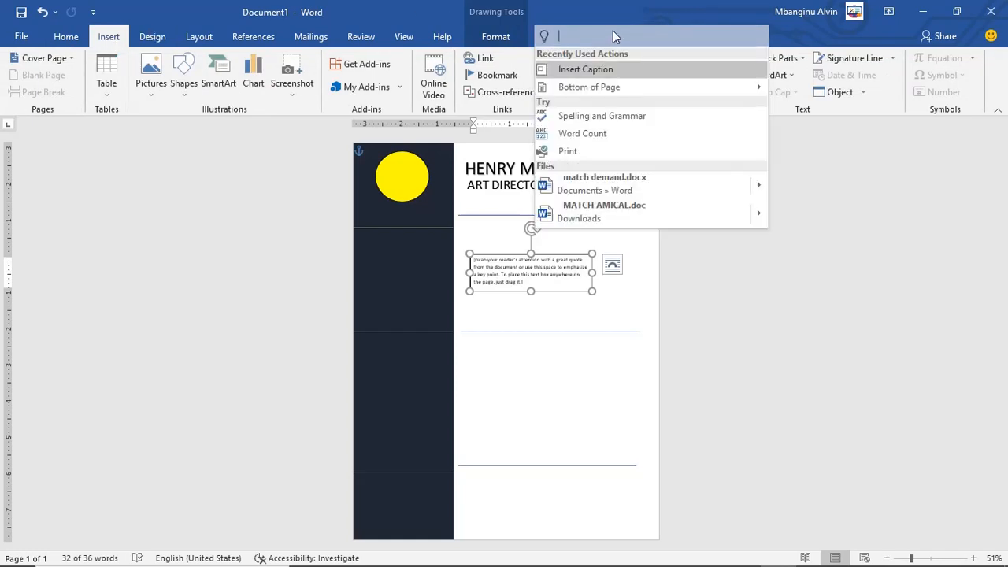
left_click(742, 371)
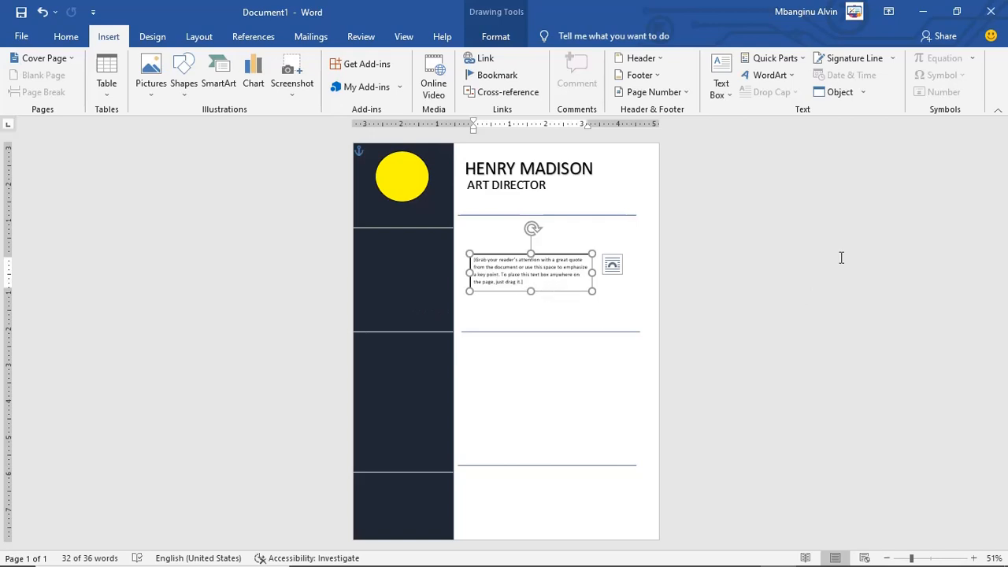
triple_click(538, 280)
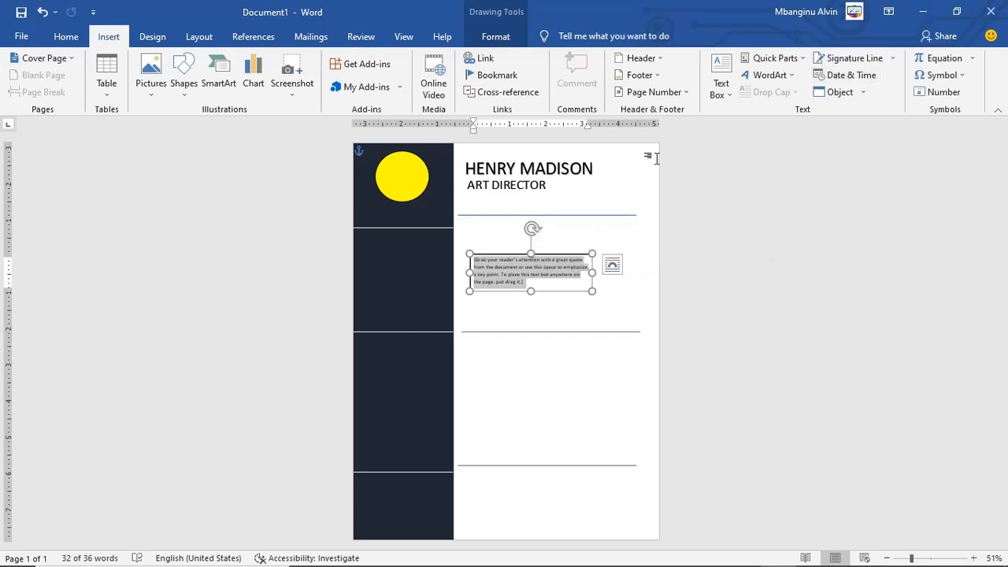
left_click(960, 12)
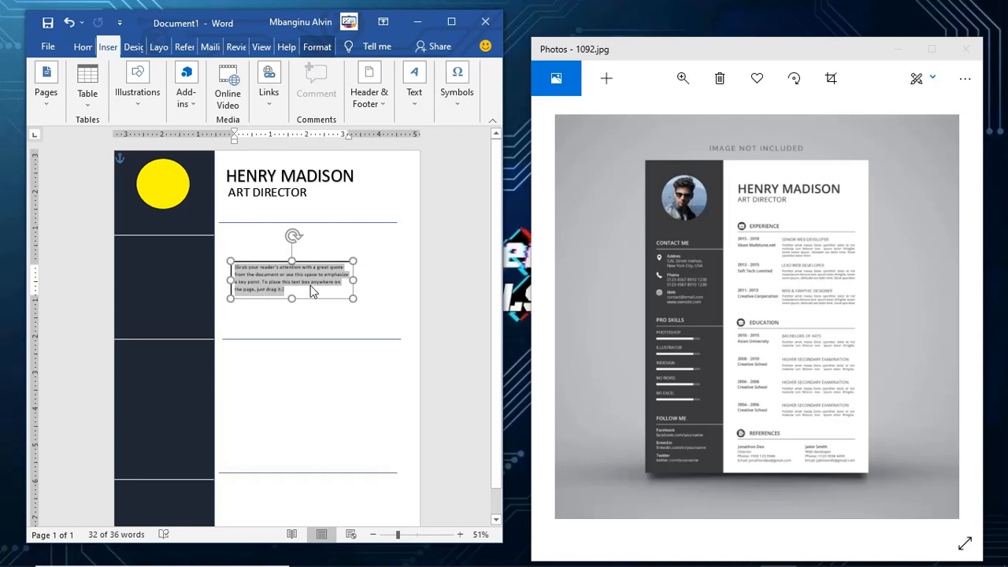
Step: Replace the placeholder with EXPERIENCE and set it to 28 pt
type("EXPERIENCE")
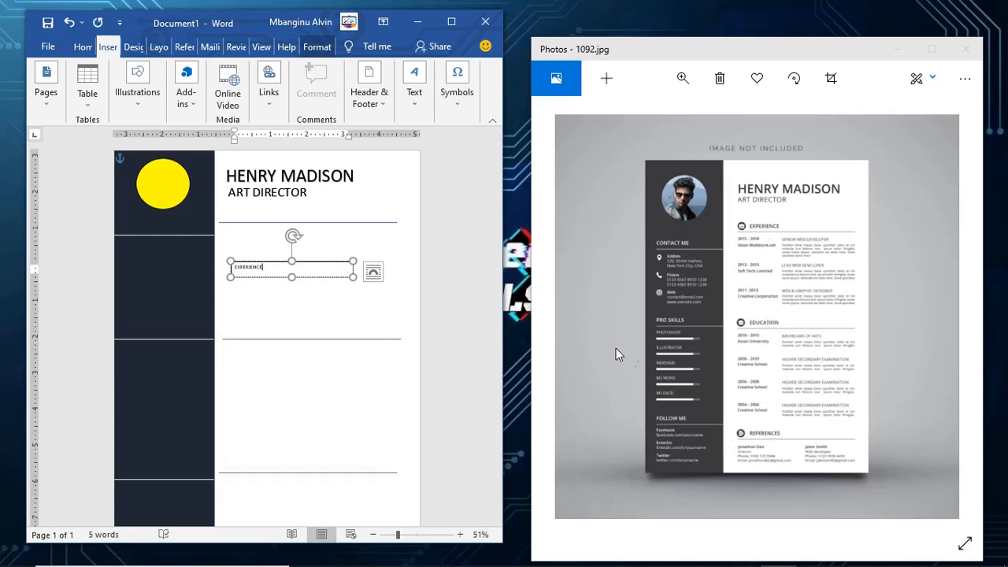
left_click(445, 26)
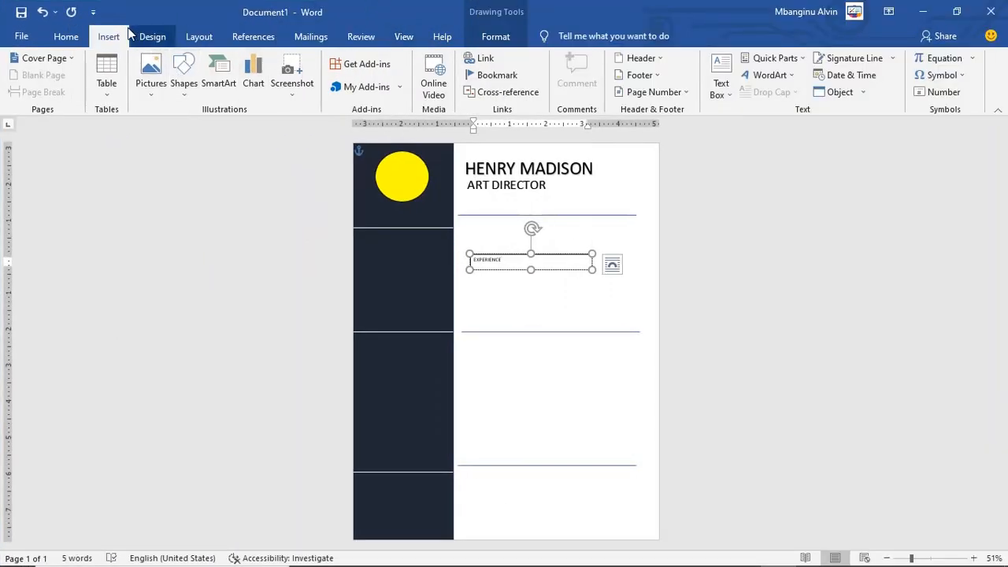
left_click(67, 37)
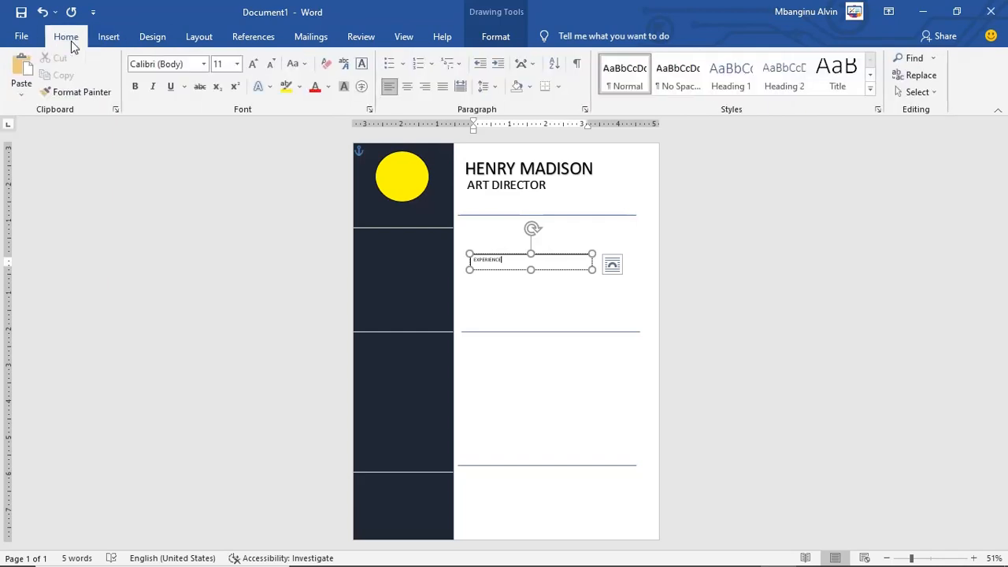
left_click(238, 65)
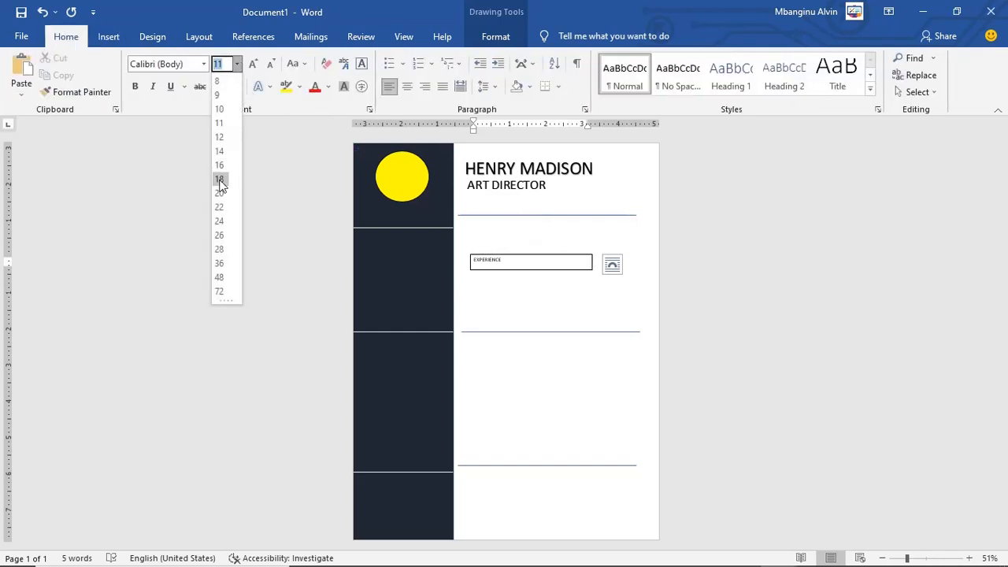
left_click(219, 250)
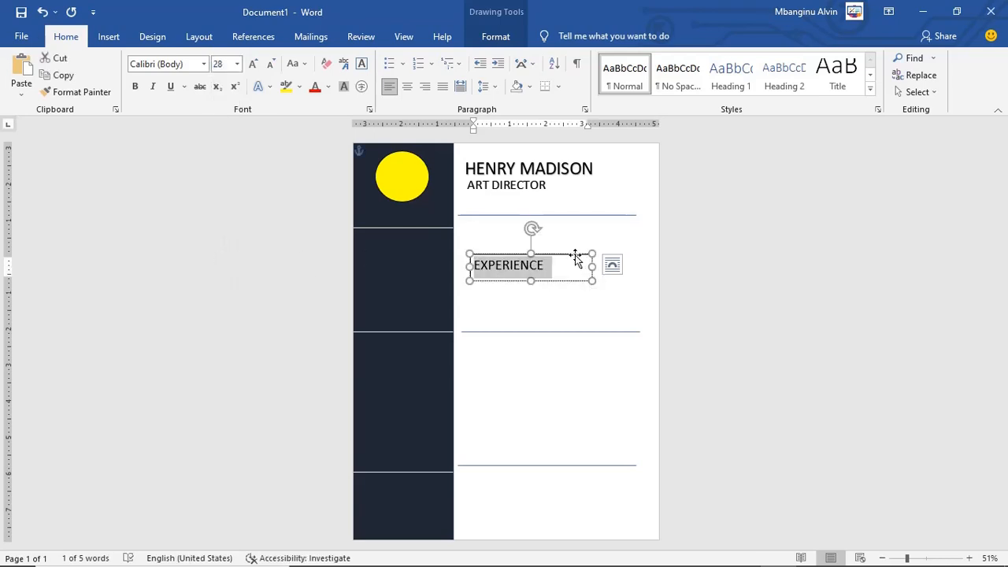
Step: Narrow the EXPERIENCE box, lower the rule slightly, and place the box at left above it
mouse_move(592, 269)
left_mouse_down()
mouse_move(513, 276)
mouse_move(536, 259)
mouse_move(537, 223)
mouse_move(595, 205)
left_mouse_up()
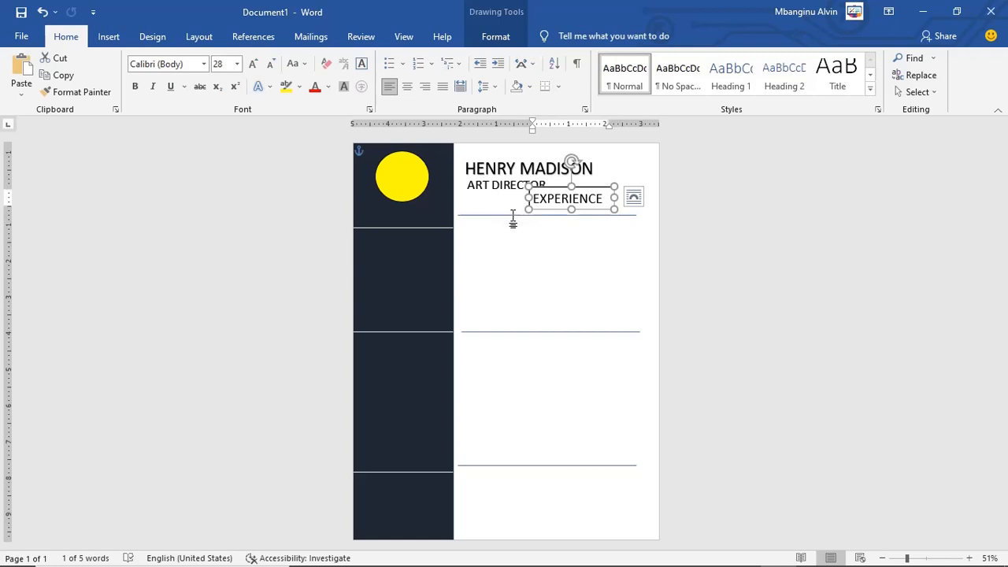
left_click_drag(512, 219, 513, 227)
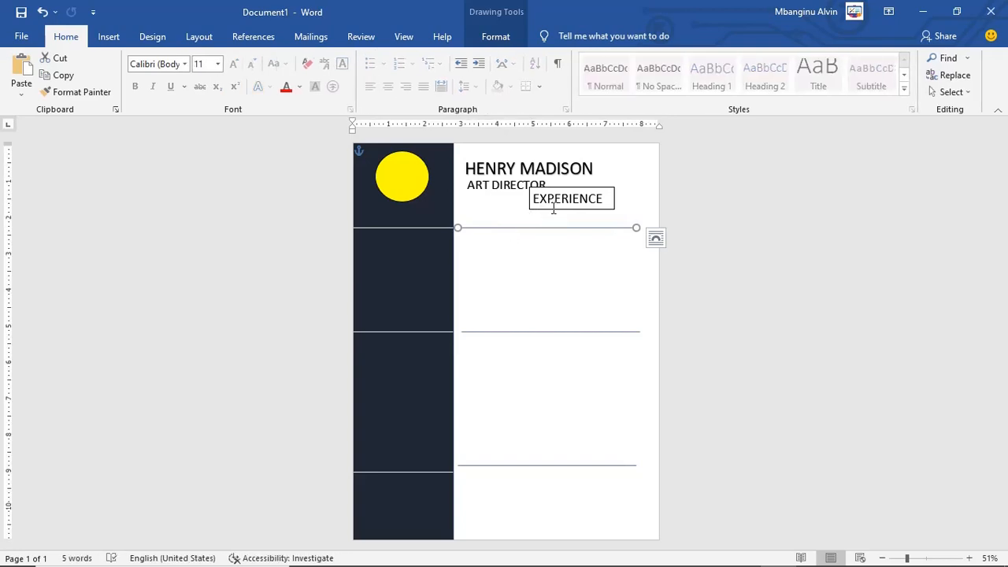
left_click_drag(554, 209, 486, 227)
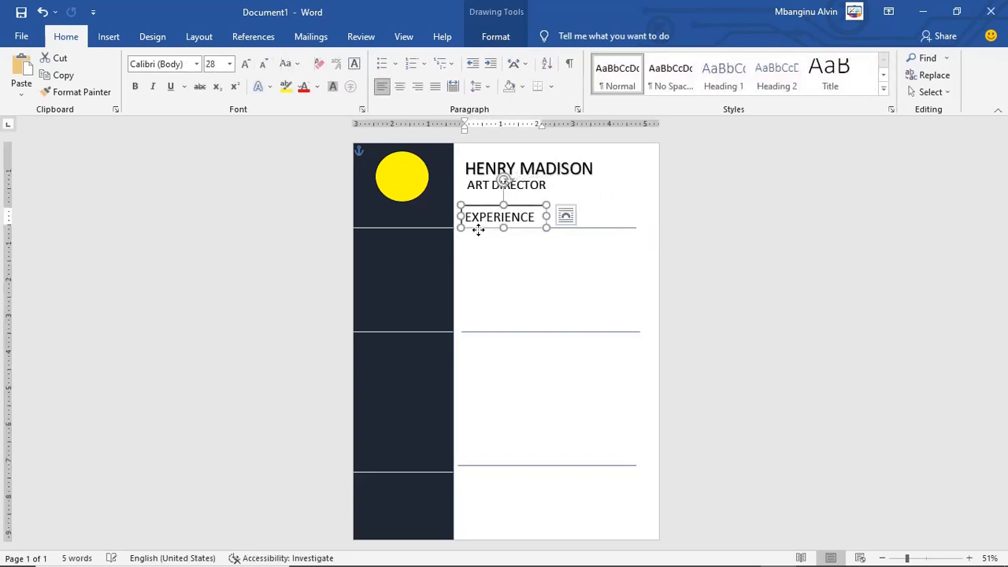
left_click(756, 270)
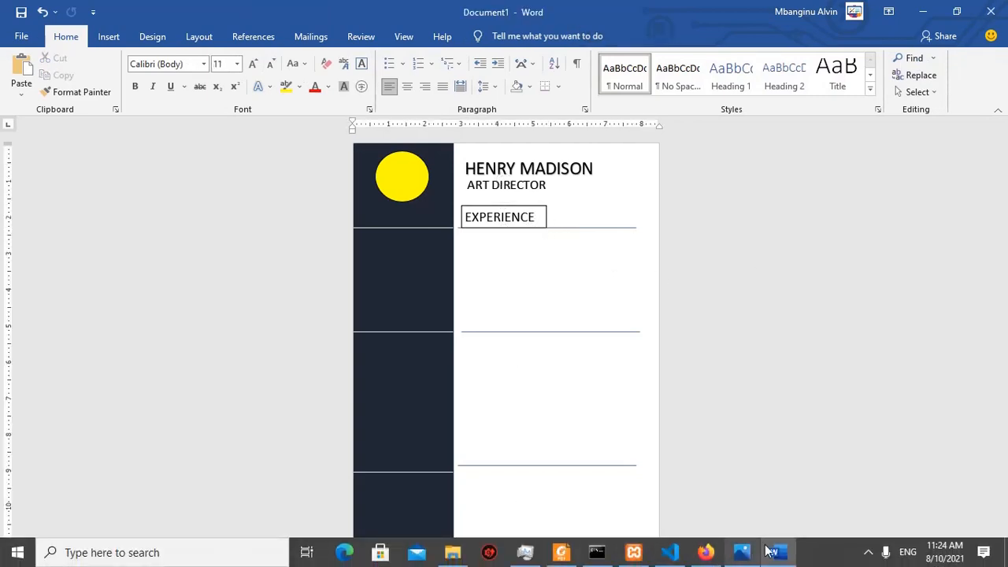
Step: Check the reference resume image, zoom the page to 100%, and select the EXPERIENCE box
left_click(741, 559)
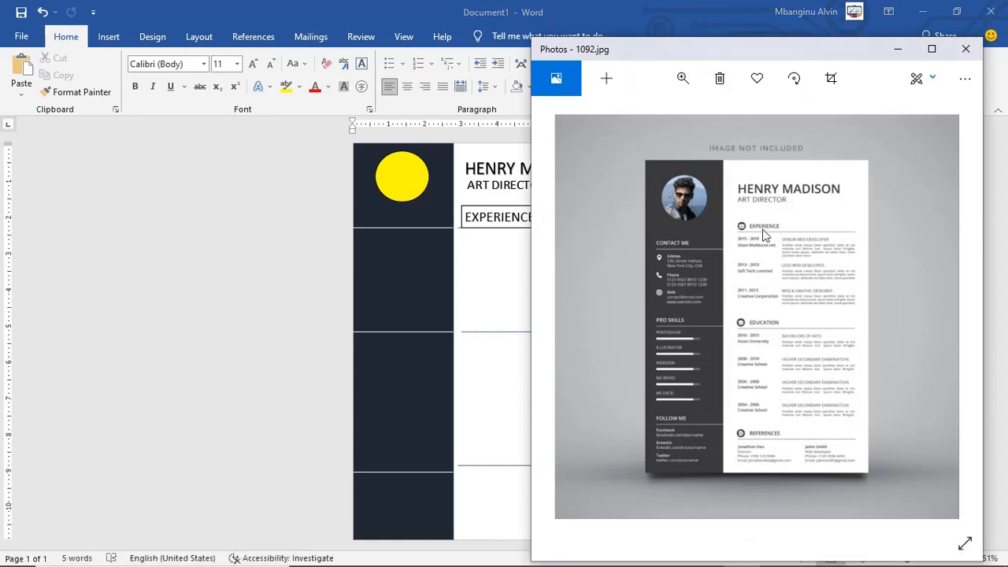
left_click(258, 264)
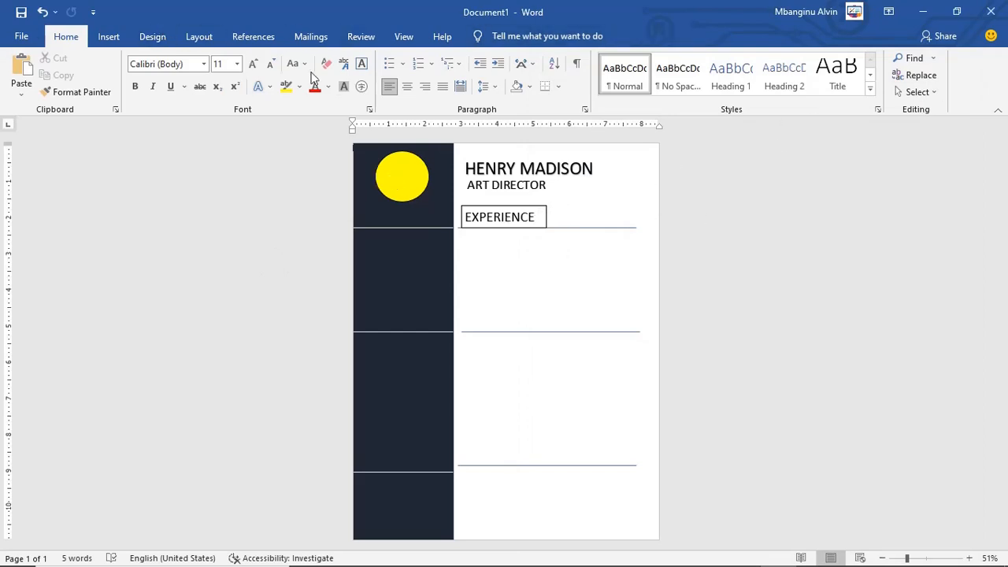
left_click(970, 558)
left_click(969, 558)
left_click(970, 557)
left_click(969, 558)
left_click(969, 557)
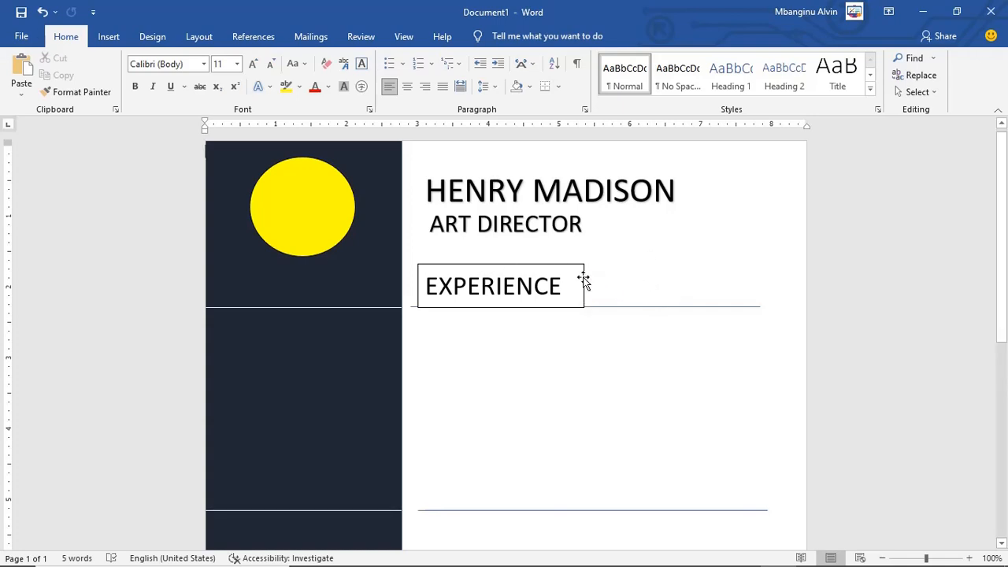
left_click(584, 285)
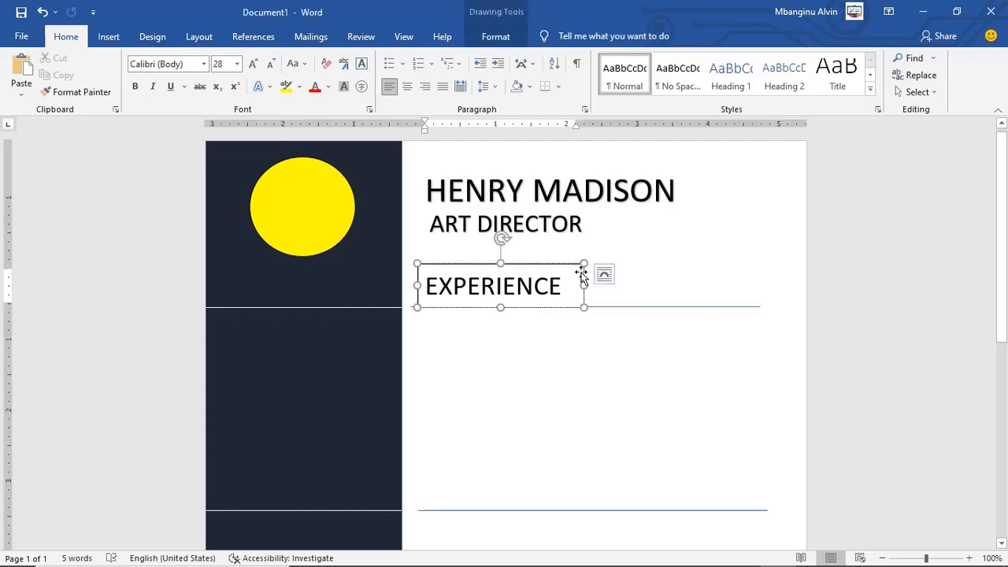
Step: Set the EXPERIENCE text box's Shape Outline to No Outline
left_click(584, 286)
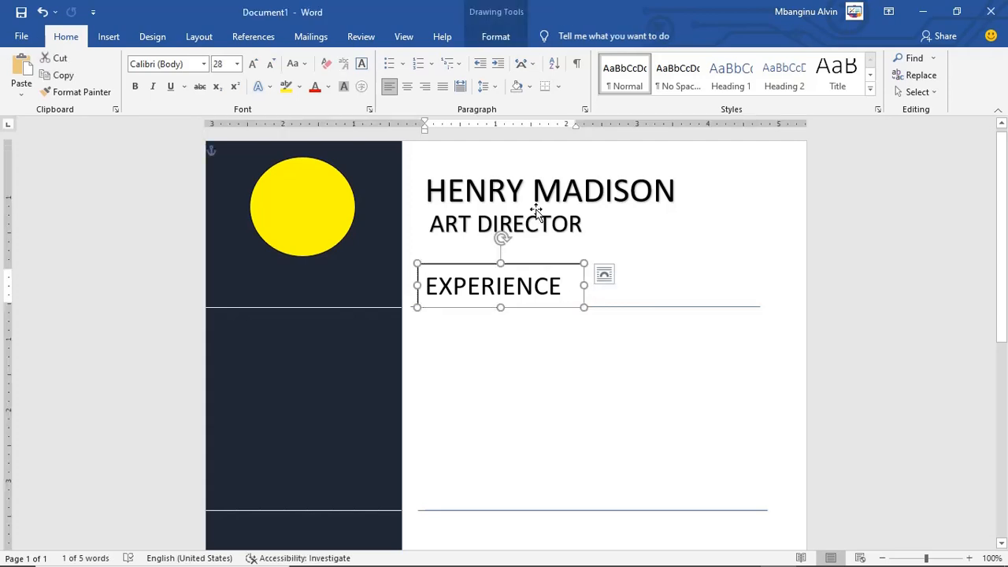
left_click(495, 41)
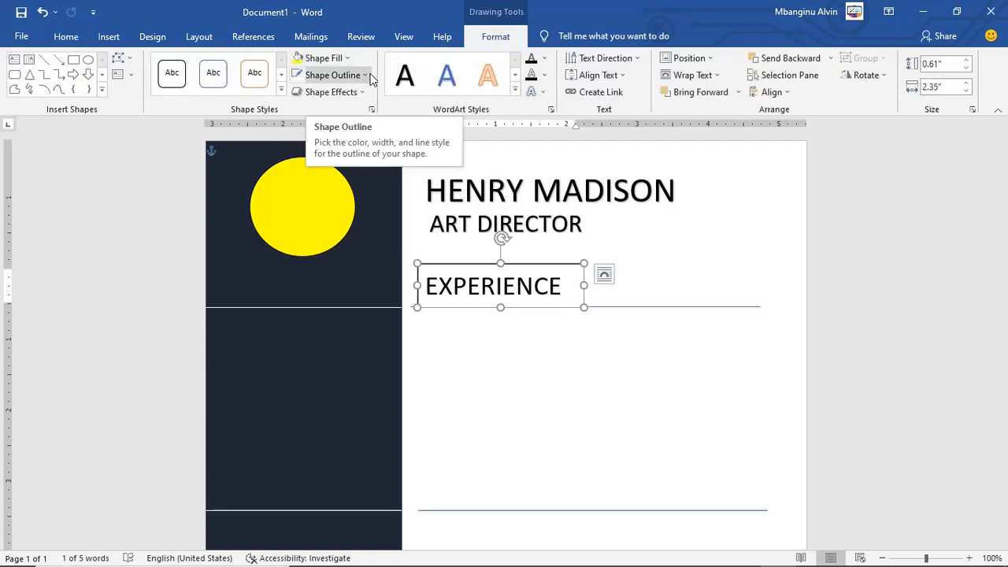
left_click(366, 75)
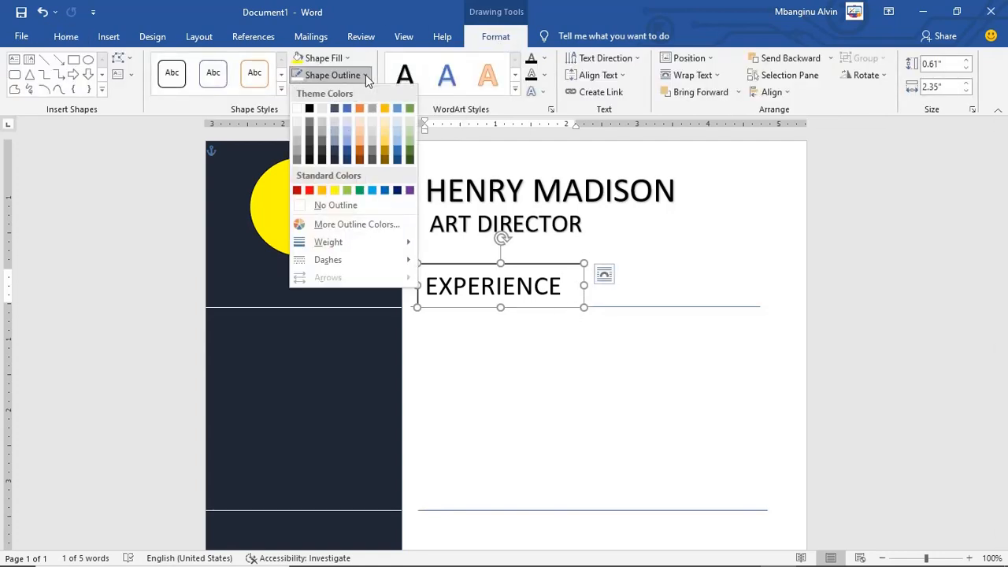
left_click(320, 206)
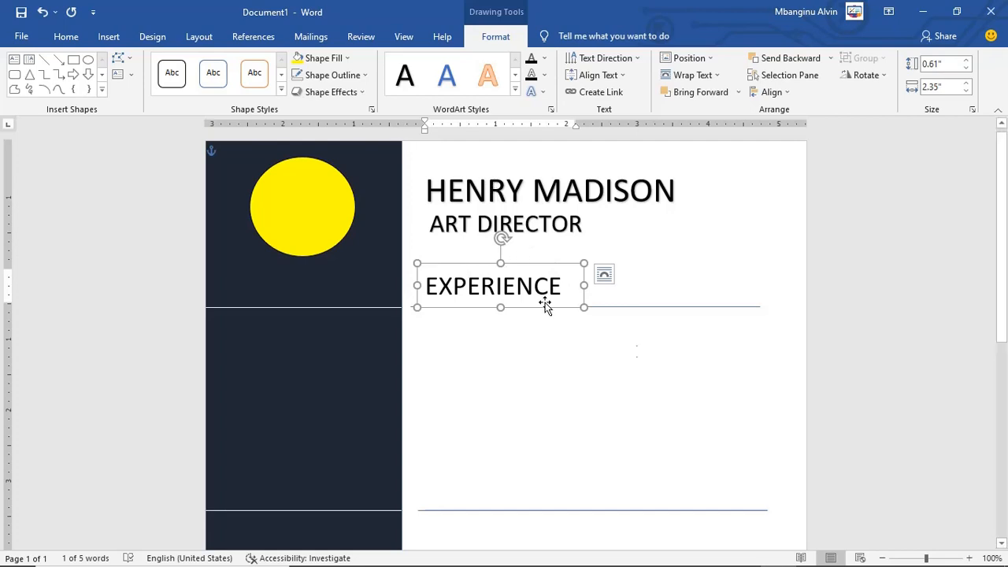
left_click(666, 364)
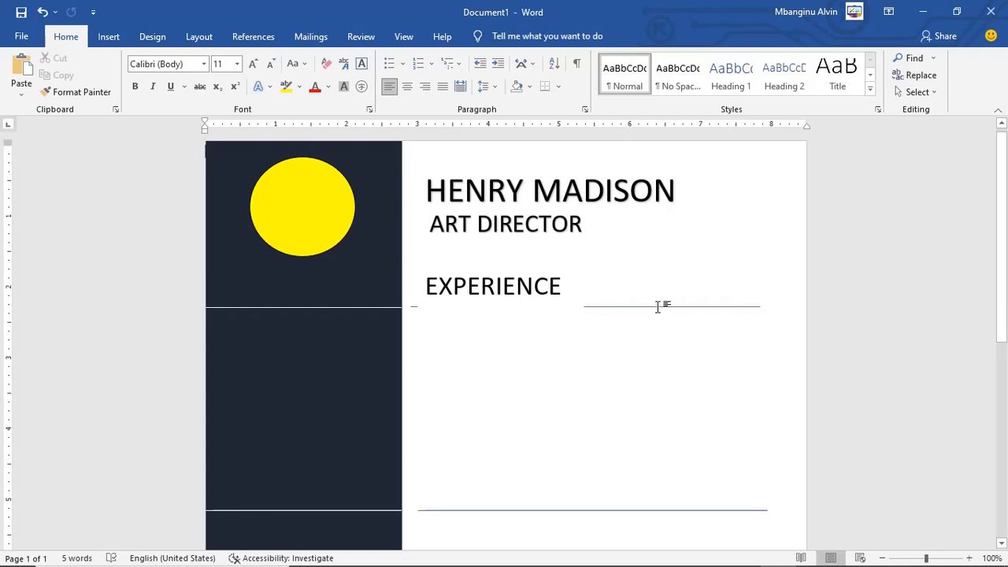
Step: Reduce the EXPERIENCE box's height to uncover the horizontal line beneath it, then select that line
left_click(520, 285)
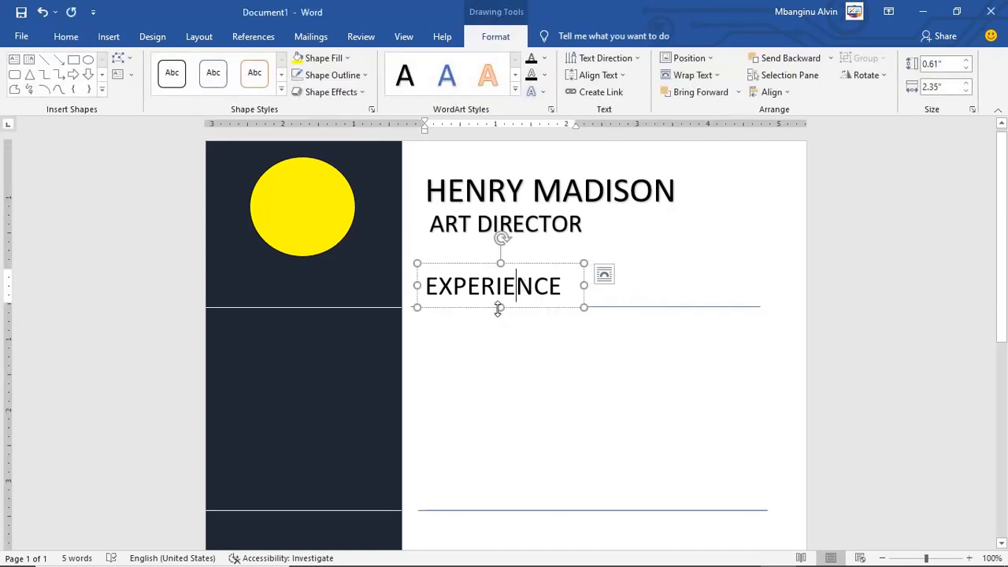
left_click_drag(498, 307, 499, 299)
left_click(534, 367)
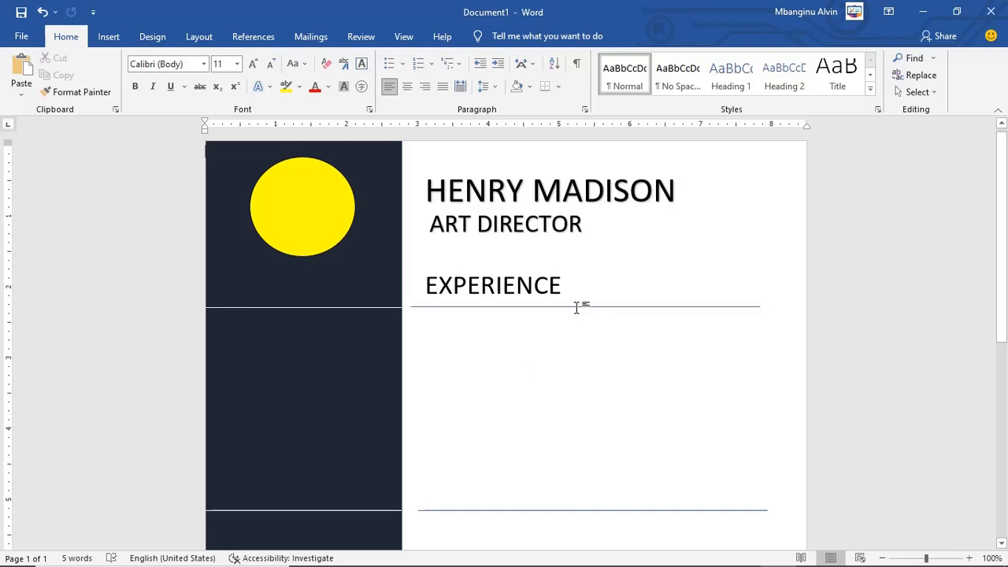
left_click(510, 298)
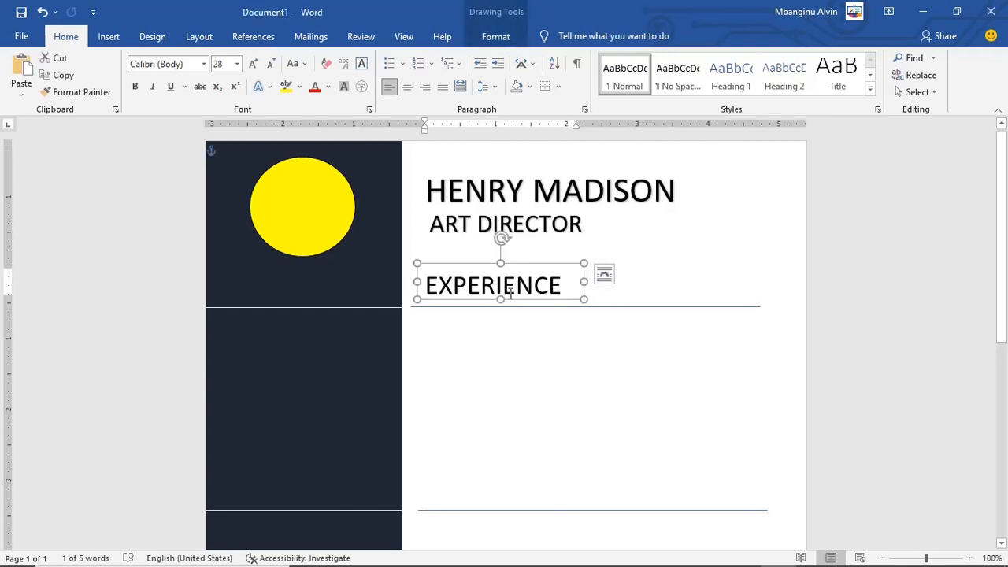
left_click(528, 293)
left_click(623, 306)
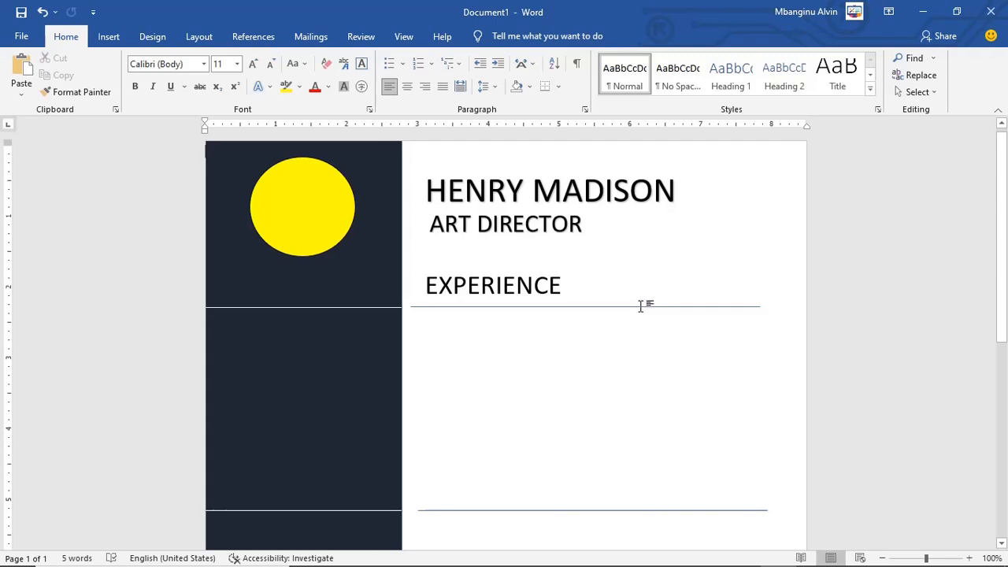
left_click(640, 305)
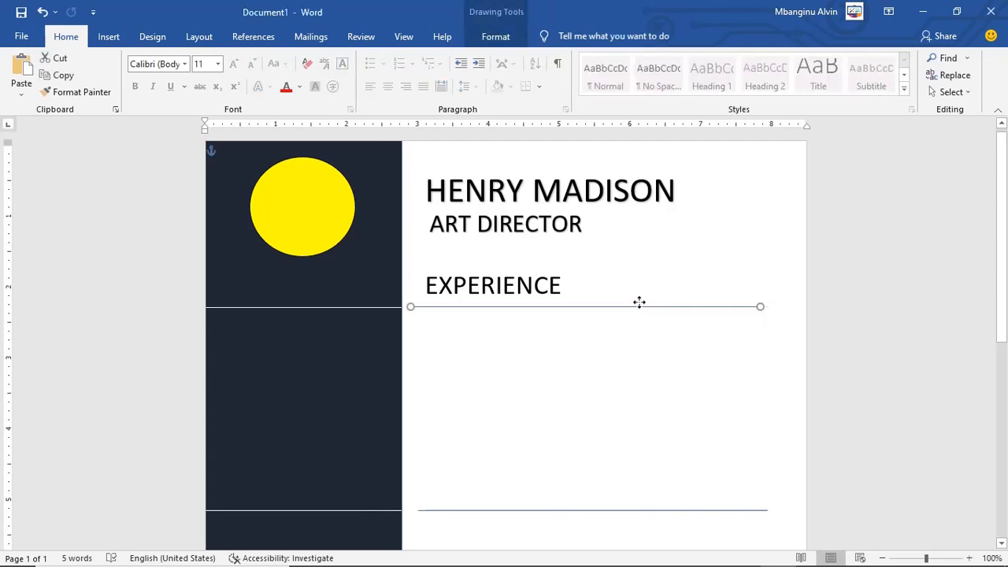
Step: Move the horizontal line up under EXPERIENCE and Bring it to Front over the text box
left_click_drag(639, 302, 639, 296)
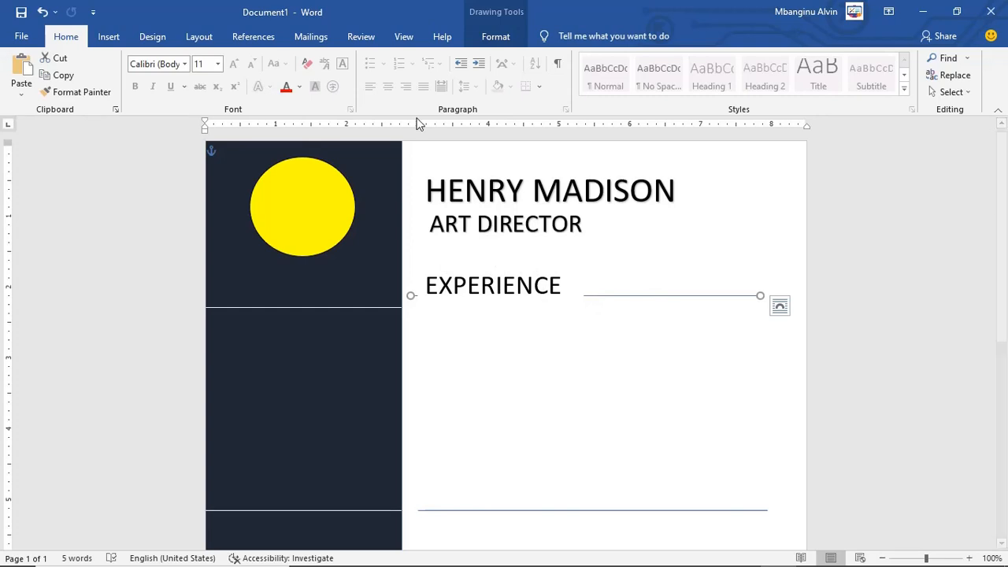
left_click(497, 36)
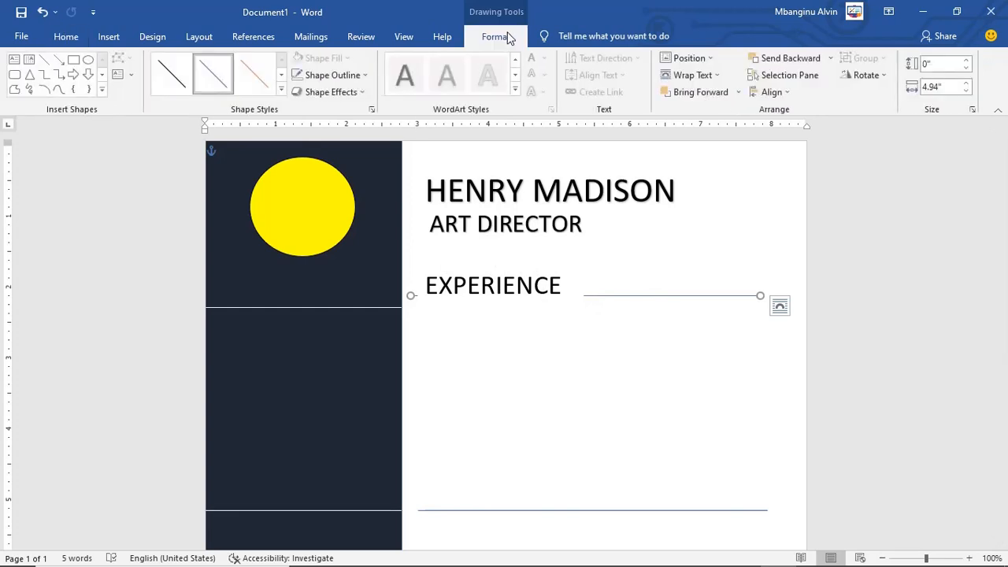
left_click(741, 93)
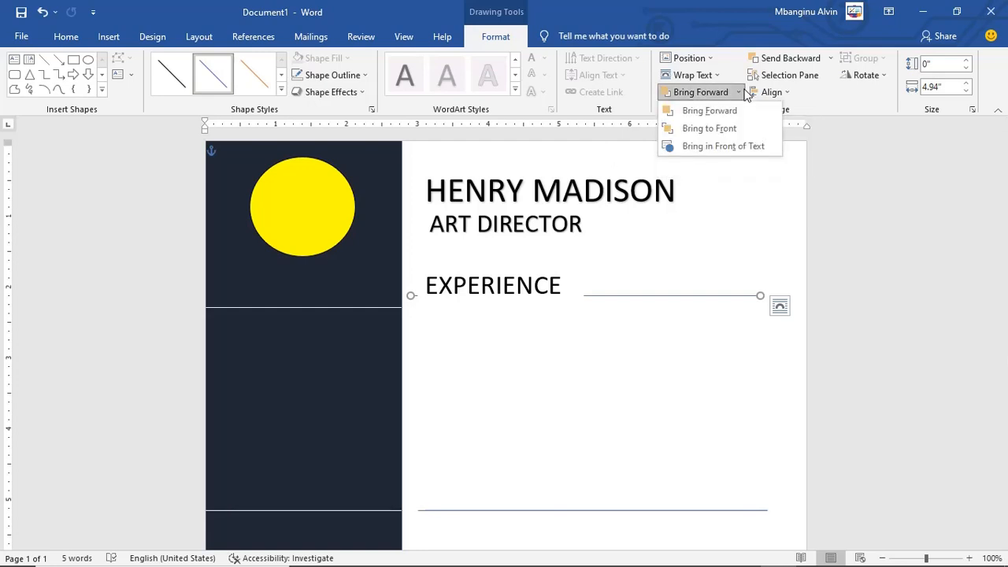
left_click(726, 135)
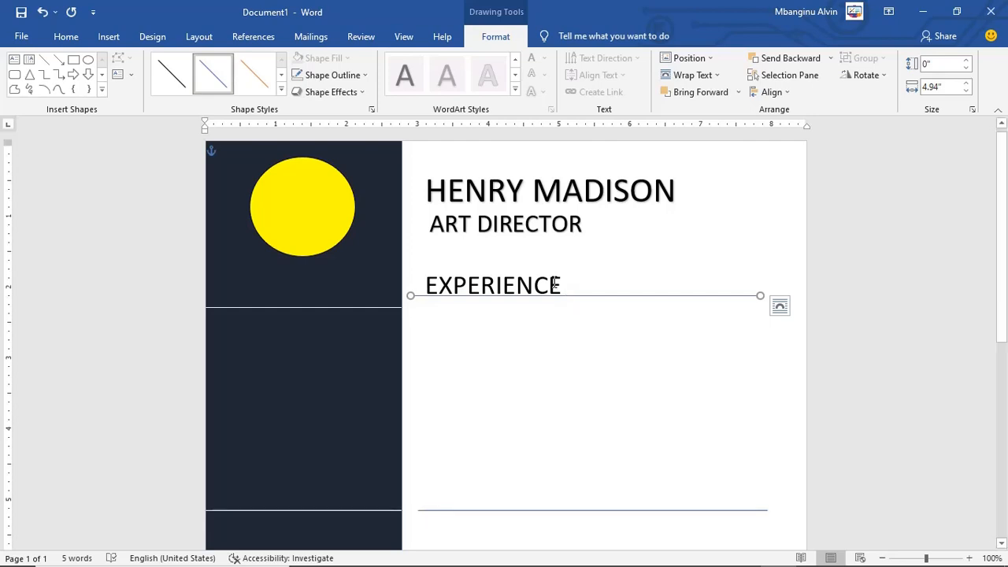
left_click(555, 283)
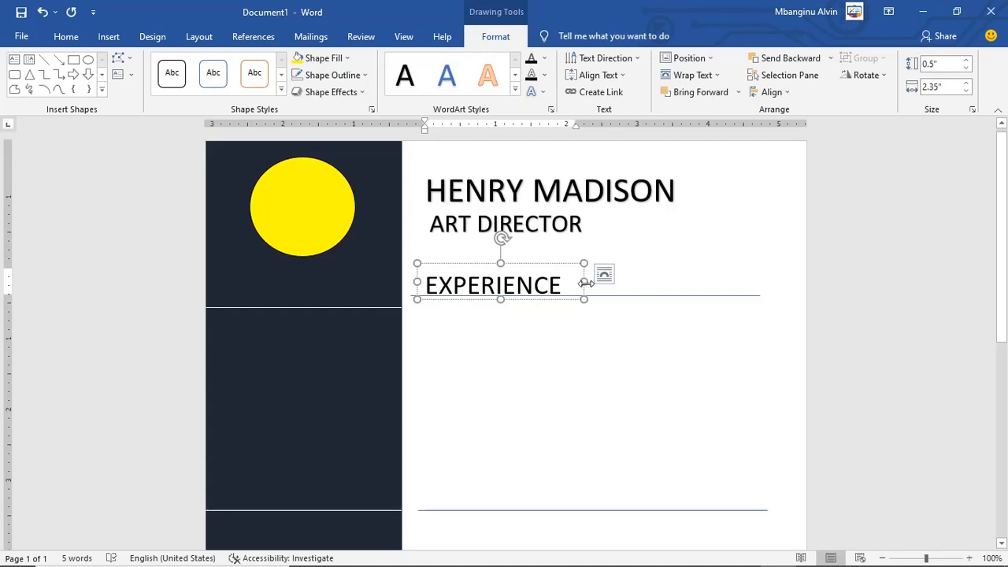
Step: Narrow the EXPERIENCE box from the right and reselect it as a whole shape
left_click_drag(584, 281, 571, 284)
left_click(585, 327)
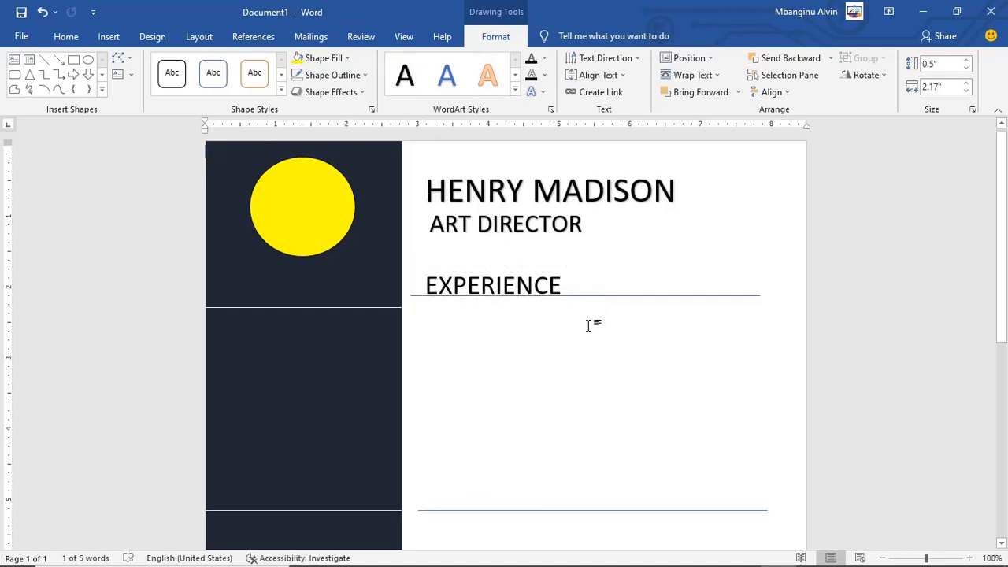
left_click(549, 279)
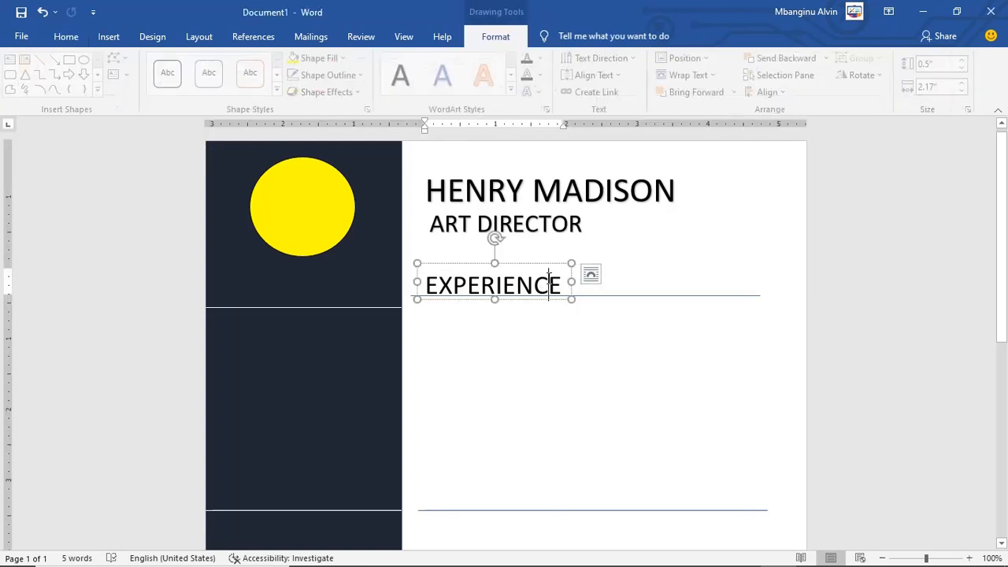
left_click(559, 265)
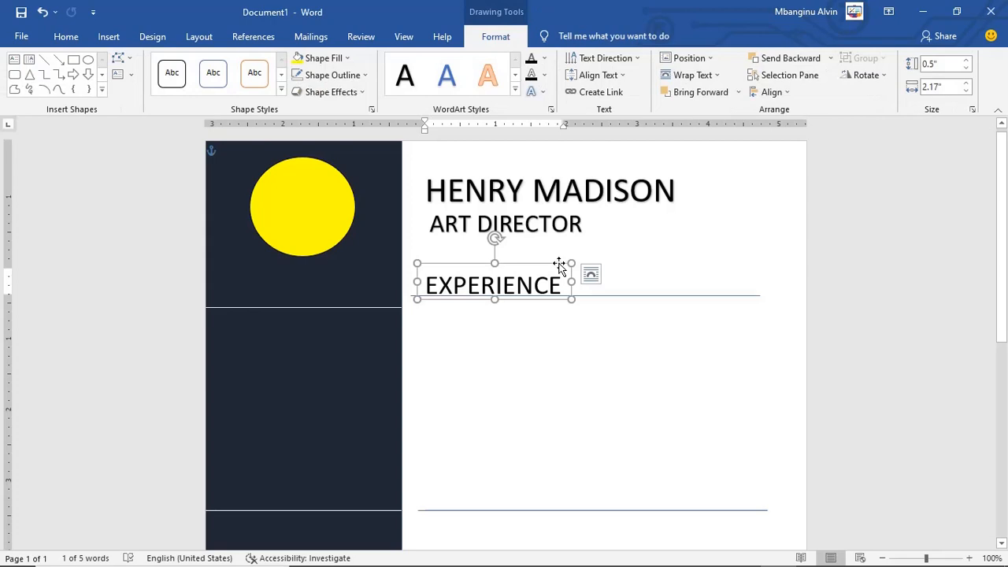
Step: Duplicate the EXPERIENCE heading box and place the copy just above the lower divider line
key("ctrl+c")
key("ctrl+v")
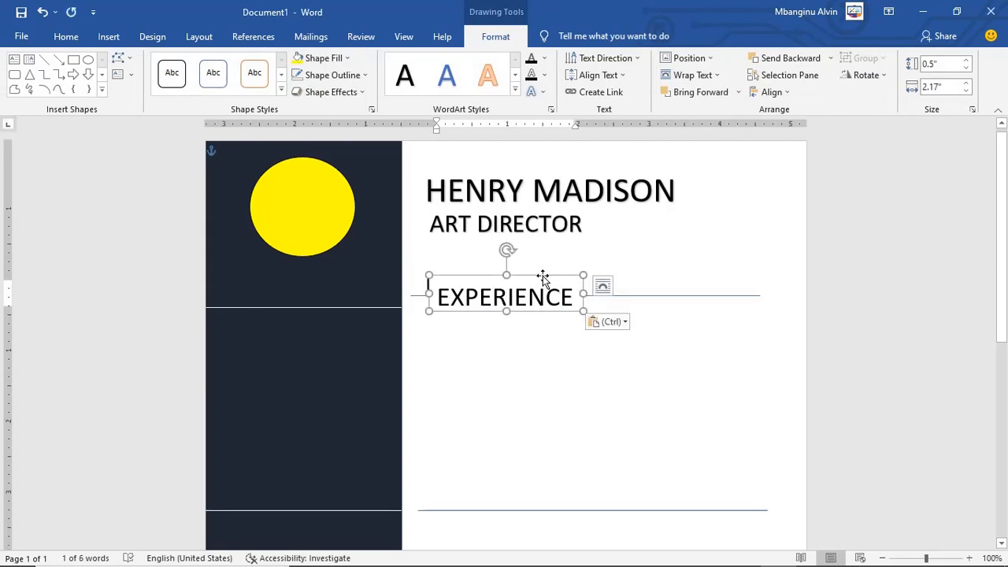
left_click_drag(542, 278, 535, 392)
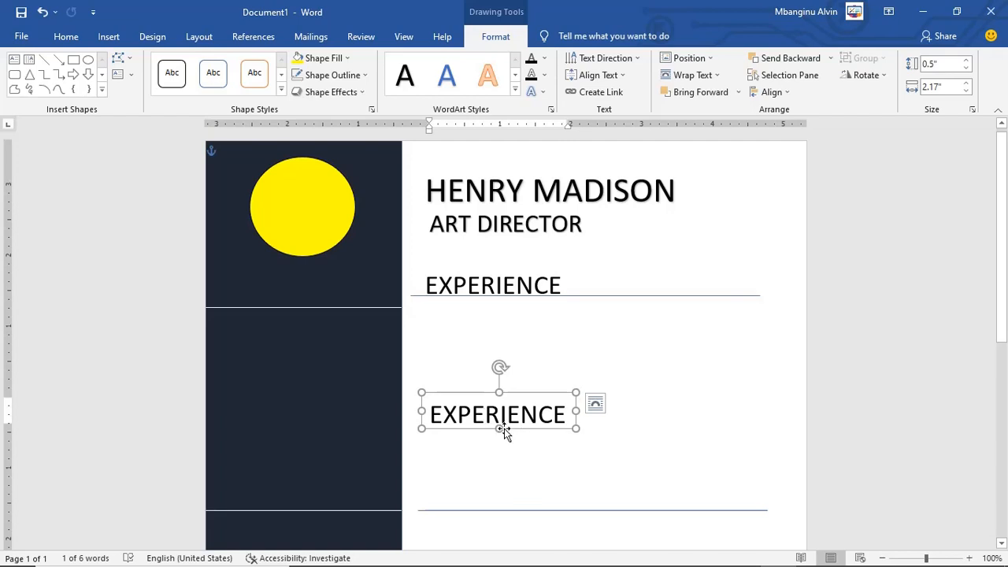
left_click_drag(504, 428, 491, 480)
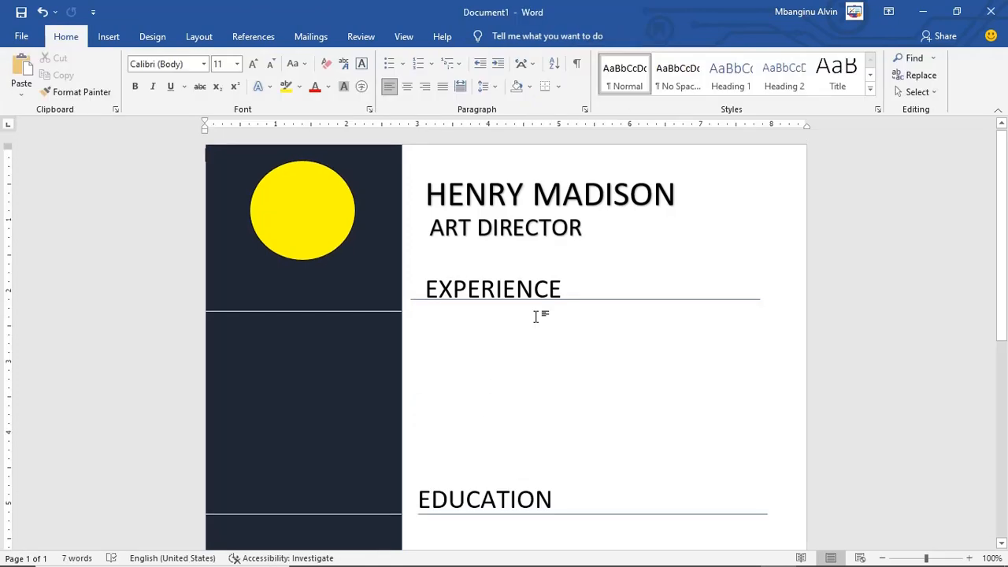
scroll(536, 316, "down", 4)
scroll(319, 251, "up", 3)
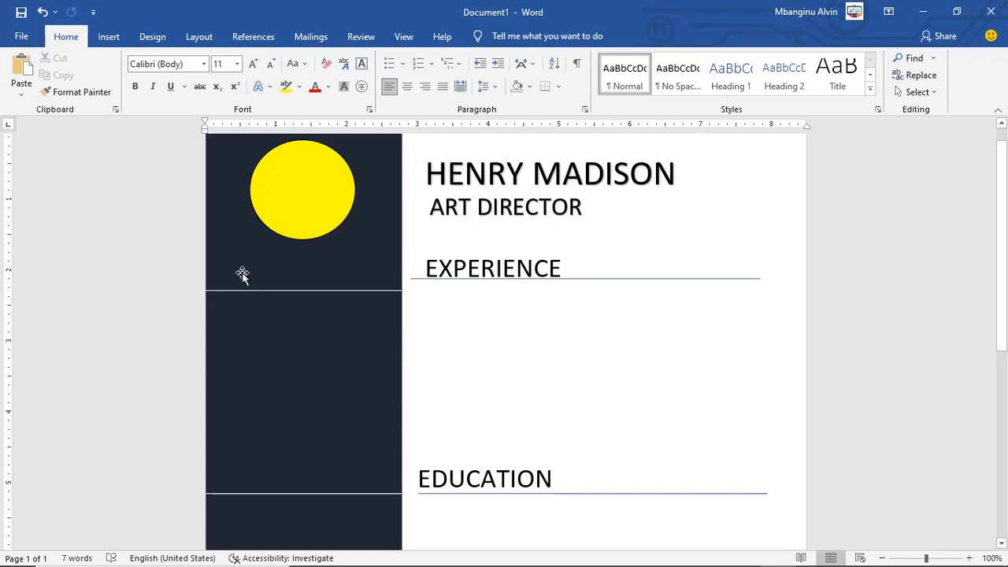
Step: Copy the EXPERIENCE heading box and drag the duplicate into the navy sidebar below the yellow circle
left_click(504, 267)
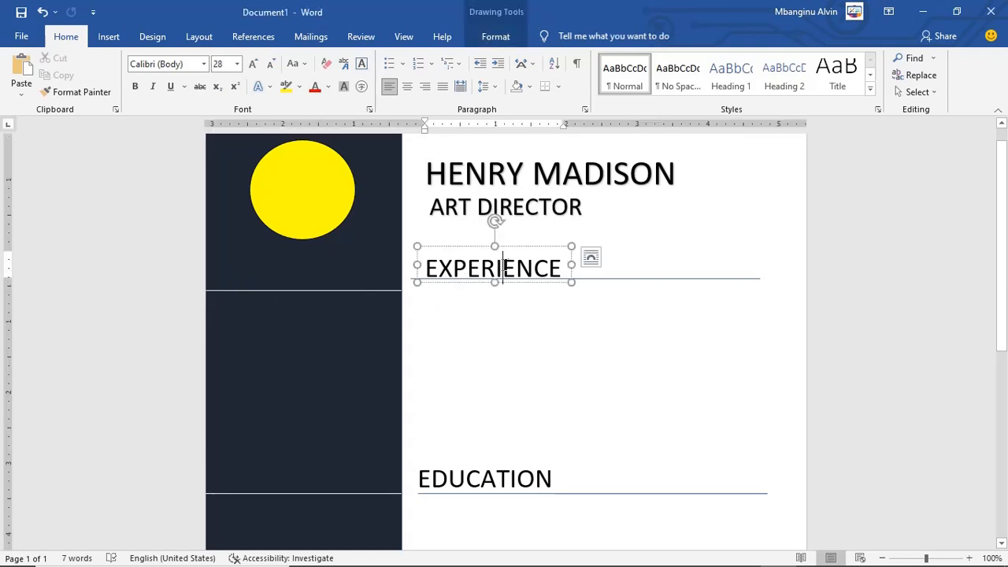
left_click(531, 247)
key("ctrl+c")
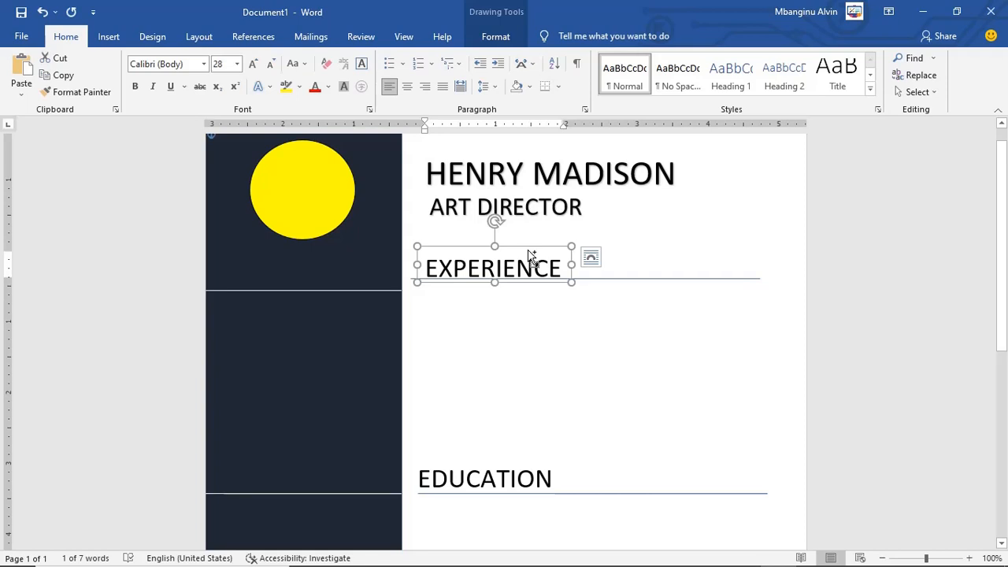
key("ctrl+v")
left_click_drag(531, 261, 332, 247)
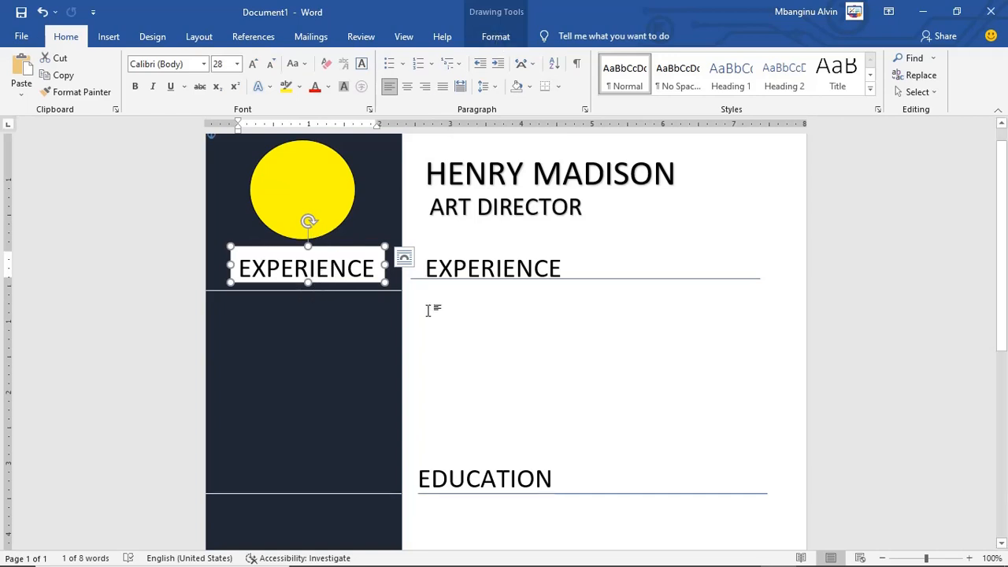
Step: Give the sidebar EXPERIENCE heading box No Outline and No Fill
left_click(517, 328)
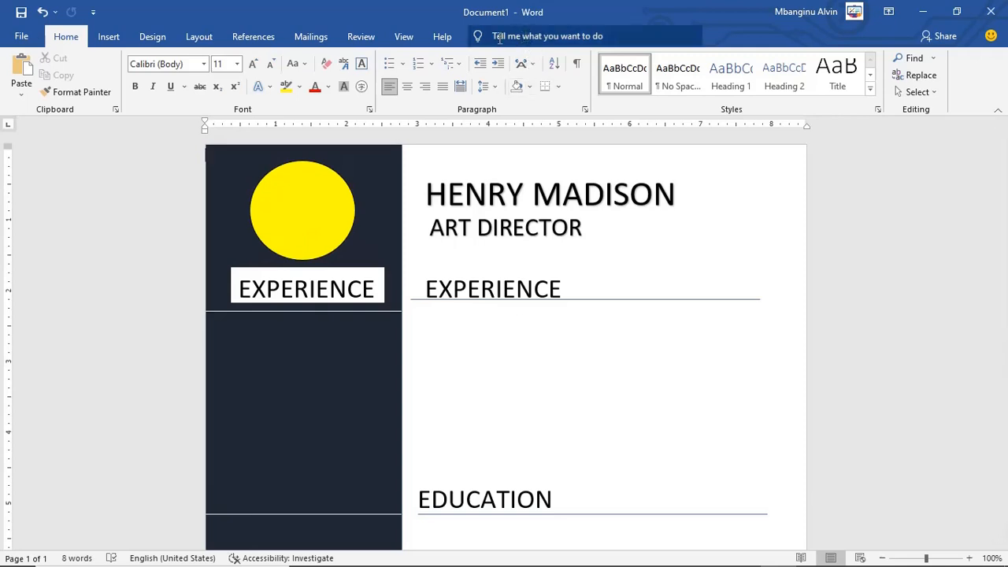
left_click(352, 271)
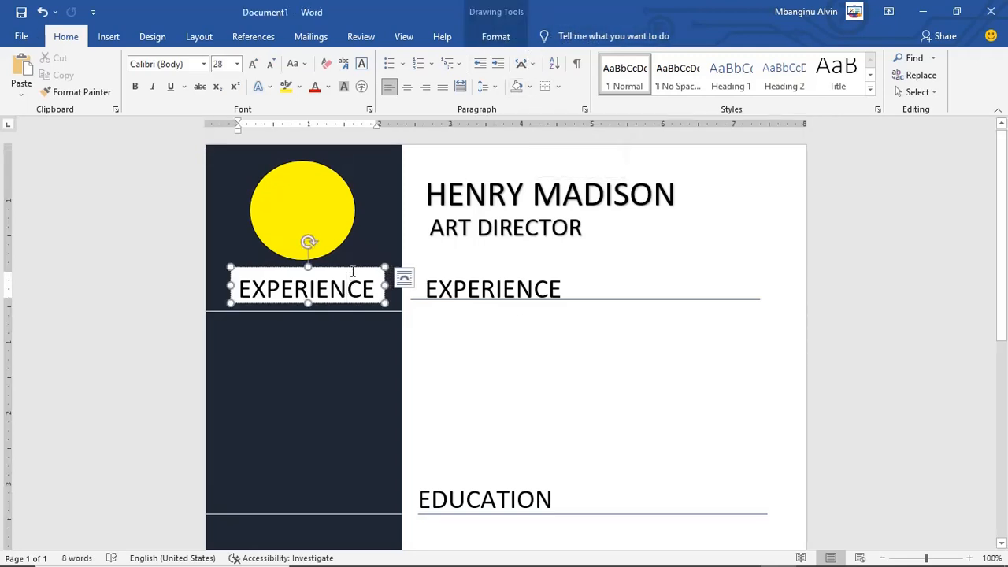
left_click(492, 36)
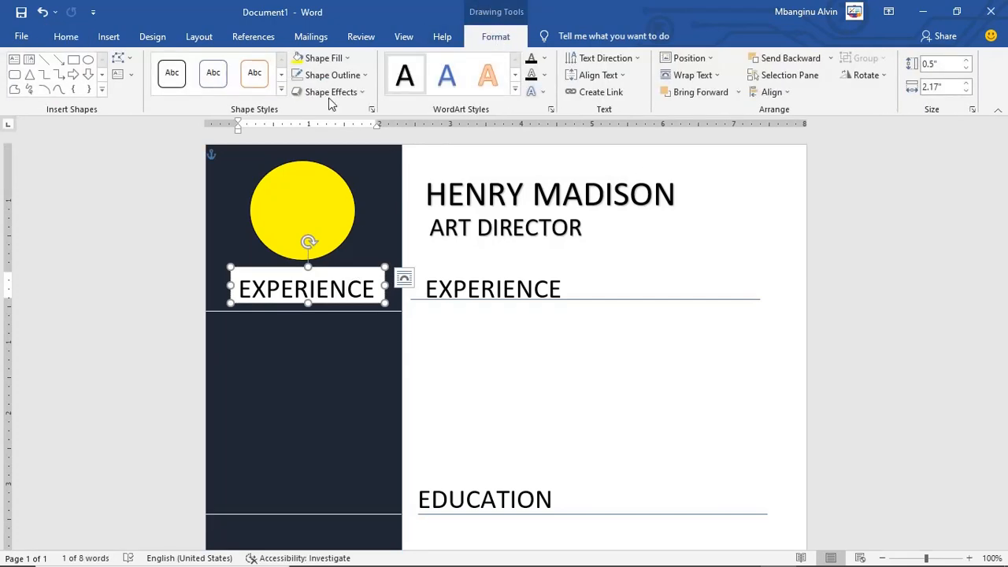
left_click(363, 80)
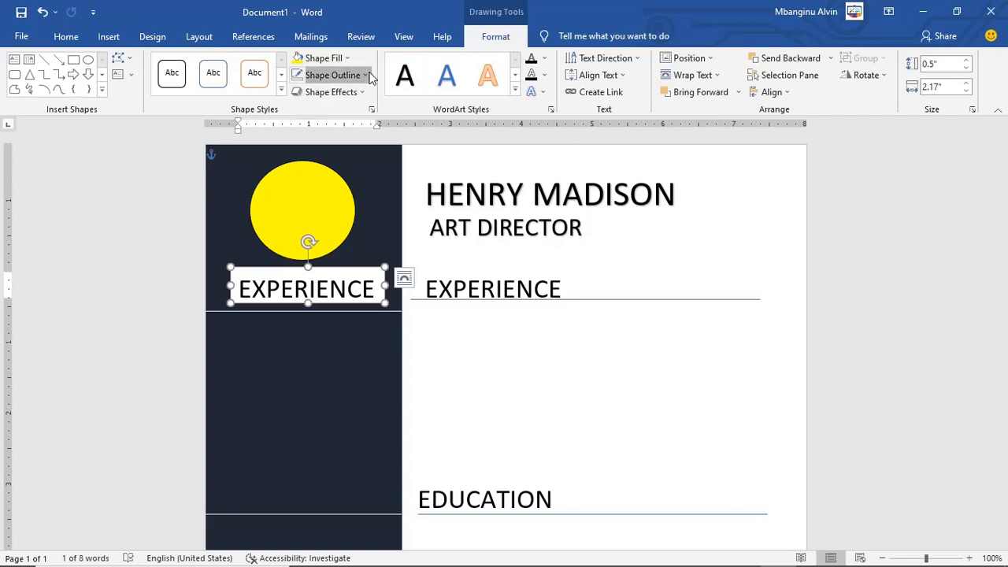
left_click(320, 202)
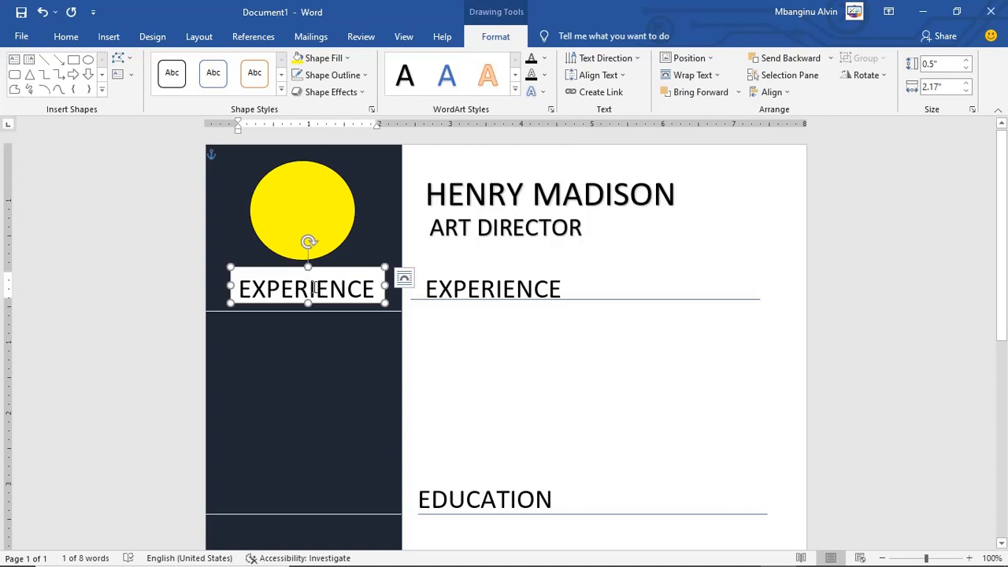
left_click(344, 58)
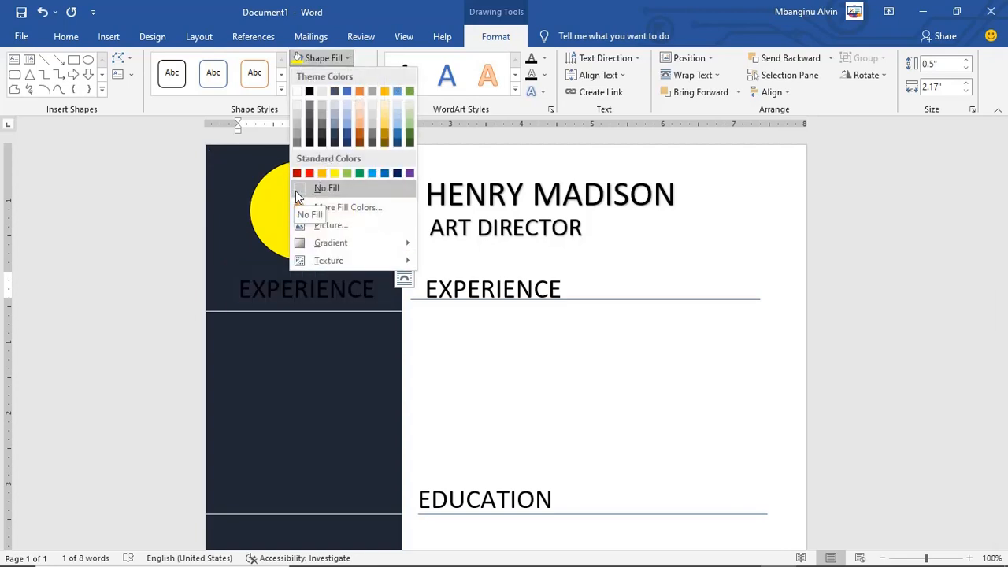
left_click(296, 190)
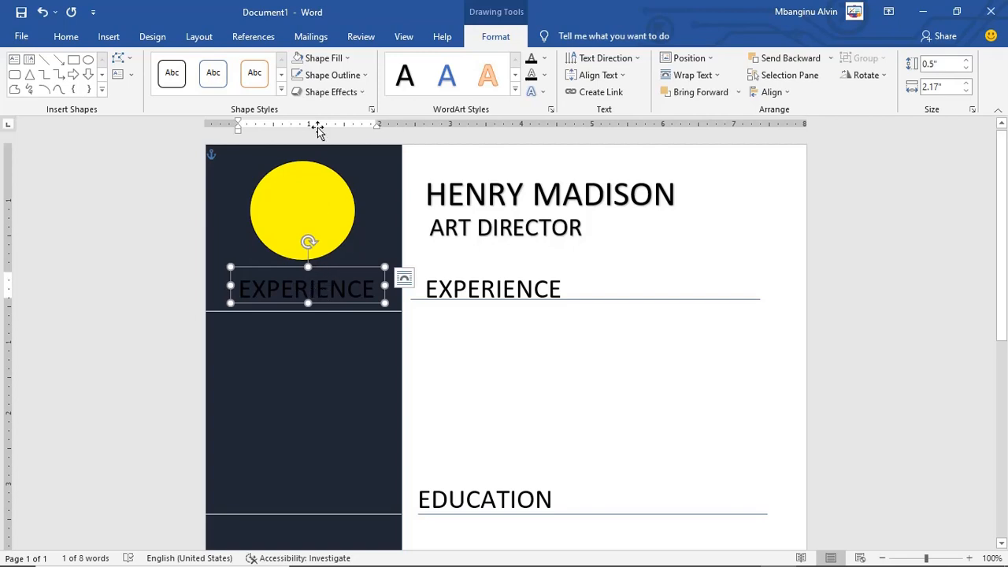
Step: Change the sidebar EXPERIENCE heading's text fill to white
left_click(386, 291)
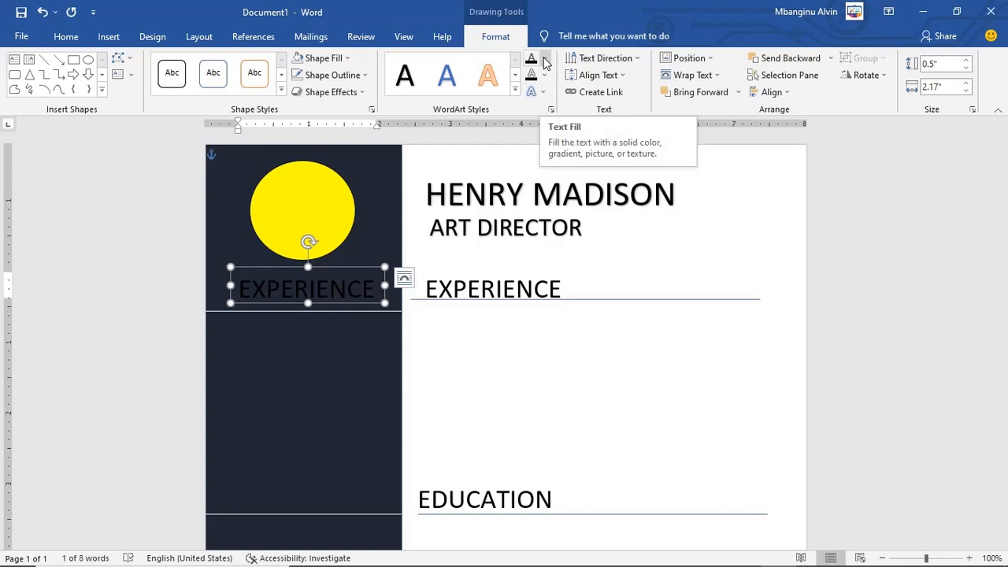
left_click(545, 62)
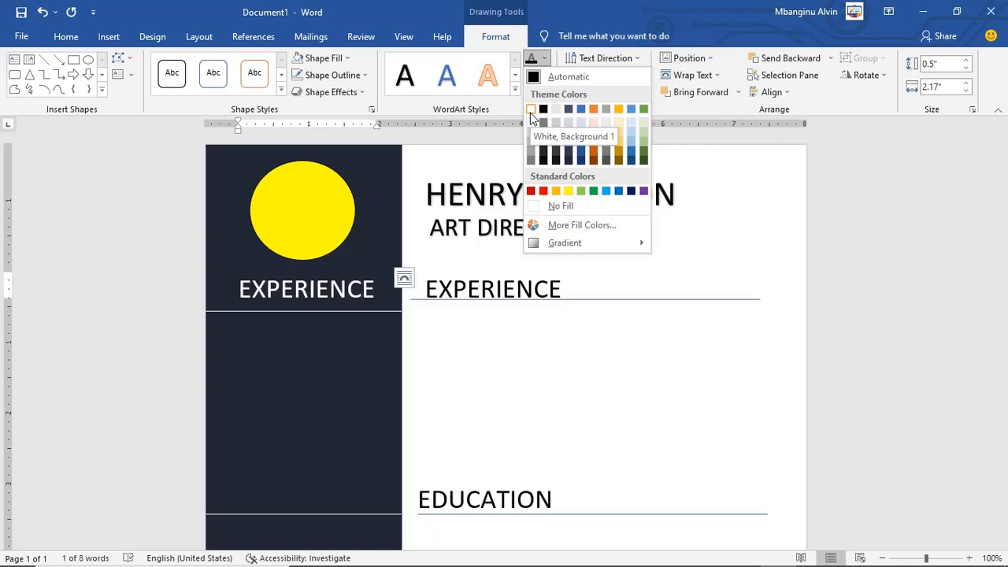
left_click(528, 110)
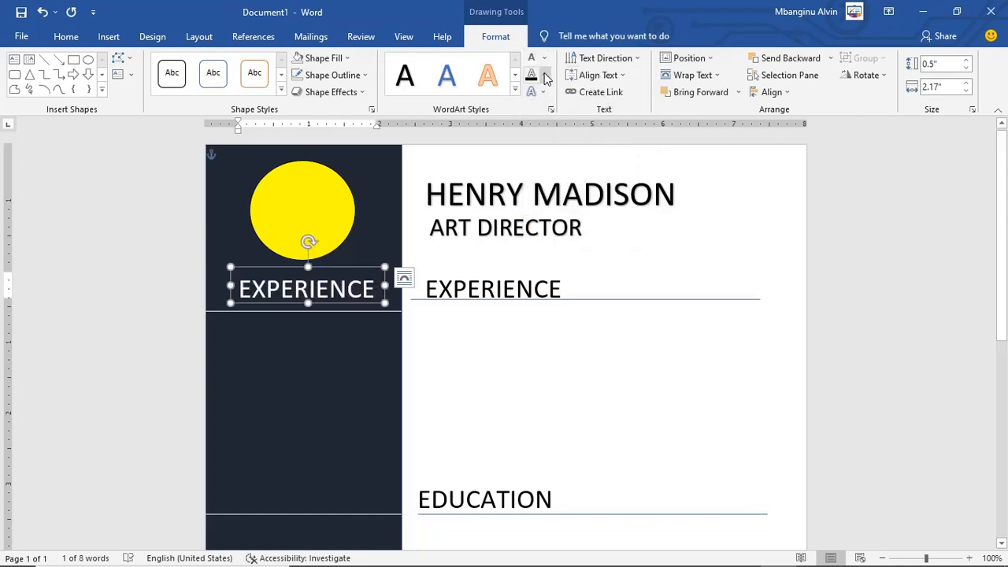
Step: Shift the white sidebar EXPERIENCE heading left to the sidebar's edge, leaving the text outline unchanged
left_click(547, 77)
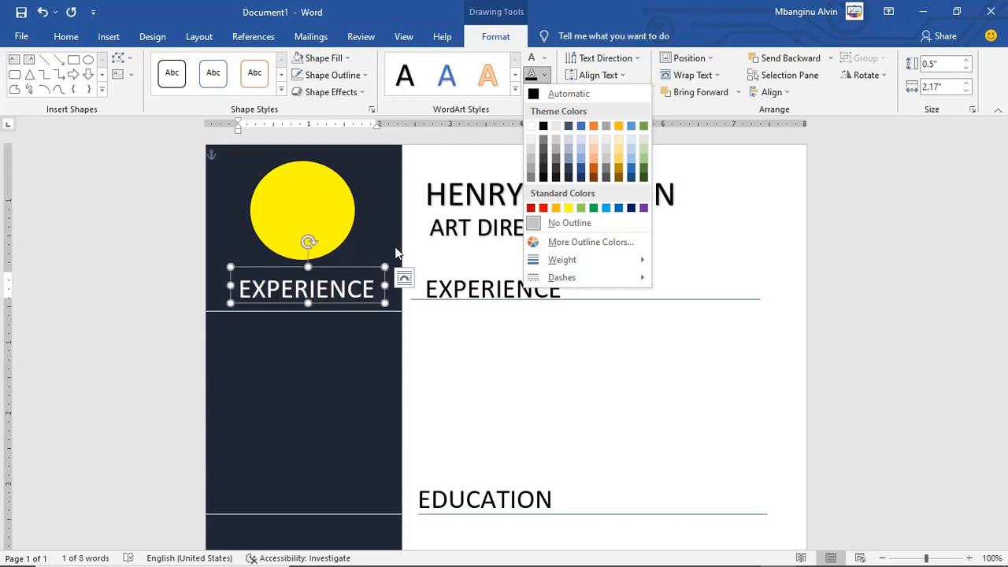
left_click(337, 285)
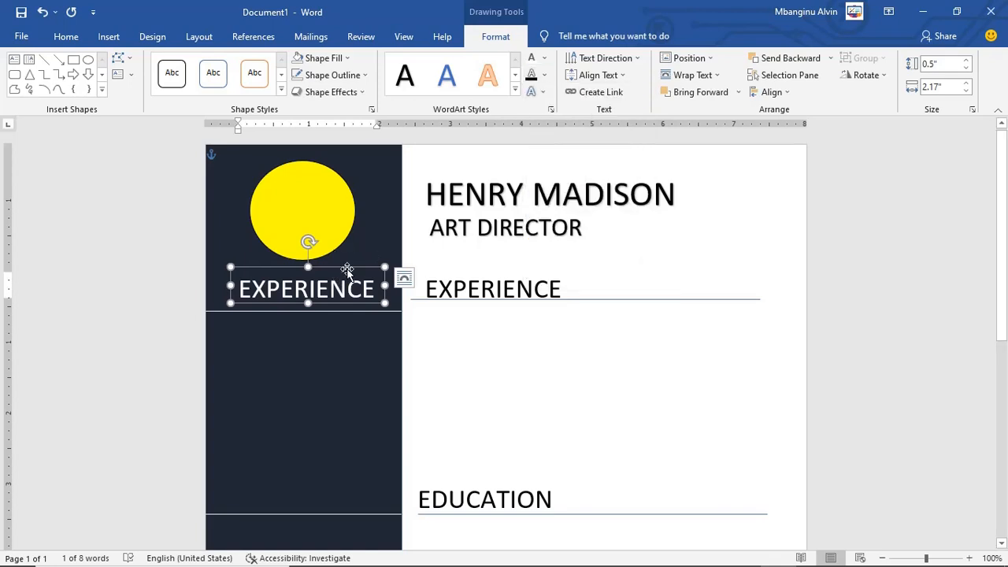
left_click_drag(352, 266, 331, 272)
left_click(333, 334)
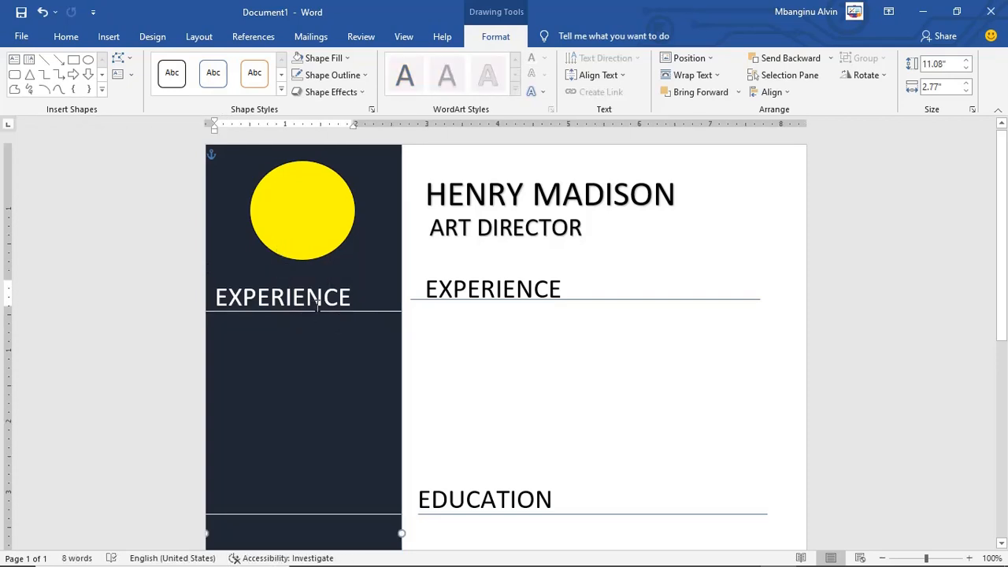
mouse_move(706, 558)
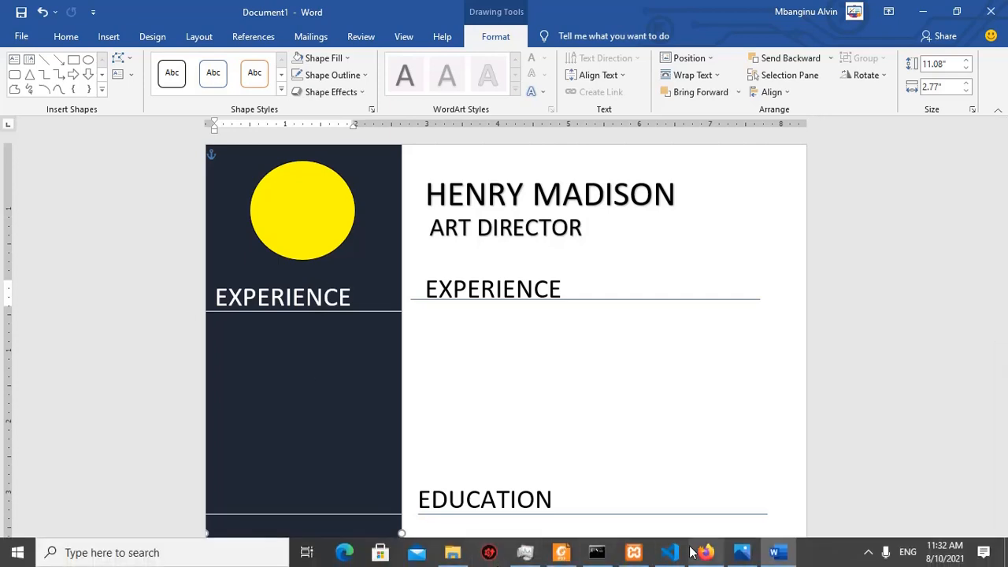
left_click(741, 553)
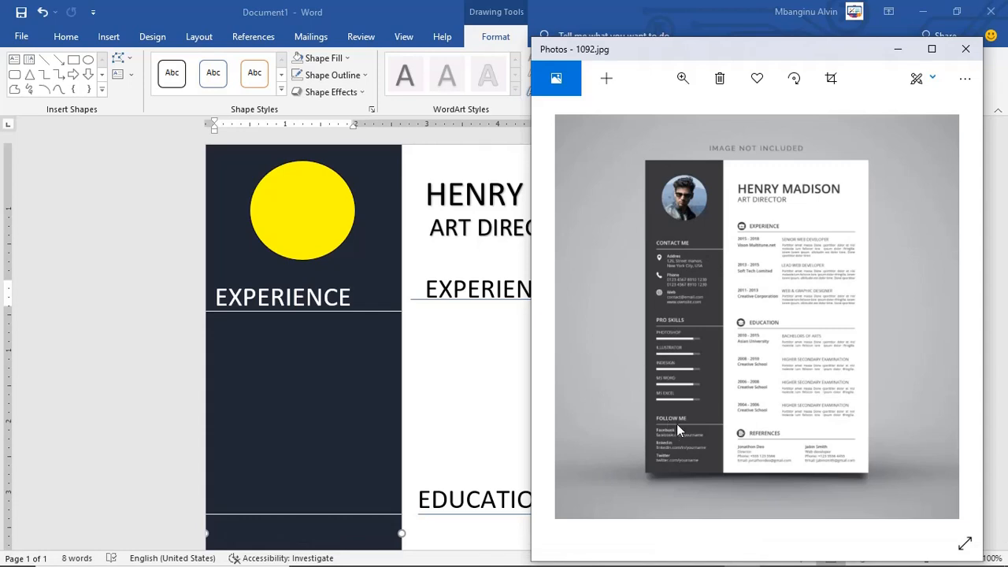
left_click(117, 318)
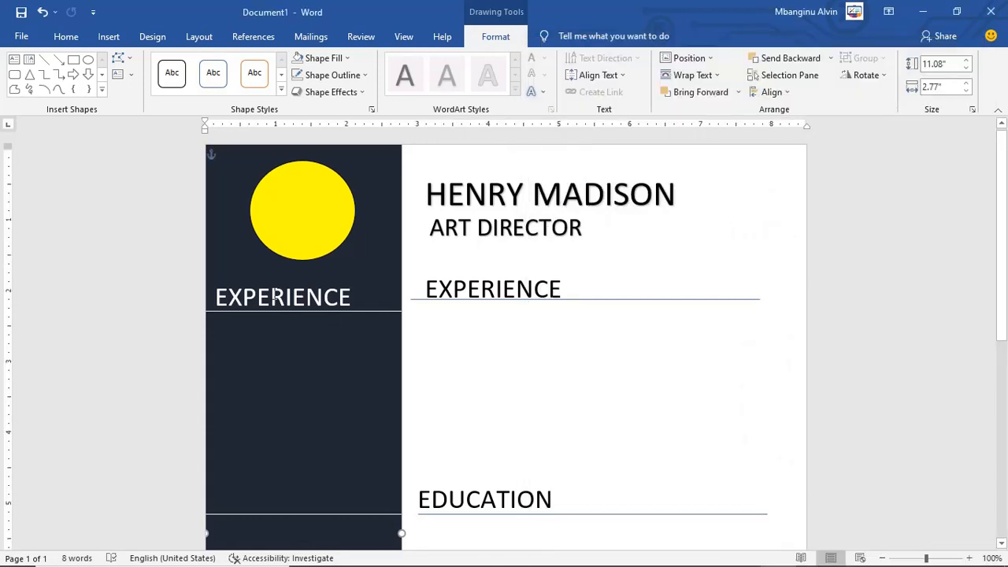
Step: Retype the sidebar heading as CONTACT ME, widening its box to fit
left_click(303, 278)
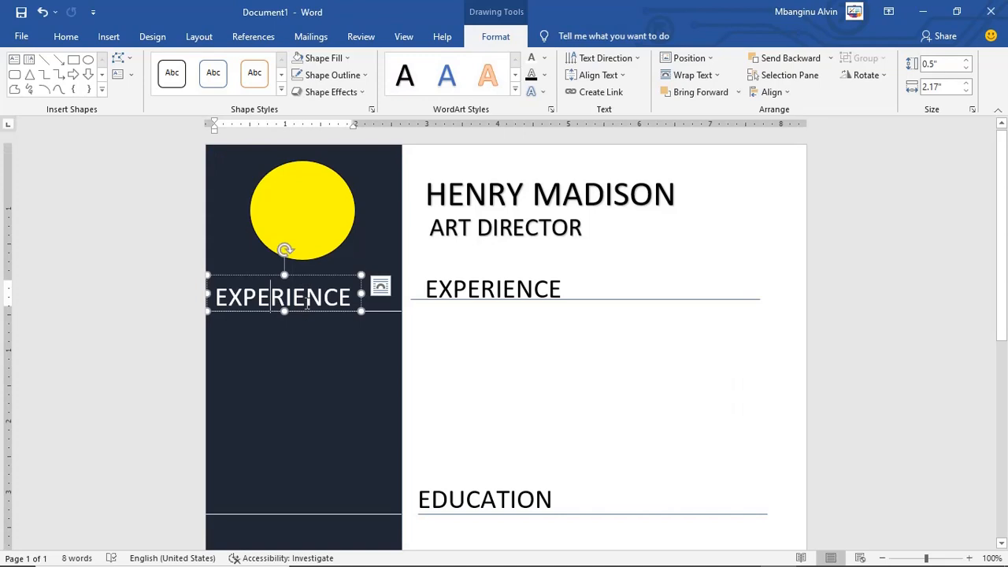
double_click(307, 303)
type("CON")
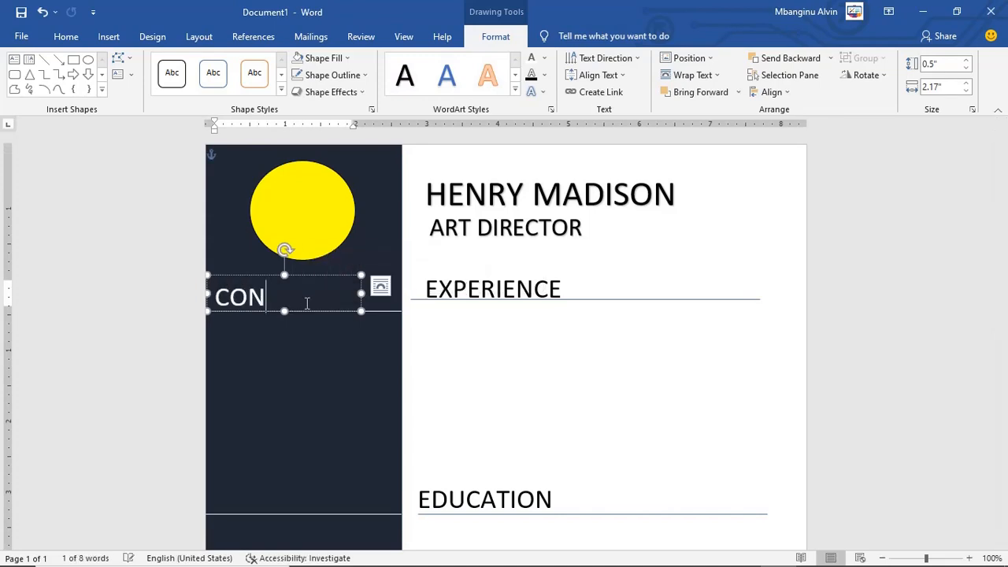
type("TACT")
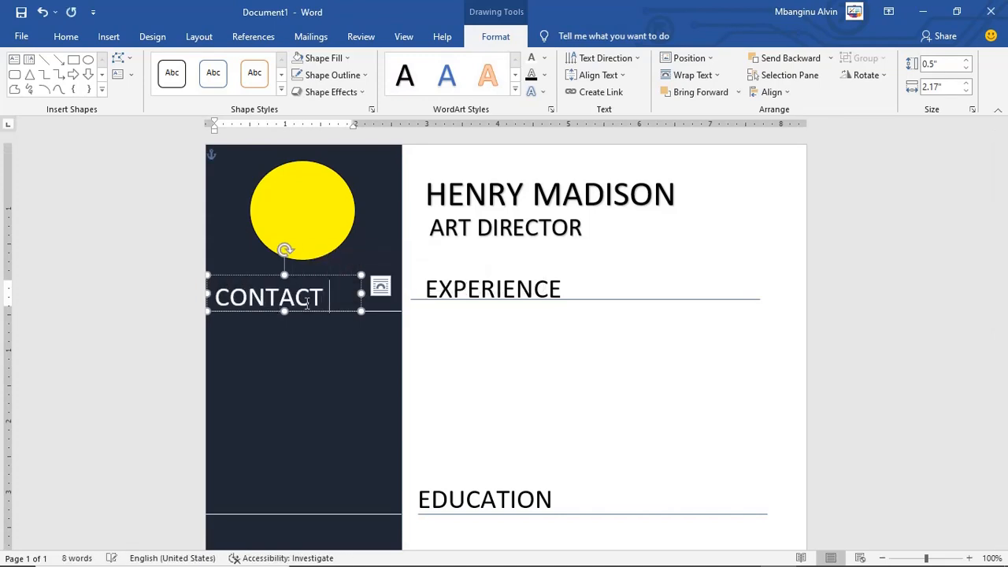
left_click(569, 329)
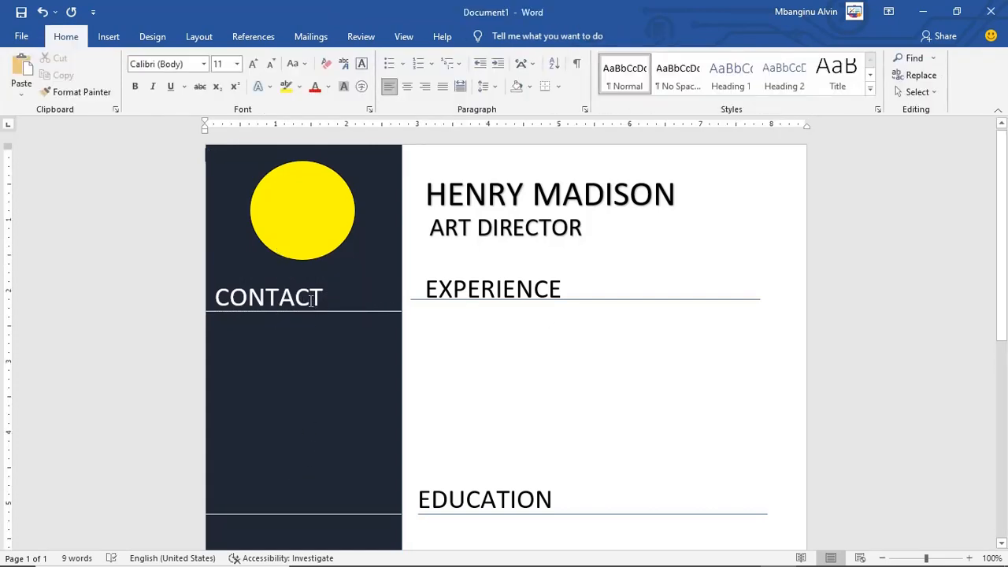
left_click(313, 300)
left_click_drag(362, 292, 384, 292)
type("ME")
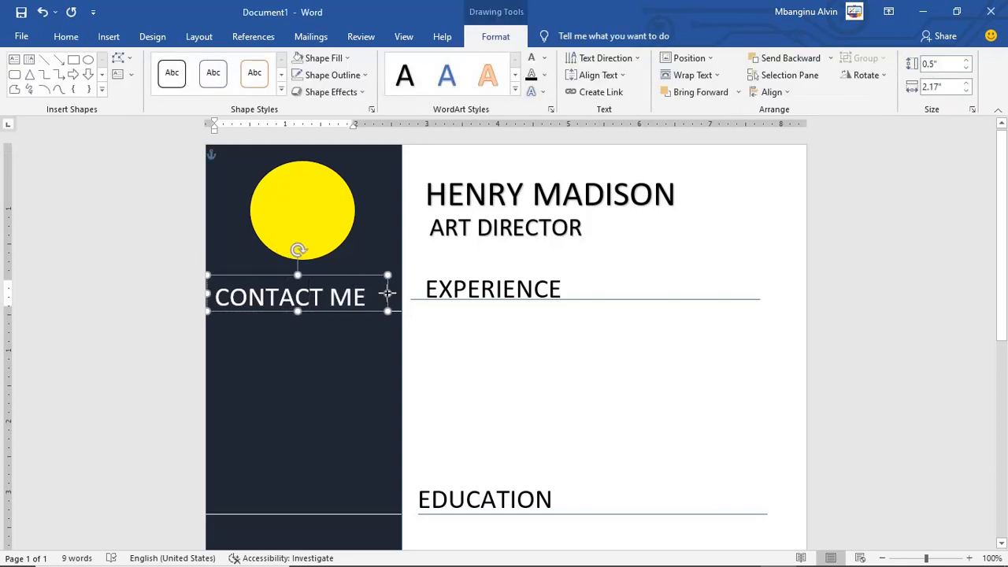
left_click(381, 294)
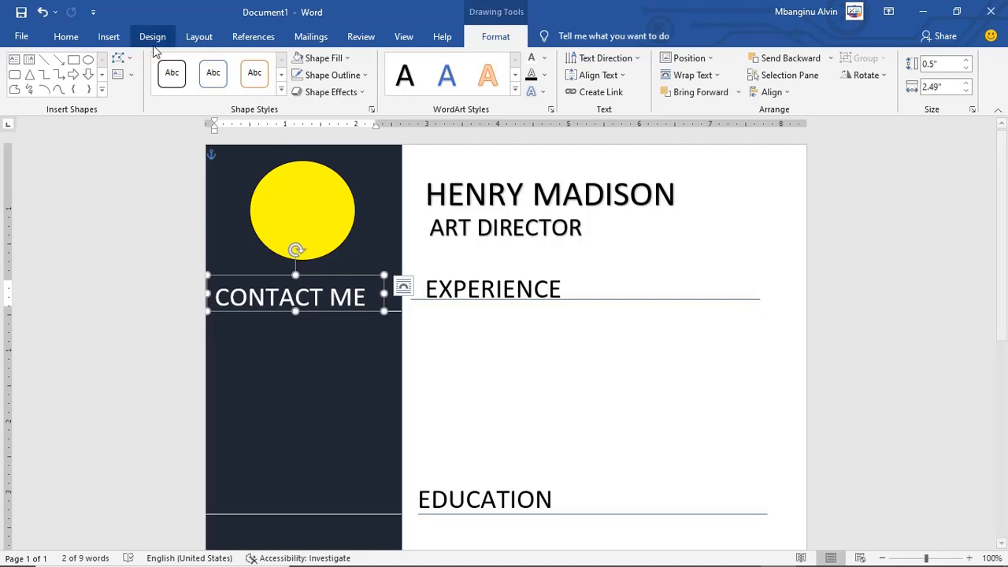
Step: Set the CONTACT ME heading's font size to 20 pt
left_click(67, 36)
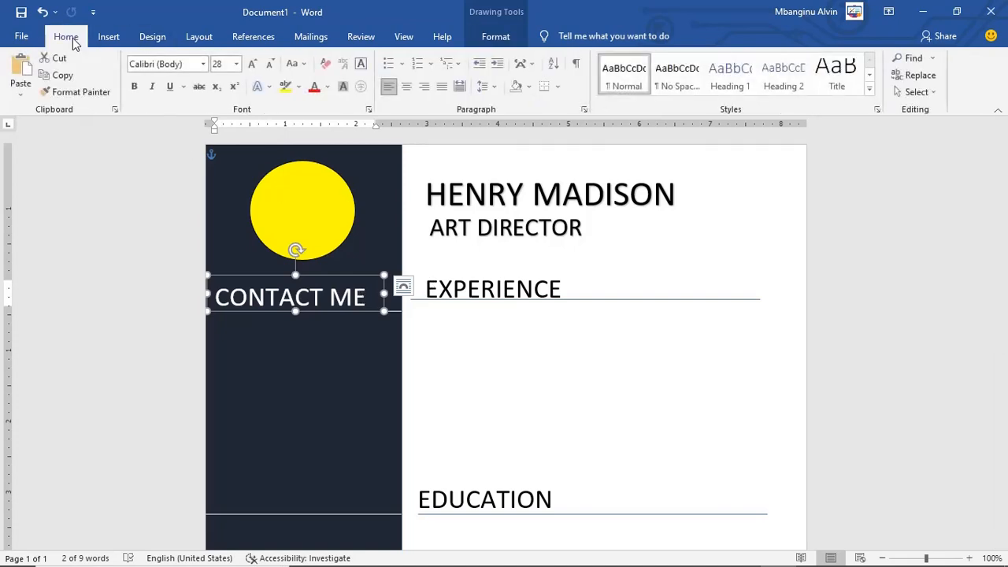
left_click(236, 64)
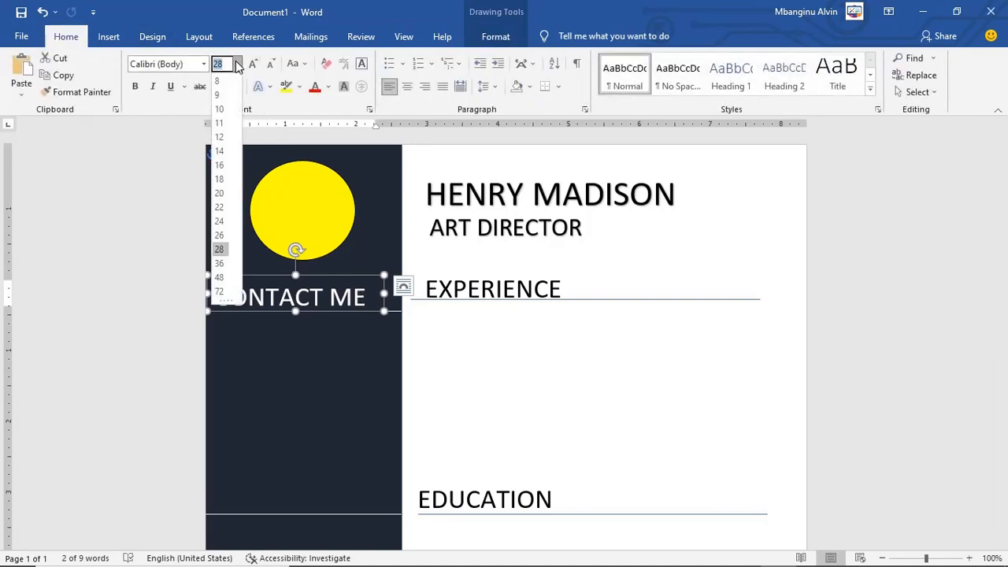
left_click(219, 194)
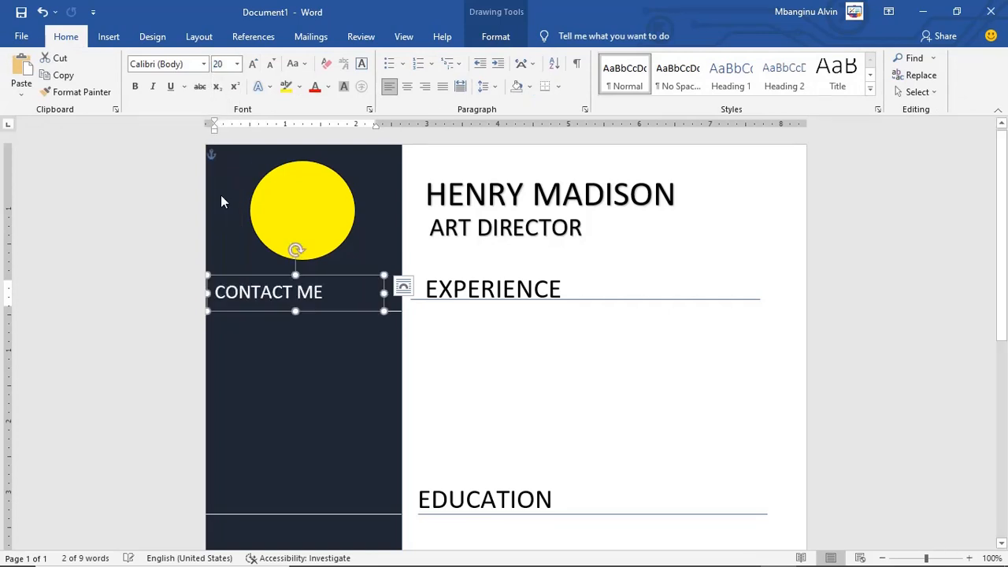
left_click(544, 396)
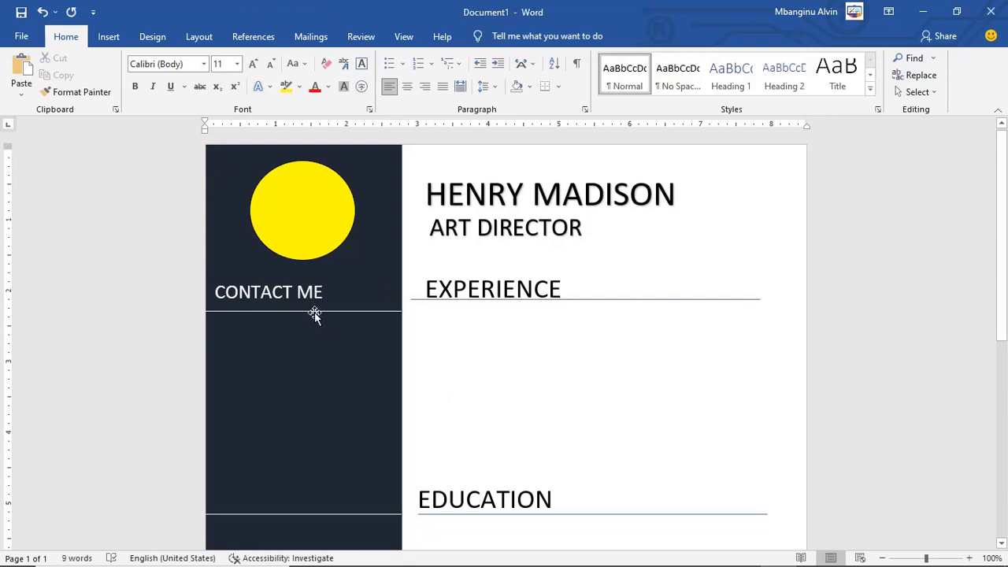
Step: Nudge the sidebar divider line up so it sits just beneath CONTACT ME
left_click(314, 309)
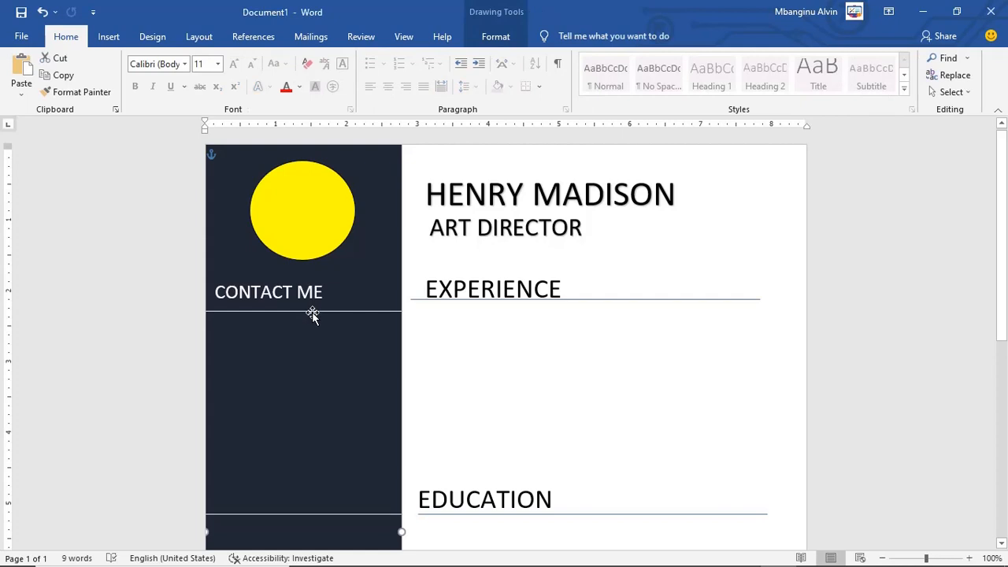
left_click_drag(313, 309, 314, 307)
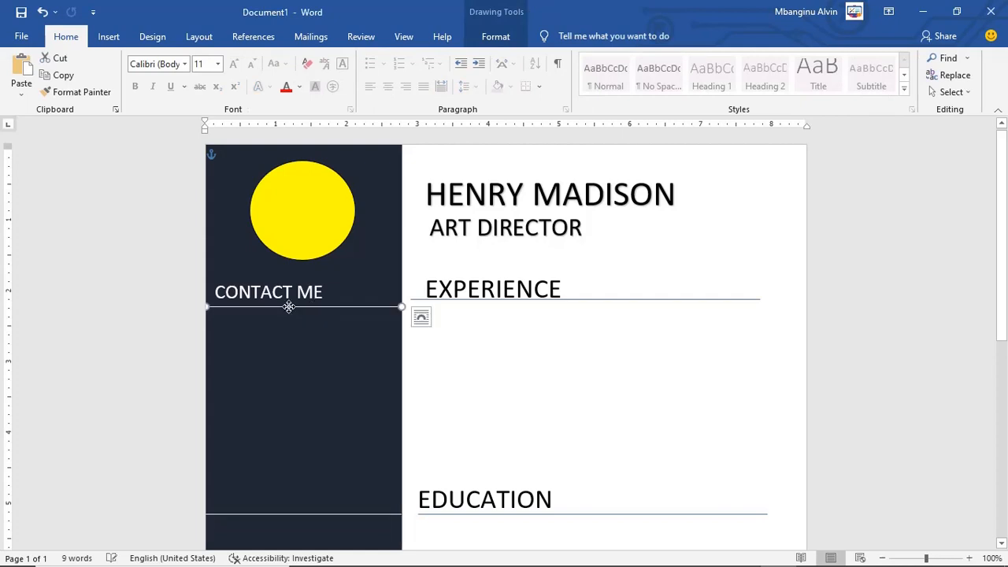
key("Down")
key("Down")
key("Down")
key("Down")
key("Down")
key("Down")
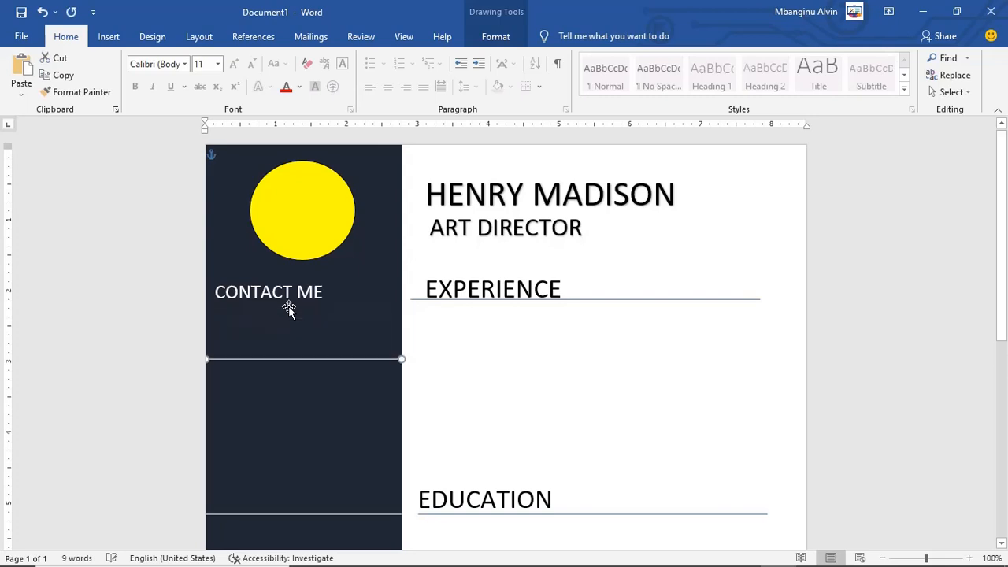
key("Up")
key("Up")
key("Up")
key("Up")
key("Up")
key("Up")
key("Up")
key("Up")
key("Up")
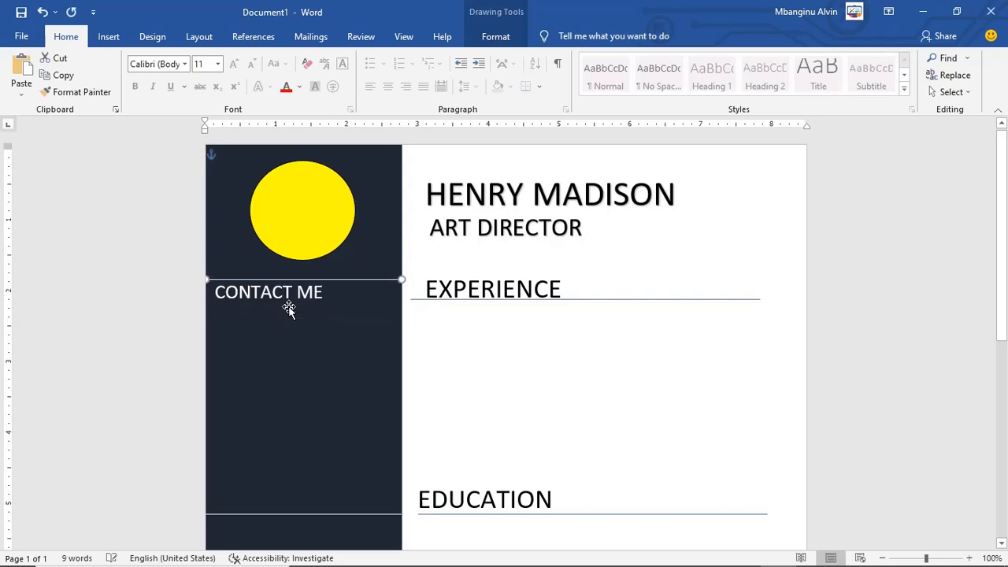
key("Down")
key("Down")
key("Down")
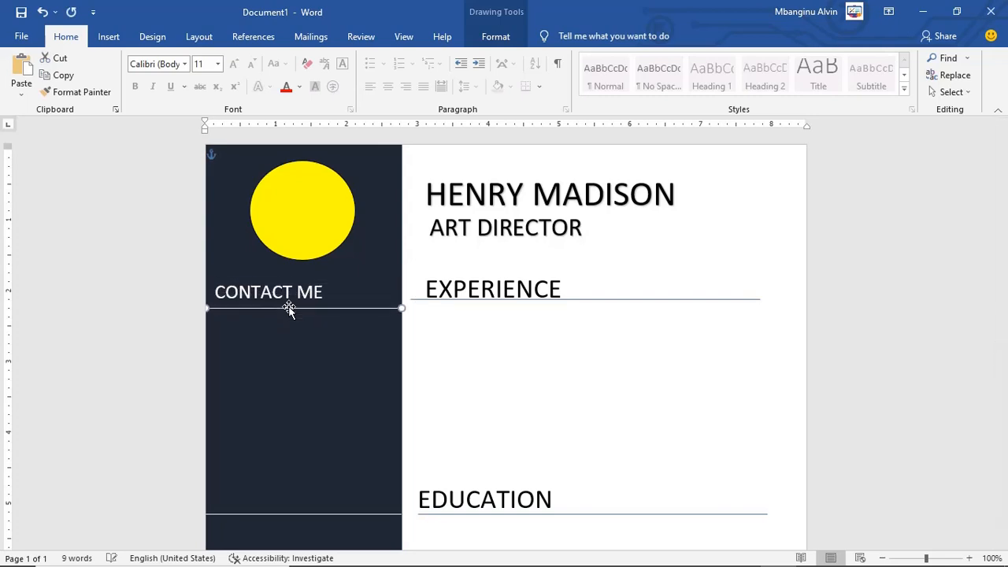
key("Up")
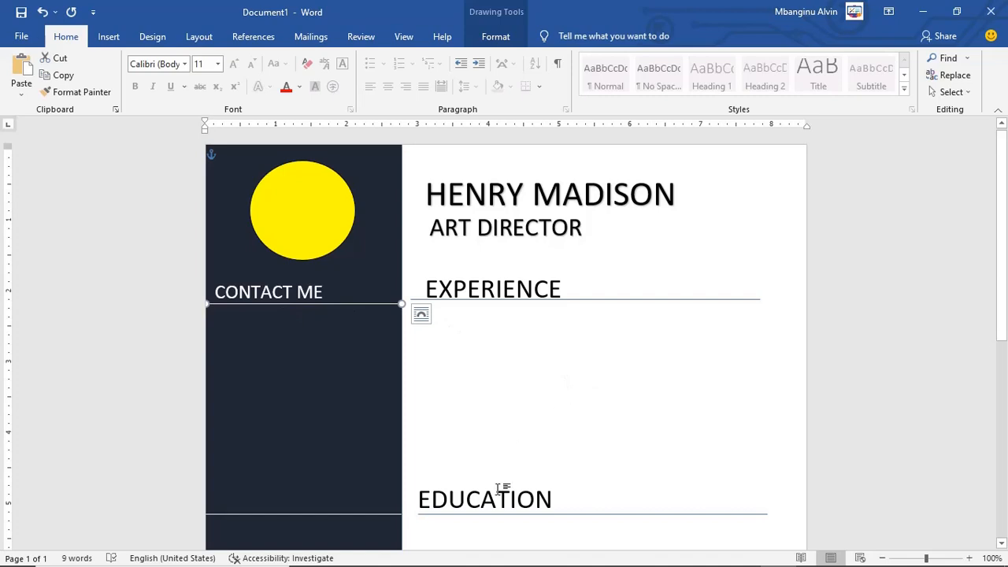
Step: Duplicate the CONTACT ME heading box and retype the copy as PRO SKILLS
left_click(309, 294)
left_click(344, 275)
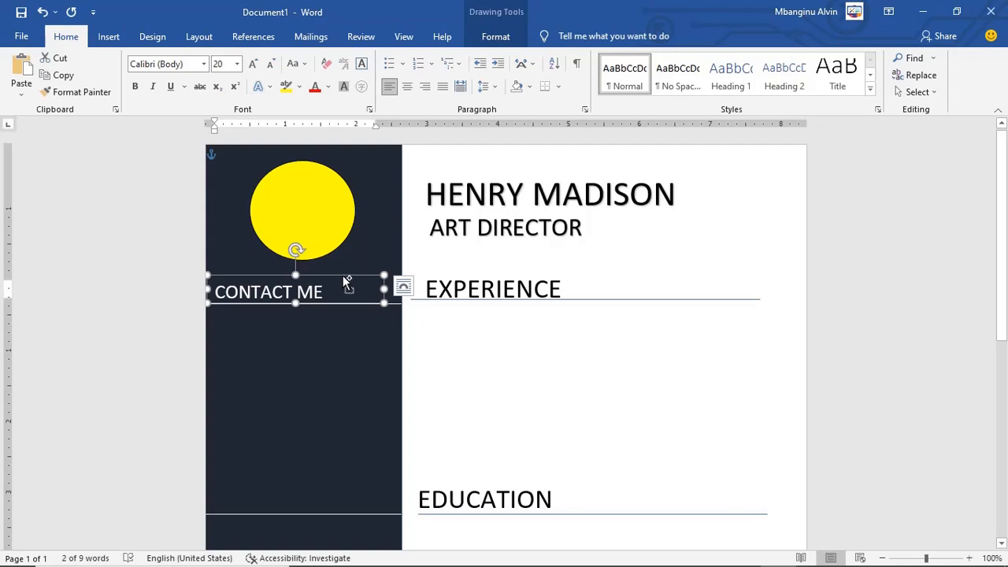
key("ctrl+v")
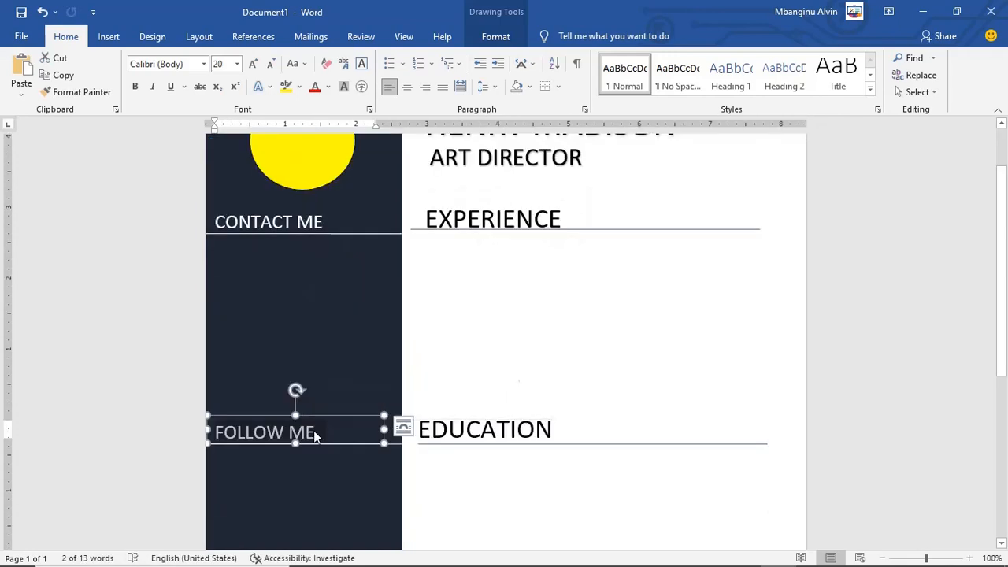
type("PRO")
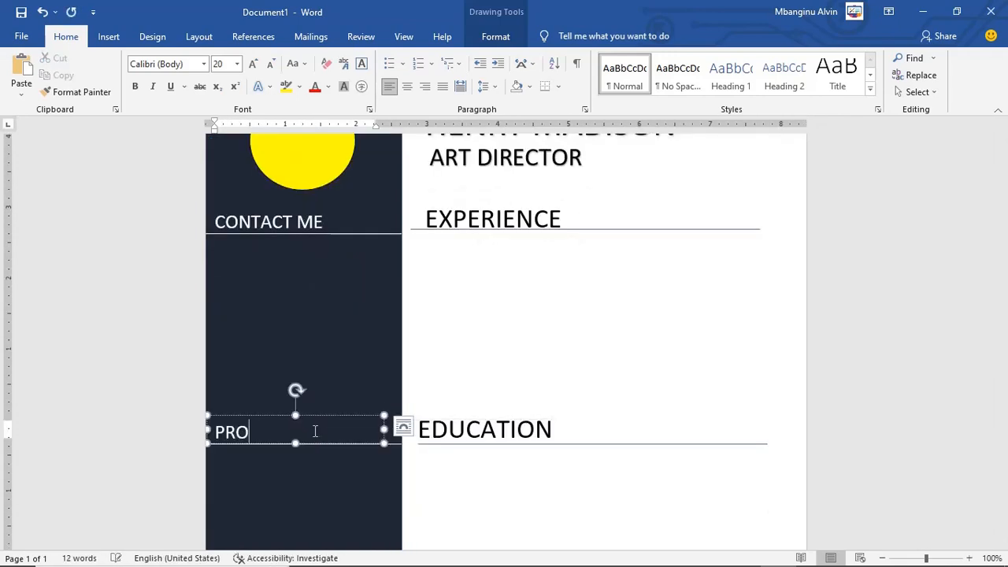
type(" SKILLS")
left_click(576, 337)
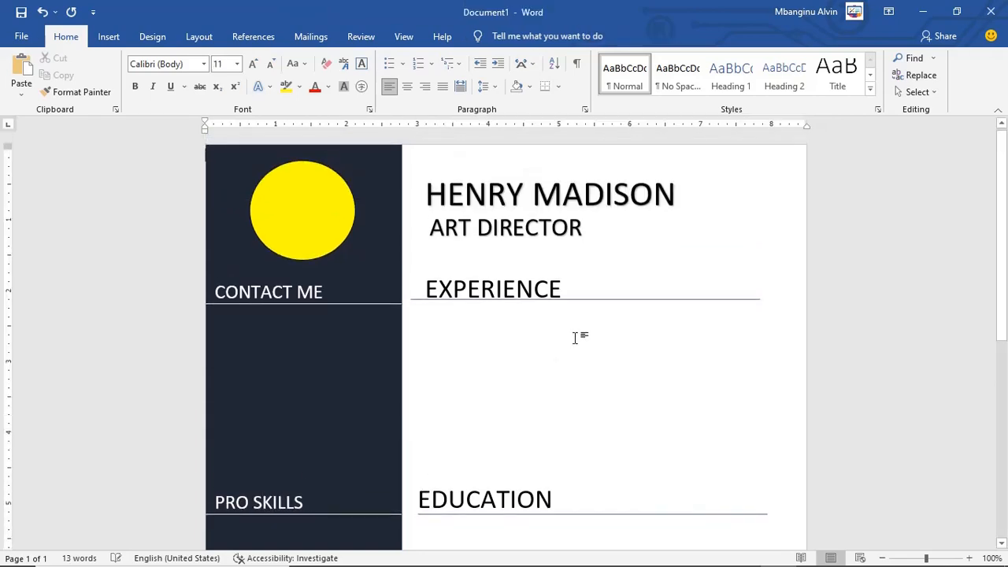
scroll(577, 337, "down", 1)
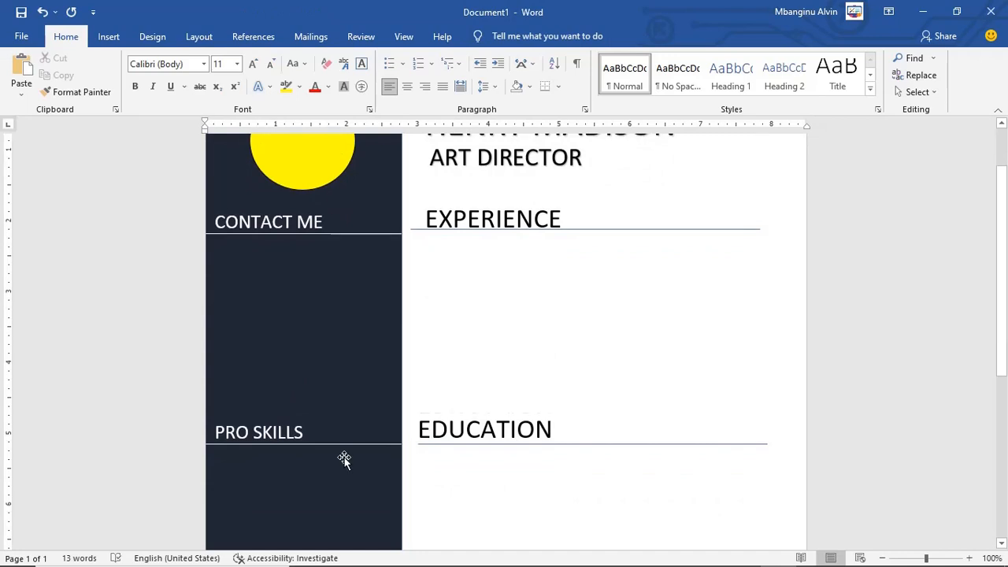
scroll(345, 459, "down", 5)
scroll(344, 459, "down", 3)
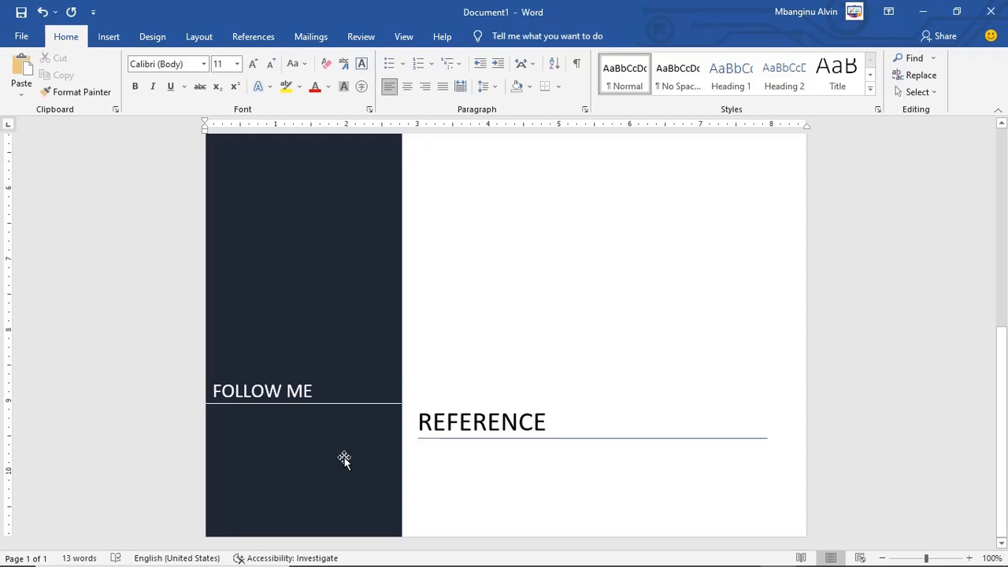
scroll(344, 459, "up", 1)
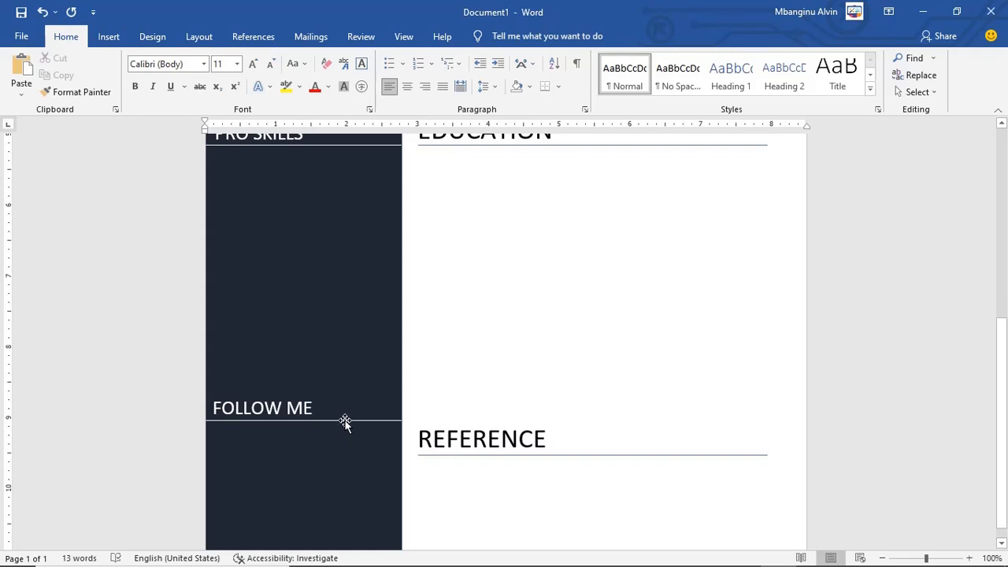
scroll(345, 421, "up", 1)
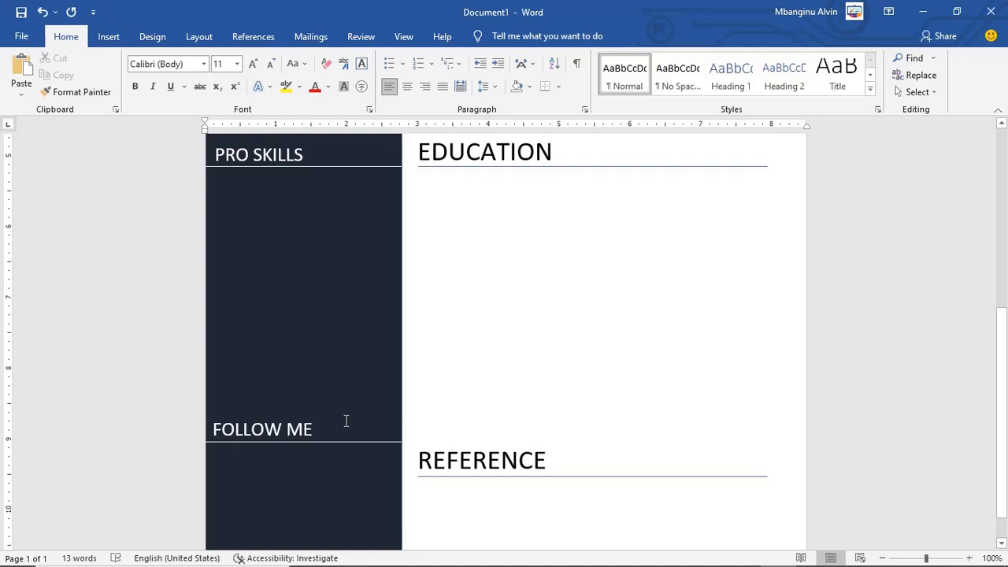
scroll(354, 378, "up", 6)
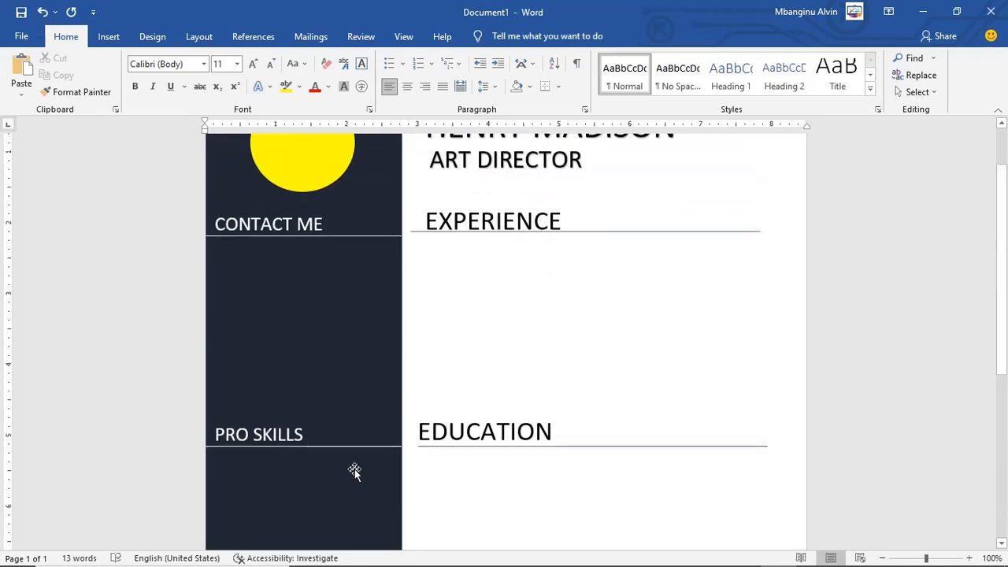
scroll(350, 468, "down", 7)
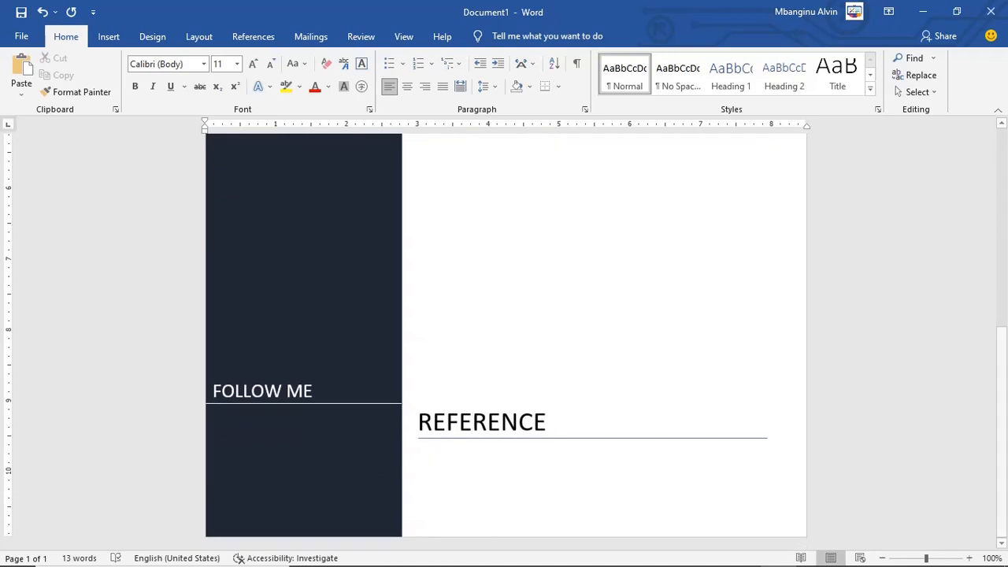
mouse_move(630, 565)
mouse_move(743, 554)
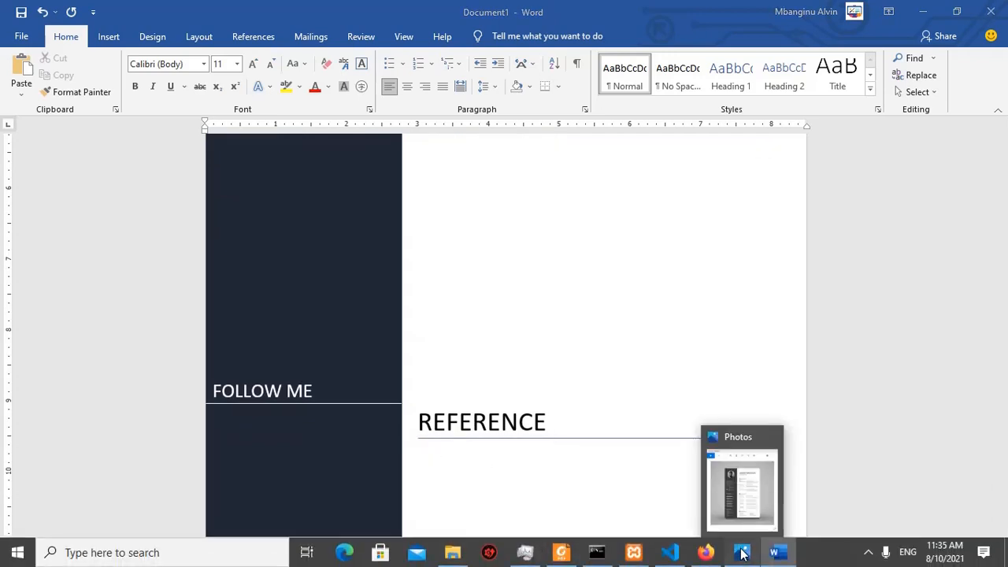
Step: Compare the 1092.jpg reference résumé with the draft, zoomed out to fit the whole page
left_click(746, 484)
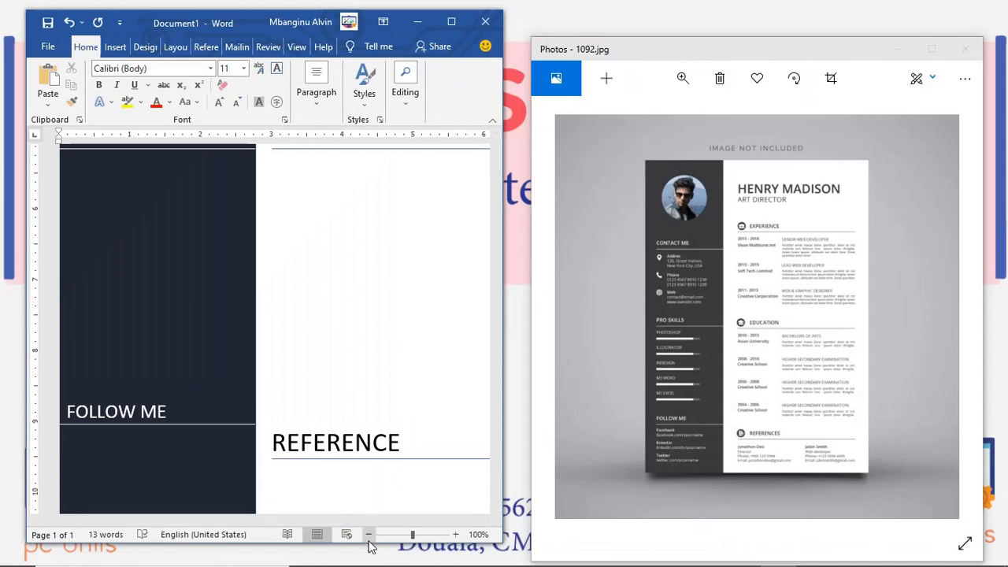
left_click(369, 536)
left_click(369, 537)
left_click(368, 536)
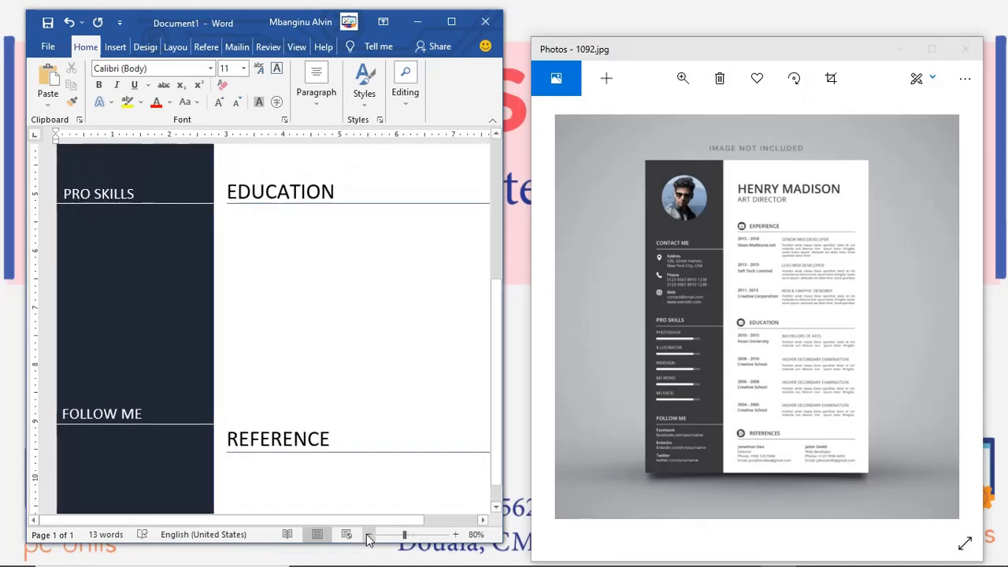
left_click(369, 536)
left_click(368, 536)
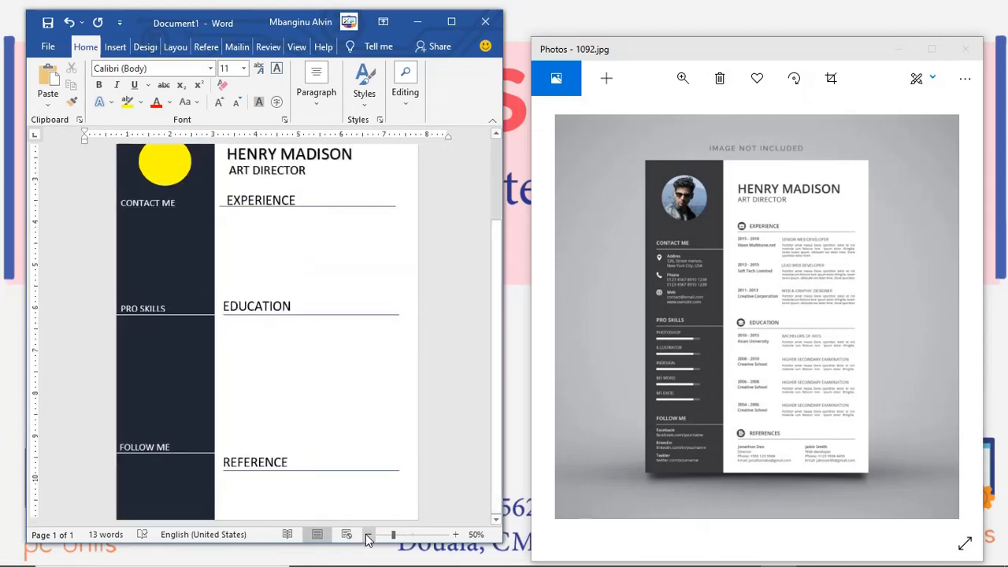
left_click(369, 537)
left_click(456, 535)
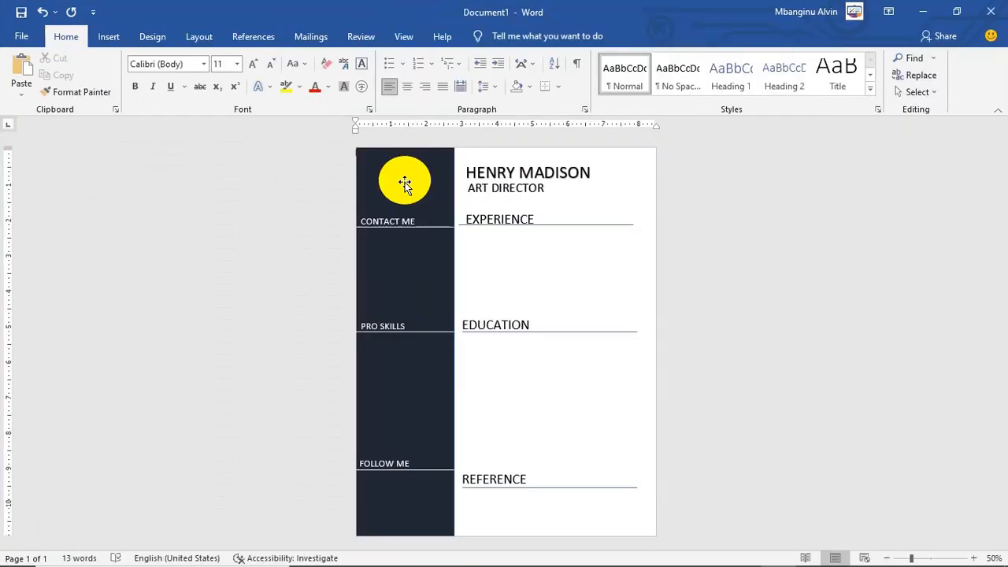
Step: Zoom to 110% and open the Shape Fill choices for the selected yellow circle
left_click(404, 182)
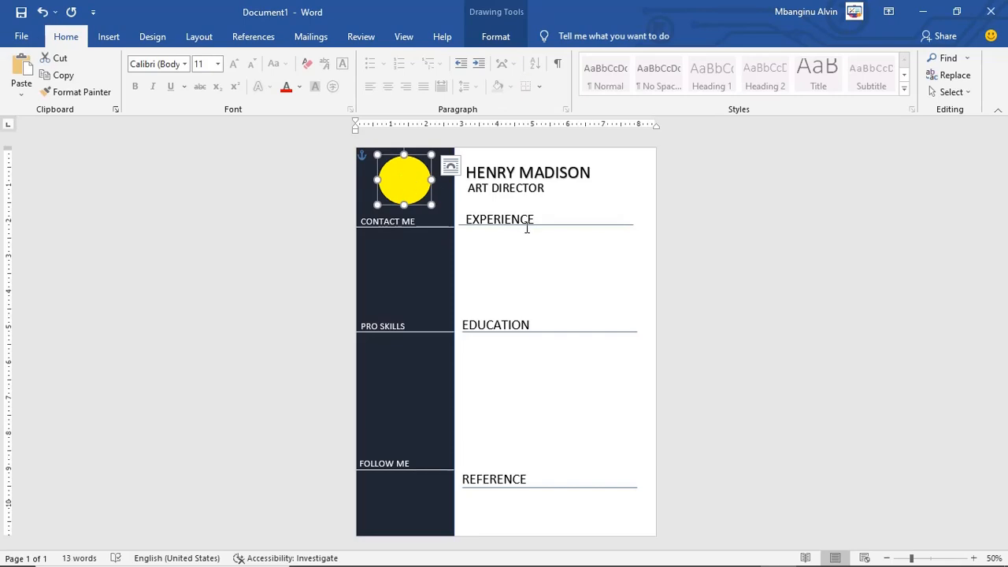
left_click(974, 557)
left_click(974, 558)
left_click(974, 558)
left_click(975, 558)
left_click(975, 558)
left_click(974, 557)
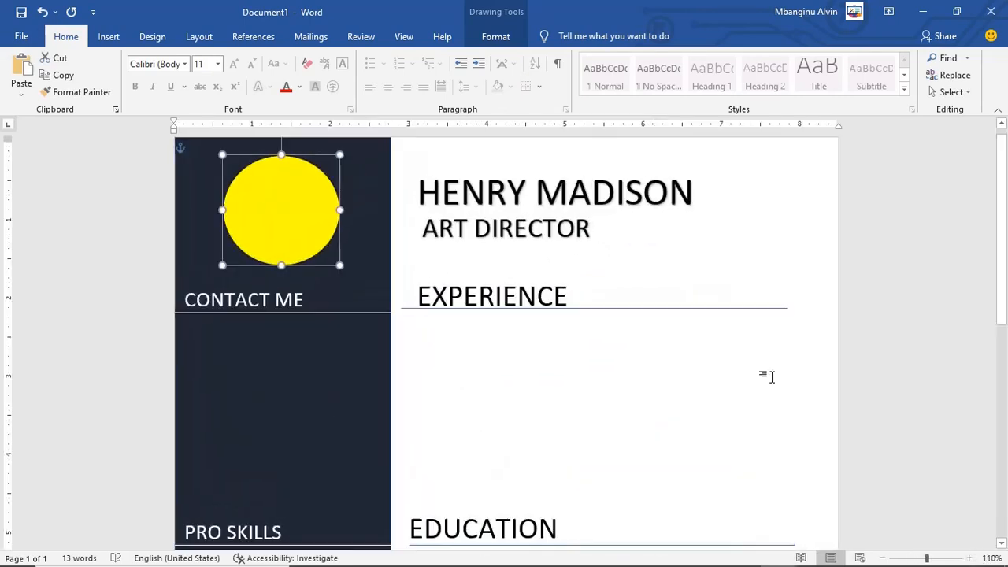
scroll(773, 376, "up", 1)
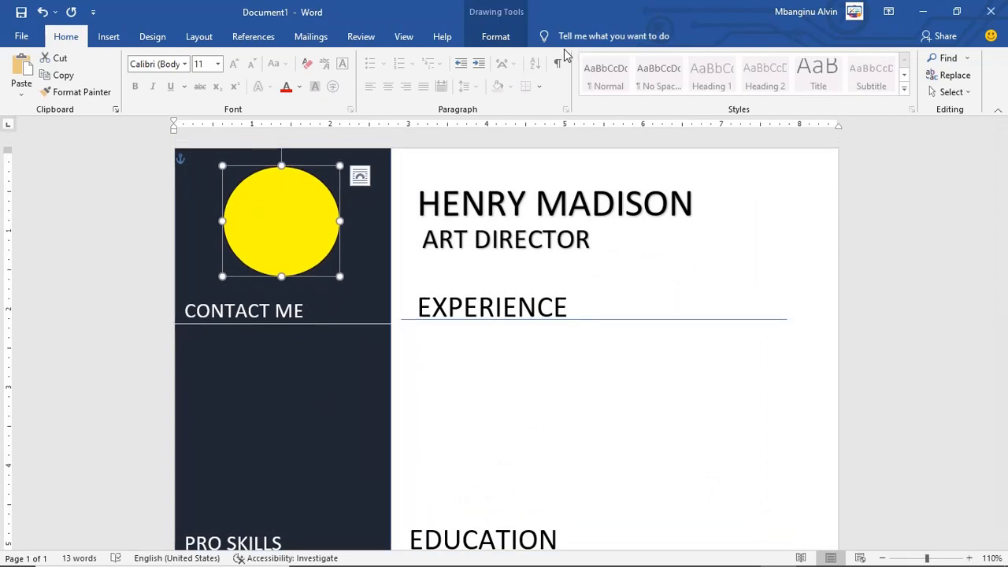
left_click(505, 39)
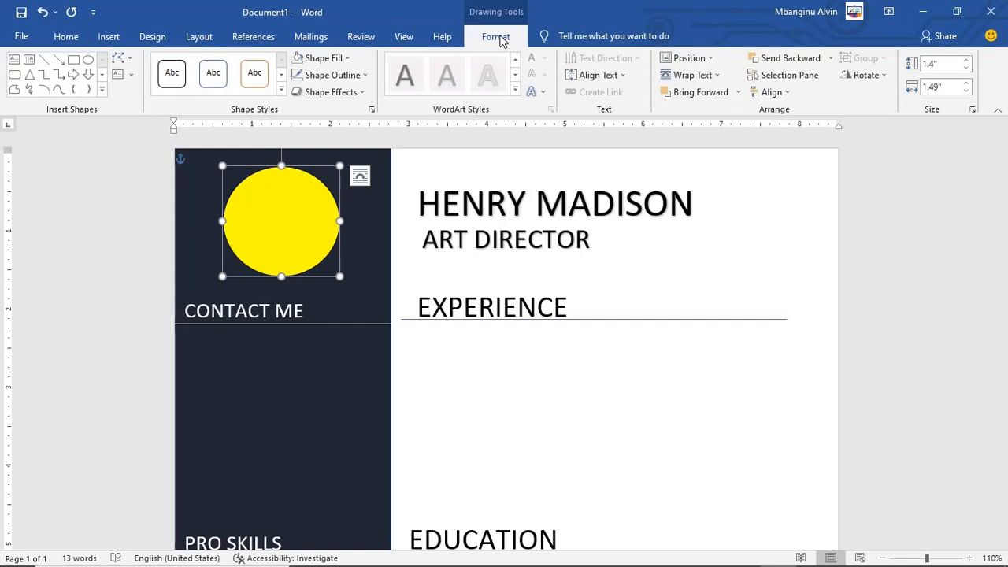
left_click(342, 59)
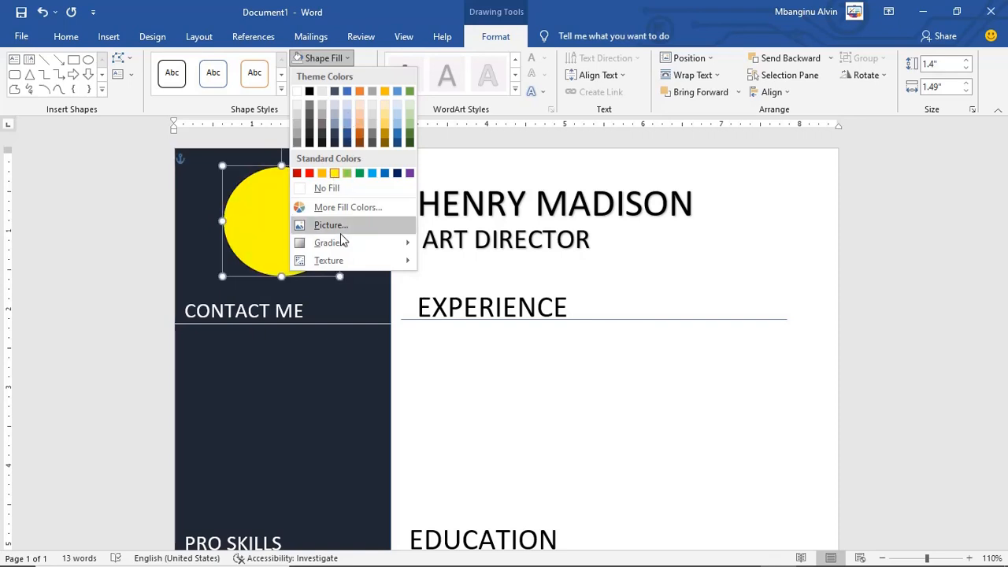
Step: Fill the circle with the third portrait photo from the Downloads folder
left_click(340, 226)
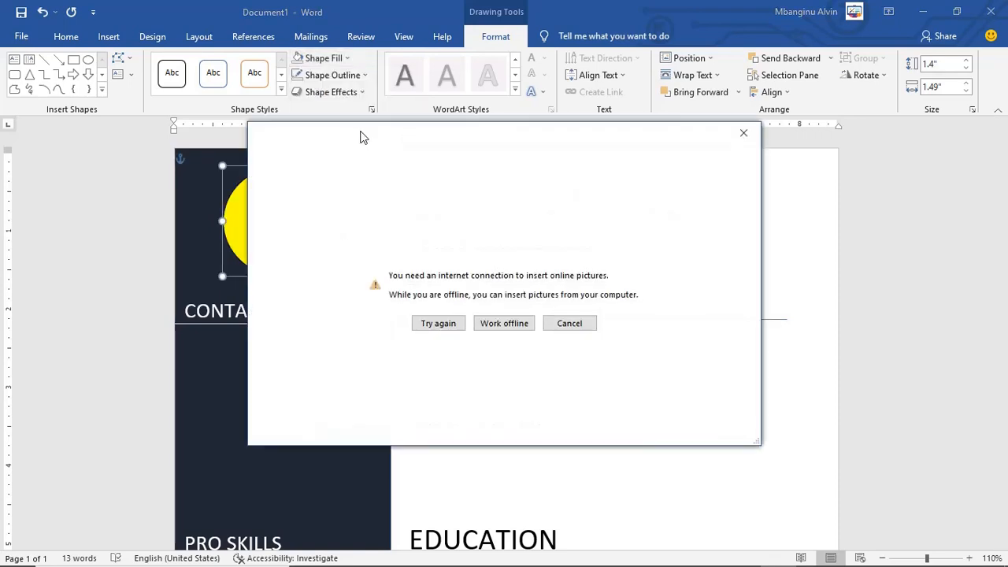
left_click_drag(362, 138, 561, 119)
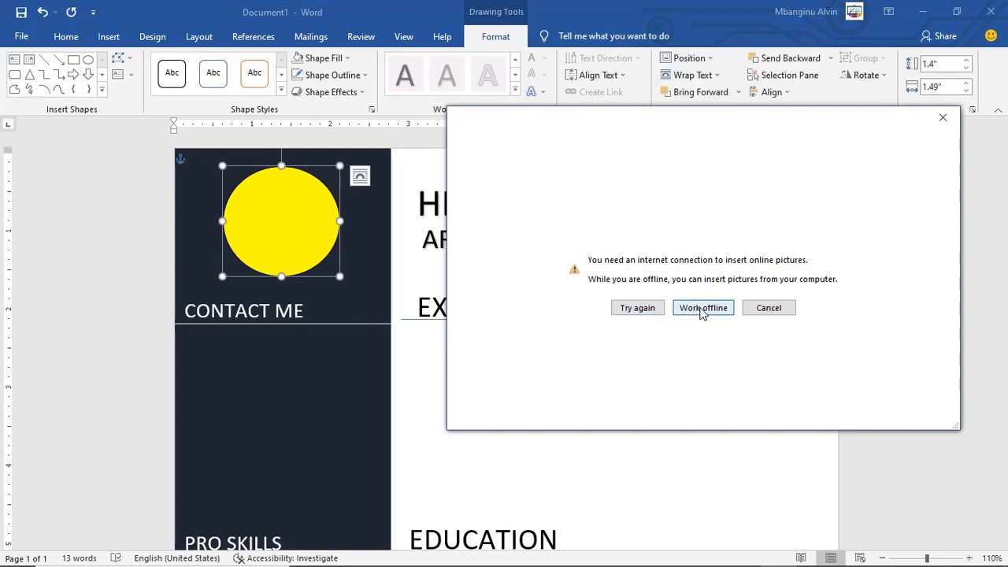
left_click(703, 308)
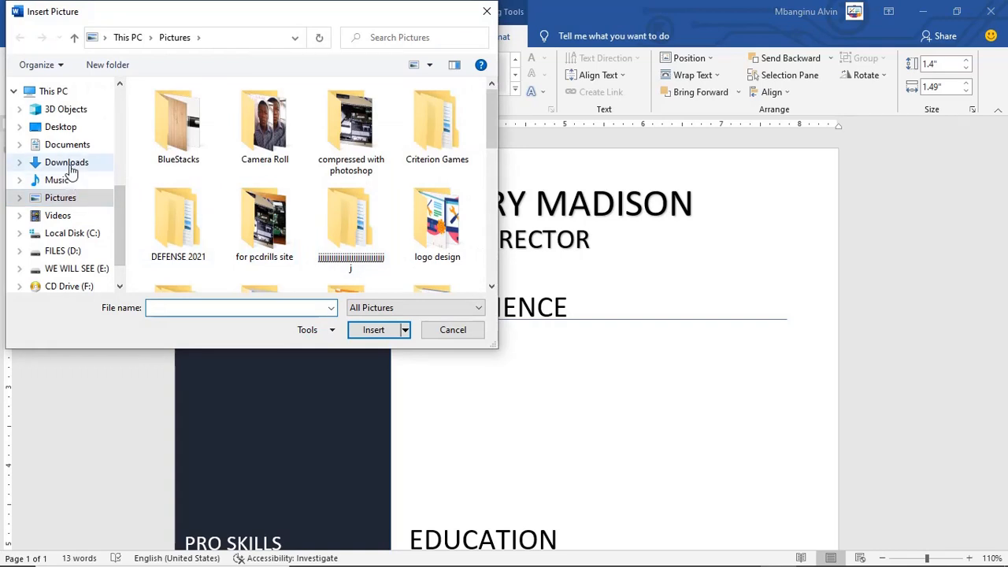
left_click(70, 169)
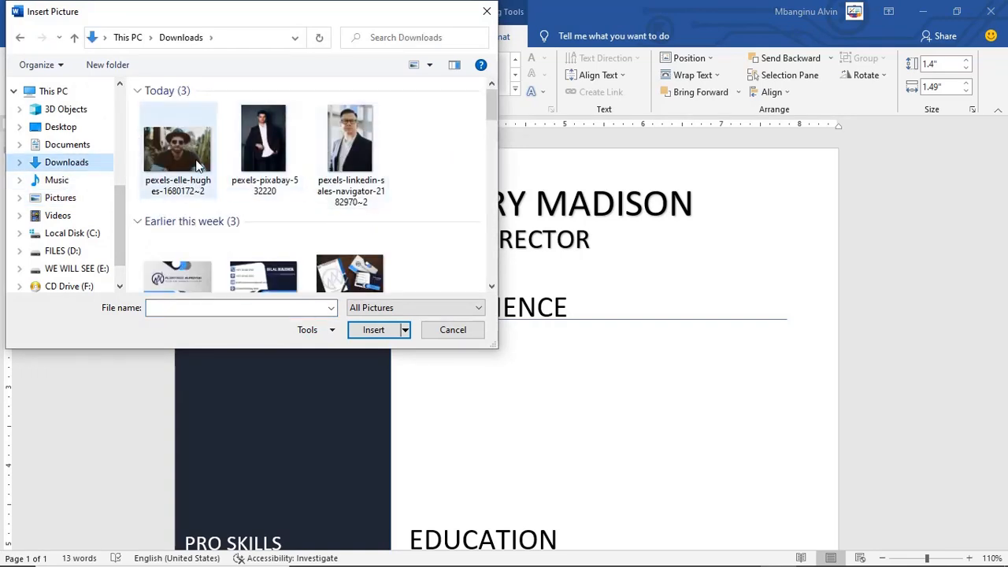
double_click(346, 142)
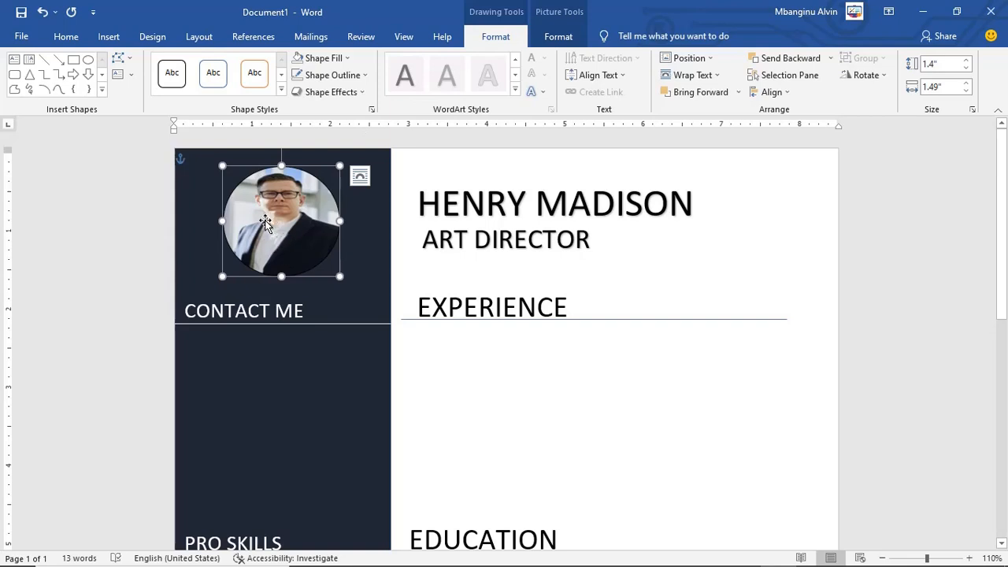
Step: Open Format Shape for the portrait and show the Picture tab's settings
right_click(265, 223)
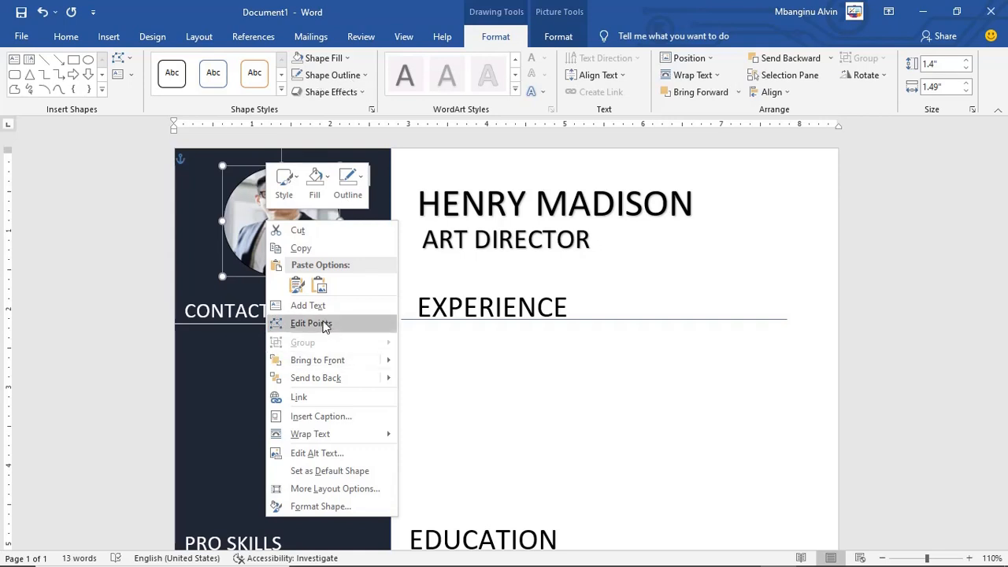
left_click(294, 507)
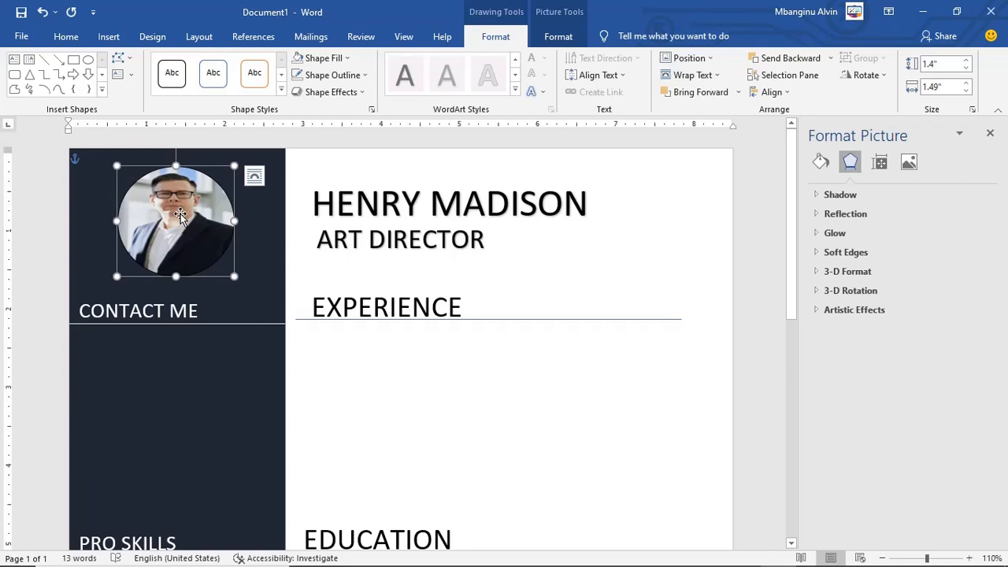
left_click(882, 164)
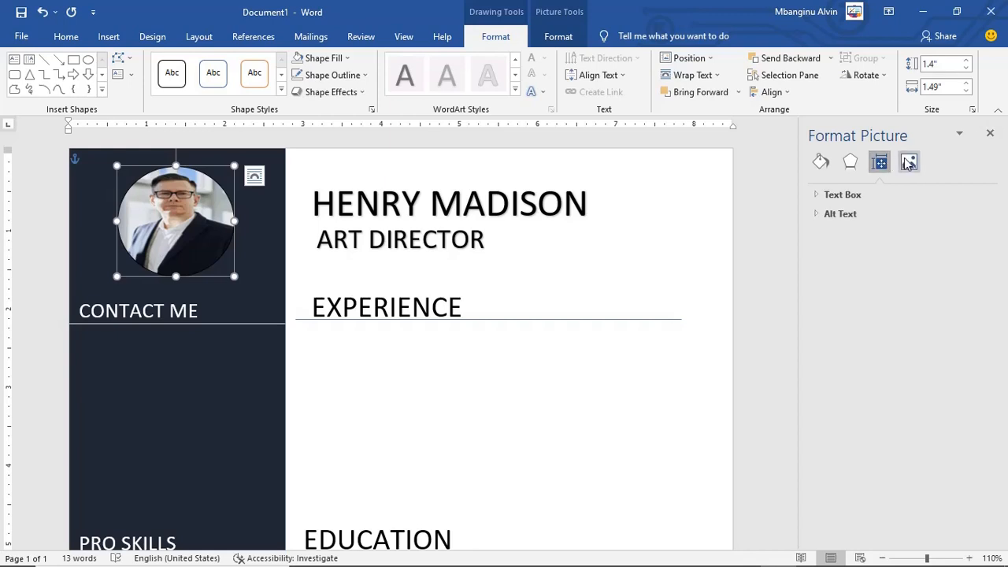
left_click(908, 162)
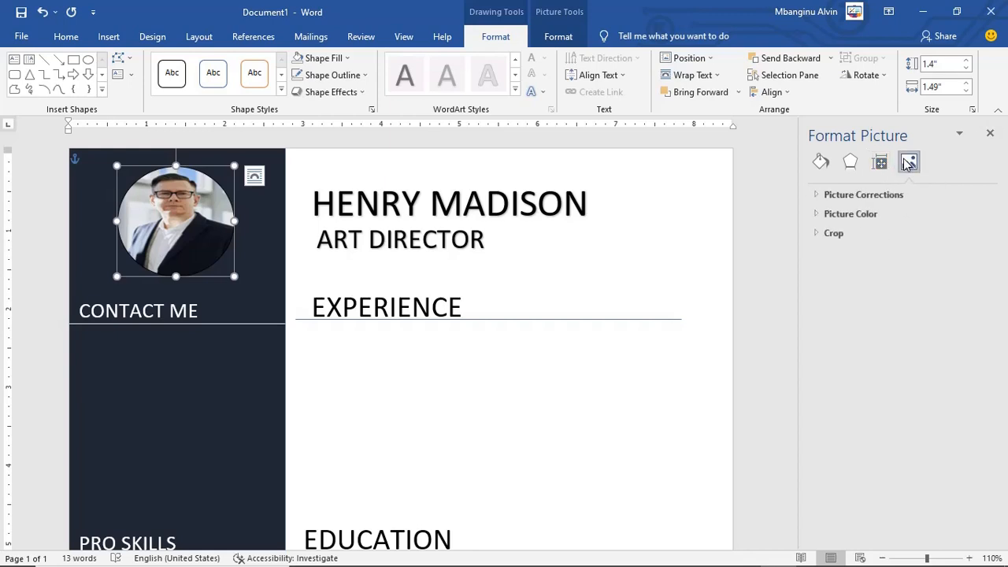
Step: Adjust the photo's picture position: width 1.4", height 1.6", plus horizontal and vertical offsets
left_click(819, 235)
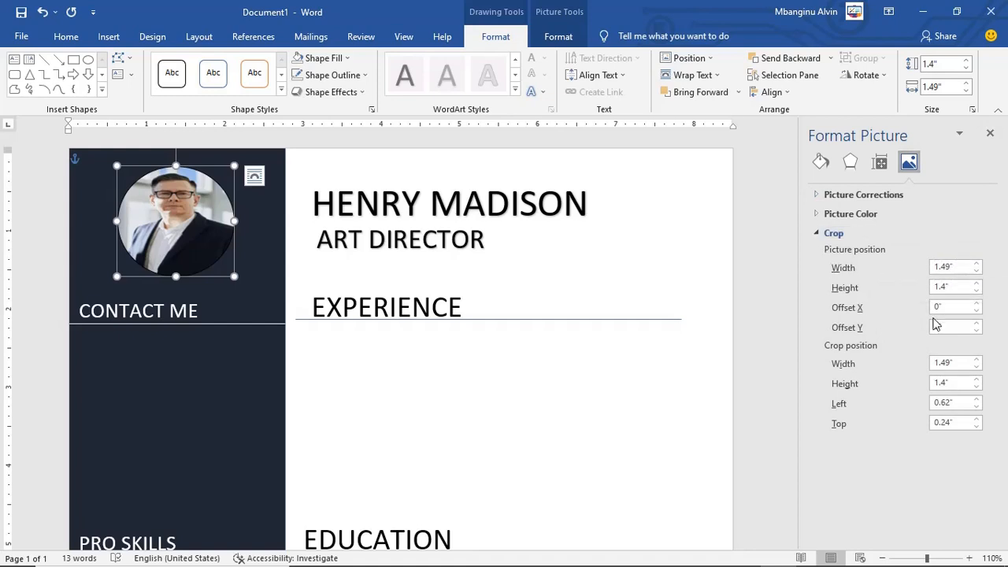
left_click(976, 360)
left_click(977, 360)
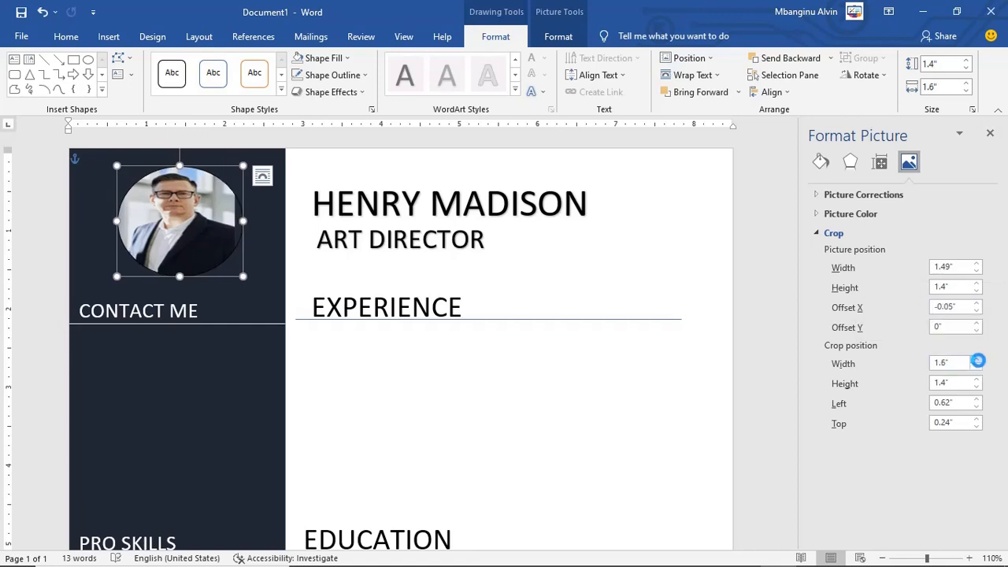
left_click(976, 360)
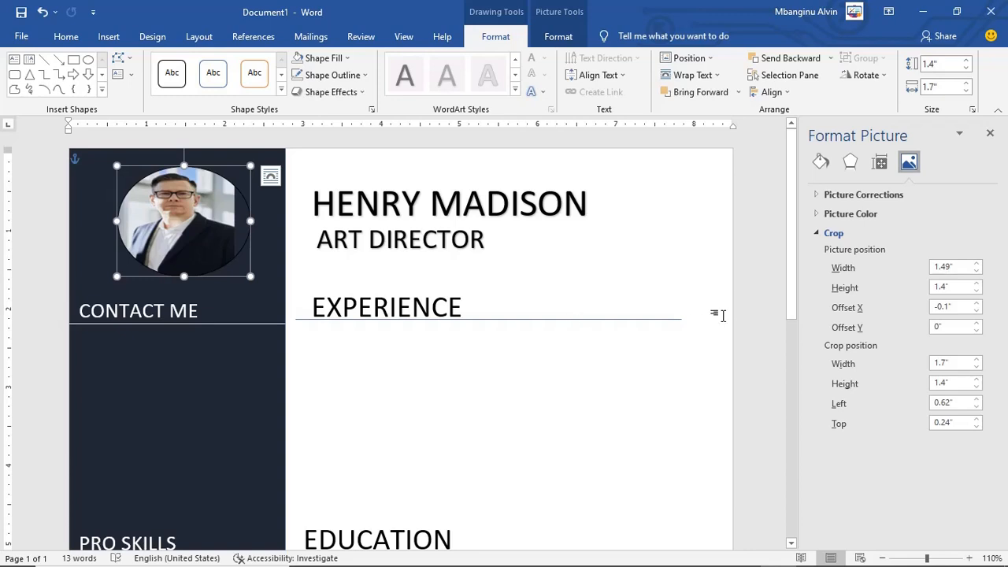
left_click(977, 367)
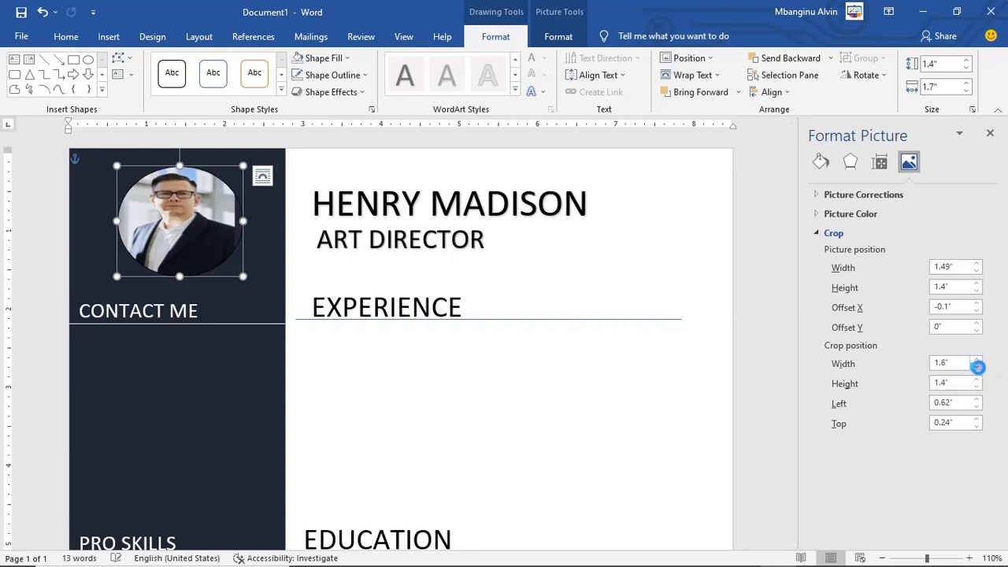
left_click(976, 367)
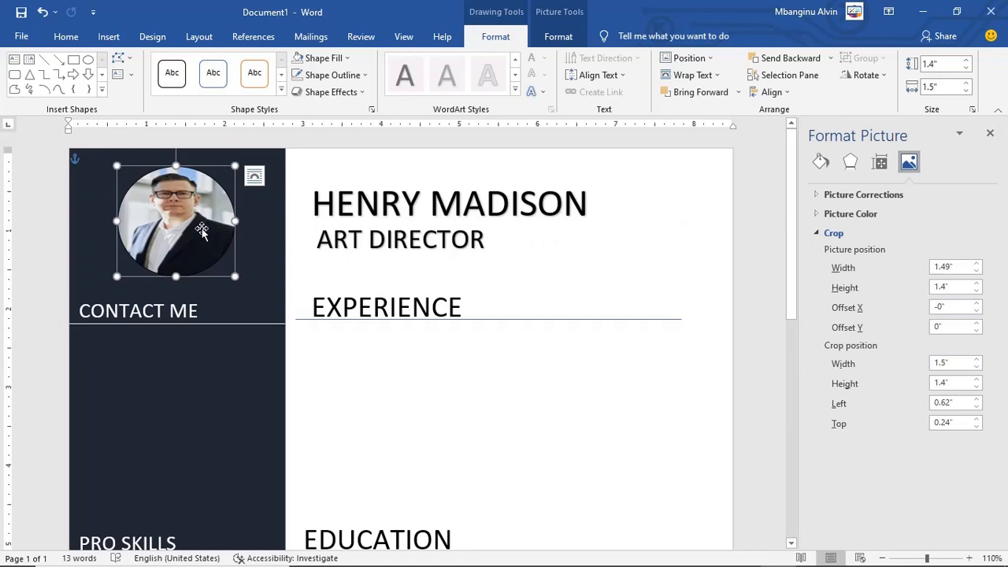
left_click(977, 264)
left_click(977, 264)
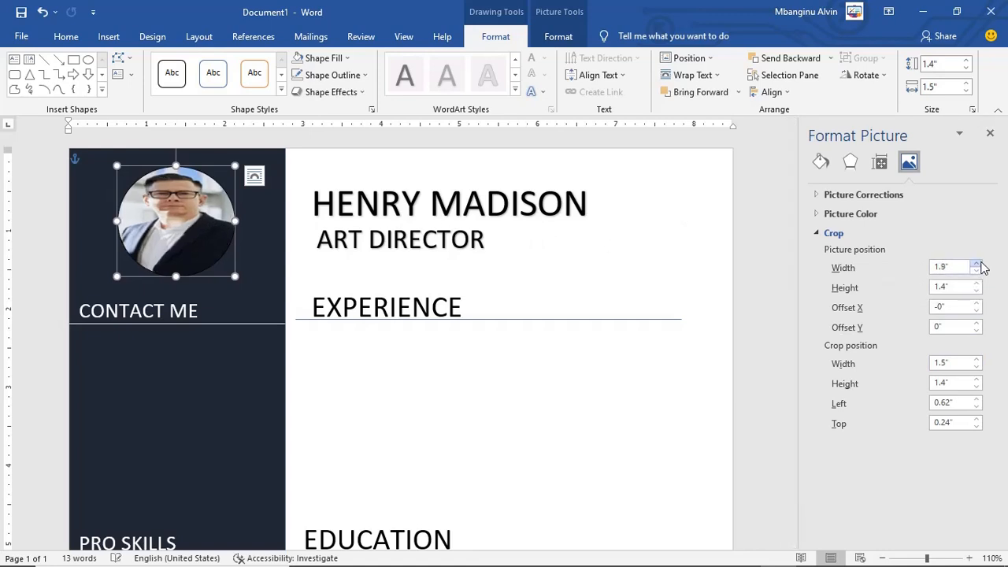
left_click(977, 270)
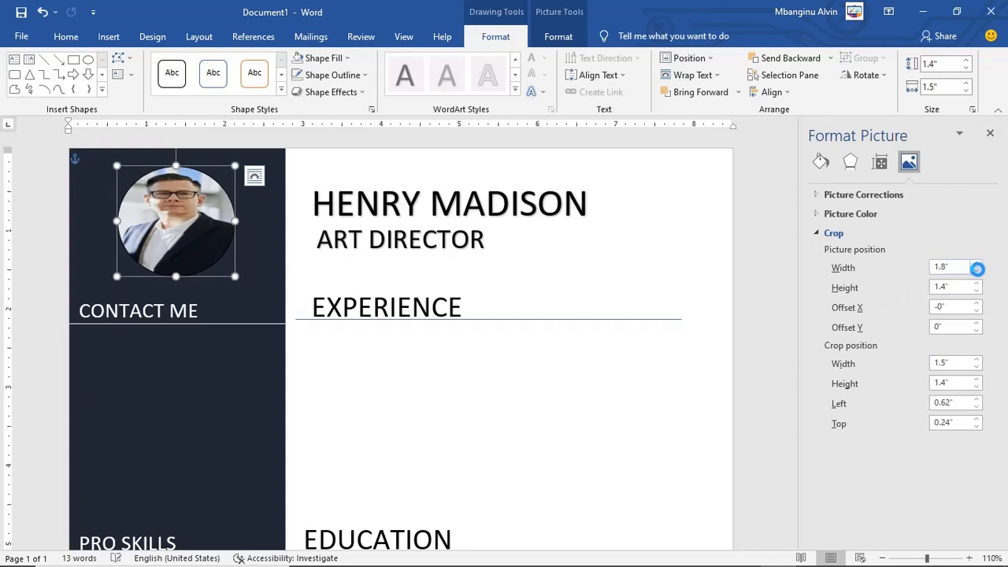
left_click(976, 270)
left_click(977, 270)
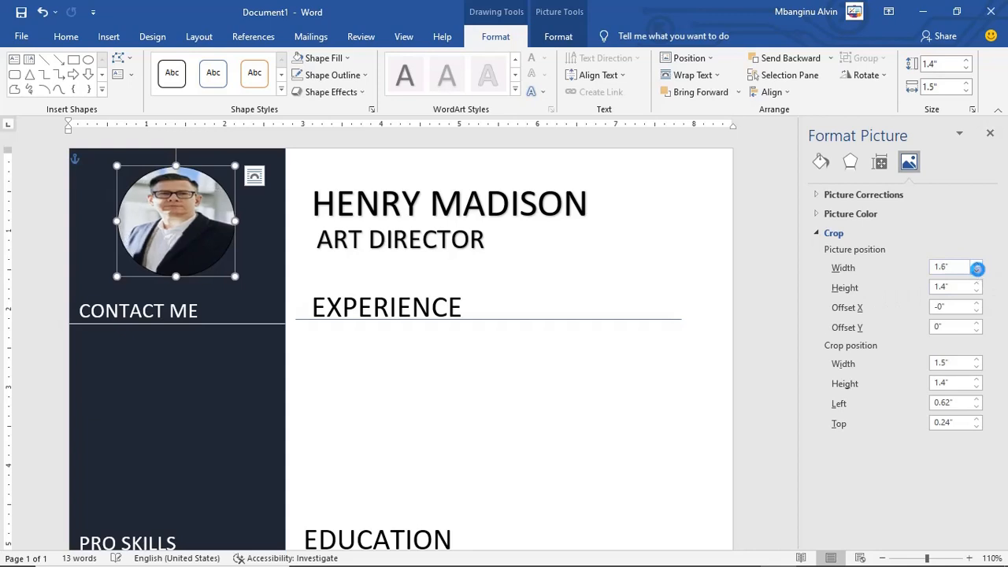
left_click(976, 270)
left_click(977, 270)
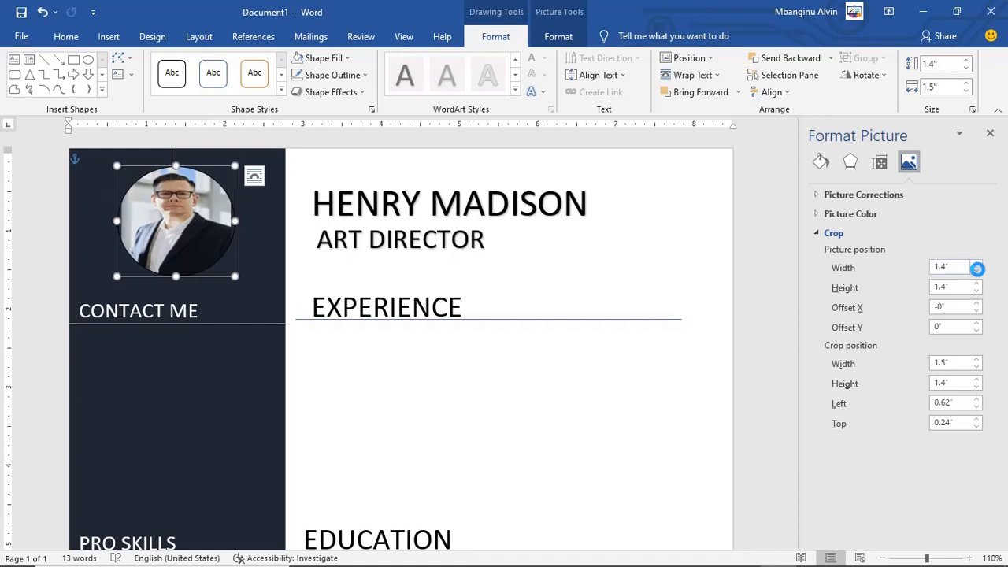
left_click(977, 283)
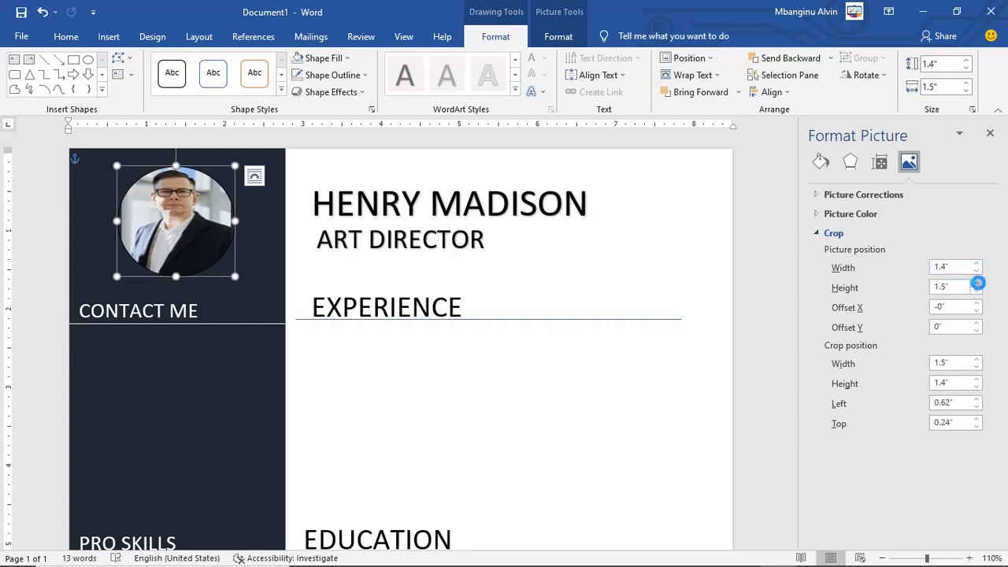
left_click(977, 283)
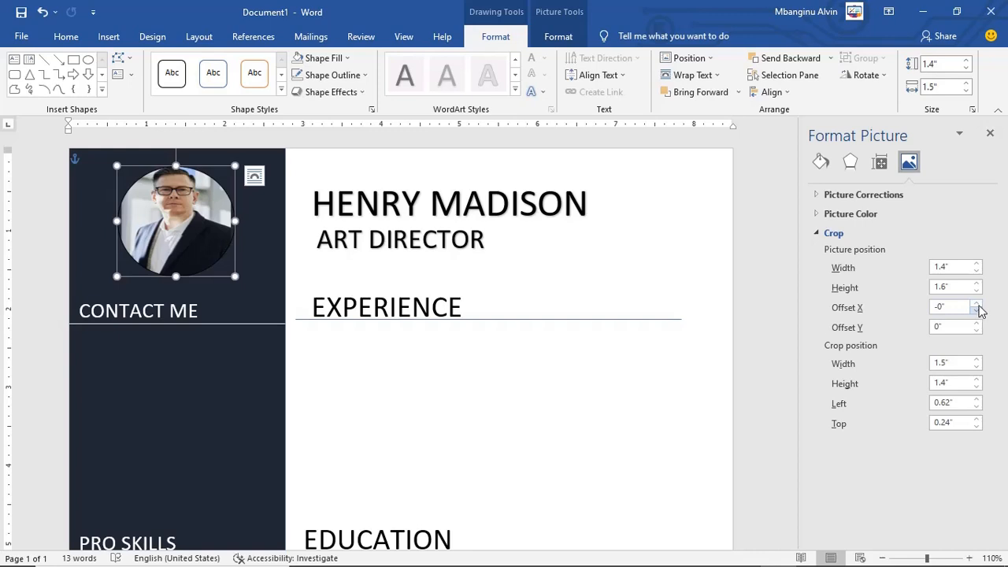
left_click(977, 310)
left_click(977, 304)
left_click(977, 323)
Step: Fine-tune the photo's crop position to left 0.6" and height 1.4", centring the face
left_click(200, 401)
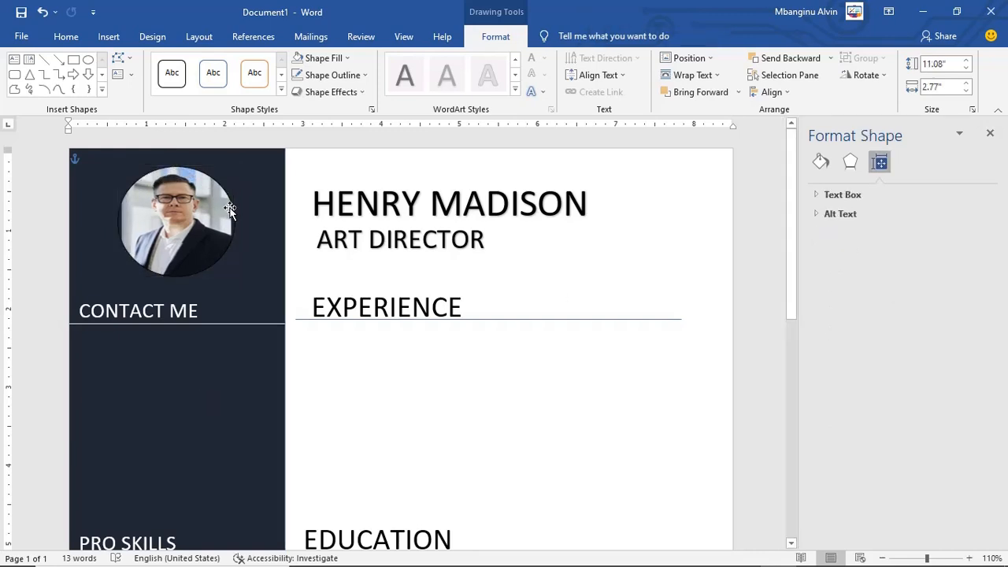
left_click(851, 162)
left_click(880, 162)
left_click(229, 203)
left_click(909, 162)
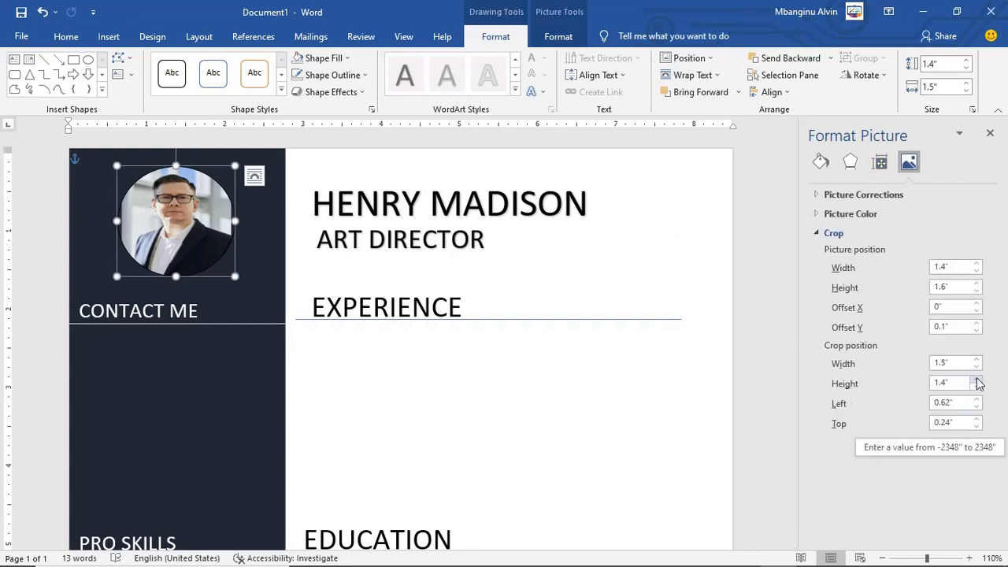
left_click(978, 407)
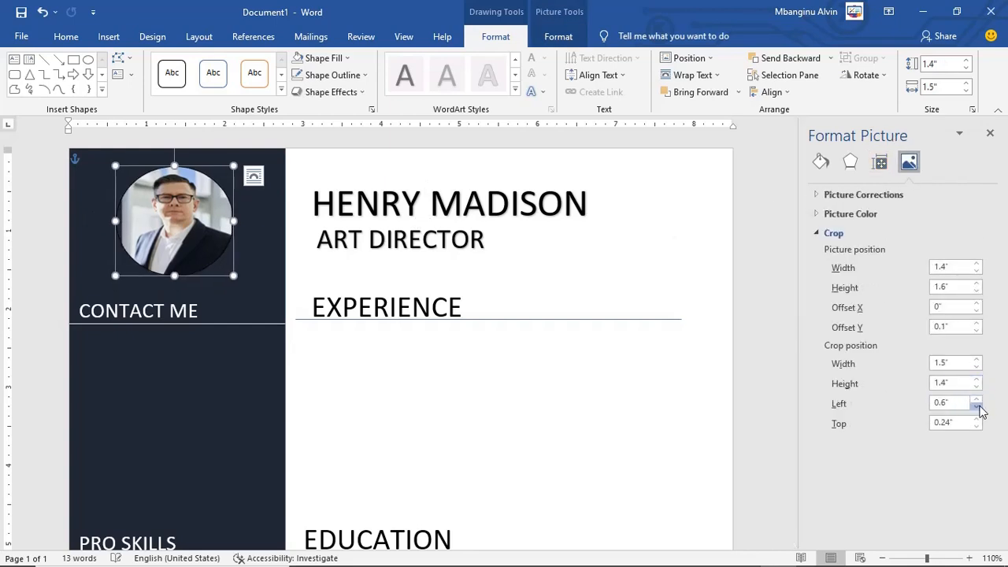
left_click(978, 406)
left_click(976, 400)
left_click(977, 380)
left_click(976, 380)
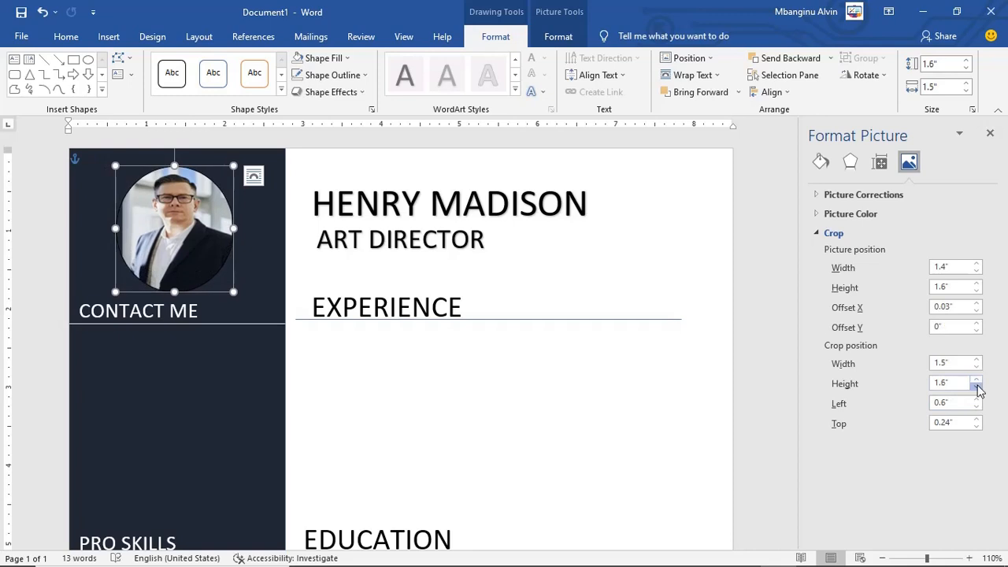
left_click(977, 387)
left_click(976, 387)
left_click(976, 284)
left_click(976, 283)
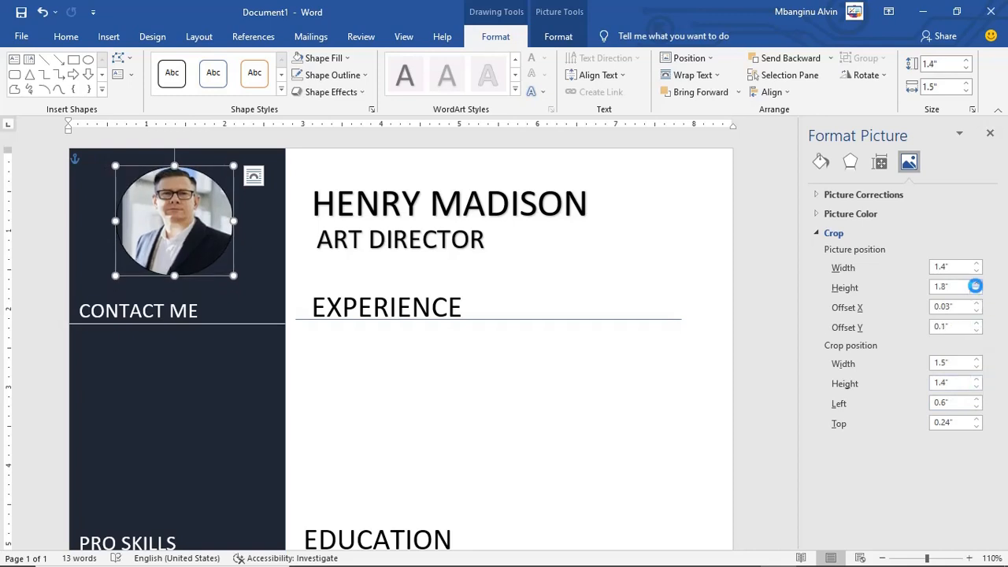
left_click(977, 292)
left_click(976, 310)
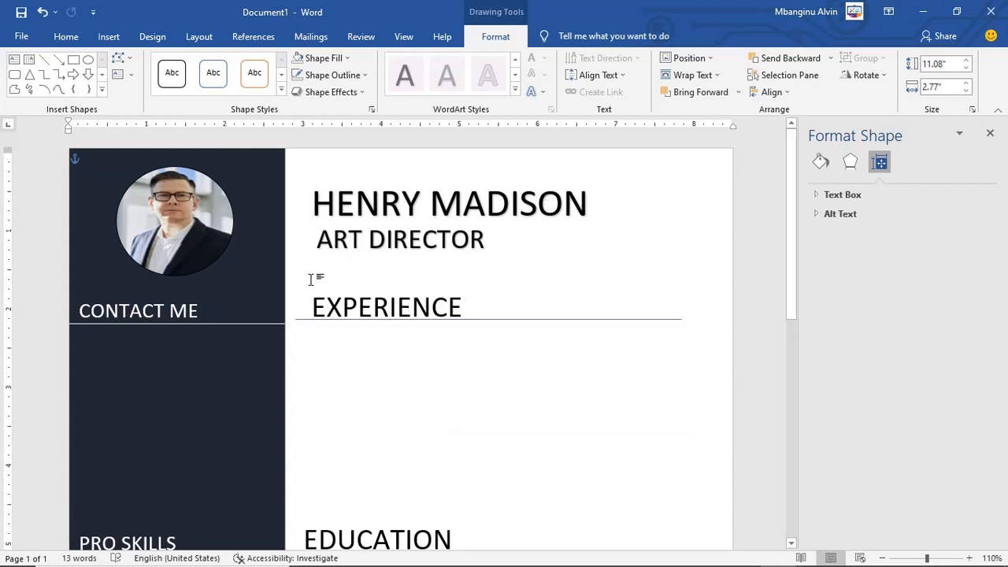
scroll(597, 368, "down", 5)
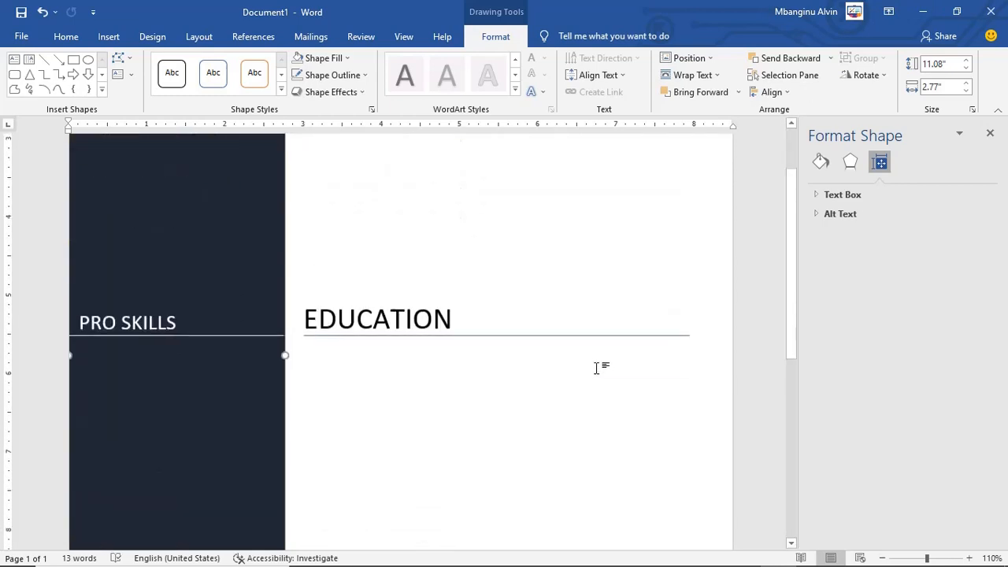
scroll(522, 295, "up", 4)
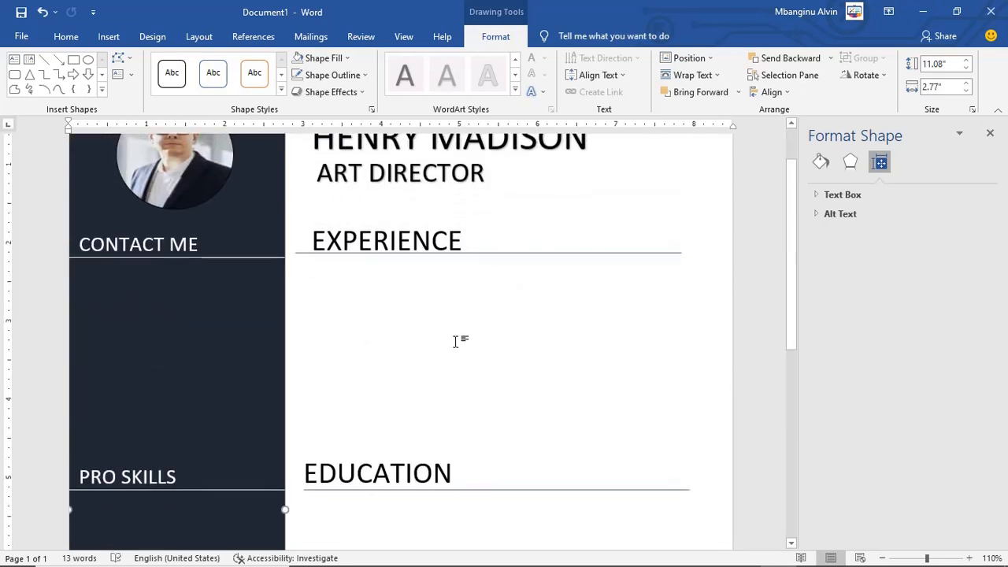
scroll(275, 418, "down", 8)
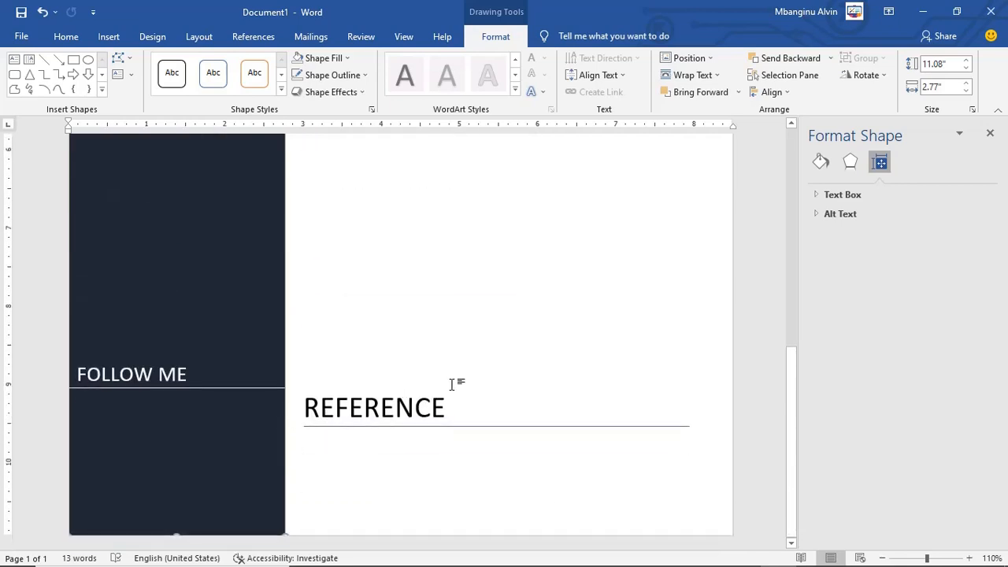
left_click(743, 556)
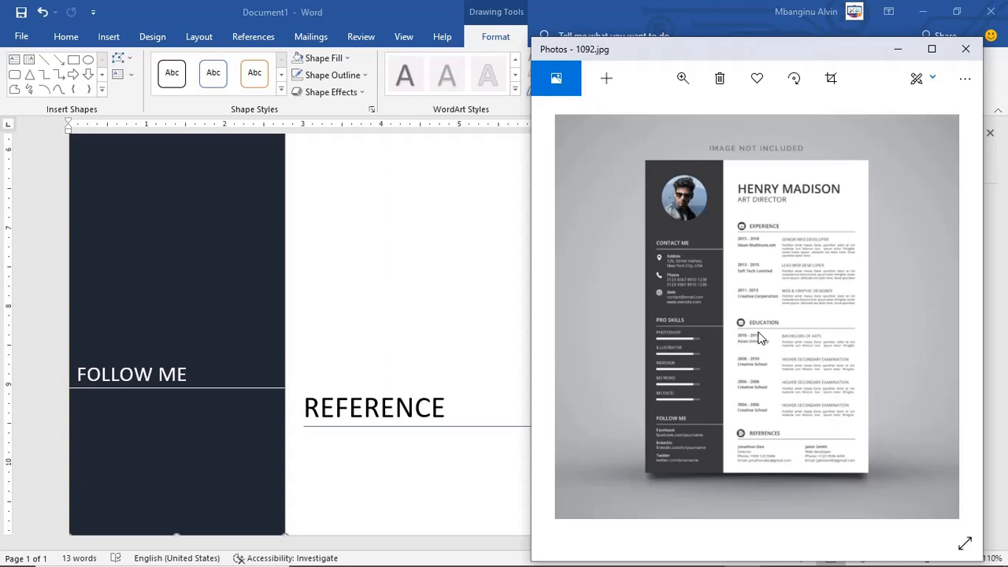
left_click(441, 256)
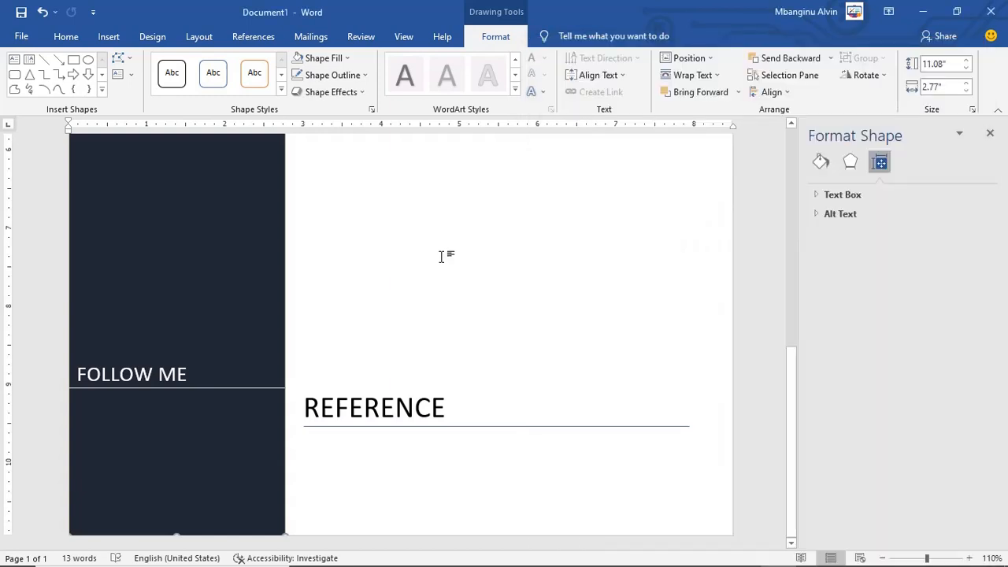
scroll(669, 196, "up", 6)
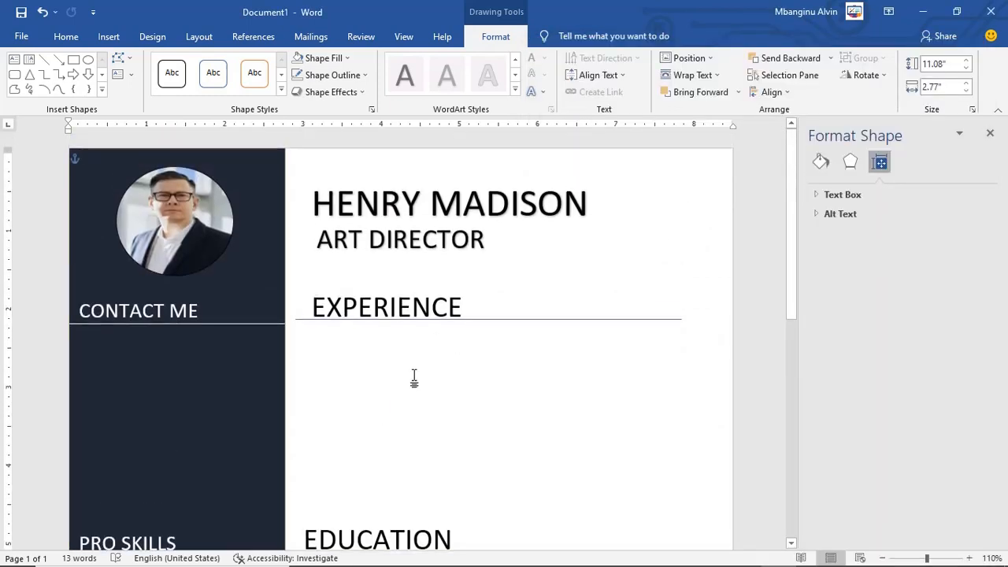
scroll(414, 379, "down", 3)
left_click(407, 181)
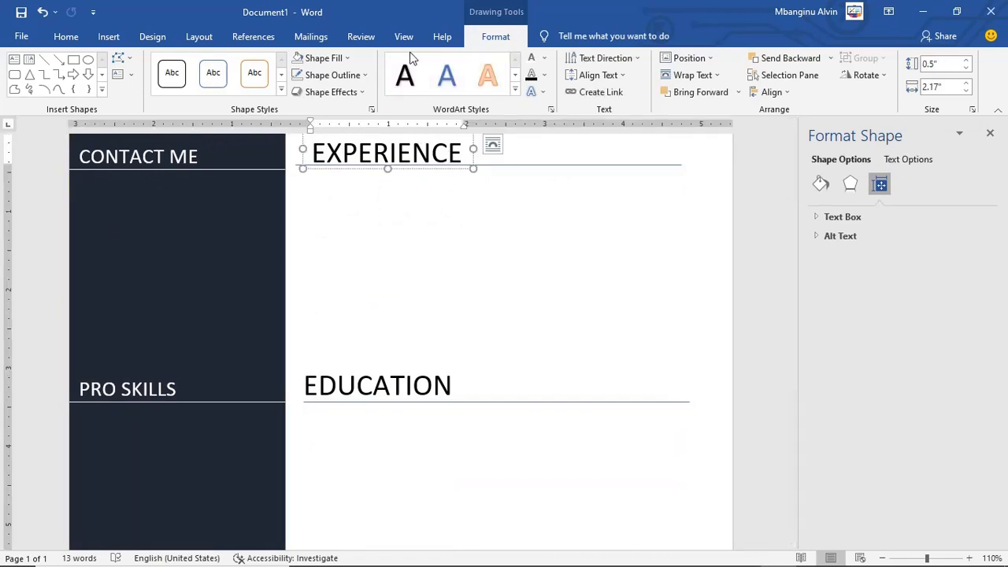
Step: Insert a Simple Text Box and place it below the EXPERIENCE heading
left_click(422, 305)
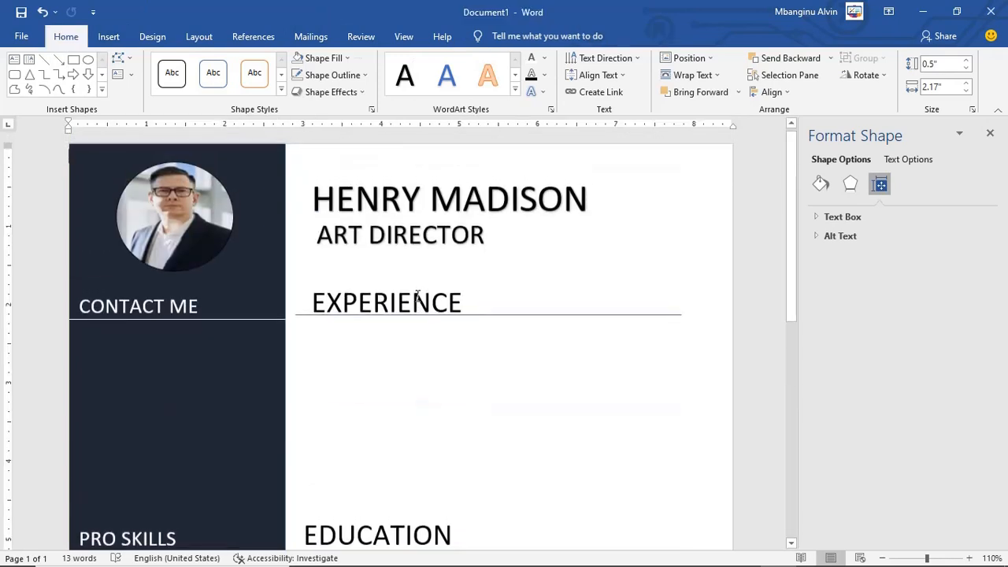
left_click(114, 39)
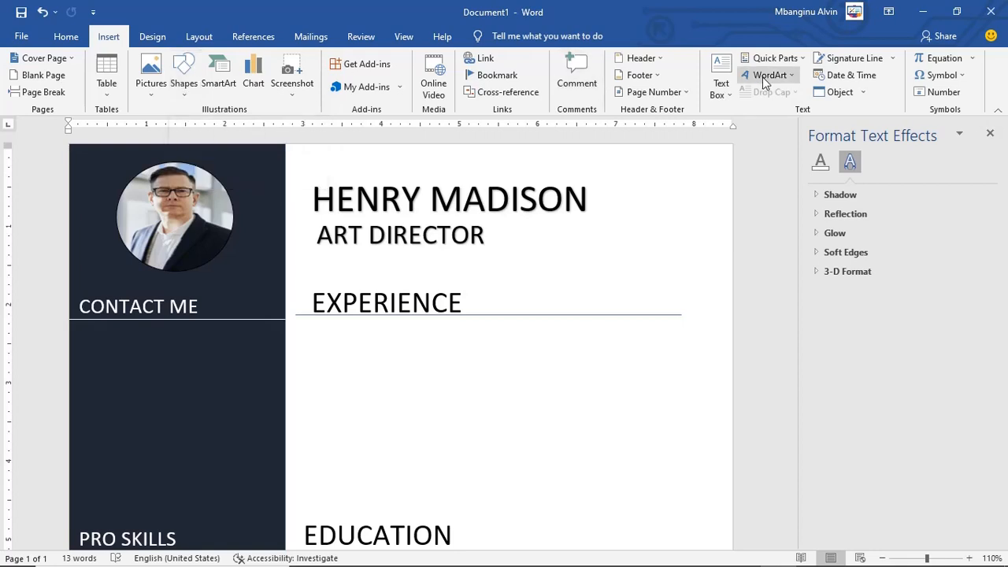
left_click(720, 70)
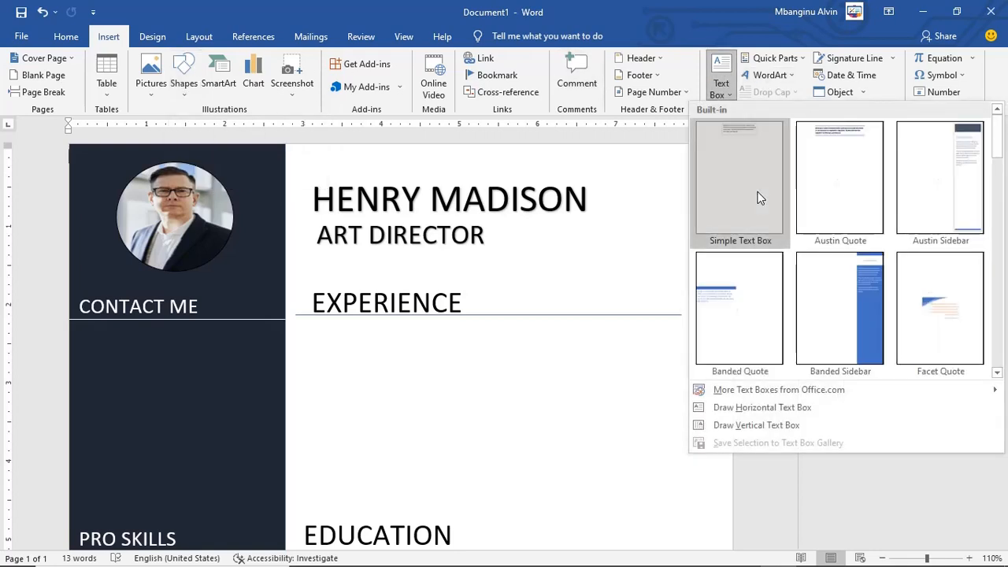
left_click(757, 185)
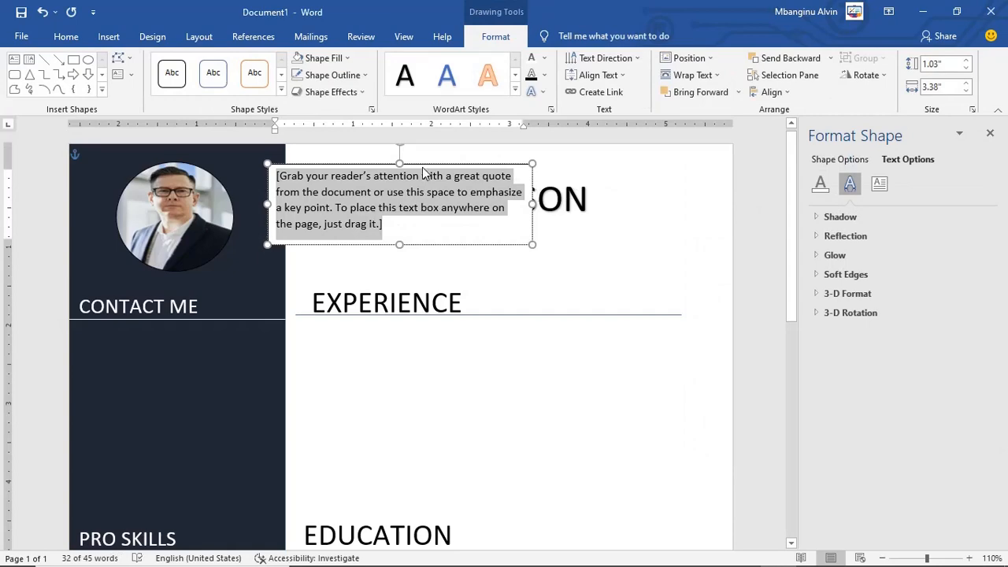
left_click_drag(423, 167, 555, 349)
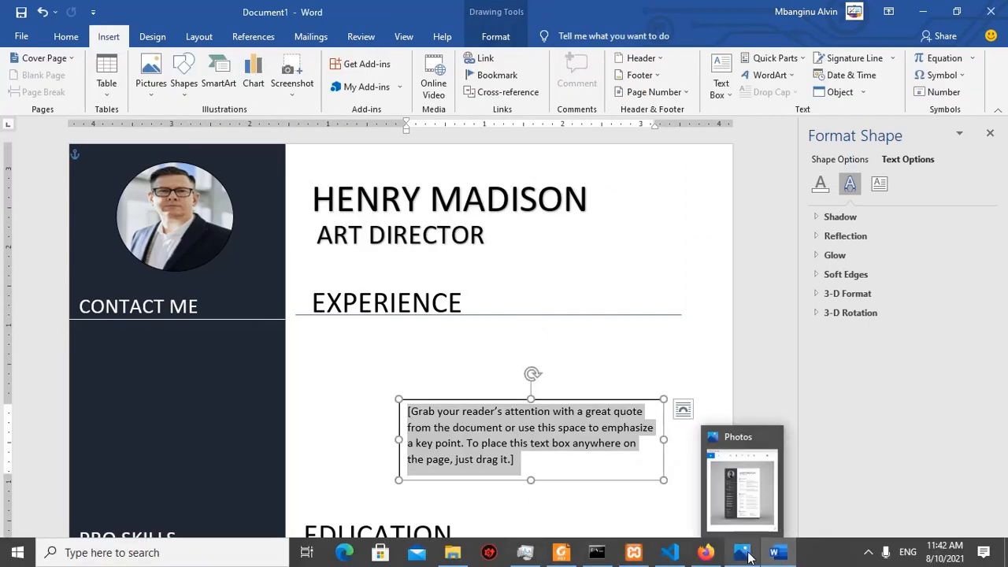
left_click(749, 452)
Step: Maximize the reference résumé image and magnify its Experience section
left_click(749, 452)
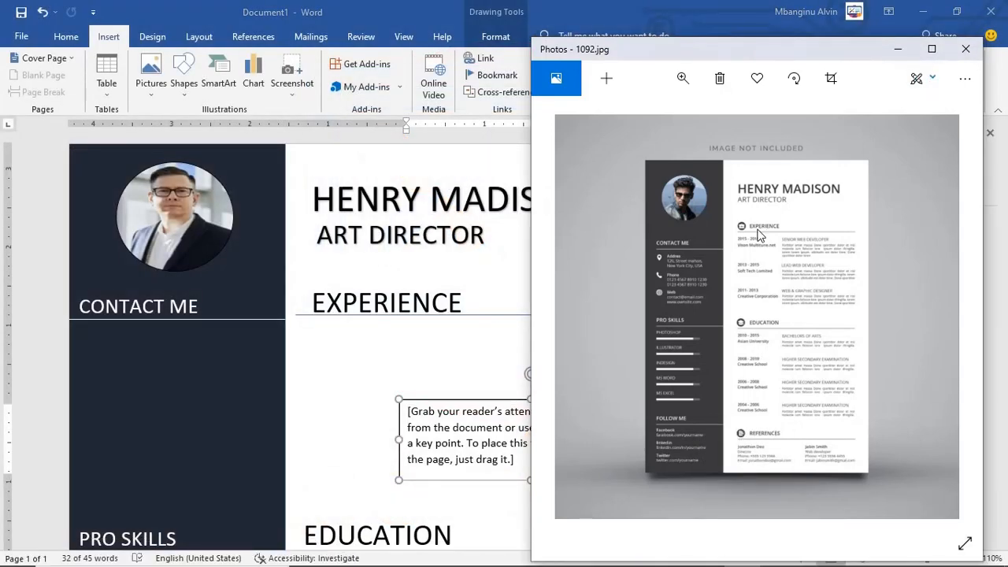
left_click(932, 48)
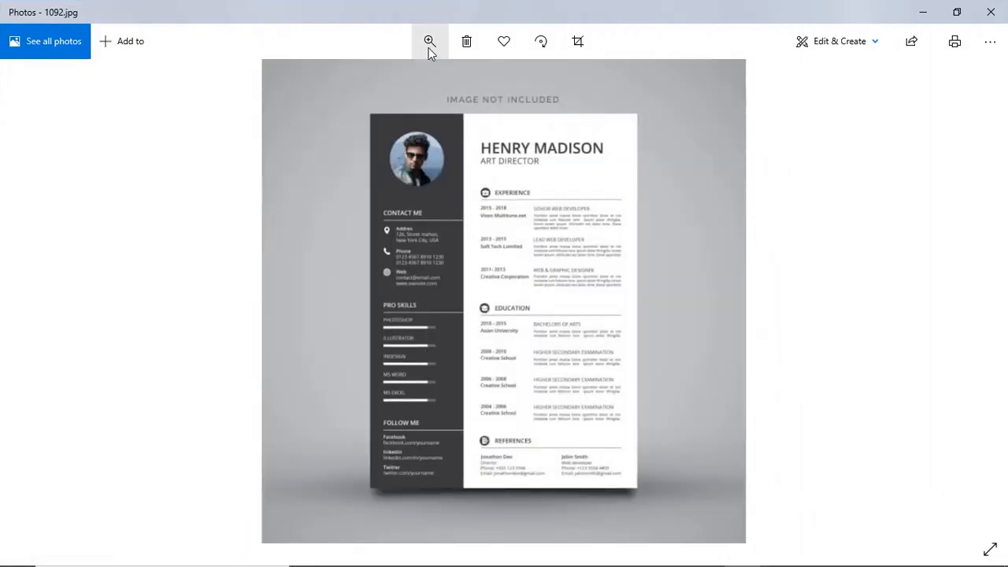
left_click(429, 42)
left_click_drag(364, 81, 383, 92)
left_click_drag(711, 207, 513, 443)
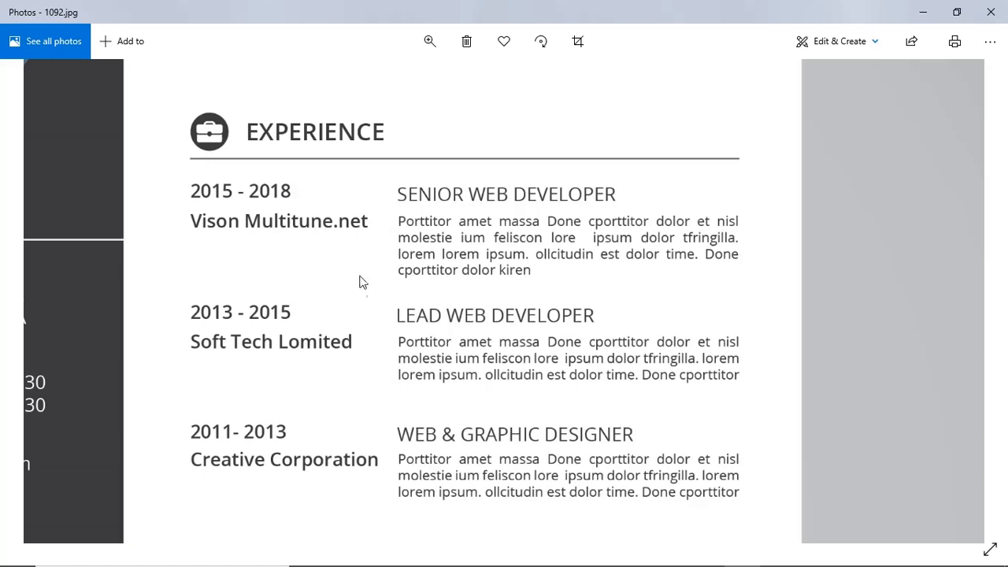
left_click(778, 553)
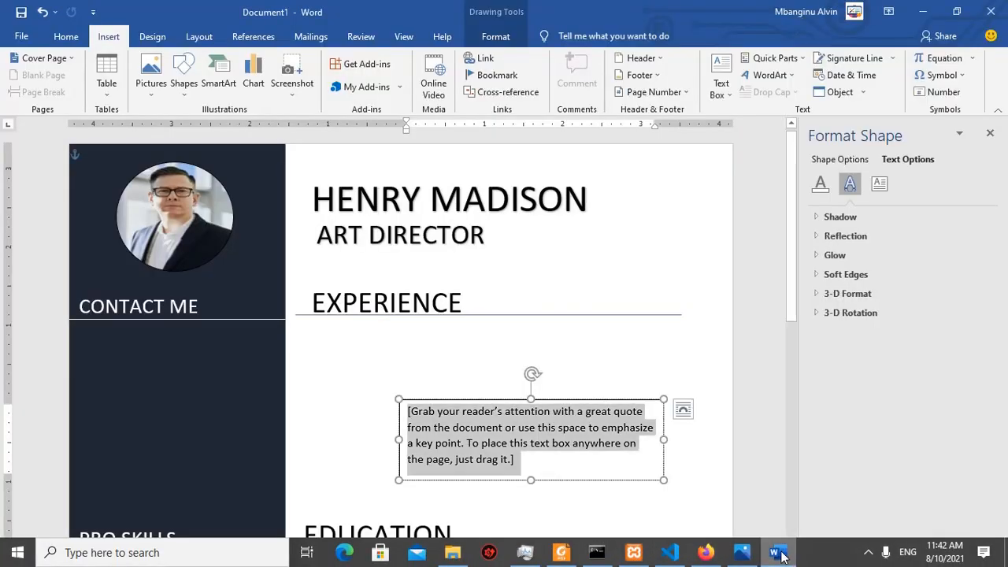
Step: Enter 2015 - 2018 in the text box, size it under EXPERIENCE, and place a copy beside it
type("2015 - 2018")
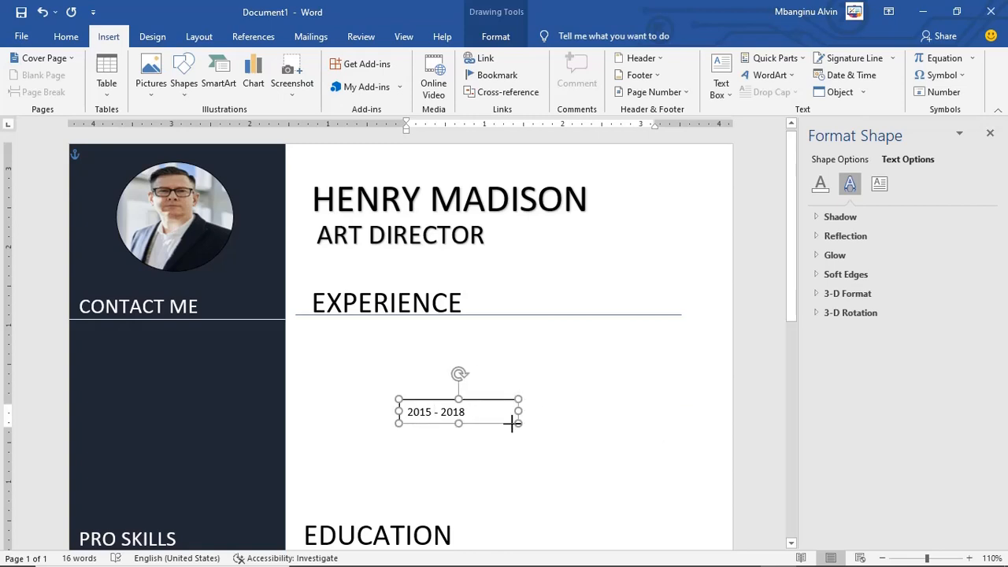
left_click_drag(513, 421, 386, 345)
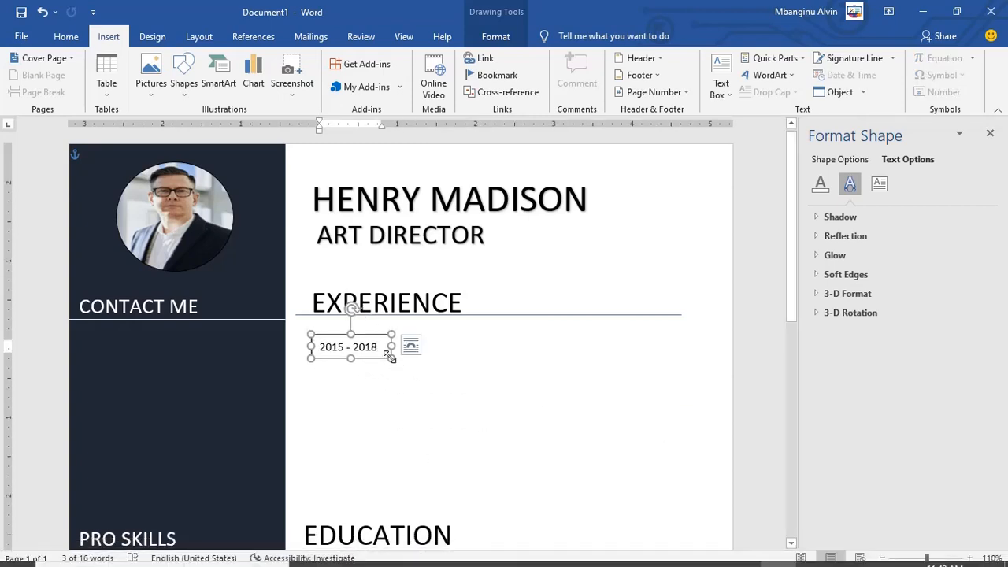
key("ctrl+c")
key("ctrl+v")
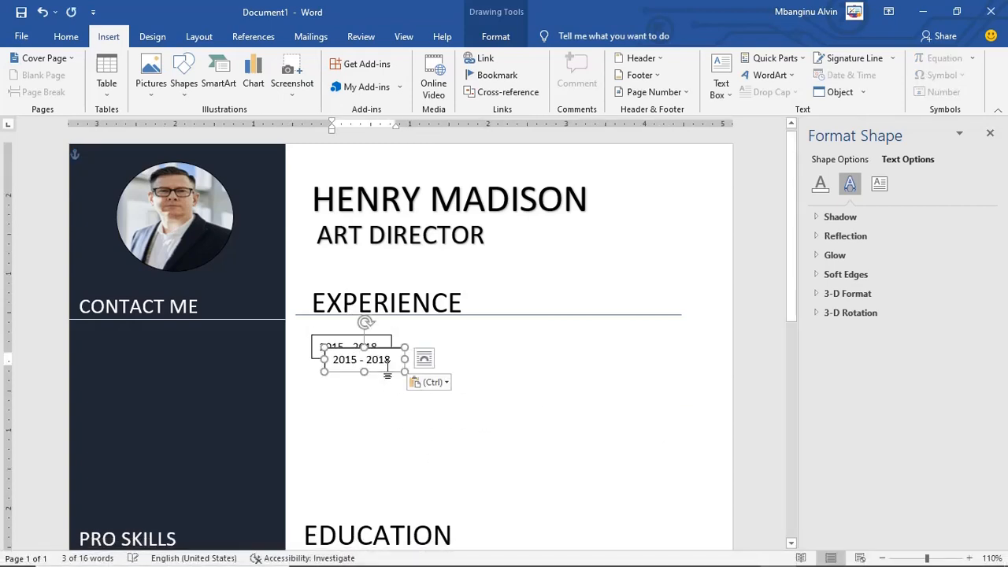
left_click_drag(376, 372, 483, 356)
Step: Replace the copied box's text with SENIOR WEB DEVELOPER, checking against the reference image
mouse_move(732, 561)
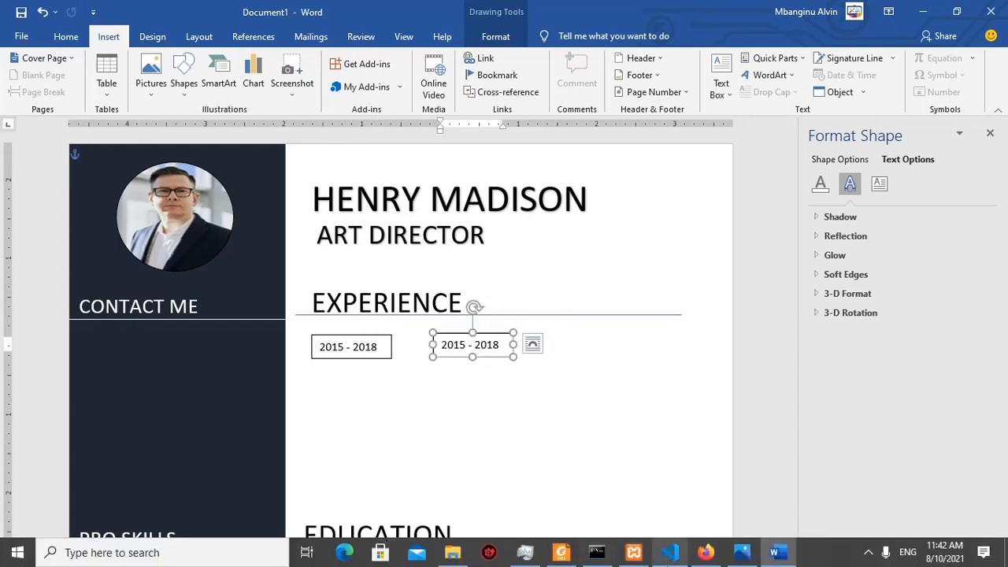
left_click(743, 554)
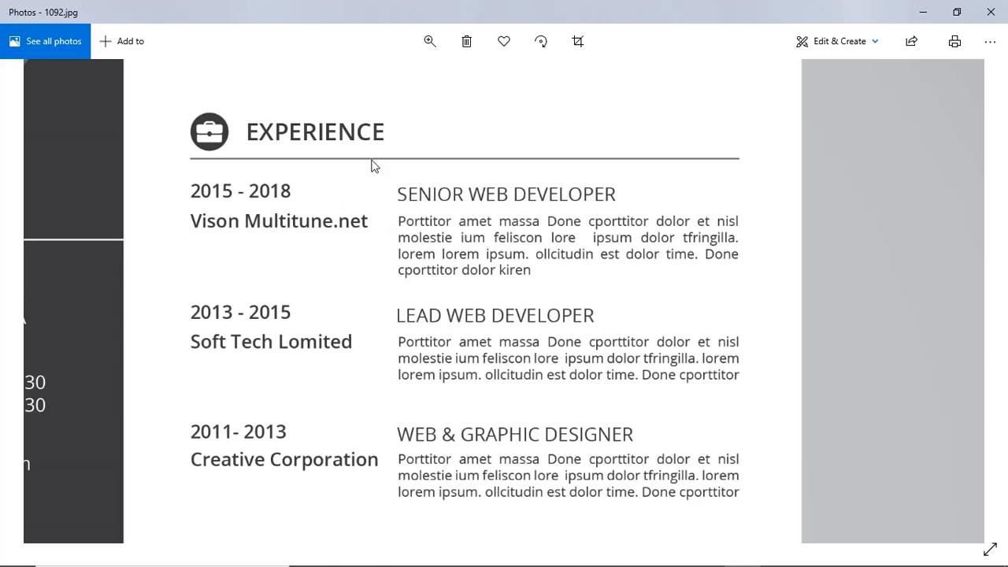
left_click(776, 553)
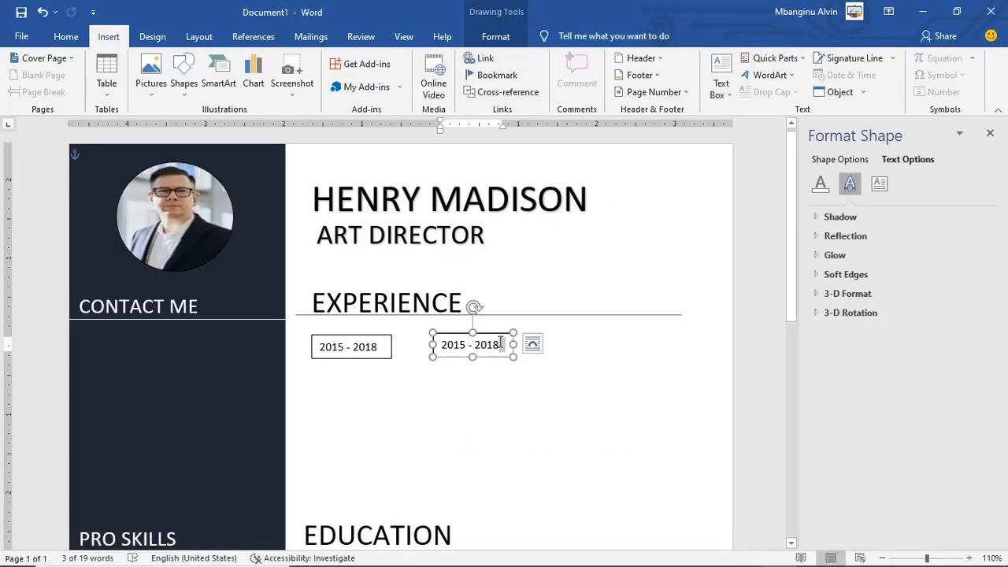
left_click(500, 345)
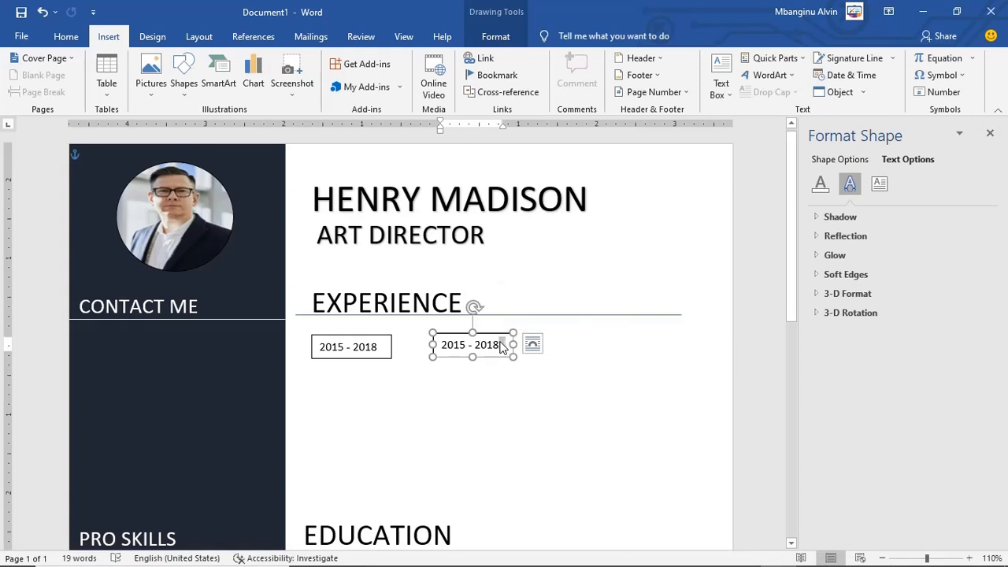
triple_click(500, 345)
type("SENIOR WEB")
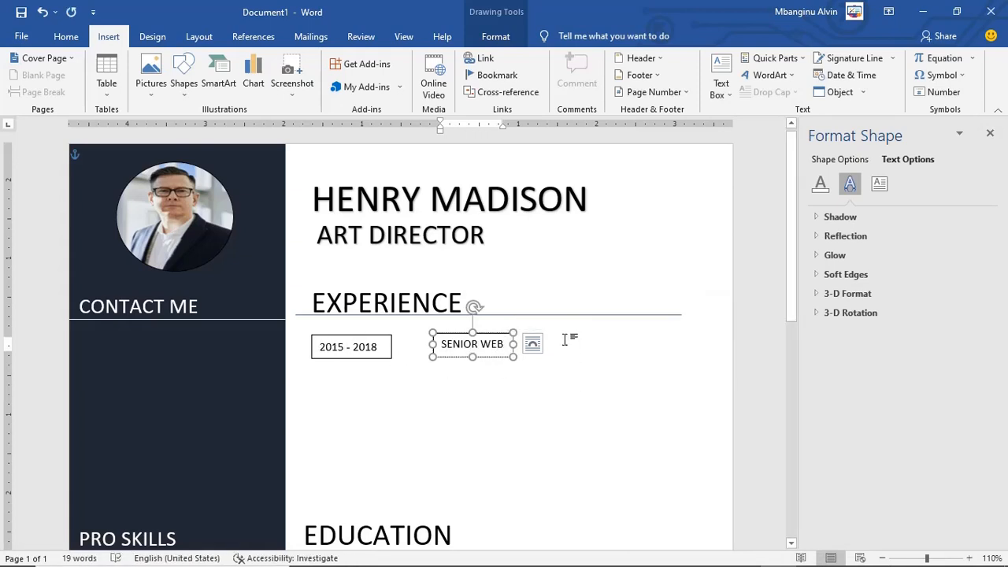
type(" DEVELOPER")
left_click(777, 553)
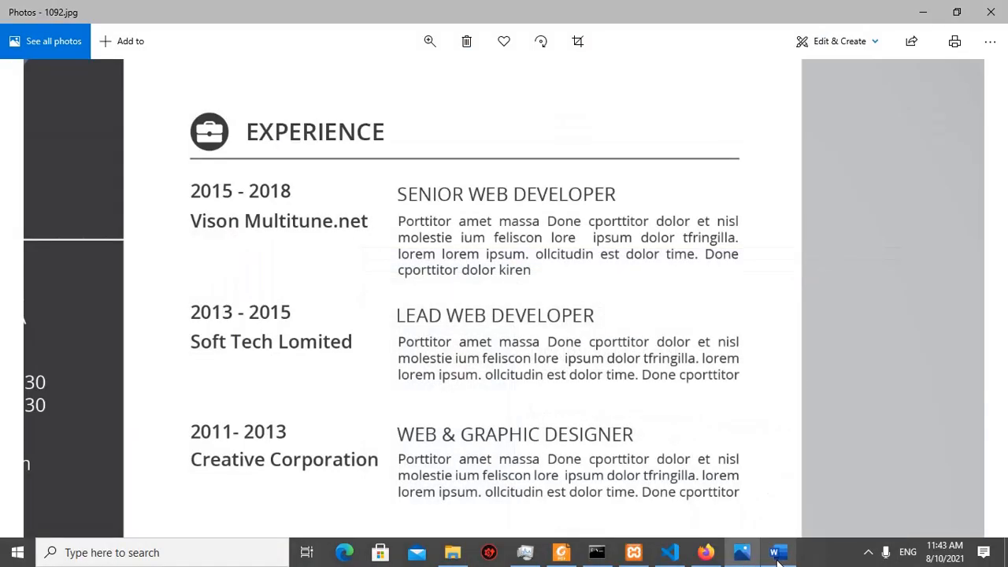
left_click(778, 553)
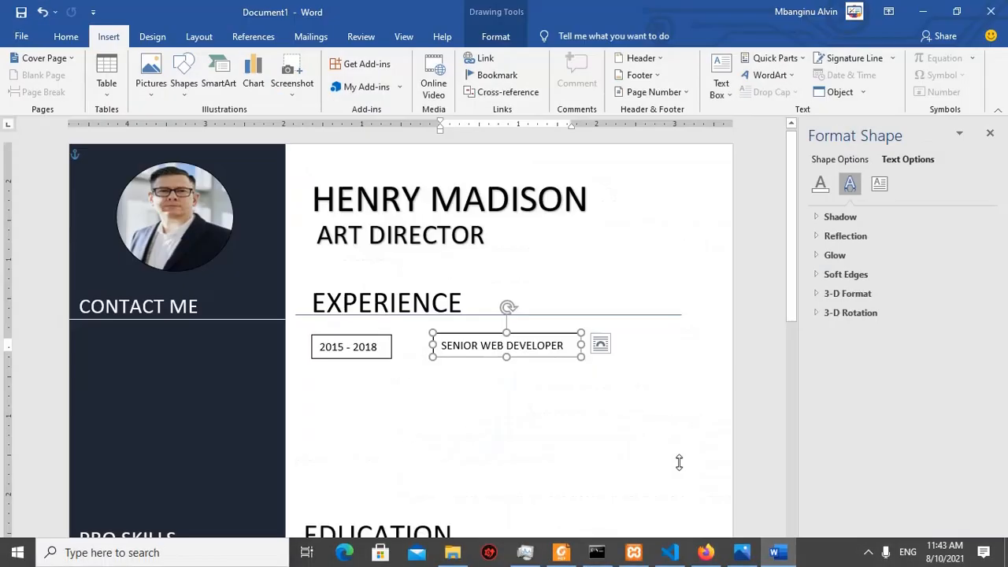
Step: Copy the title box below the dates as a one-line 'Vision Multitune.net' box in size 9
left_click_drag(493, 345, 363, 384)
triple_click(363, 385)
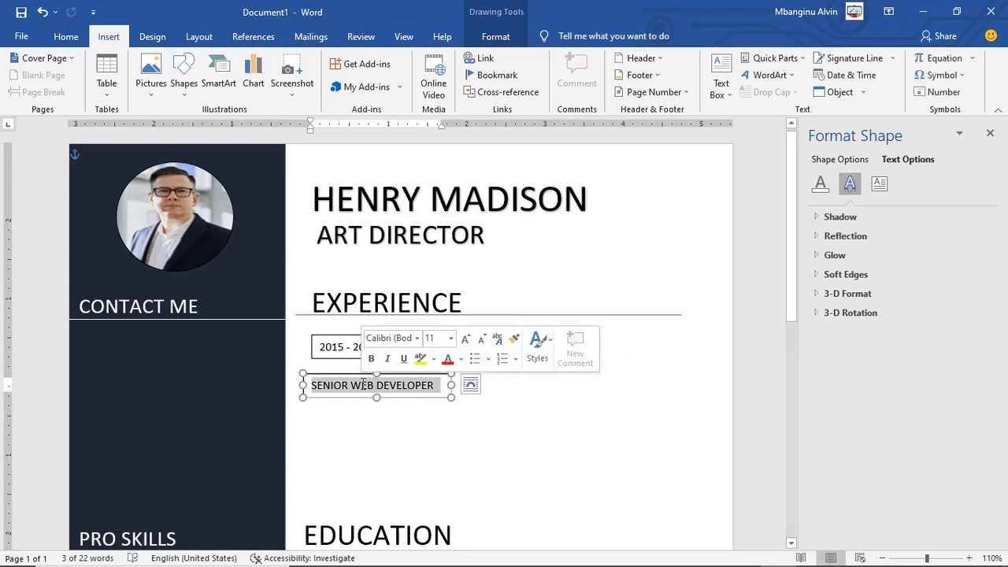
type("Vision mu")
key("BackSpace")
key("BackSpace")
type("Mul")
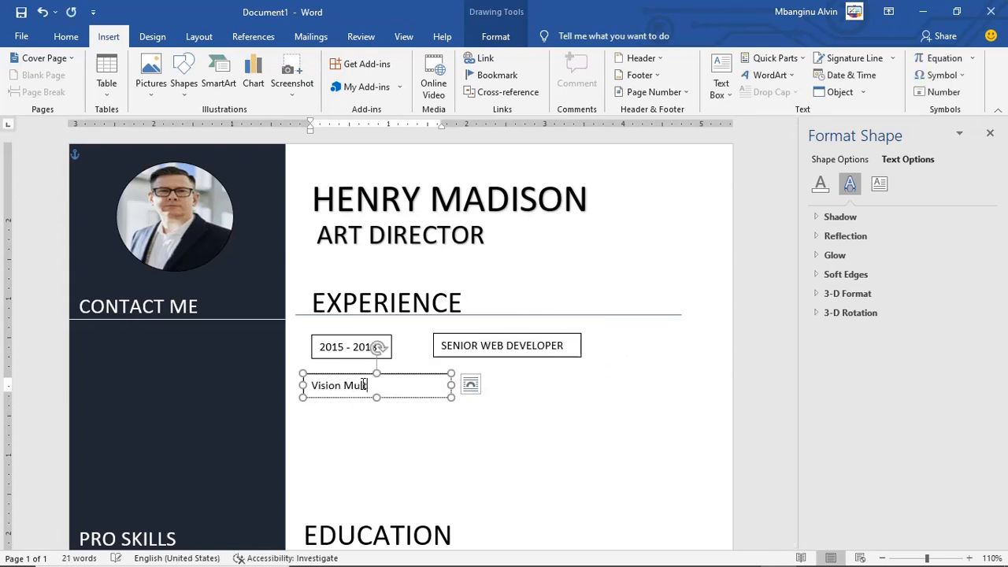
type("titune.net")
left_click_drag(450, 397, 414, 421)
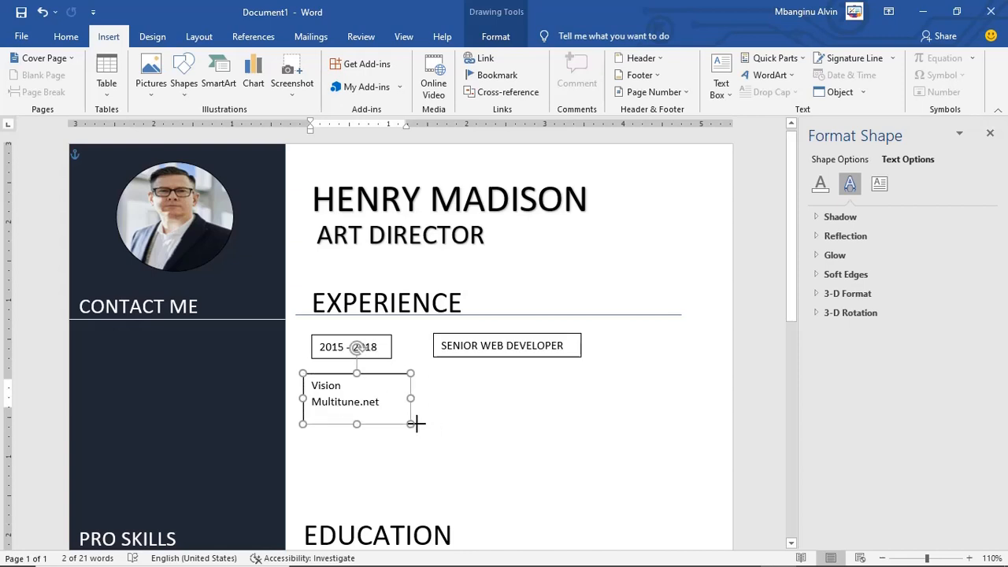
left_click(66, 37)
left_click(237, 64)
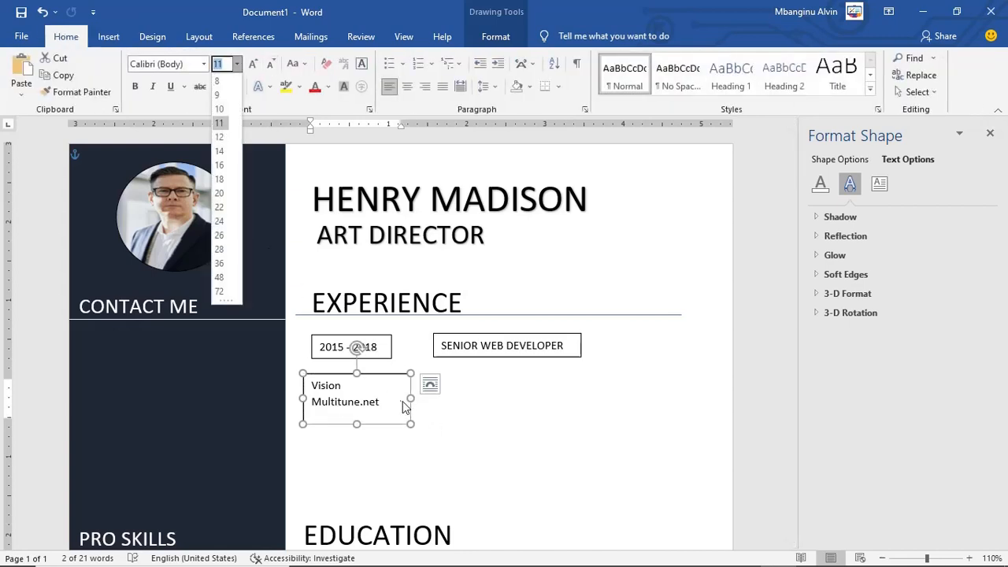
left_click(220, 95)
left_click_drag(412, 408, 410, 394)
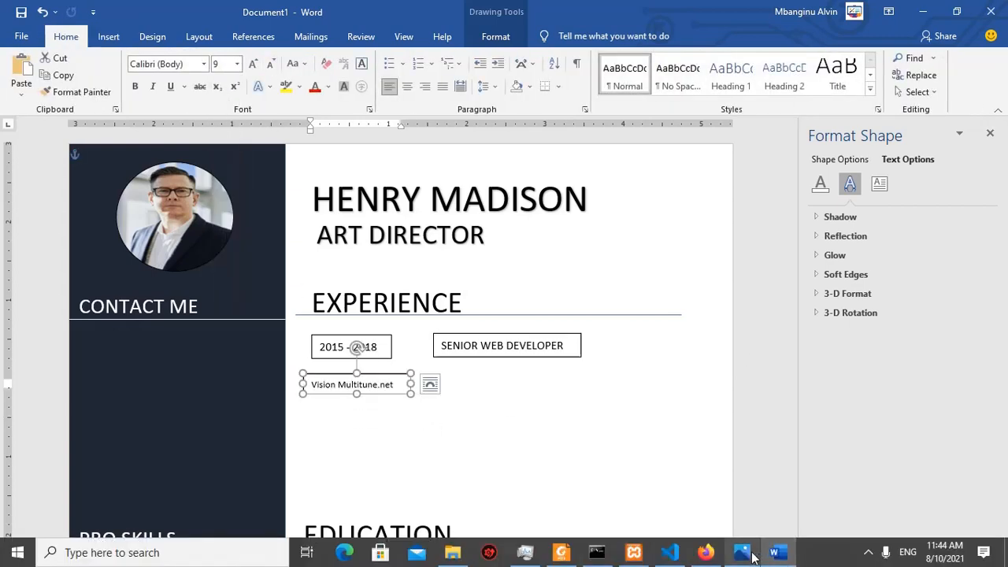
Step: Paste a larger copy under SENIOR WEB DEVELOPER and fill it with filler description text
left_click(753, 558)
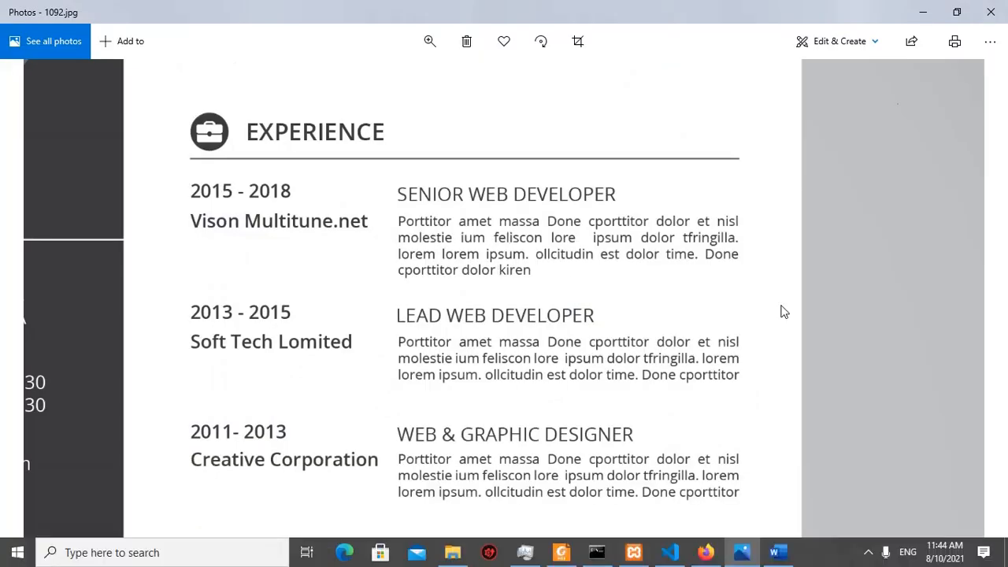
left_click(778, 552)
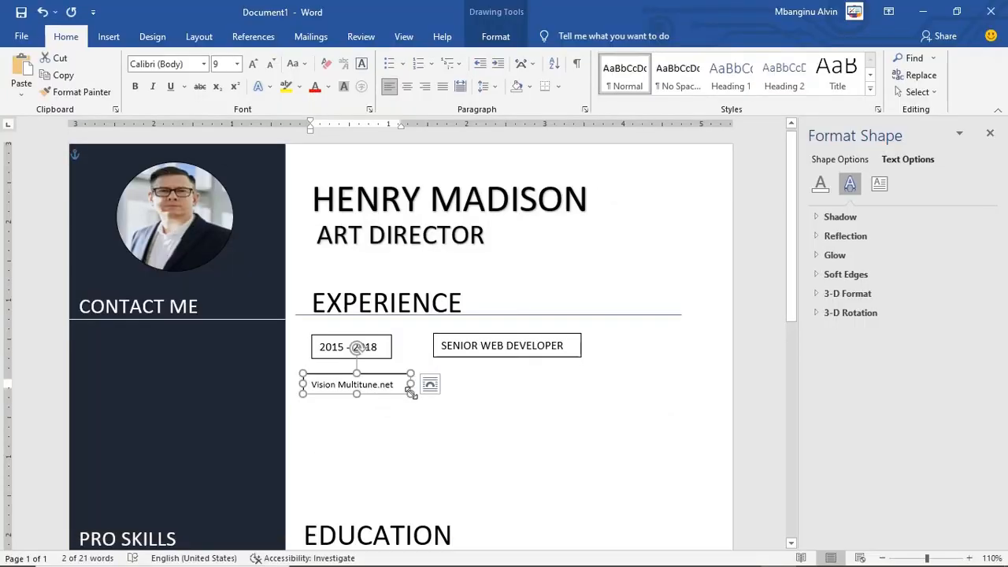
key("ctrl+v")
left_click_drag(424, 408, 521, 439)
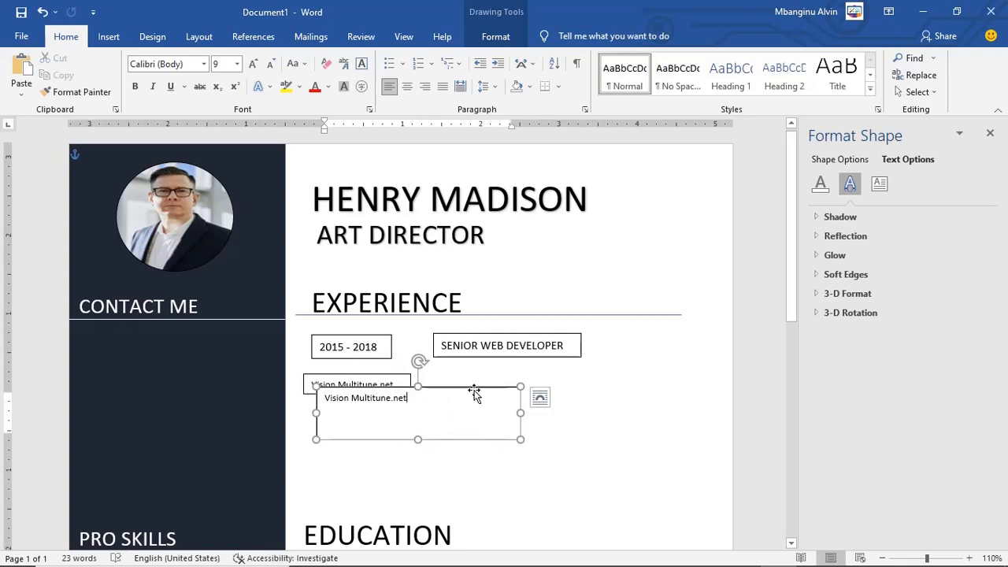
left_click_drag(474, 391, 597, 374)
type("sla ald al salja al e")
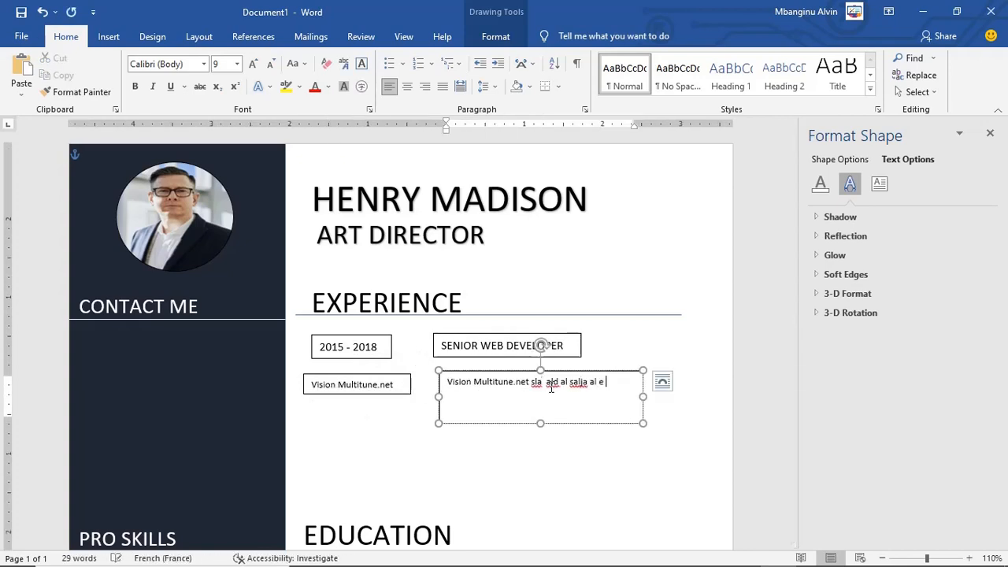
type(" aohje a lisaha  sfeafa afe ra a eerera")
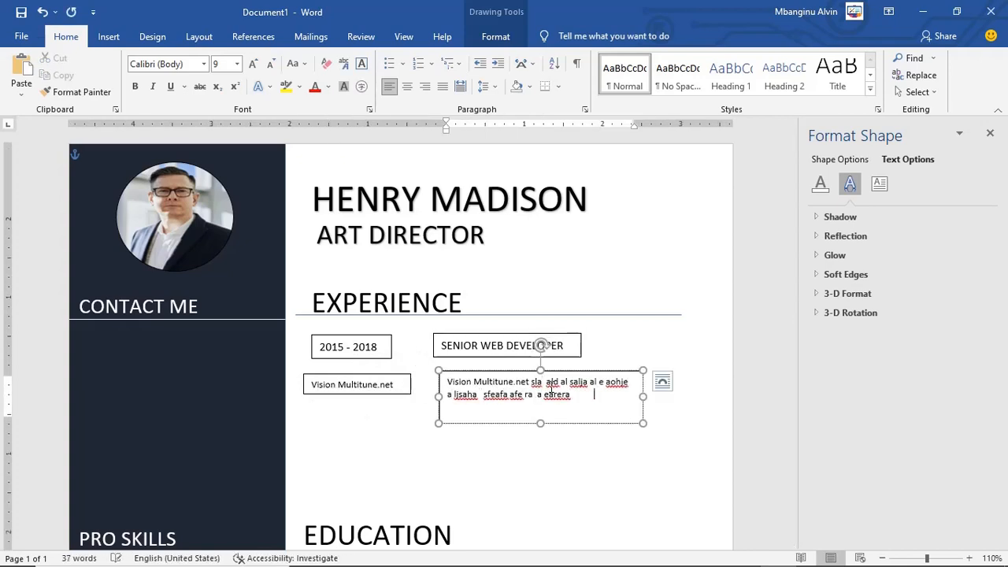
type("           afear aerara  area  aetta reata wat a tat a y")
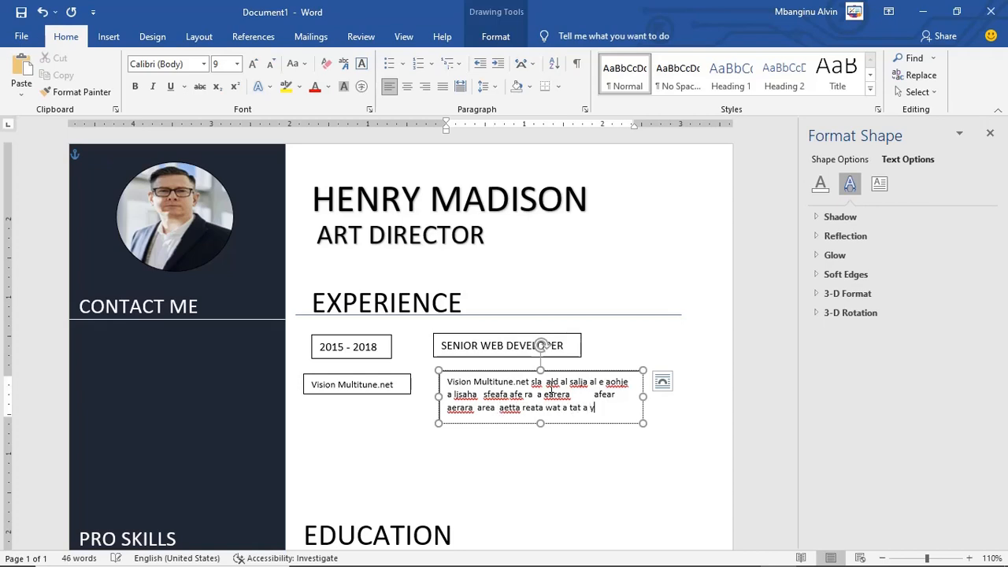
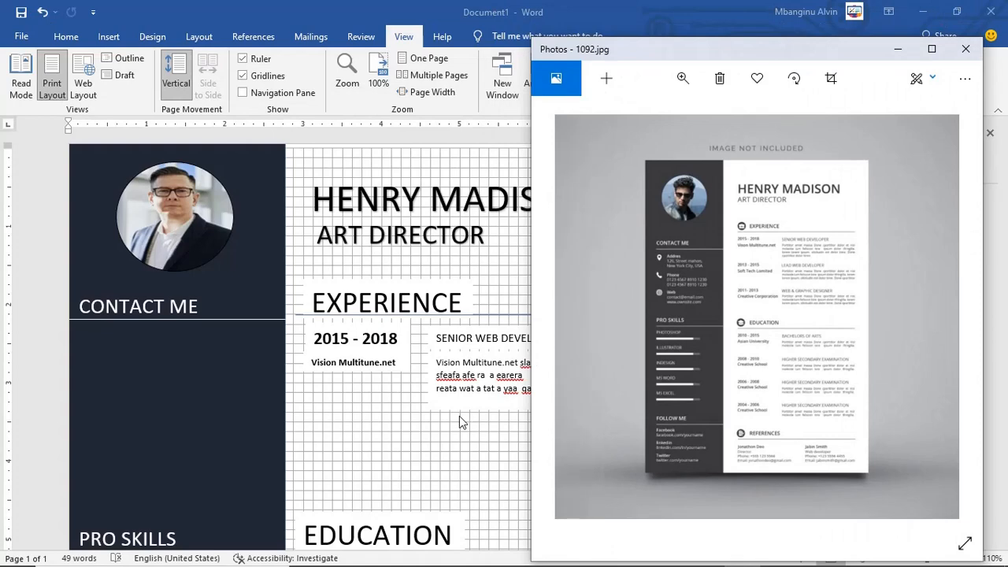
Step: Select the Vision Multitune.net box, then turn off the View tab's Gridlines
left_click(369, 362)
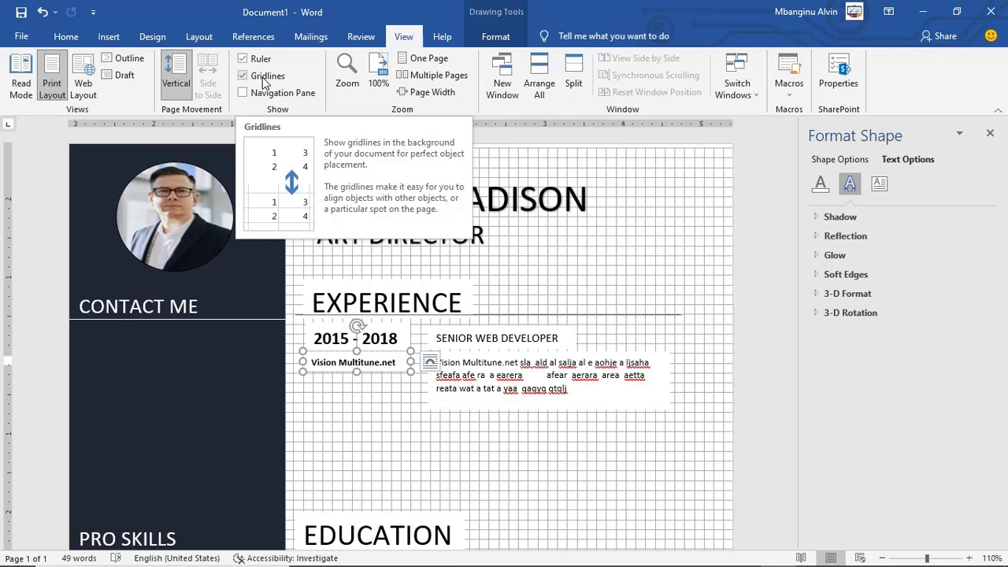
left_click(244, 76)
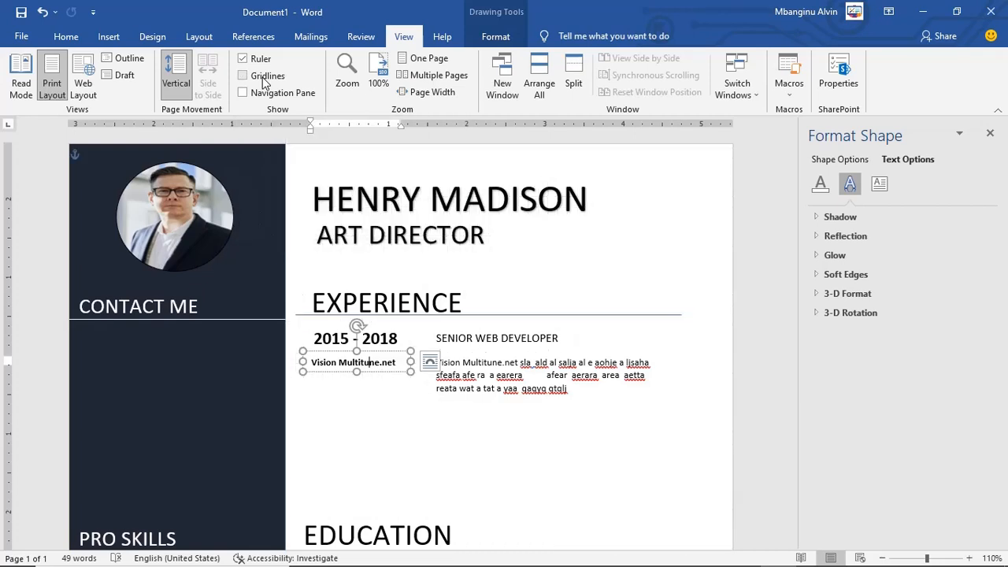
Step: Select the date, SENIOR WEB DEVELOPER, Vision Multitune.net and description boxes and paste a duplicate
left_click(409, 441)
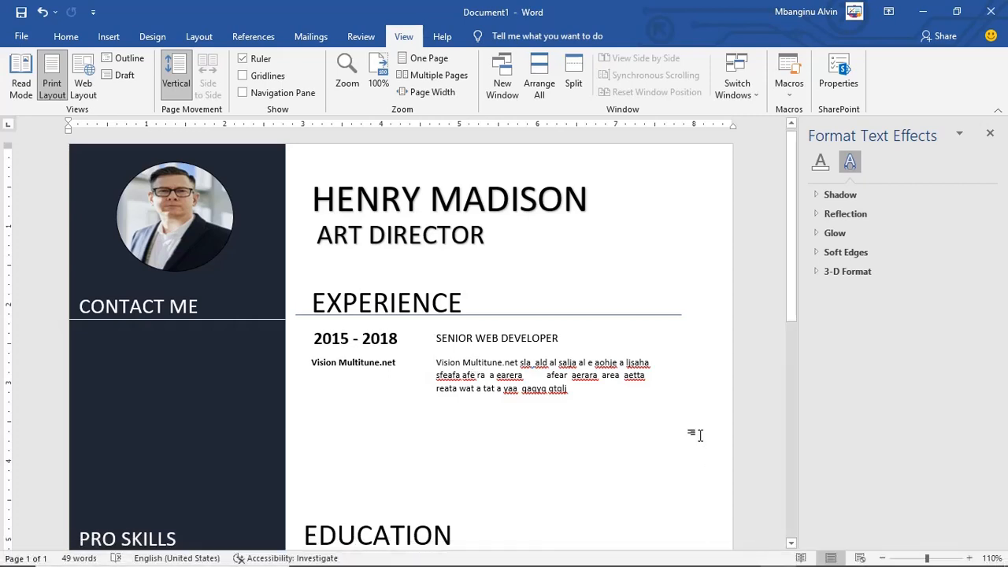
left_click(373, 339)
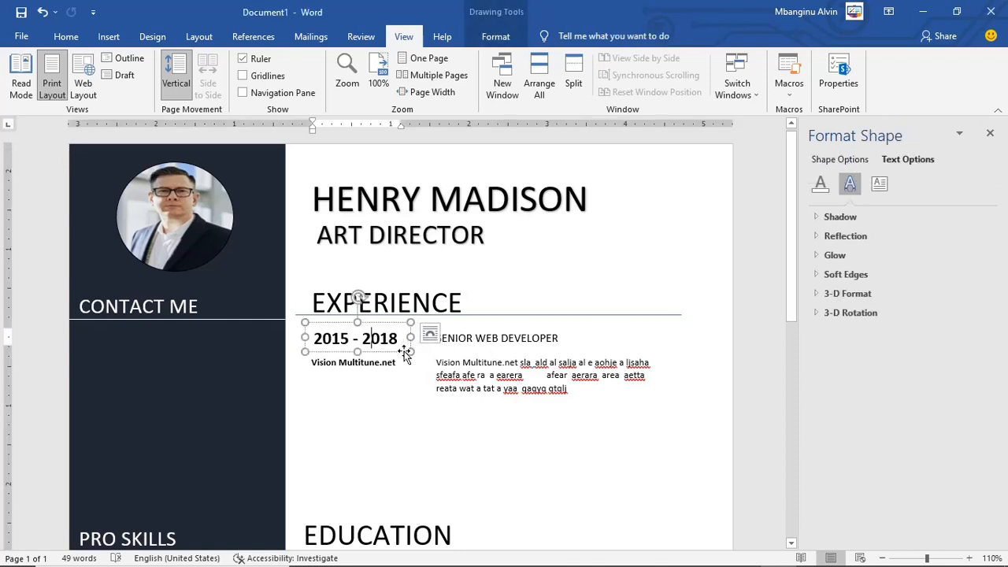
left_click(406, 349)
left_click(475, 350, "shift")
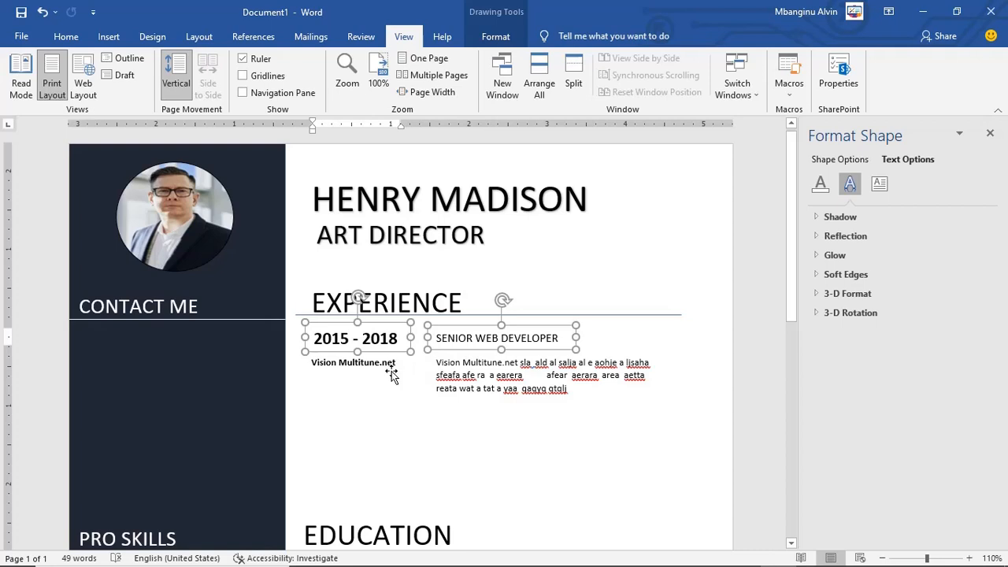
left_click(391, 367, "shift")
left_click(484, 381, "shift")
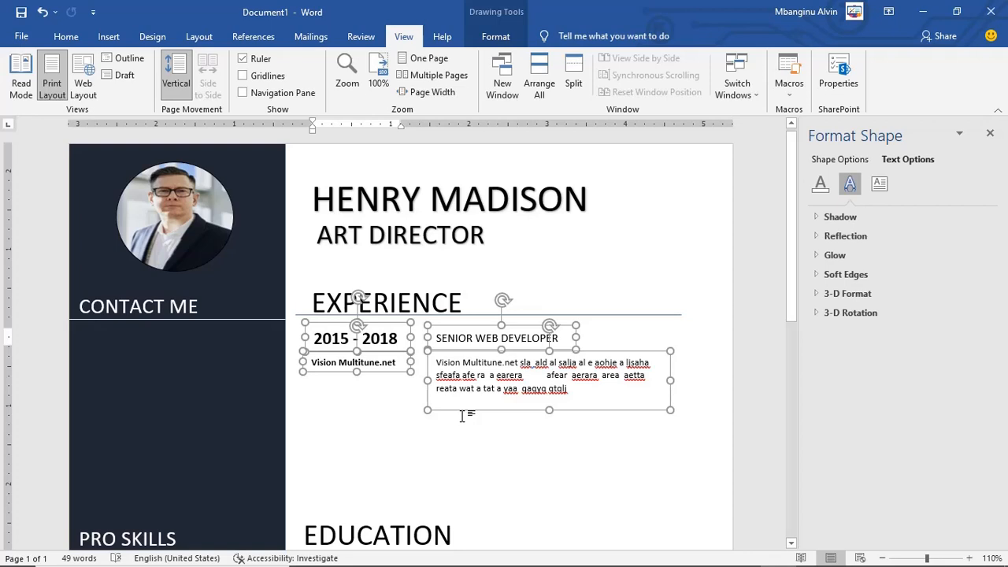
key("ctrl+v")
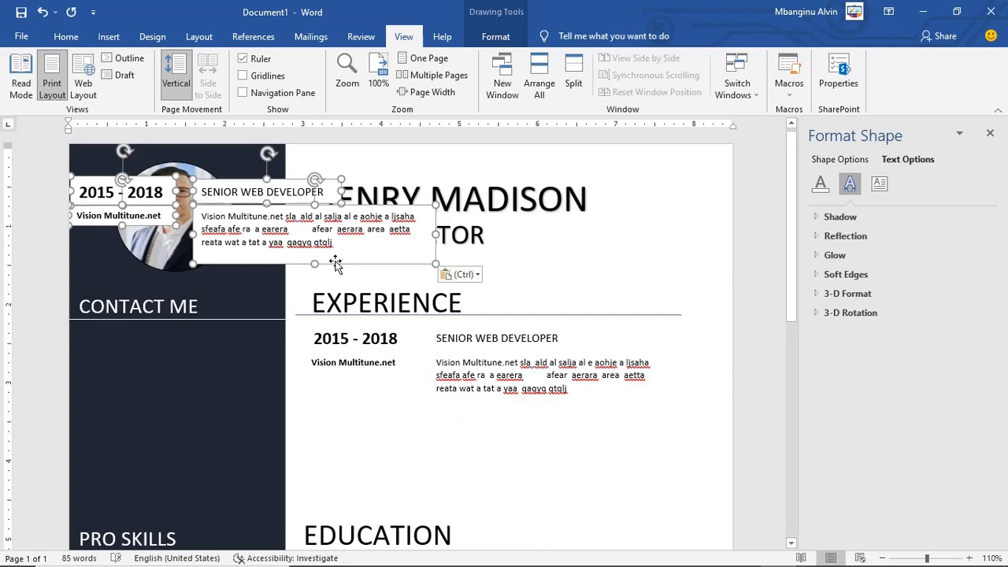
Step: Move the copied entry below the first job and change its start year to 2013
left_click_drag(340, 263, 581, 481)
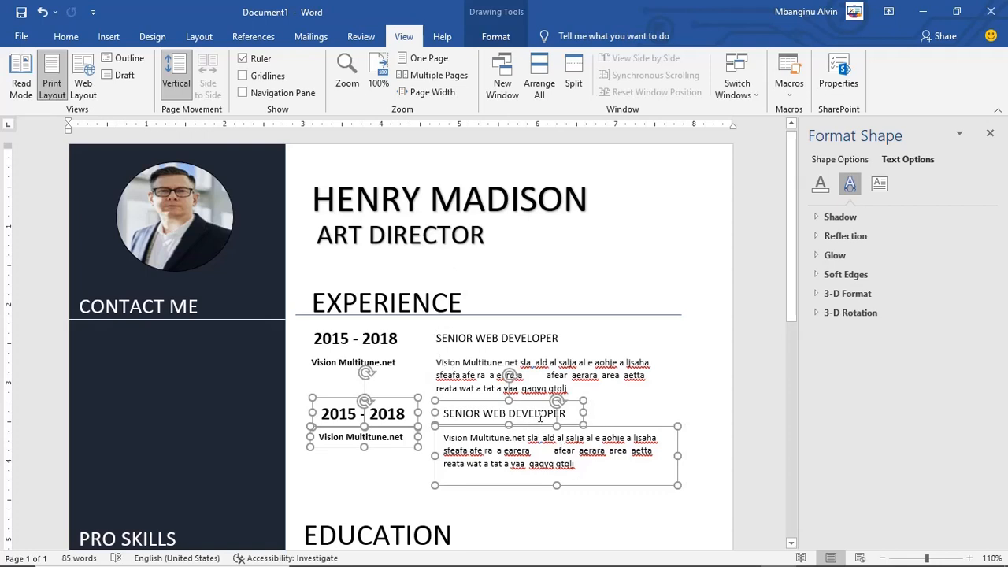
left_click(665, 382)
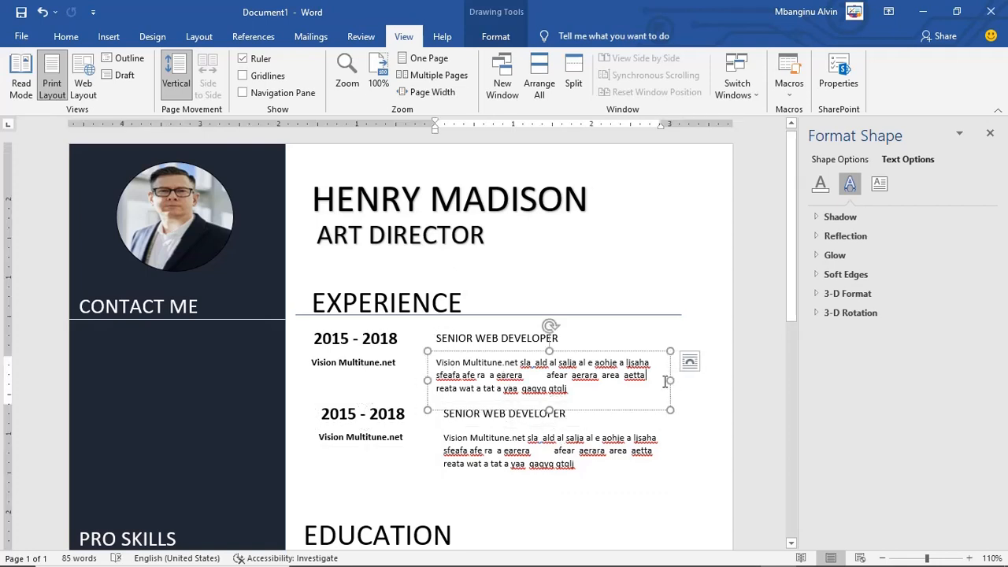
left_click(571, 455)
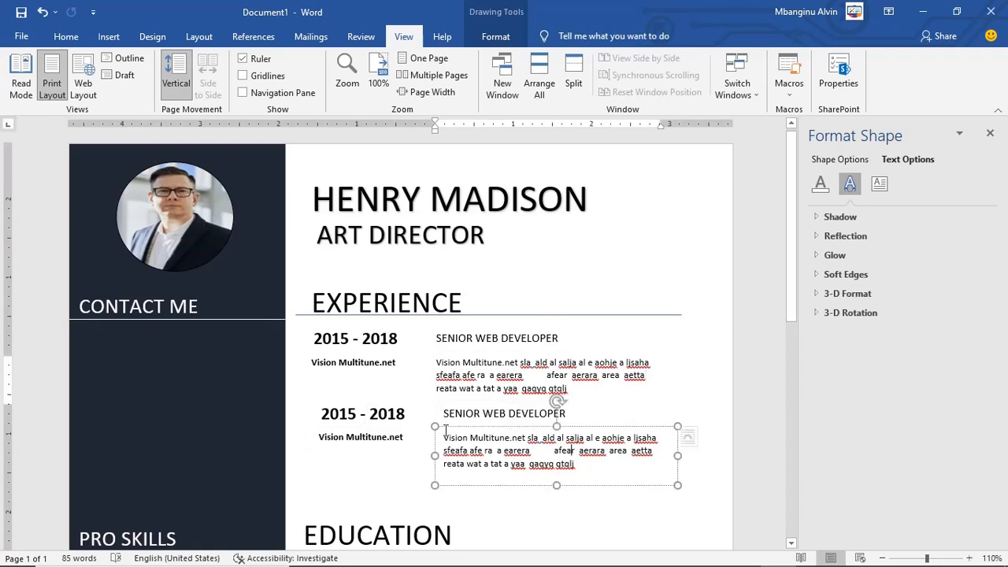
left_click(356, 414)
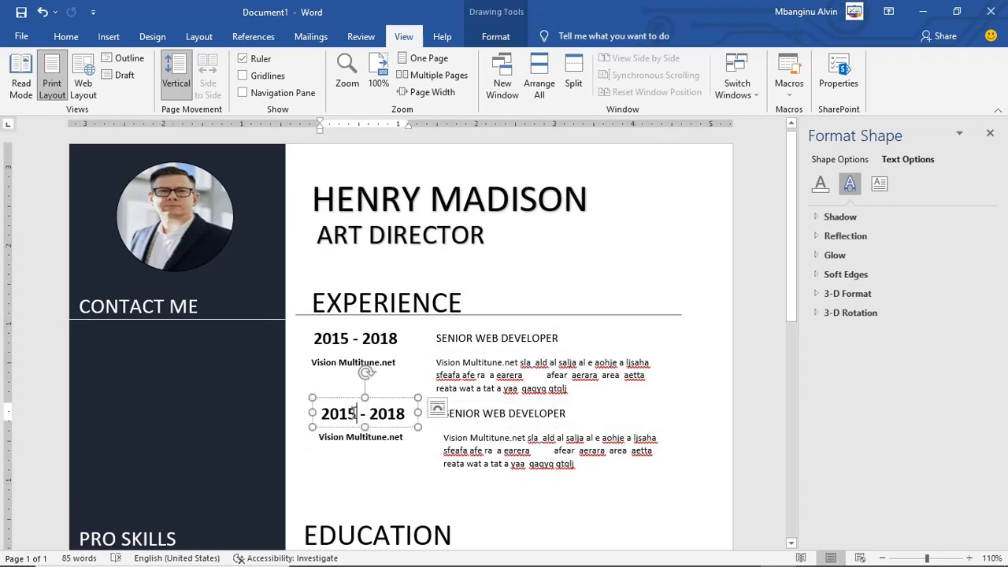
key("BackSpace")
type("3")
Step: Retitle the copied entry LEAD WEB DEVELOPER
left_click(471, 414)
left_click_drag(471, 414, 445, 412)
key("BackSpace")
key("Delete")
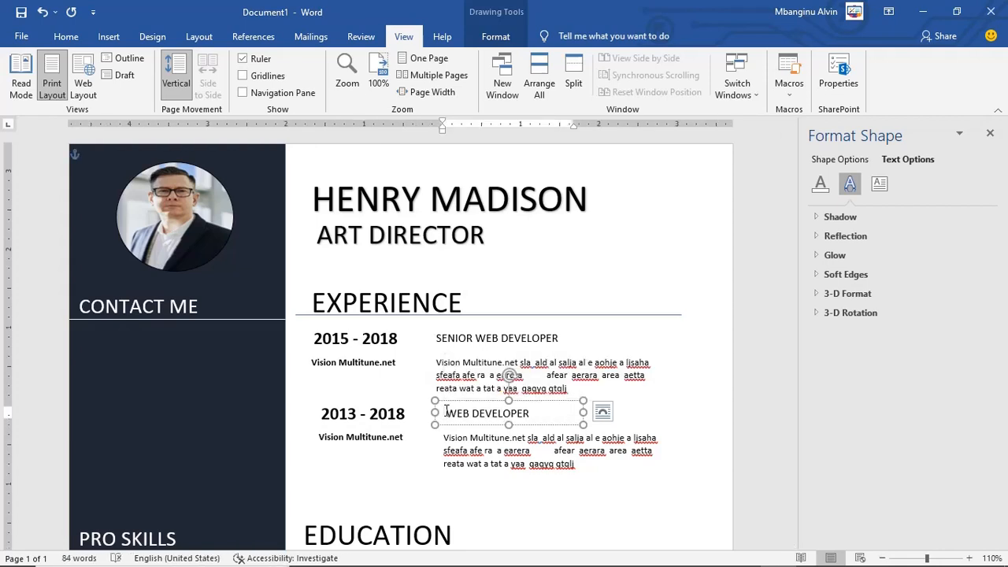
type("LEAD")
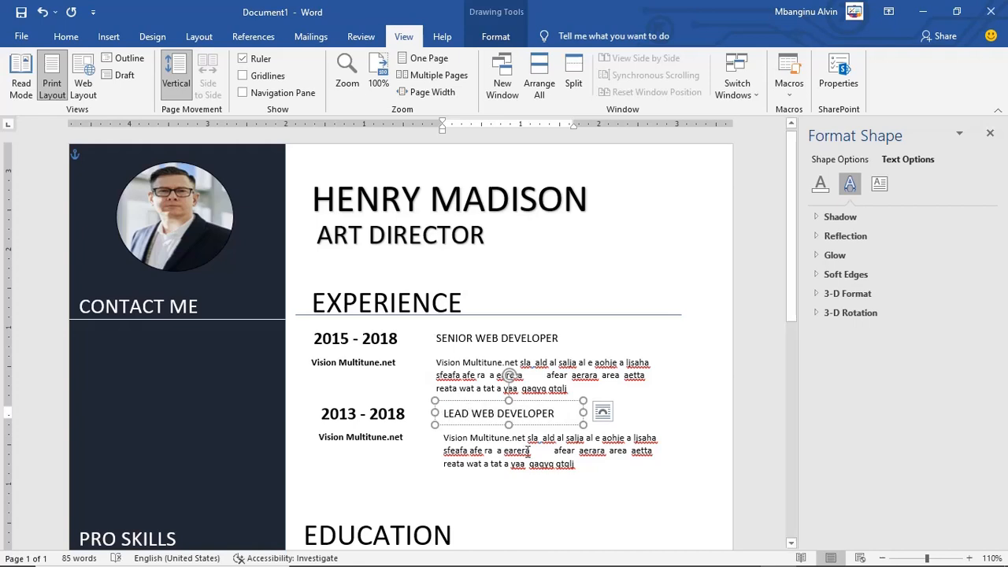
left_click(527, 451)
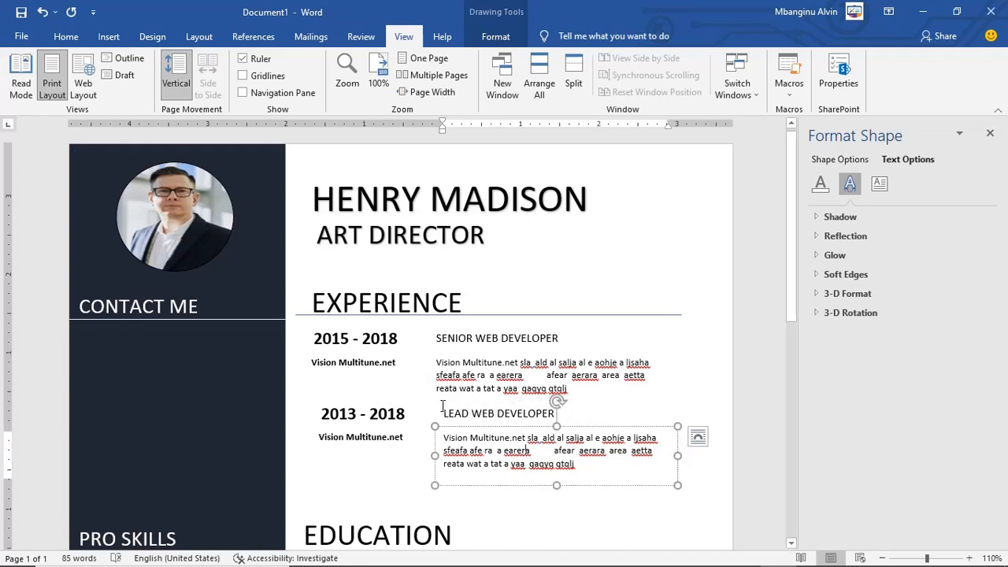
scroll(382, 392, "down", 5)
scroll(381, 392, "down", 1)
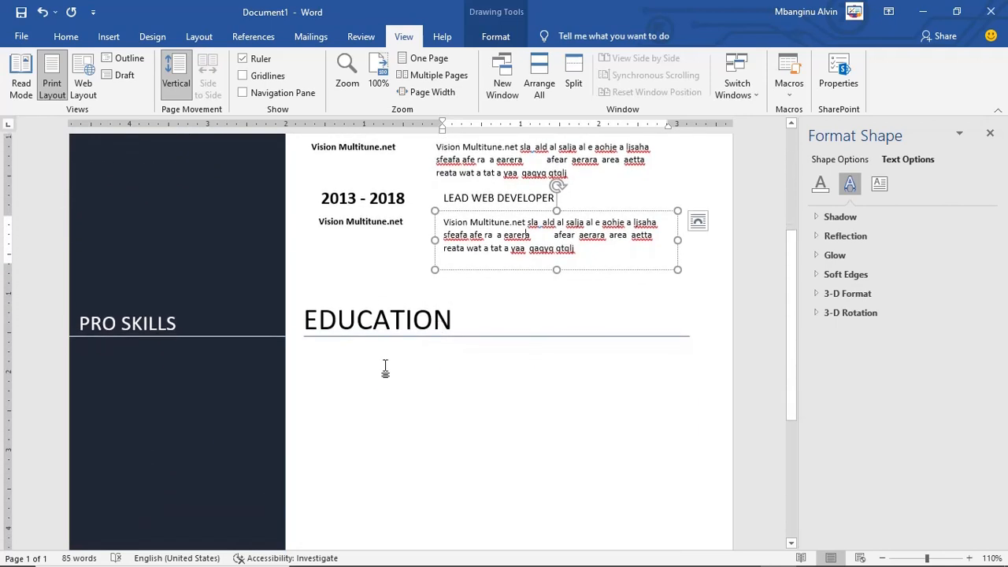
scroll(385, 368, "down", 4)
scroll(385, 367, "up", 2)
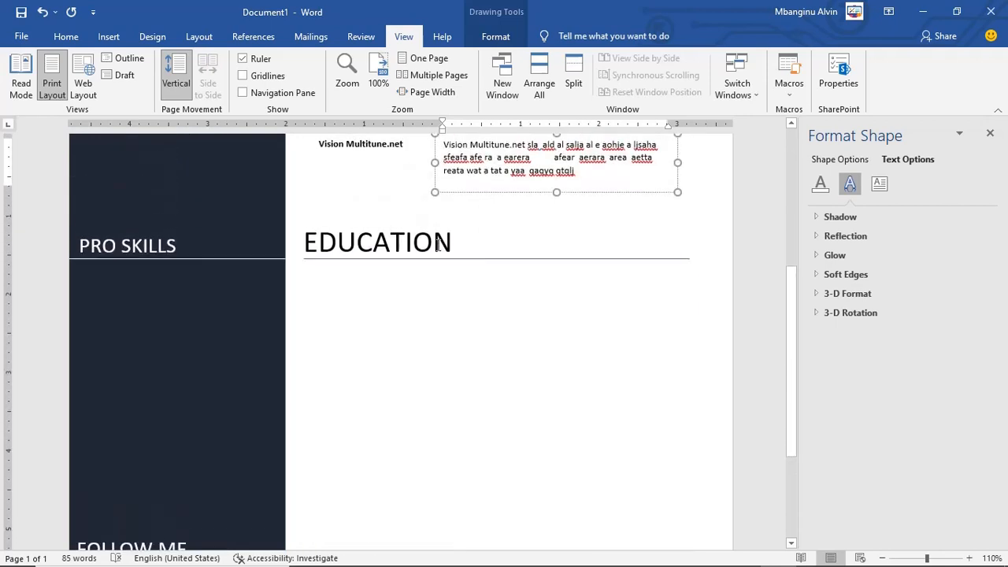
scroll(378, 162, "up", 4)
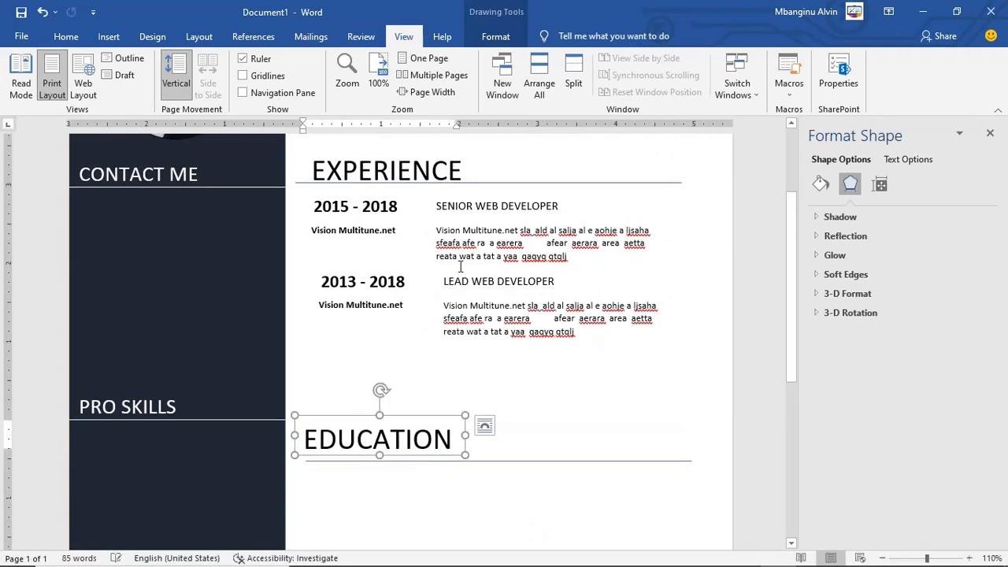
Step: Paste a third copy of the entry and nudge it into place below the second
left_click(440, 270)
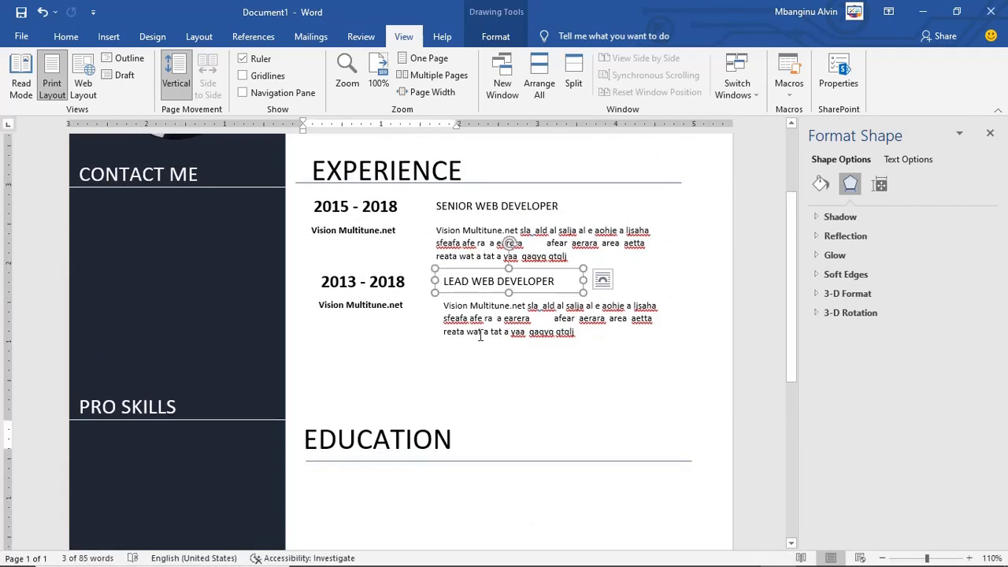
left_click(560, 374)
scroll(563, 373, "up", 3)
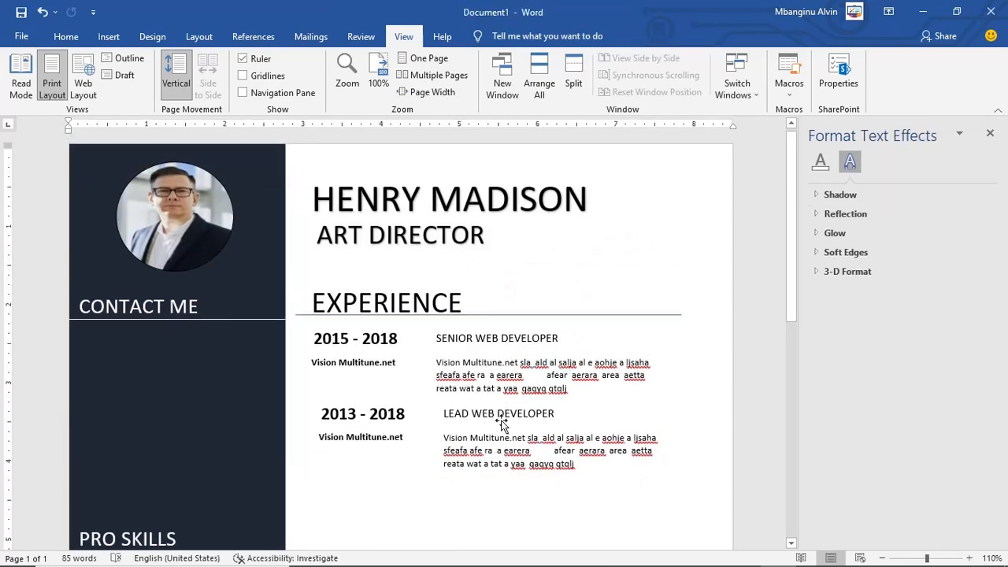
key("ctrl+v")
left_click_drag(625, 467, 623, 470)
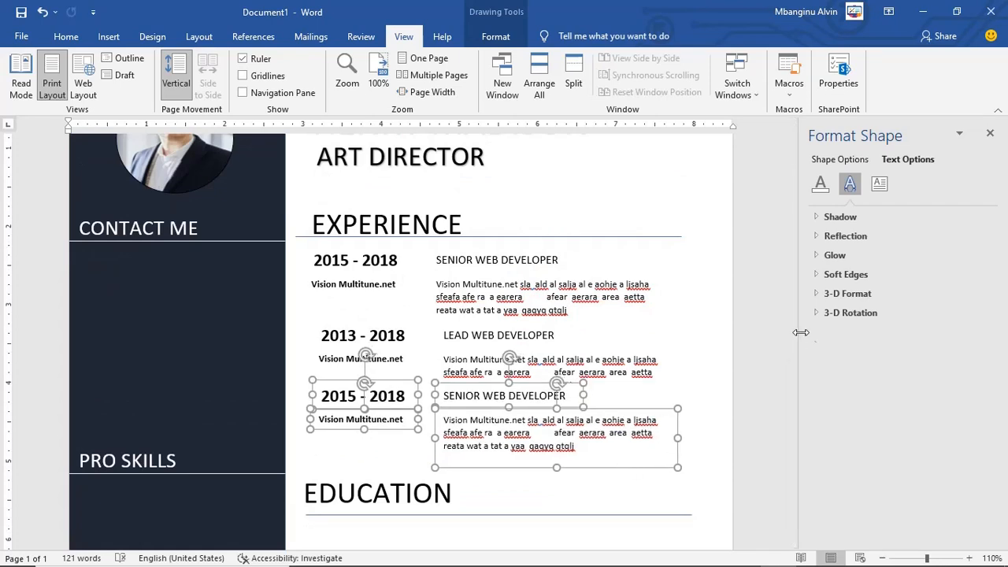
left_click_drag(789, 338, 788, 337)
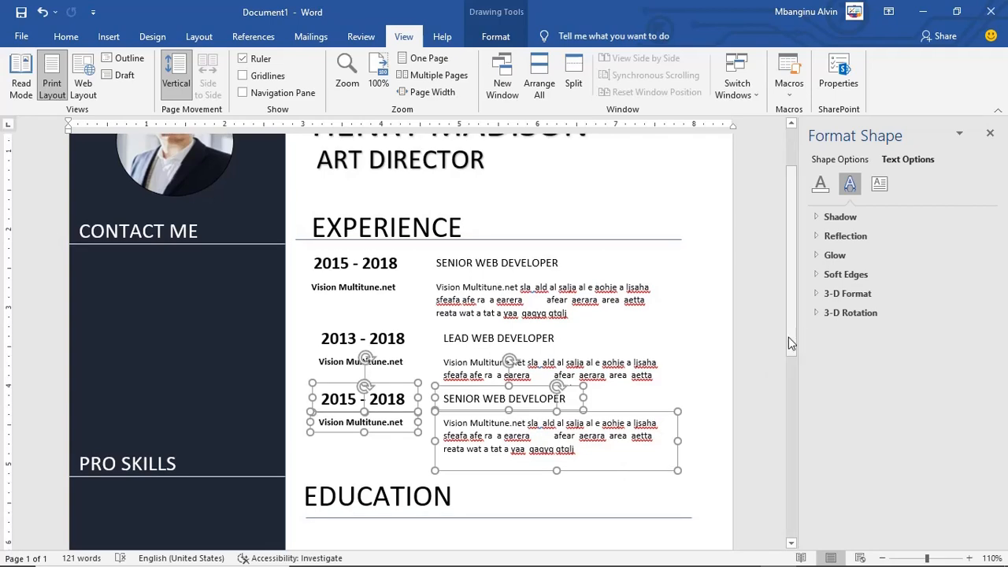
left_click(709, 365)
scroll(709, 364, "down", 2)
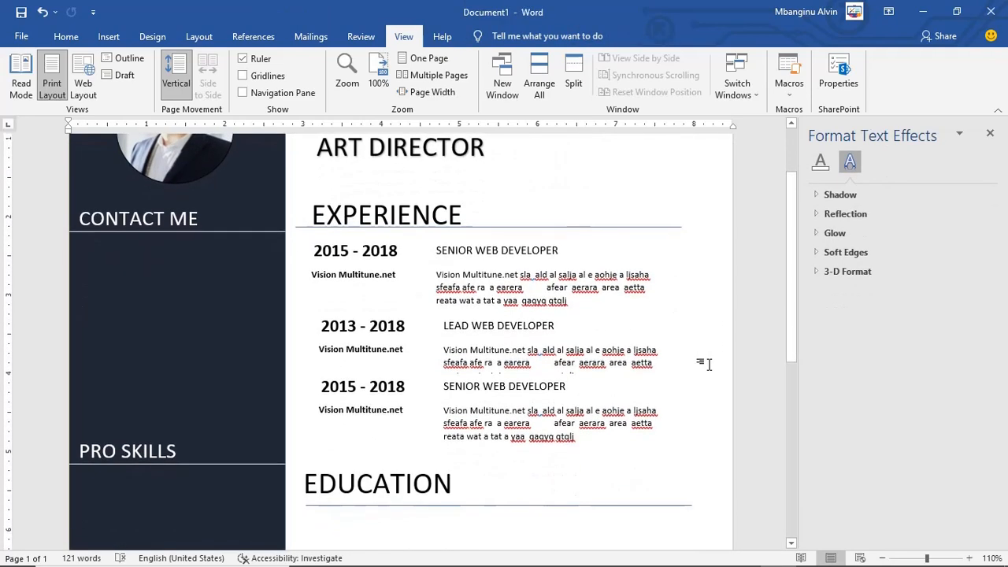
left_click(644, 276)
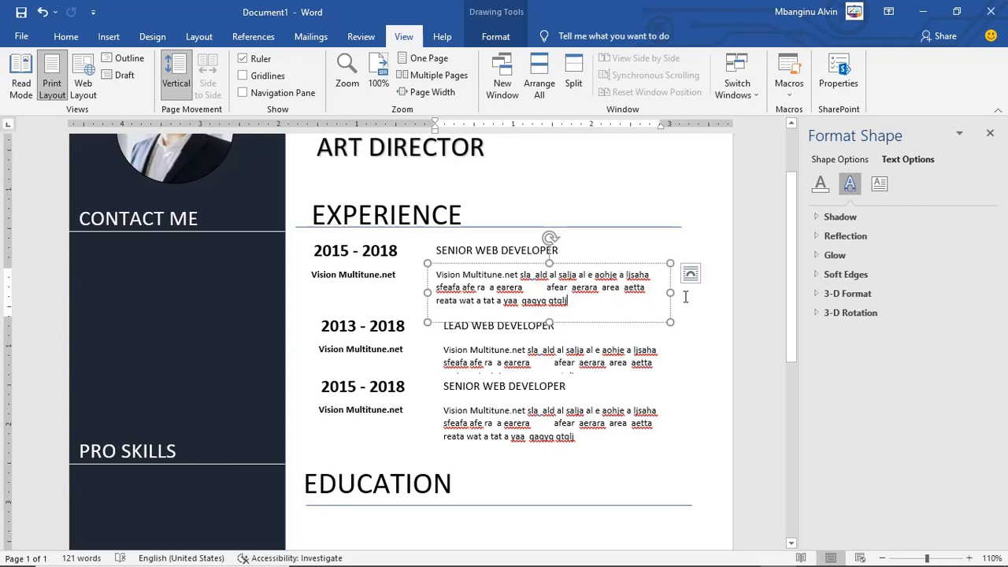
Step: Widen the first job's description box and lengthen its text with repeated filler
left_click_drag(670, 293, 722, 290)
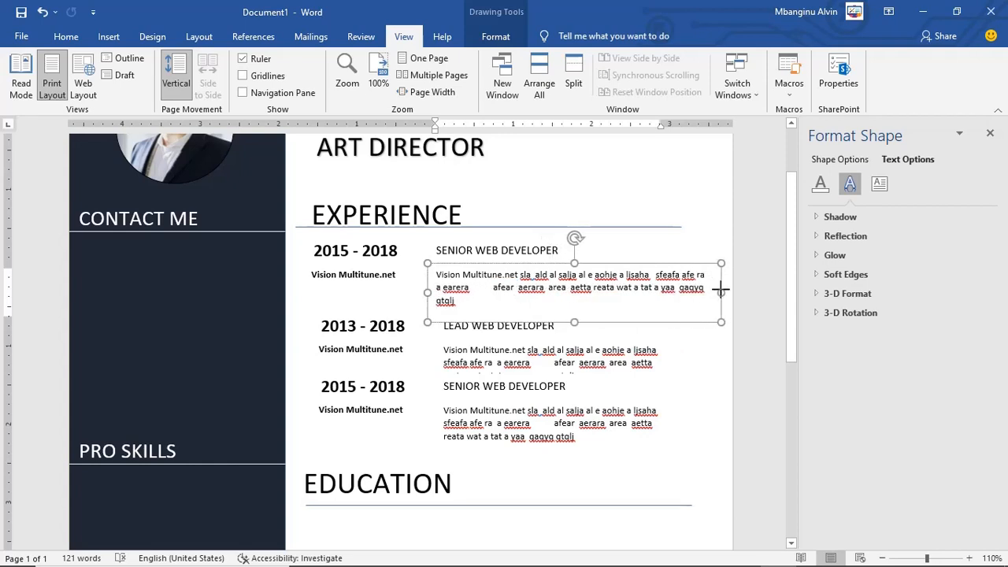
left_click(517, 301)
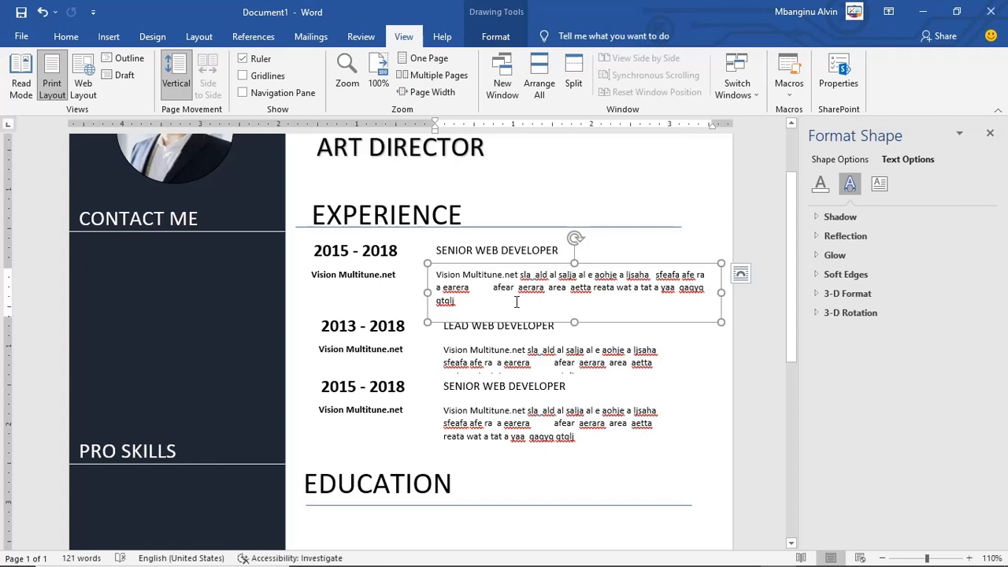
left_click_drag(516, 302, 498, 286)
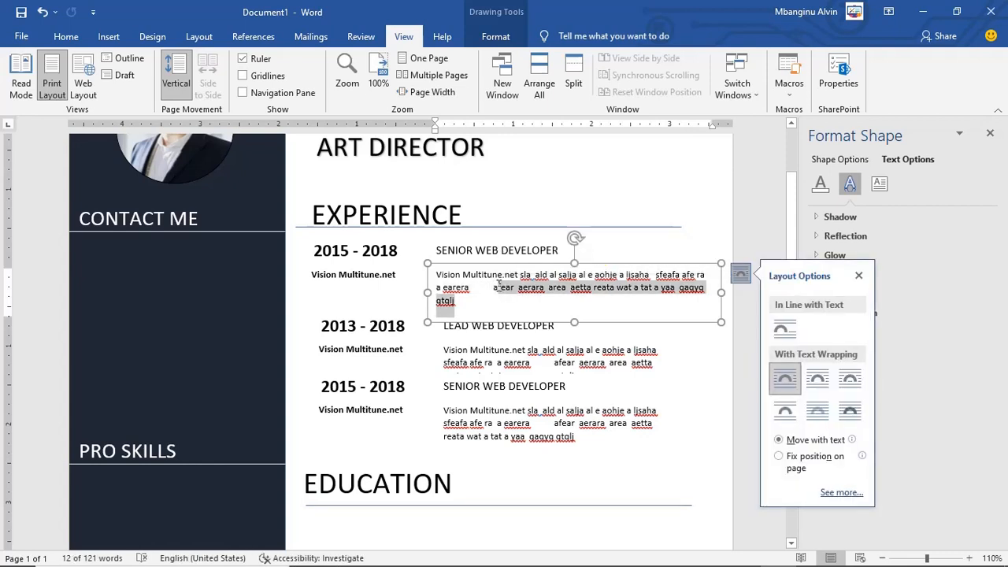
key("ctrl+c")
key("Right")
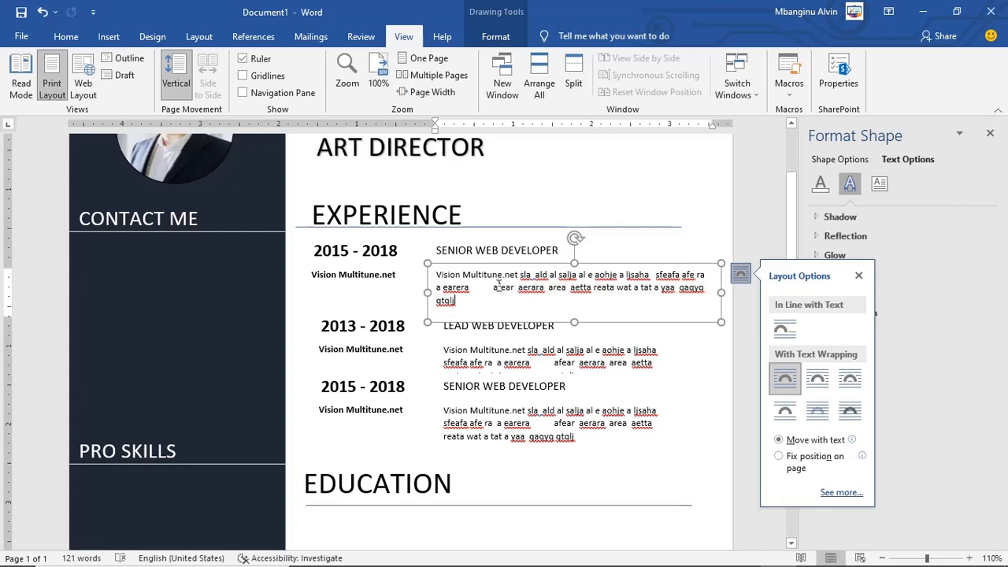
key("ctrl+v")
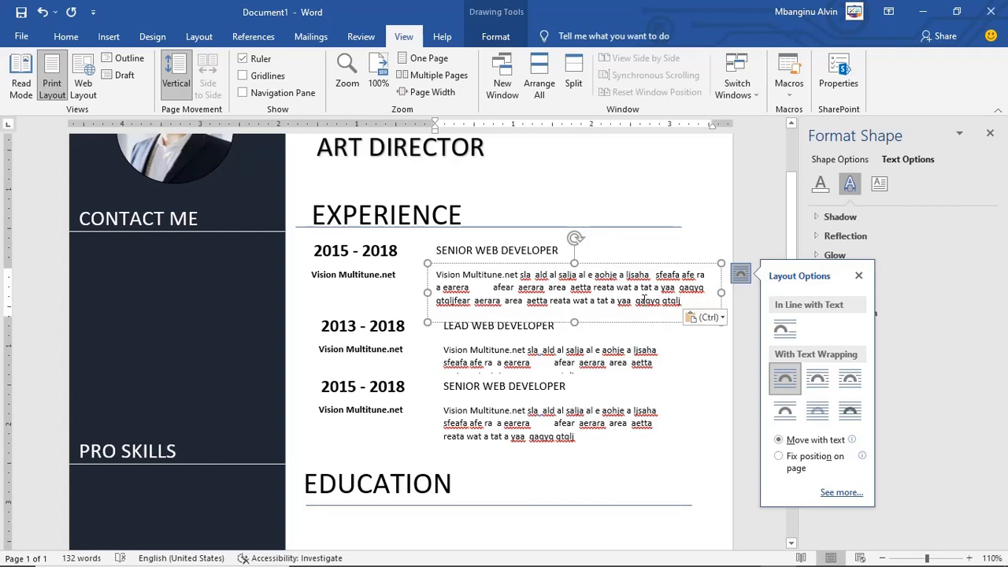
type("VVV")
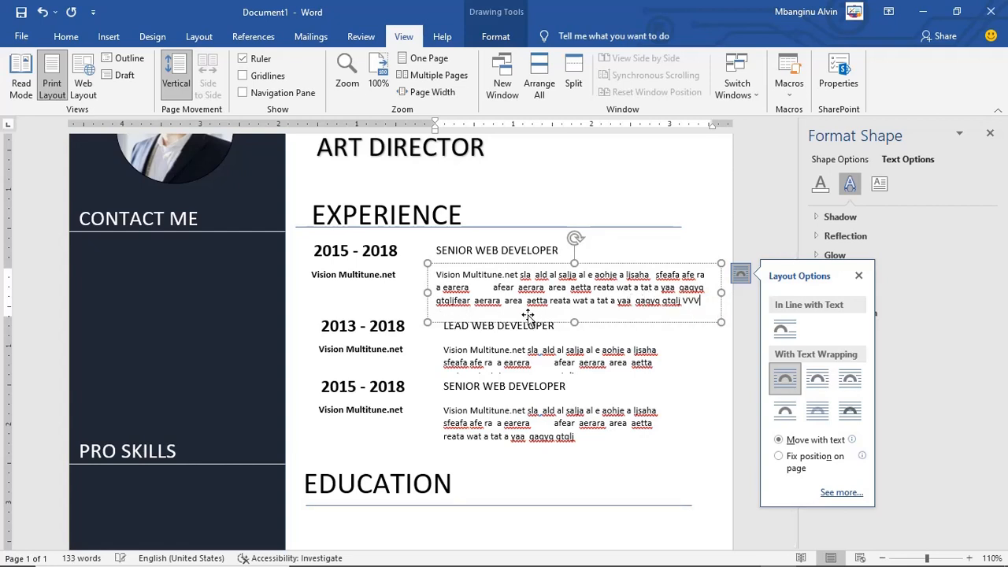
left_click_drag(721, 292, 730, 293)
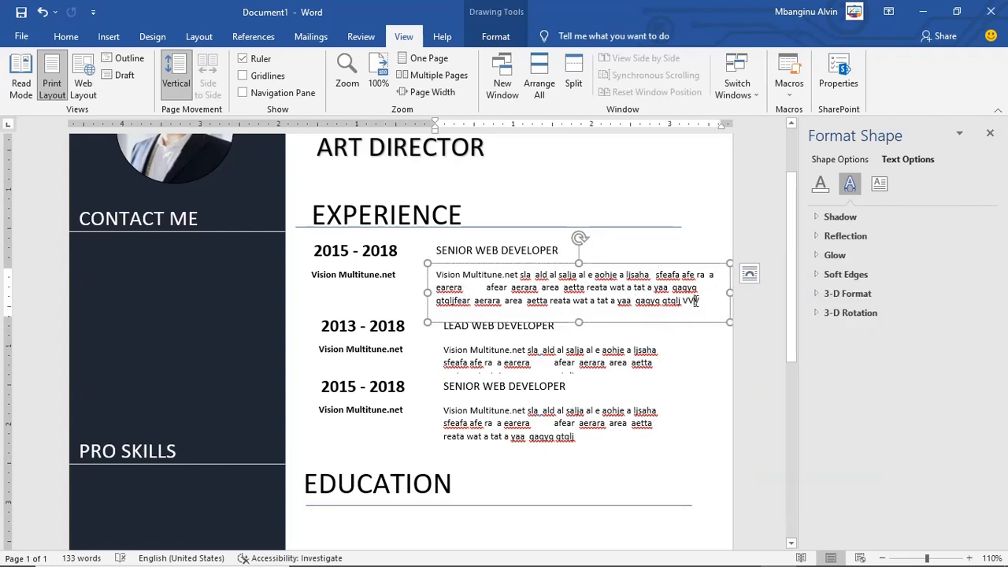
Step: Replace the Lead Web Developer description with the first job's full text and widen its box
key("ctrl+a")
triple_click(605, 368)
key("ctrl")
double_click(591, 348)
key("ctrl+a")
key("ctrl+v")
left_click_drag(685, 367, 729, 386)
left_click_drag(583, 397, 581, 383)
left_click(387, 384)
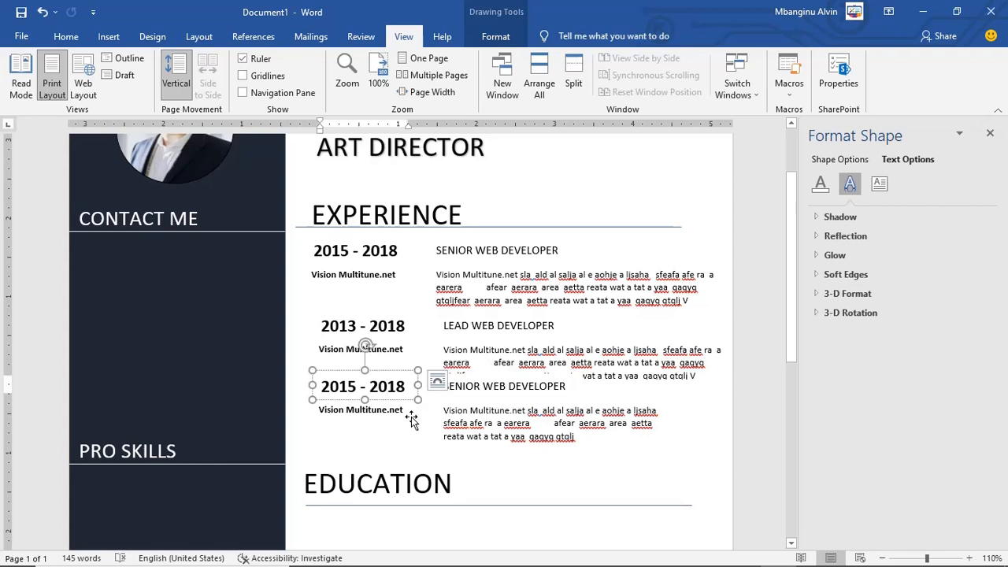
left_click(412, 414)
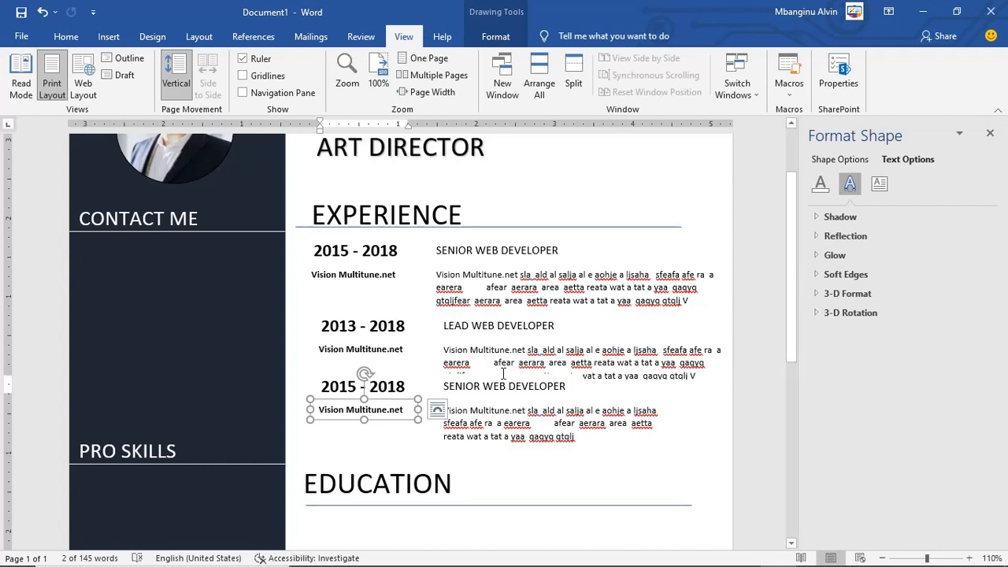
Step: Select the third entry's four boxes and move them down slightly
left_click(527, 436)
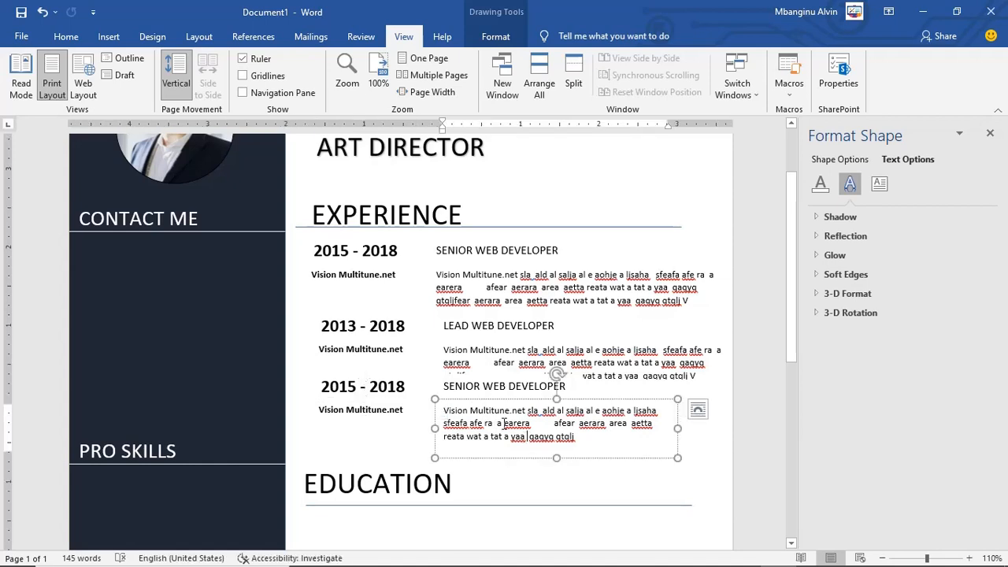
left_click(388, 414, "shift")
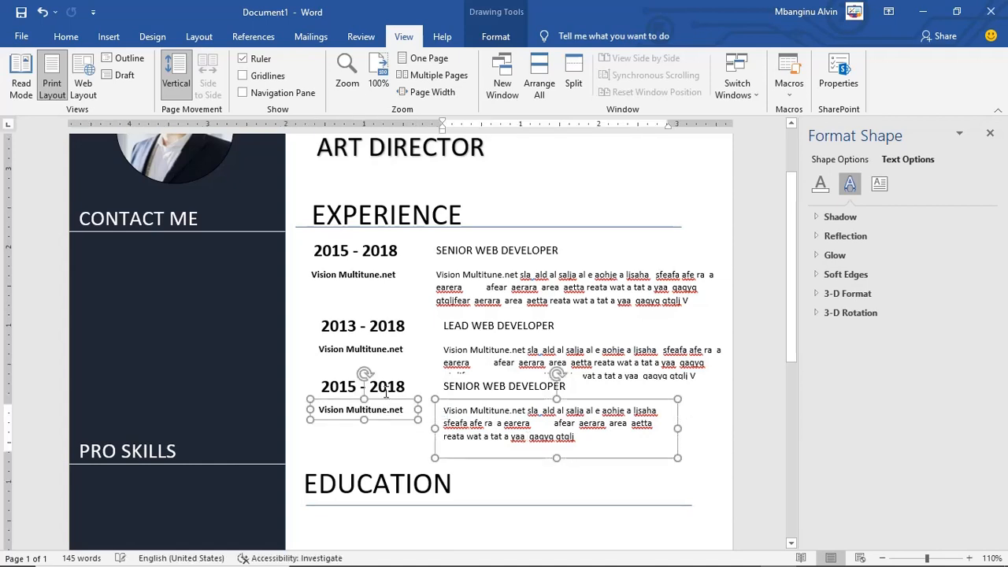
left_click(388, 390, "shift")
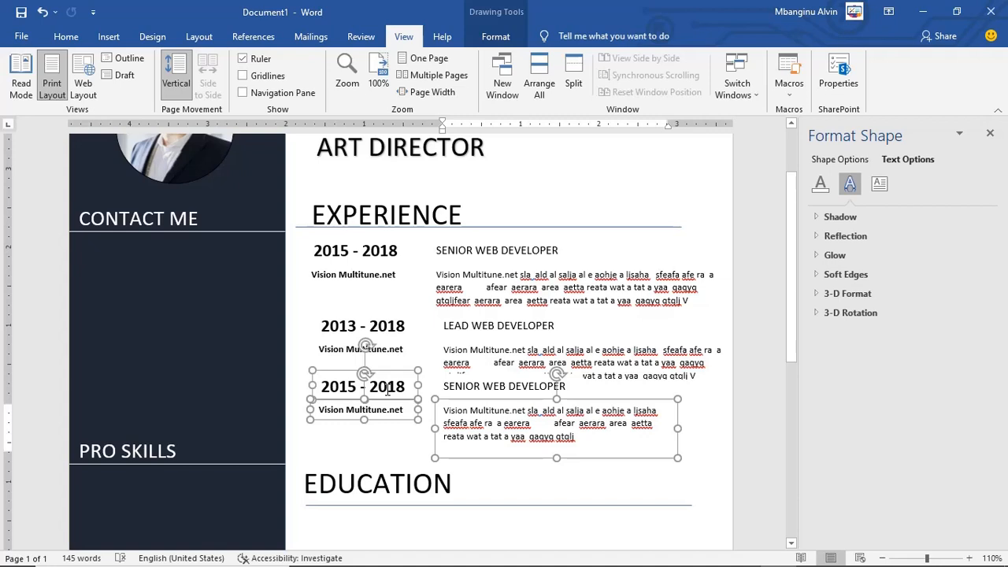
left_click(477, 392, "shift")
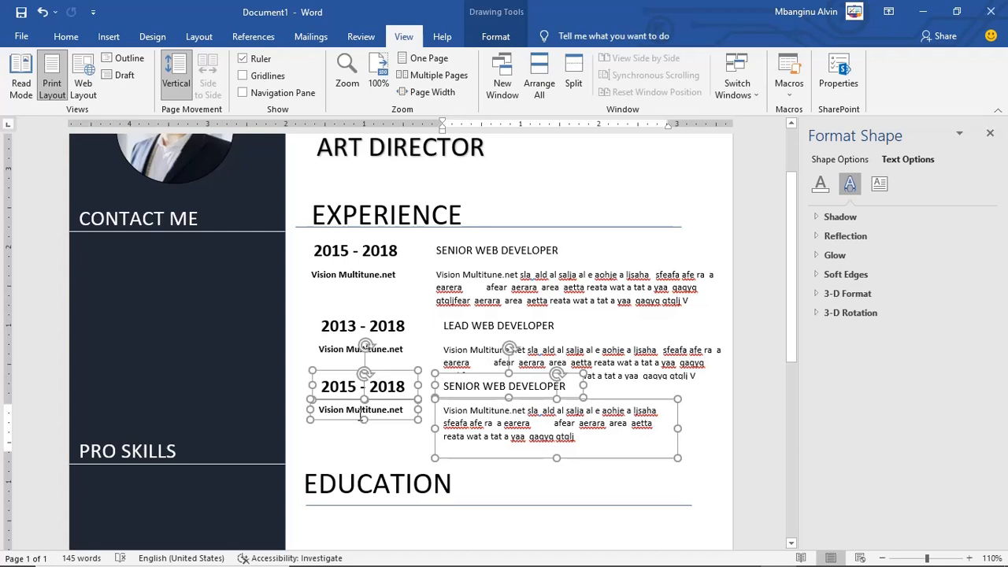
left_click_drag(362, 418, 361, 423)
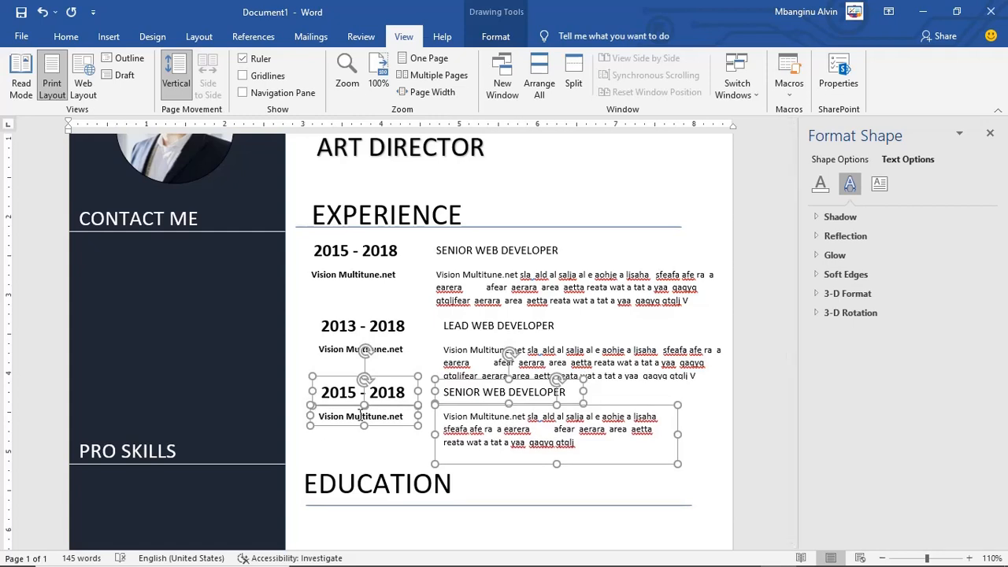
left_click_drag(361, 412, 362, 414)
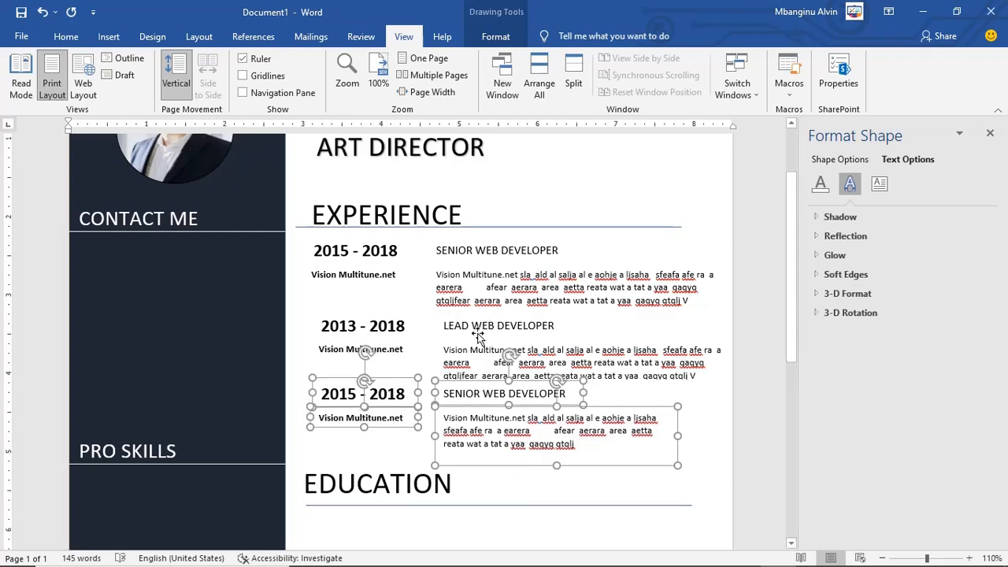
Step: Scroll to the EDUCATION heading and bring up the 1092.jpg reference image
scroll(464, 341, "down", 2)
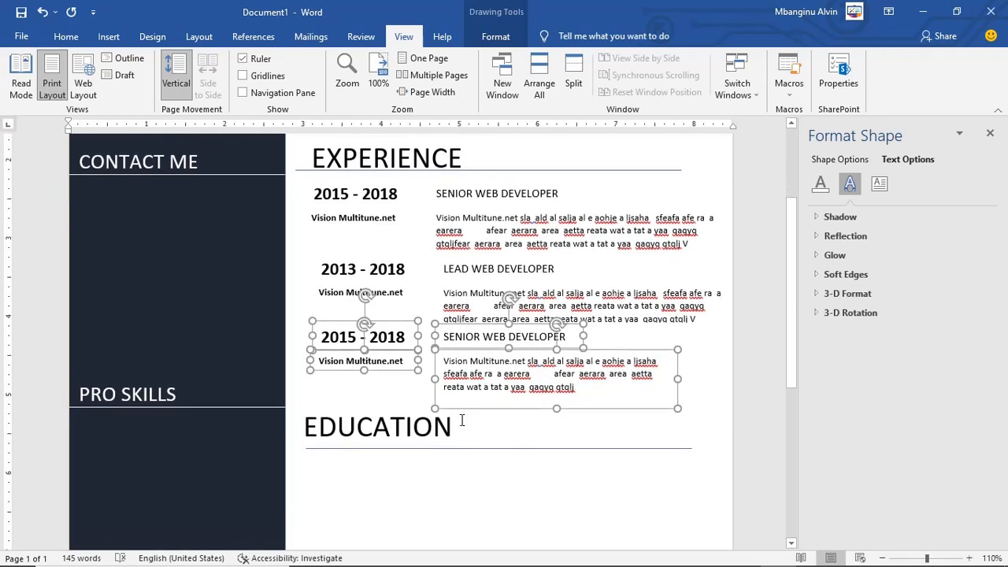
left_click(458, 422)
scroll(457, 422, "down", 1)
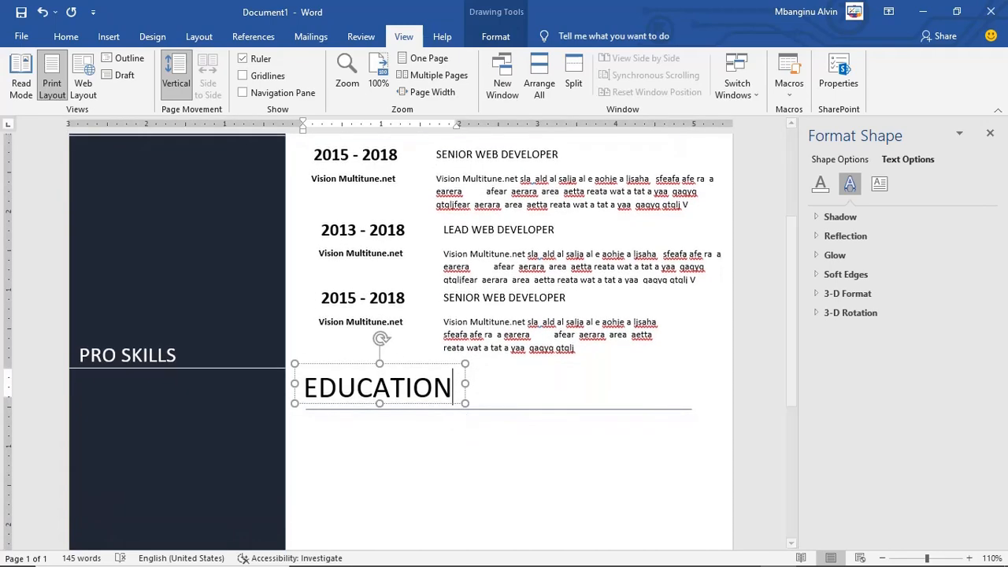
left_click(743, 553)
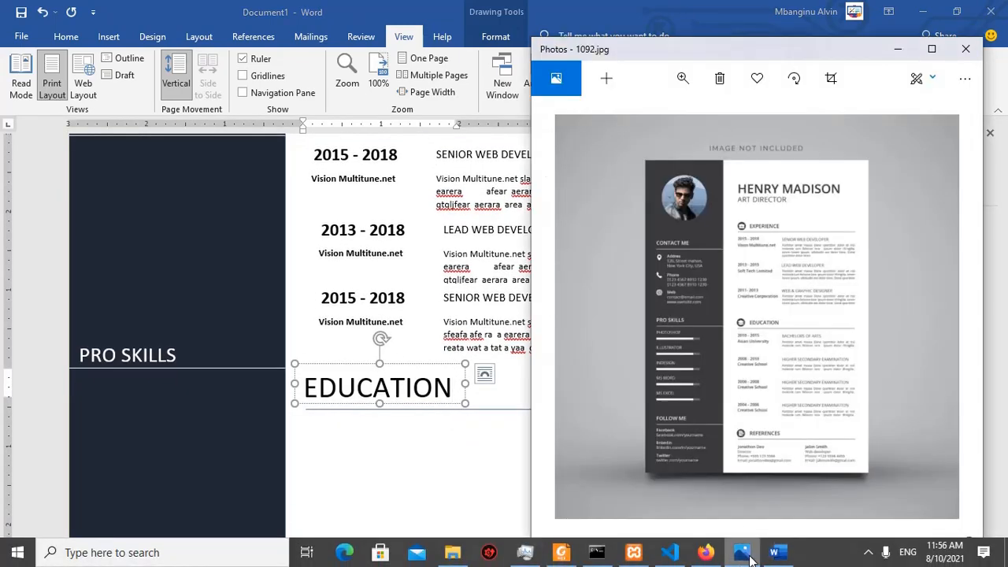
Step: Maximize the reference image, zoom into its Education section, then minimize Photos
left_click(932, 48)
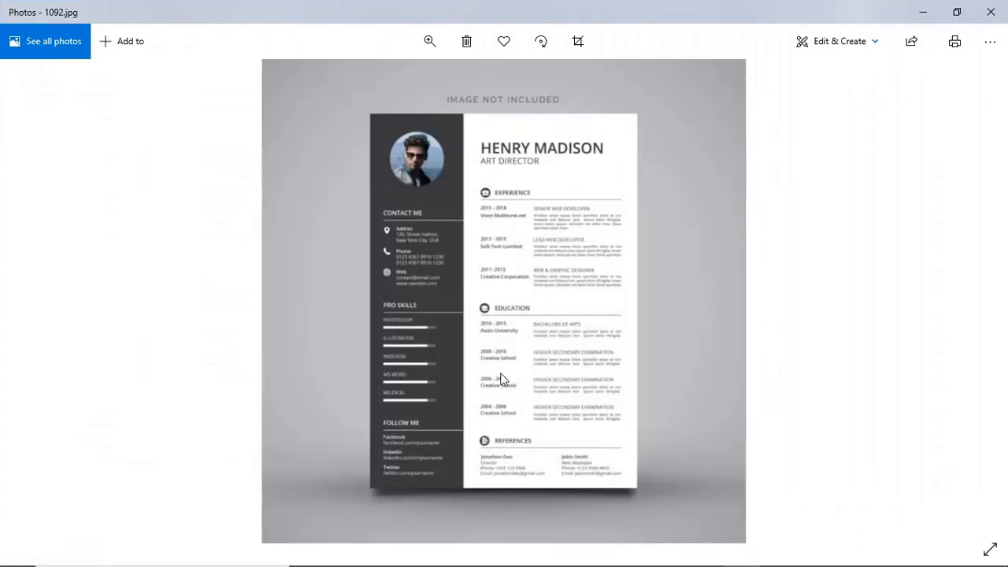
left_click(429, 43)
mouse_move(363, 81)
left_mouse_down()
mouse_move(407, 85)
mouse_move(376, 81)
left_mouse_up()
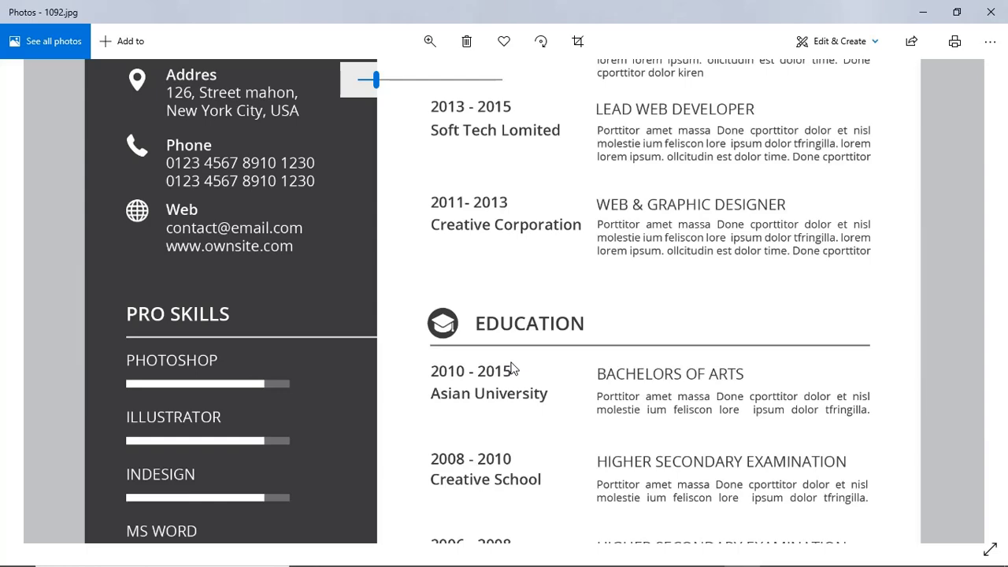
left_click(921, 12)
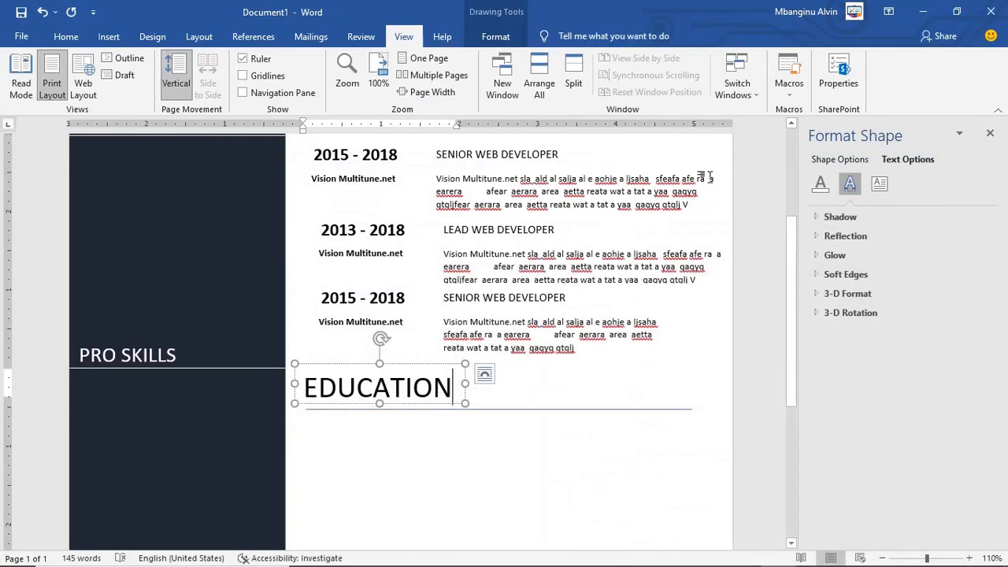
left_click(518, 329)
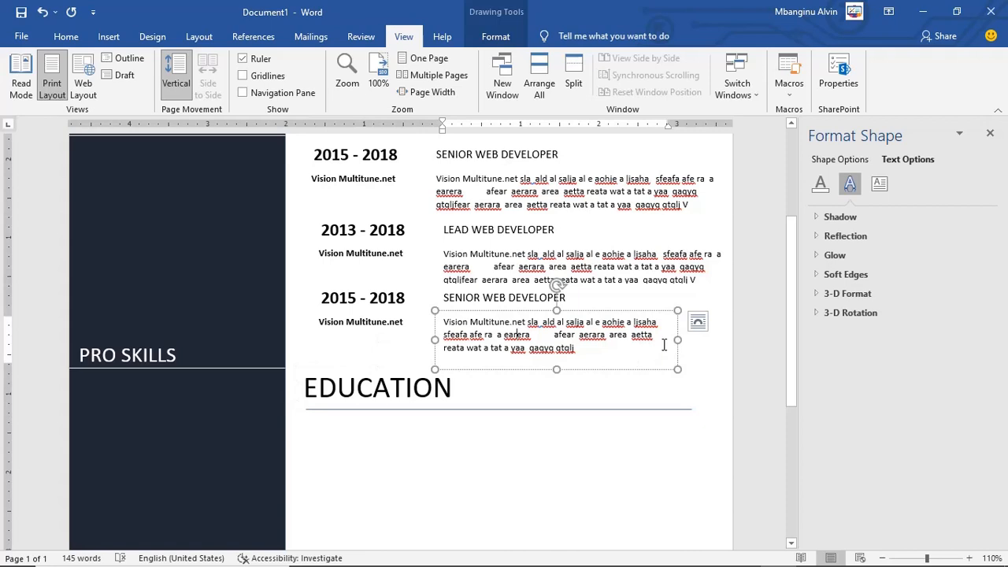
Step: Copy the job entry's four boxes and place the first copy below the EDUCATION heading
left_click(369, 314, "shift")
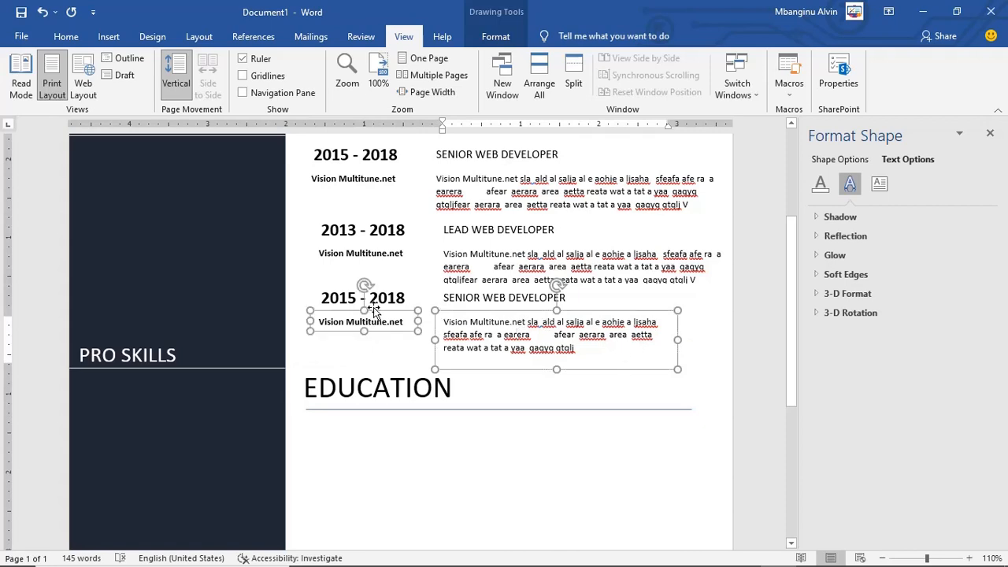
left_click(382, 301, "shift")
left_click(505, 296, "shift")
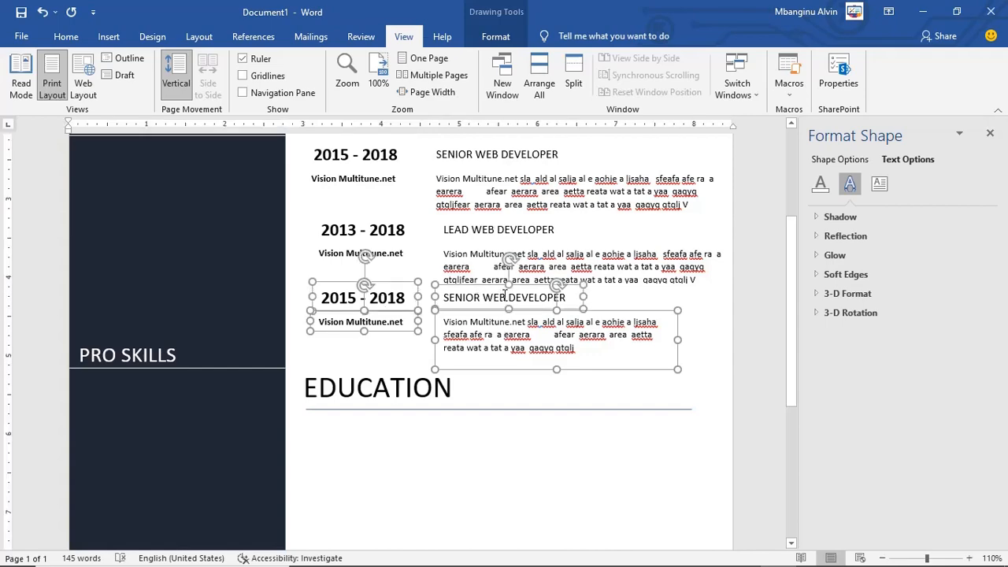
key("ctrl+v")
scroll(505, 297, "down", 1)
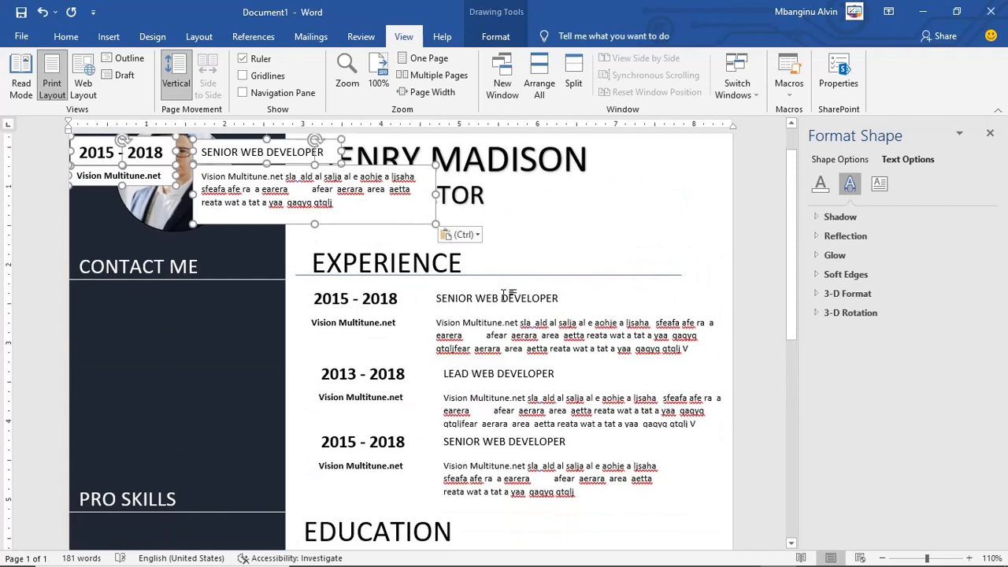
left_click(400, 212)
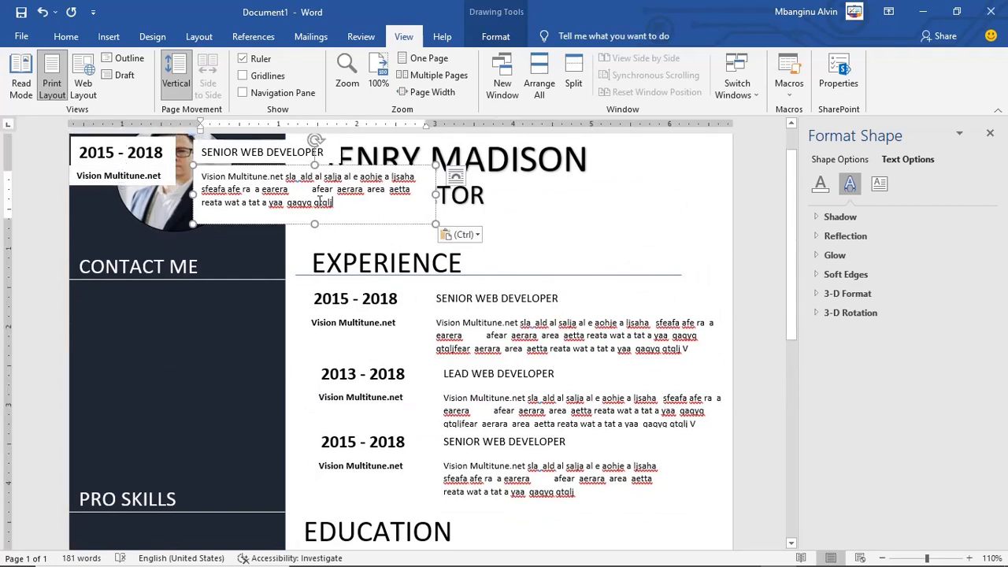
key("ctrl+z")
key("ctrl+v")
left_click_drag(366, 223, 468, 473)
scroll(468, 473, "down", 5)
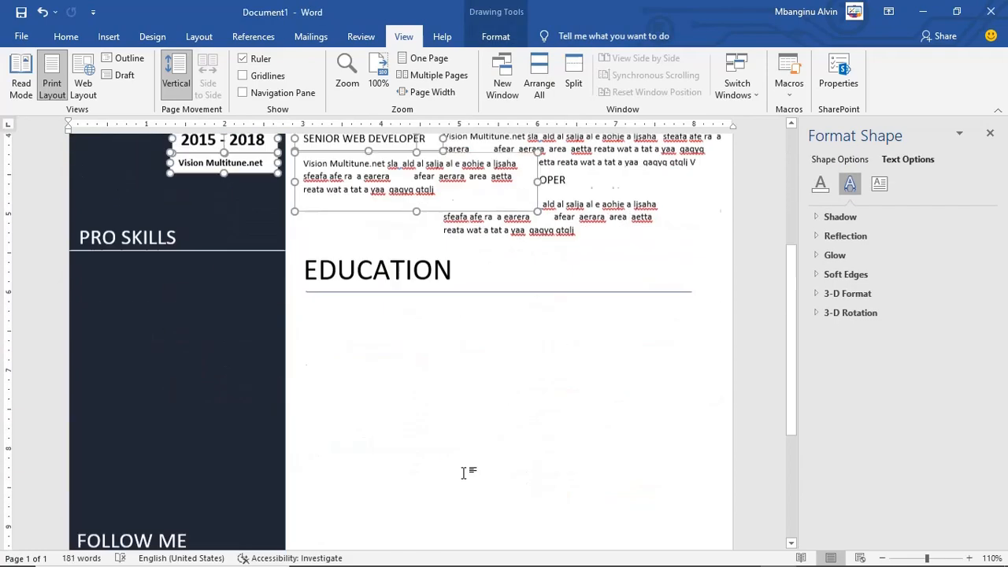
left_click_drag(383, 163, 520, 342)
Step: Check the reference image, then paste a second entry copy below the first Education entry
left_click(739, 553)
left_click(695, 317)
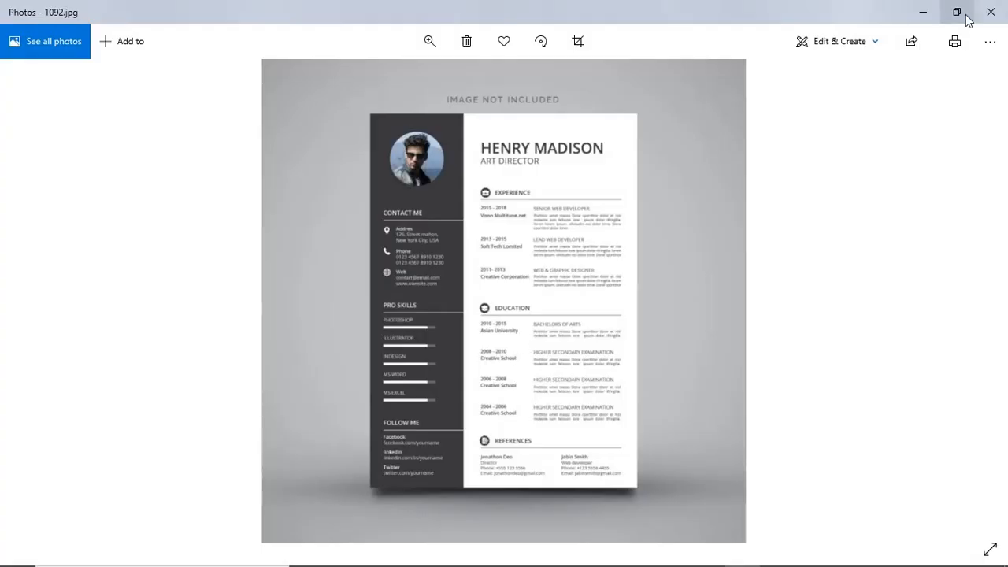
left_click(923, 12)
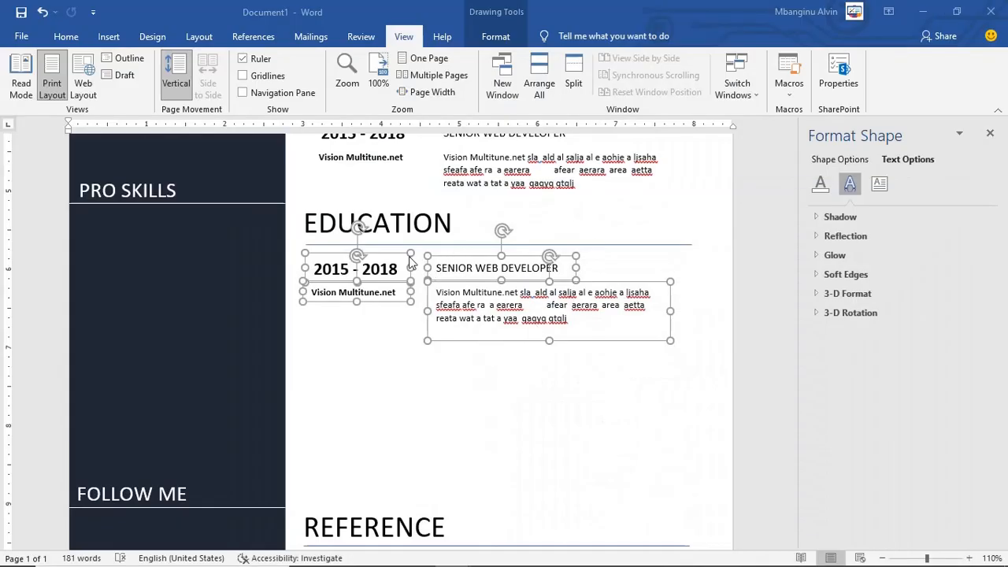
scroll(472, 315, "up", 5)
scroll(458, 270, "down", 4)
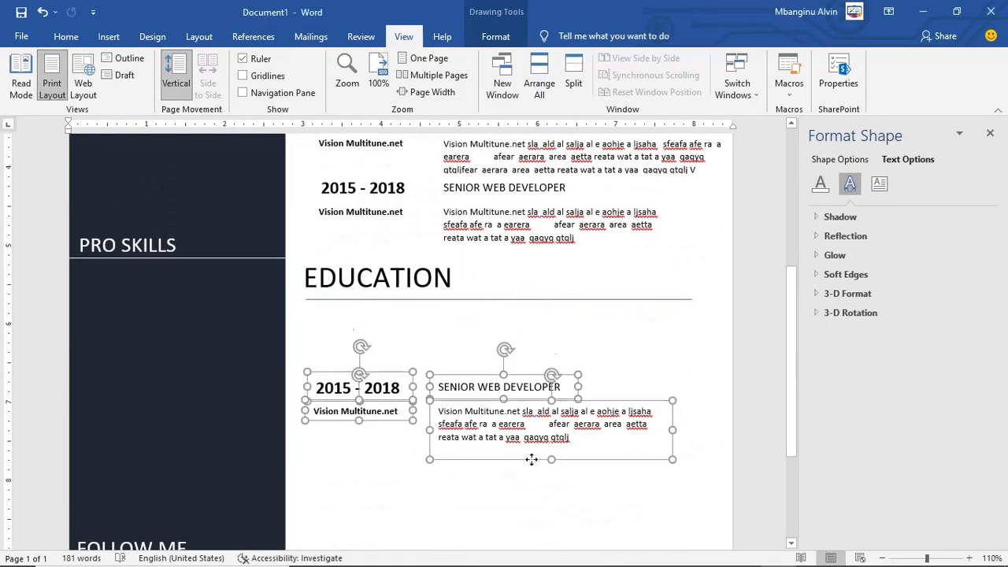
key("ctrl+v")
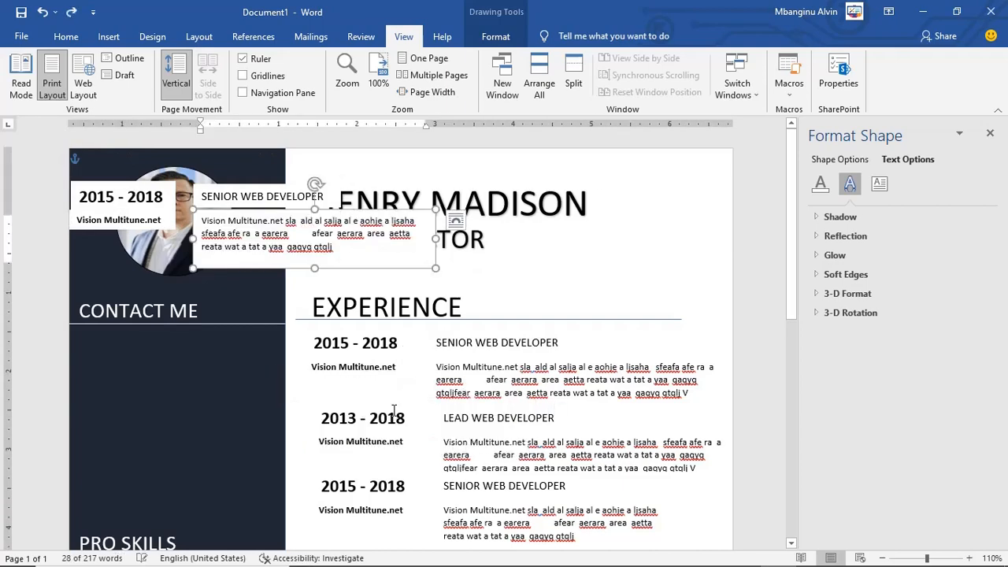
key("ctrl+v")
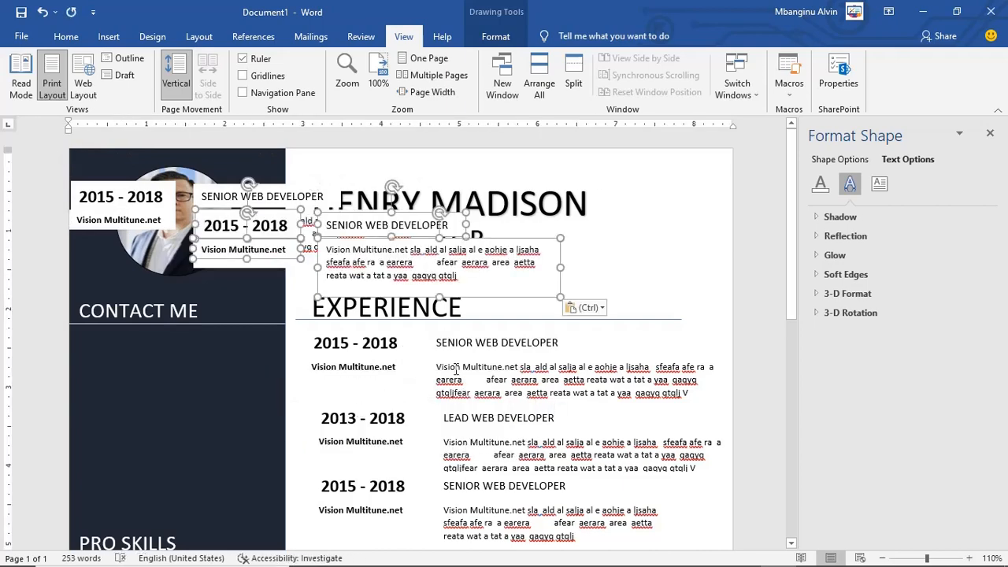
scroll(484, 276, "down", 1)
left_click_drag(497, 239, 549, 461)
key("ctrl+z")
key("ctrl+z")
Step: Paste a third entry copy into Education, above the REFERENCE heading
key("ctrl+z")
key("ctrl+v")
left_click_drag(418, 268, 511, 481)
scroll(511, 481, "down", 5)
left_click_drag(482, 222, 607, 511)
key("ctrl+v")
left_click_drag(415, 266, 531, 542)
scroll(504, 394, "down", 5)
left_click_drag(476, 261, 528, 433)
key("ctrl+z")
key("ctrl+z")
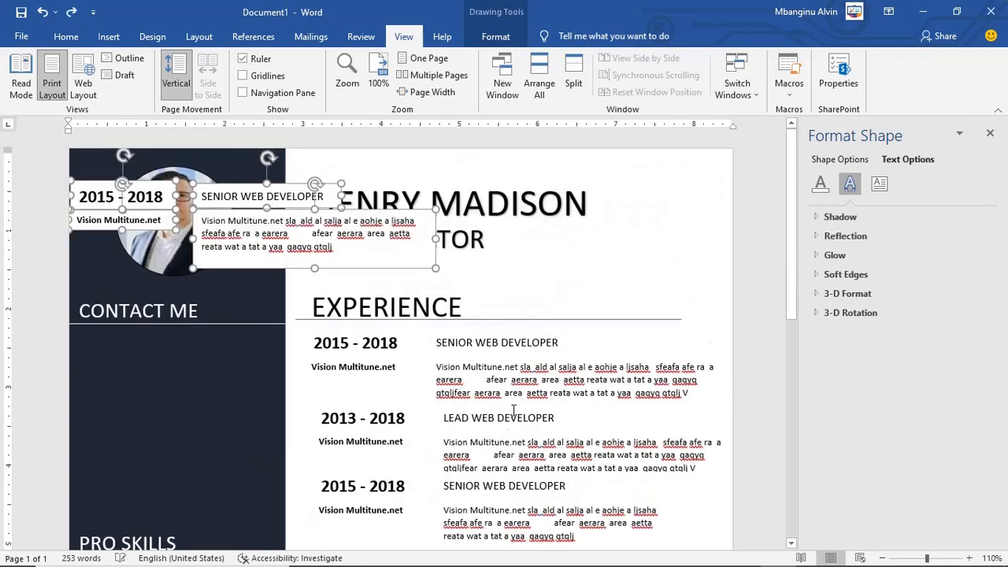
scroll(428, 338, "down", 5)
left_click_drag(434, 153, 596, 473)
left_click(675, 409)
scroll(675, 408, "up", 3)
scroll(675, 409, "down", 3)
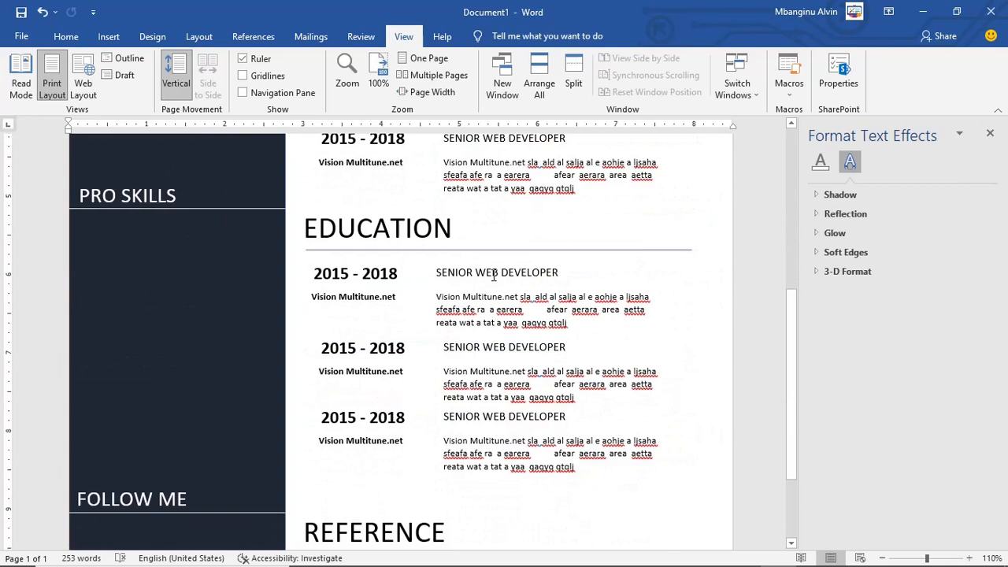
mouse_move(750, 563)
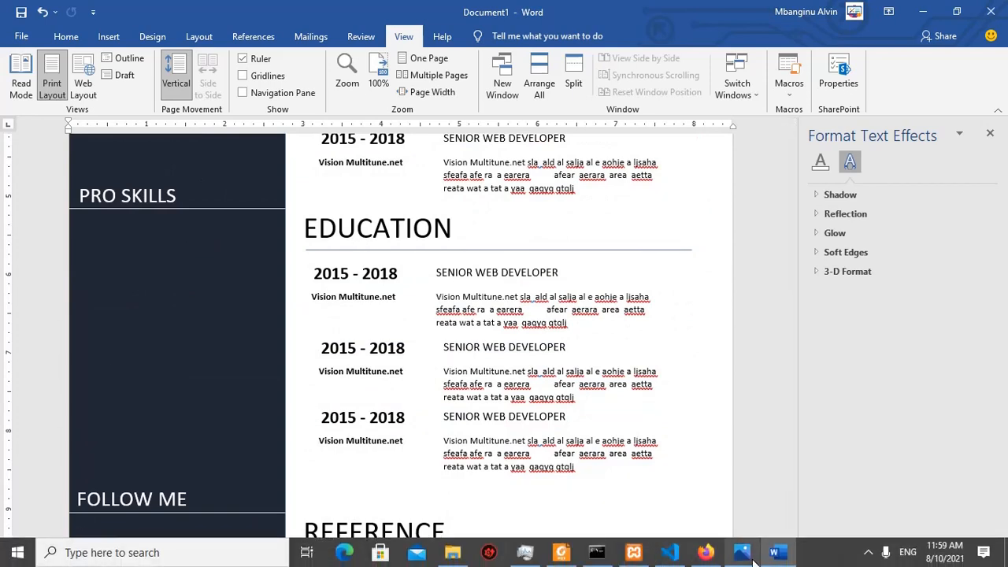
Step: Zoom the reference image and pan to the References section's referee contact details
left_click(756, 503)
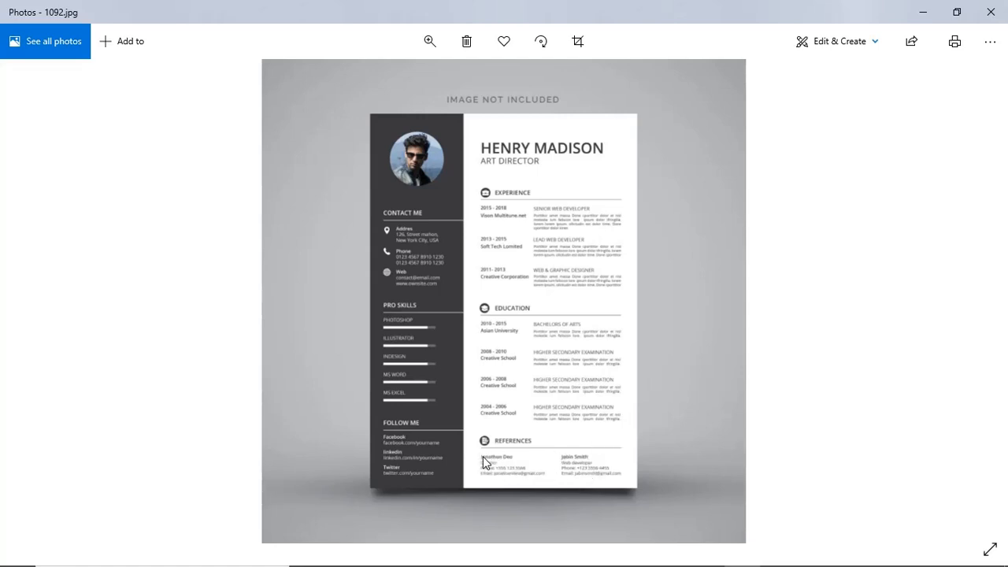
left_click(430, 42)
left_click_drag(379, 82, 401, 82)
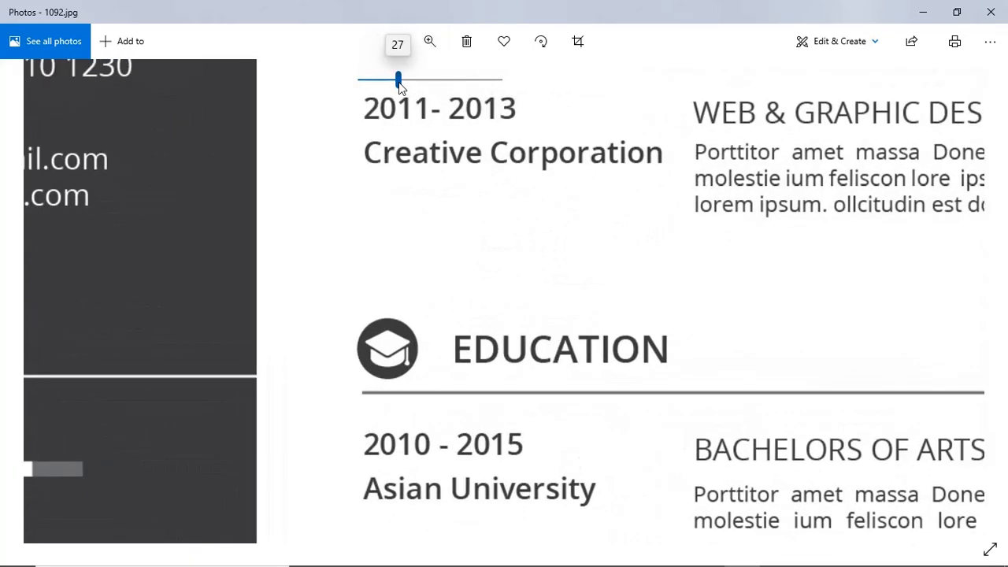
left_click_drag(575, 412, 581, 63)
left_click_drag(592, 359, 590, 6)
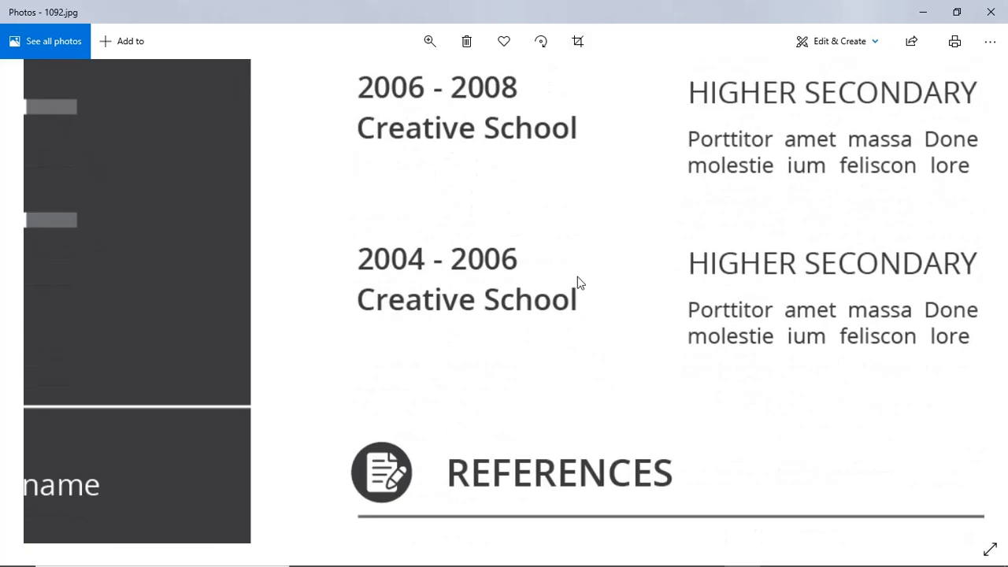
right_click(574, 157)
left_click_drag(507, 334, 203, 80)
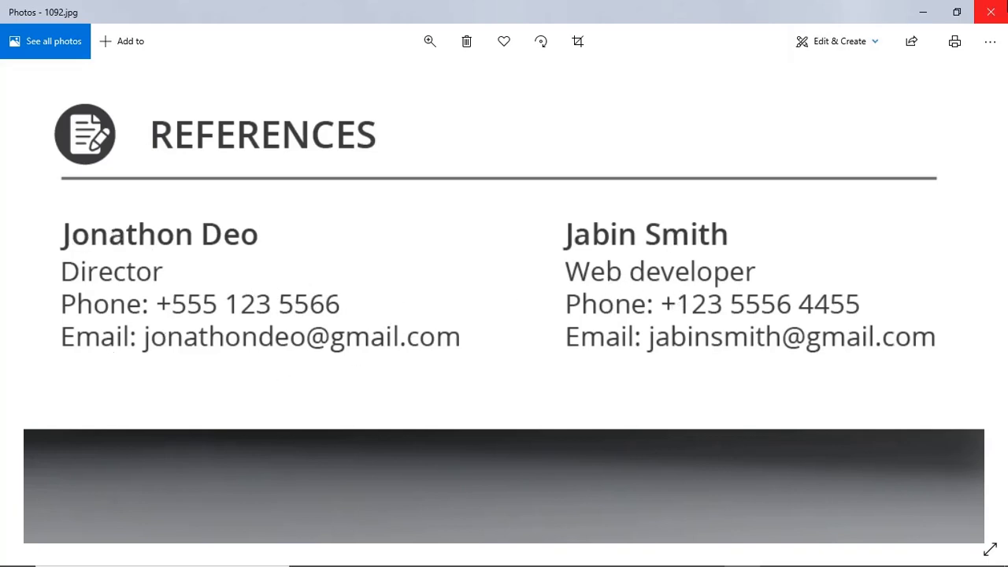
left_click(956, 19)
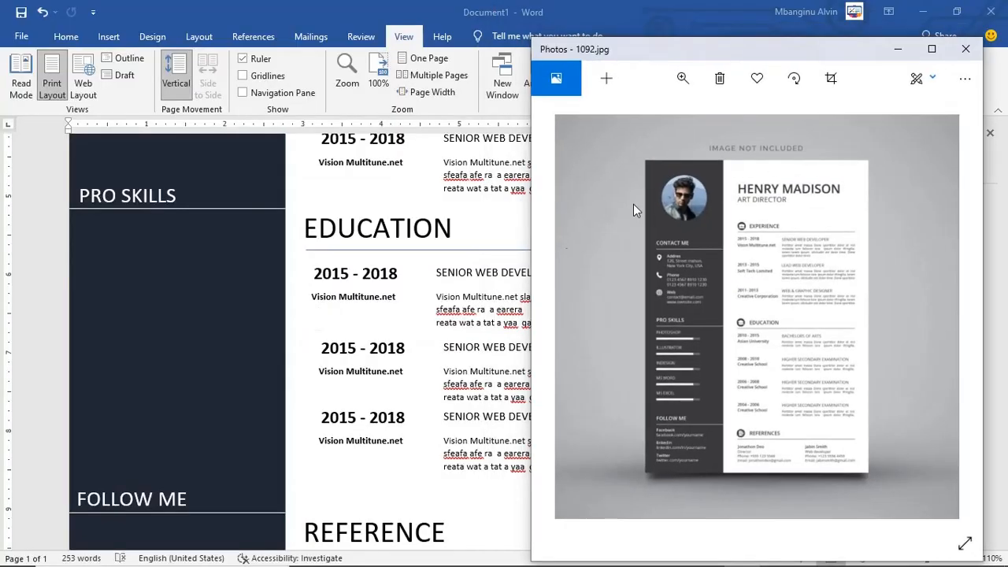
Step: Insert a Simple Text Box and place it below the REFERENCE heading
left_click(460, 418)
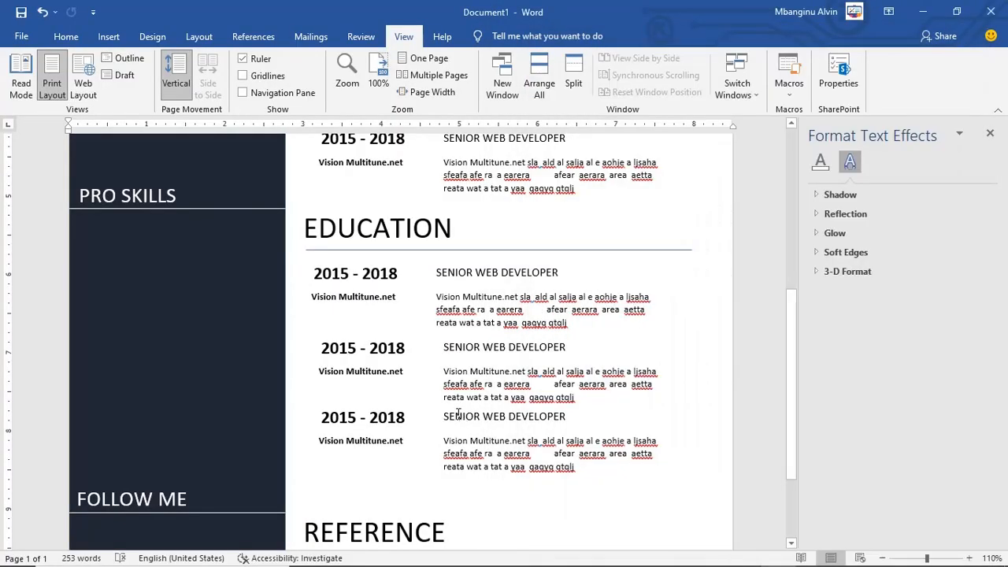
left_click(108, 36)
left_click(718, 79)
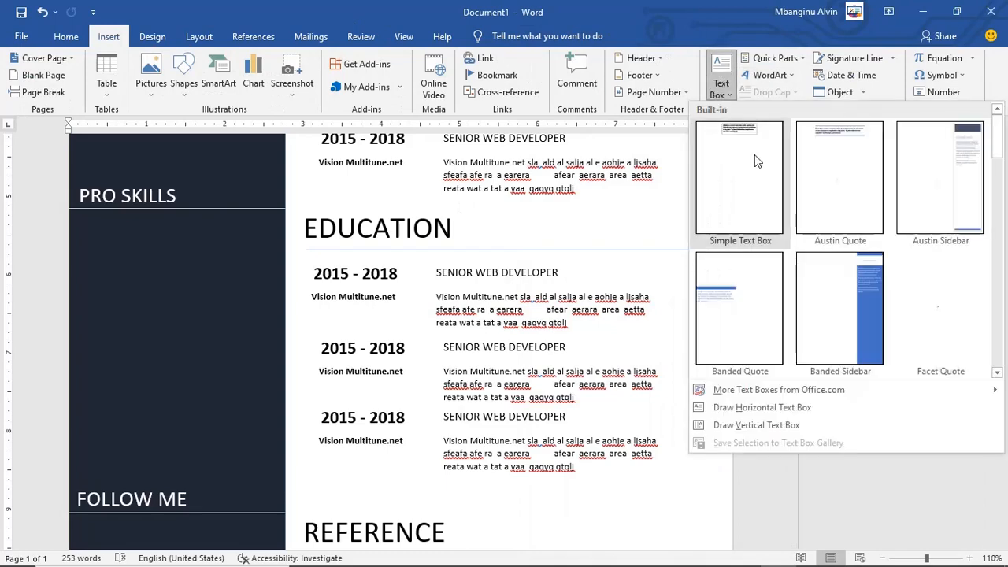
left_click(753, 156)
left_click_drag(463, 165, 505, 143)
left_click_drag(506, 235, 448, 520)
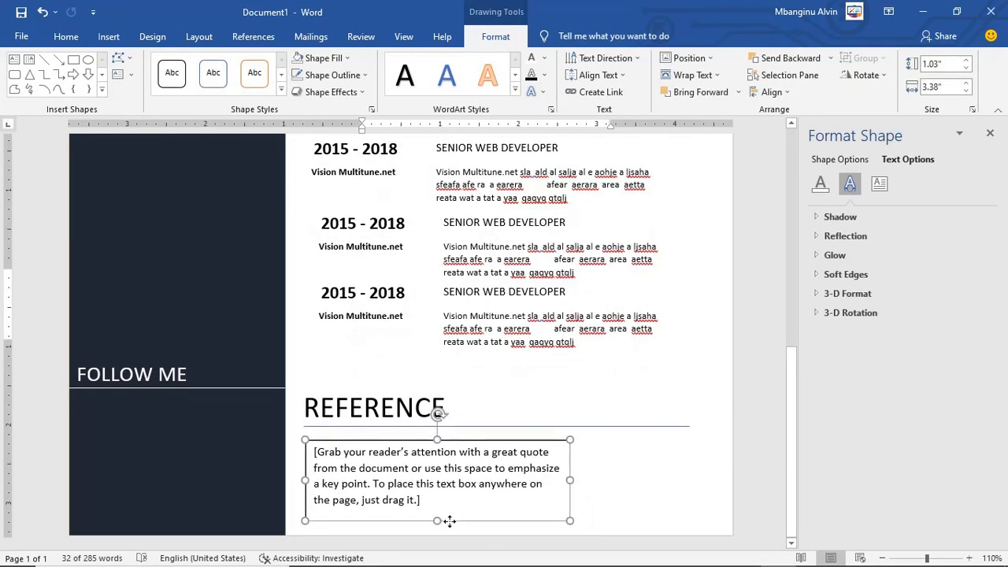
Step: Zoom into the sample resume image to read the referee details
mouse_move(756, 552)
left_click(760, 480)
left_click(607, 78)
left_click(682, 79)
left_click_drag(613, 116, 646, 116)
scroll(707, 270, "down", 10)
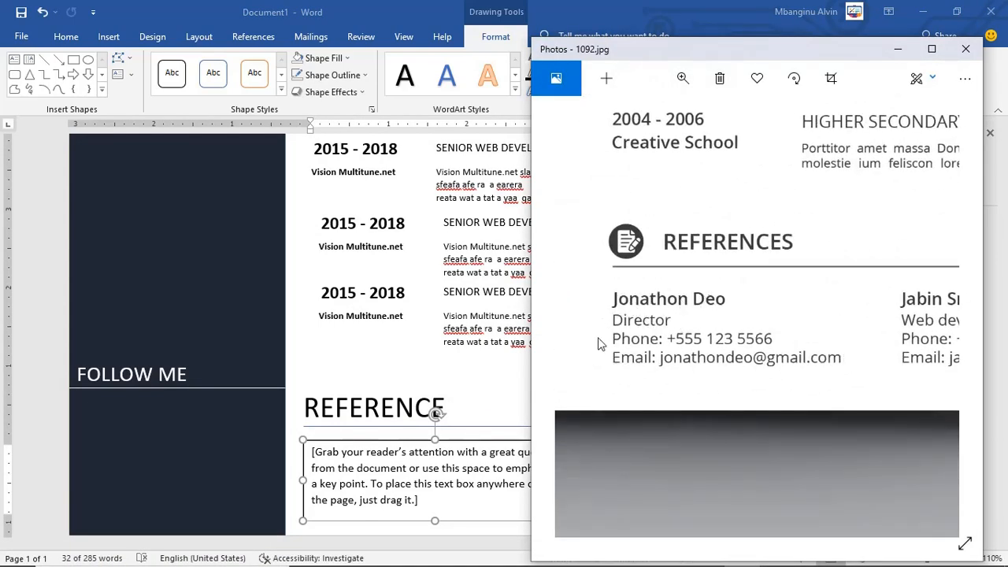
Step: Replace the placeholder with the referee's name, Director, a phone line and an e-mail line
left_click(431, 468)
key("ctrl+a")
key("Delete")
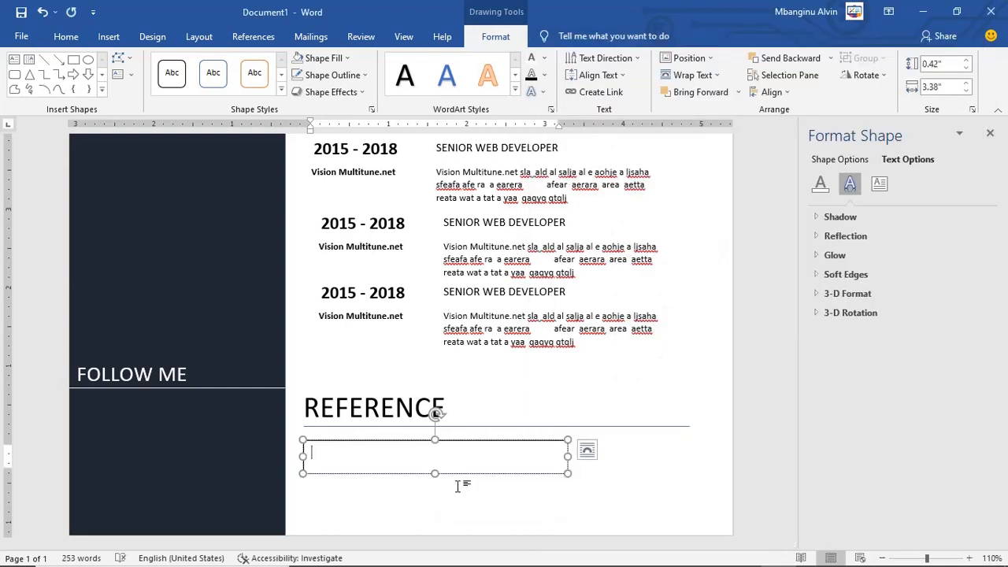
type("Jonathon Doe")
key("Return")
type("Phone: 111 222 333")
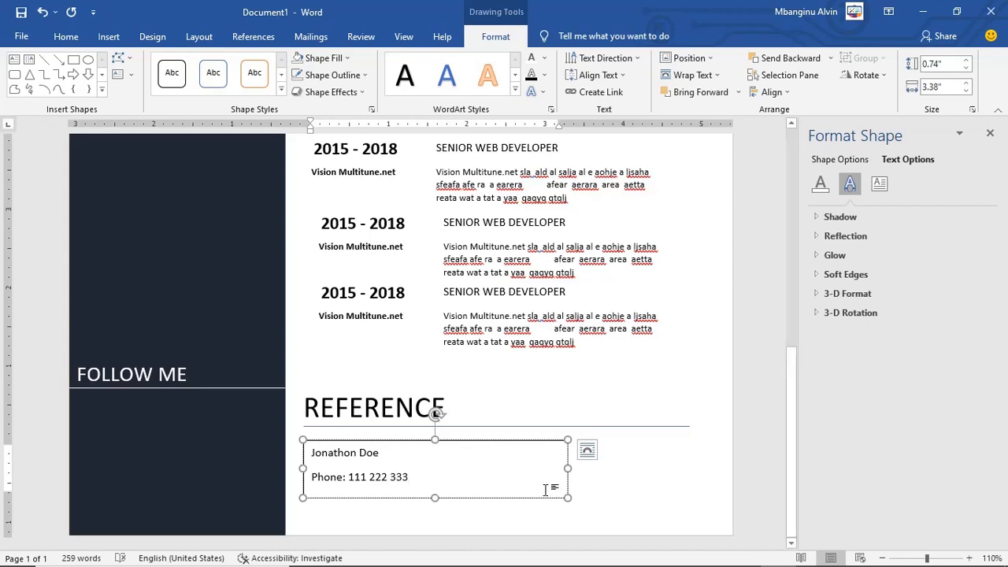
left_click(398, 456)
key("Return")
type("Direc")
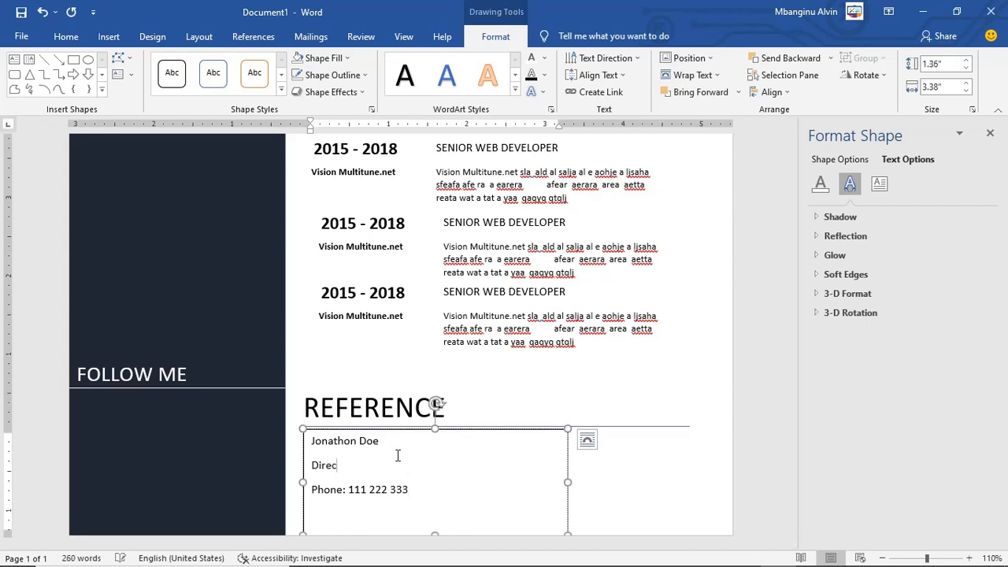
type("tor Phon")
type("e: 111 222 333 Email")
type(": mail@mail.com")
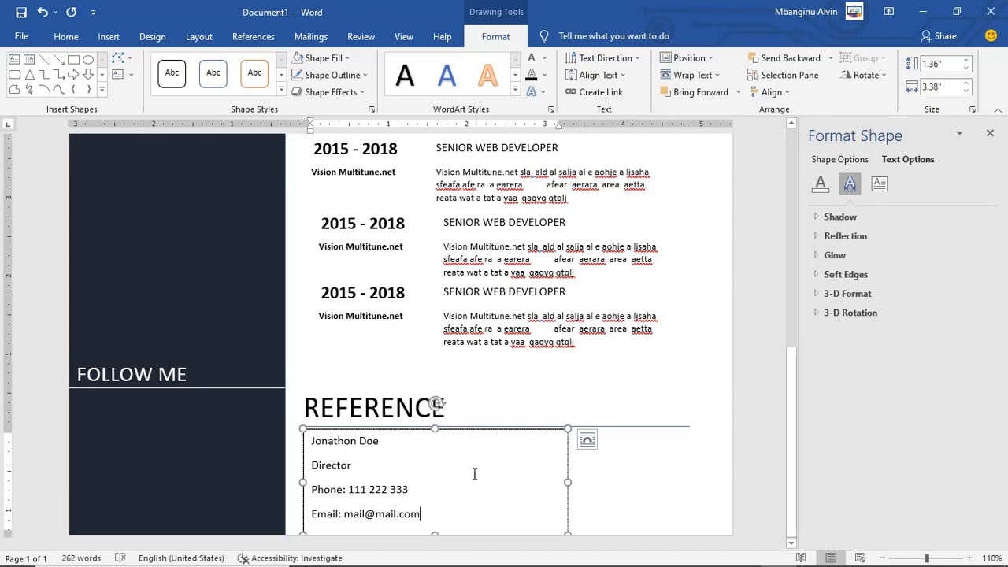
Step: Compare the referee box with both sample referees, then maximize Word again
left_click(773, 552)
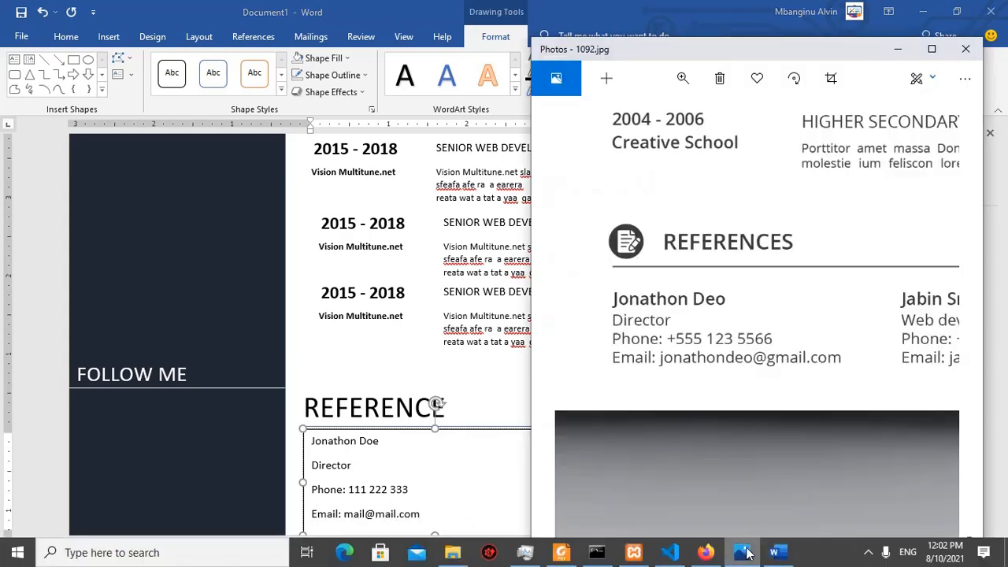
left_click_drag(772, 327, 633, 329)
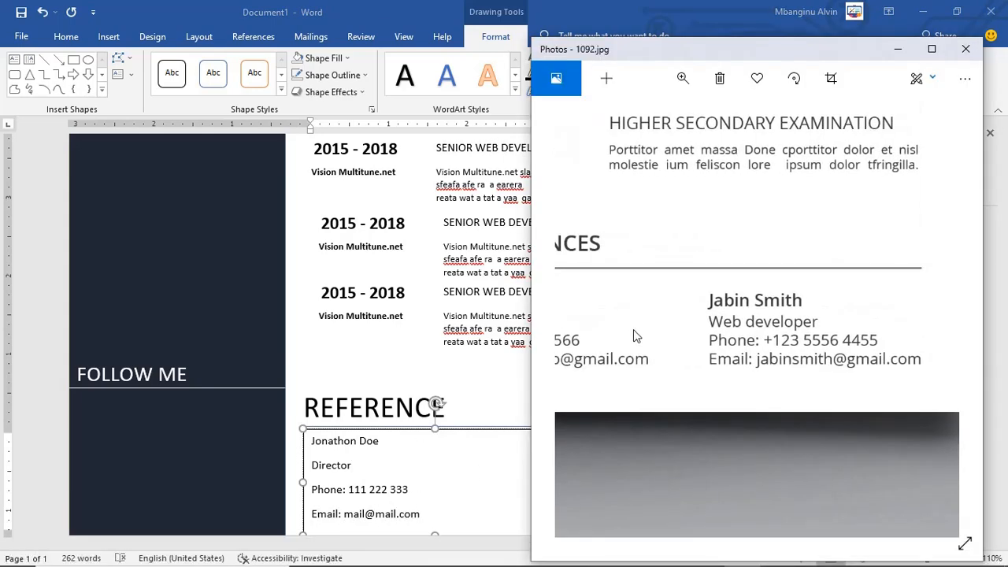
left_click(453, 451)
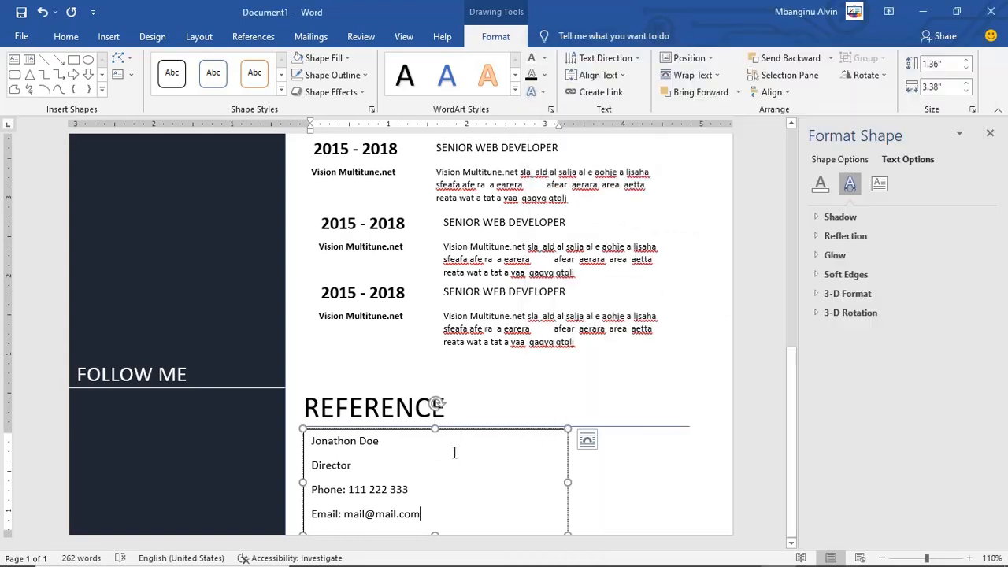
left_click(957, 12)
left_click_drag(727, 312, 947, 311)
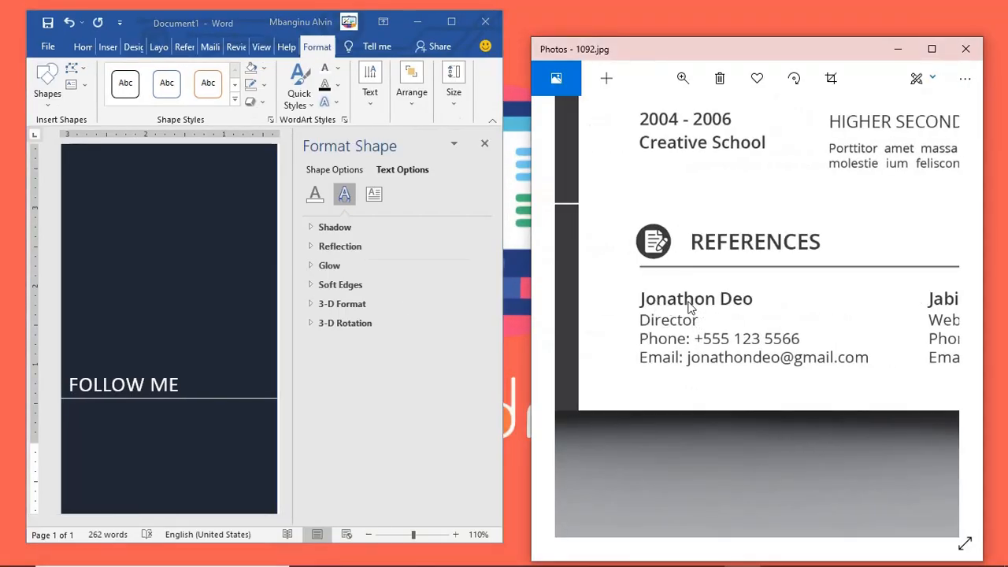
left_click(455, 22)
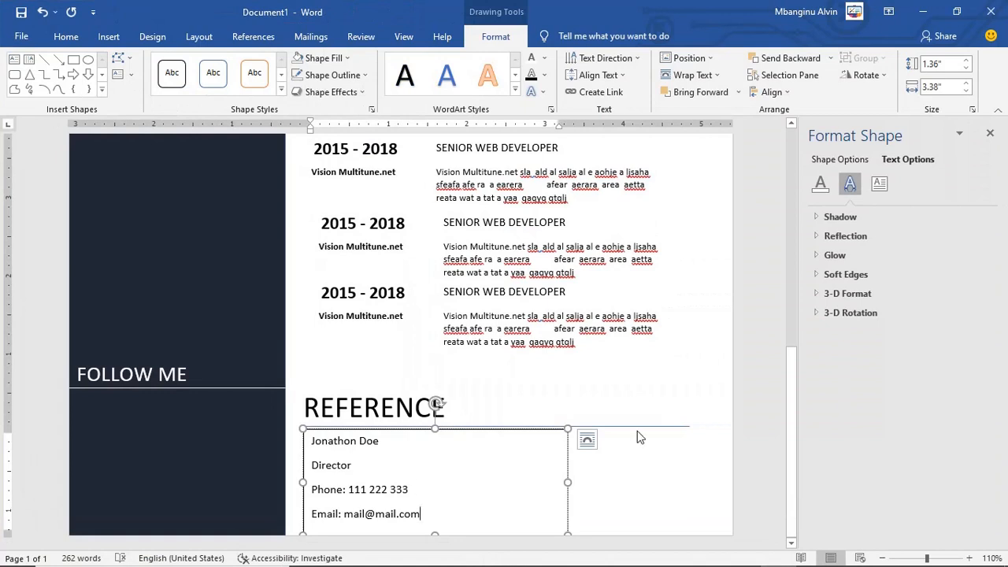
Step: Make the referee's name bold and one font size larger
left_click_drag(438, 533, 438, 527)
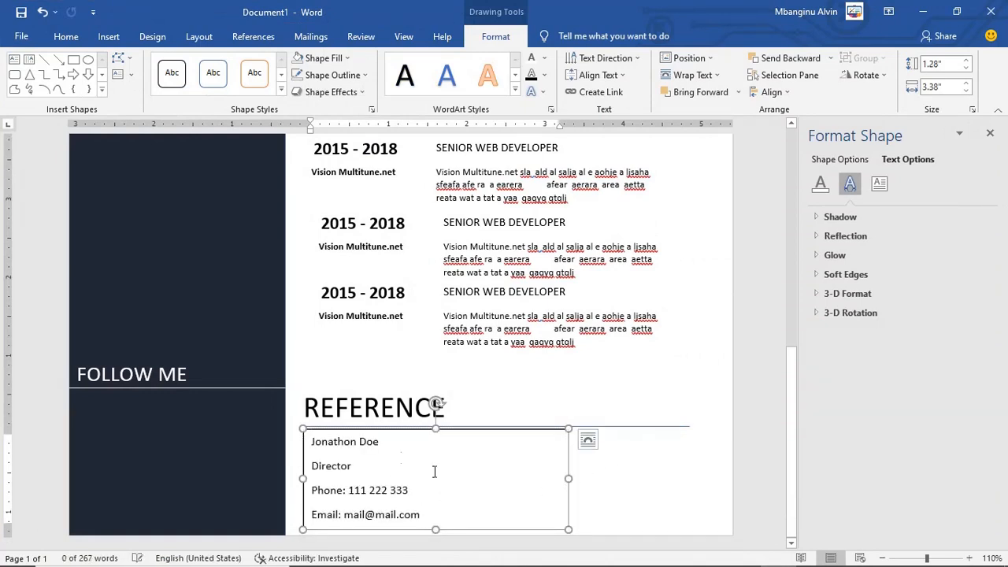
left_click_drag(383, 439, 318, 441)
left_click(332, 416)
left_click(741, 554)
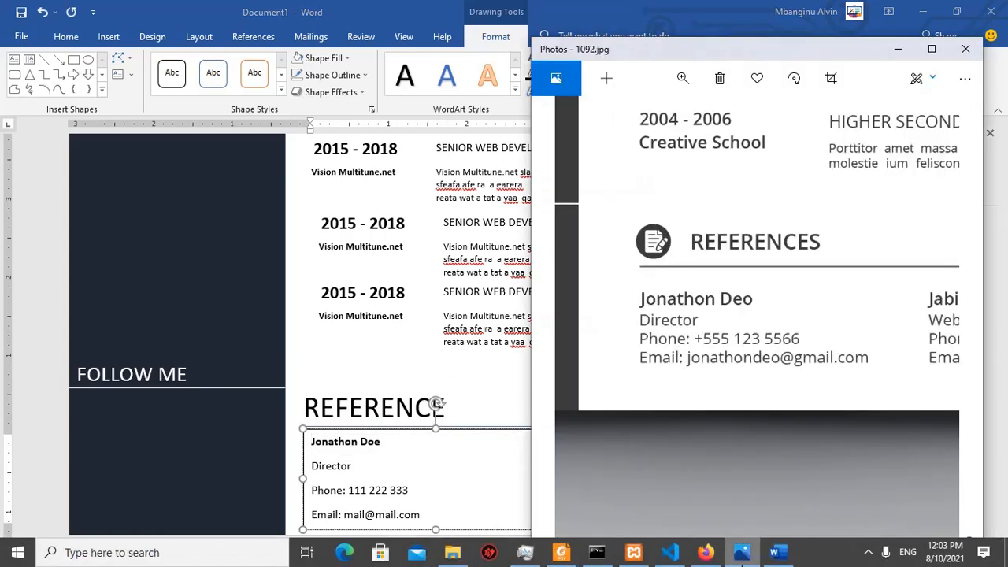
left_click(178, 22)
left_click(66, 36)
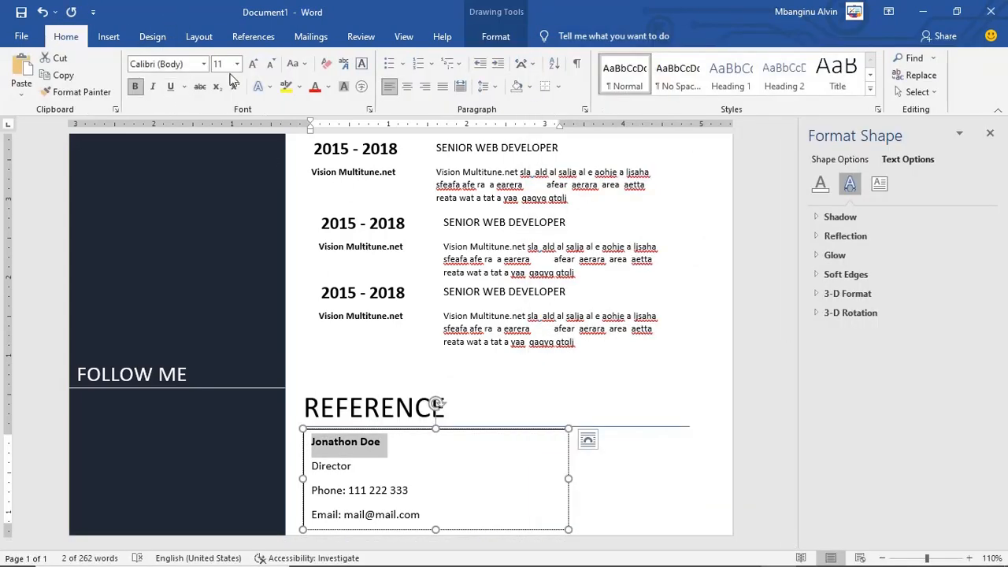
left_click(253, 64)
left_click(439, 488)
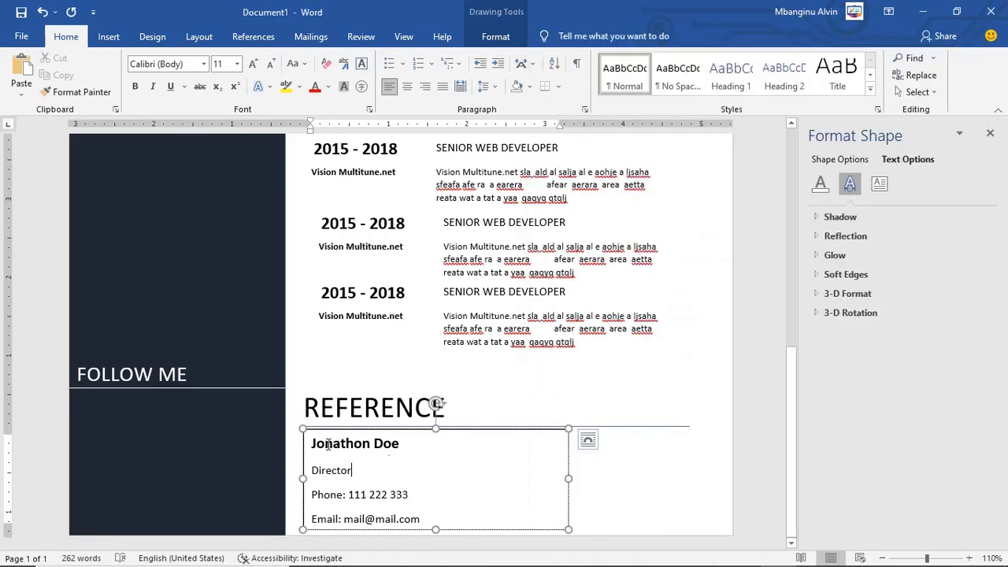
Step: Set all the reference lines to 1.0 line spacing
left_click_drag(312, 443, 352, 533)
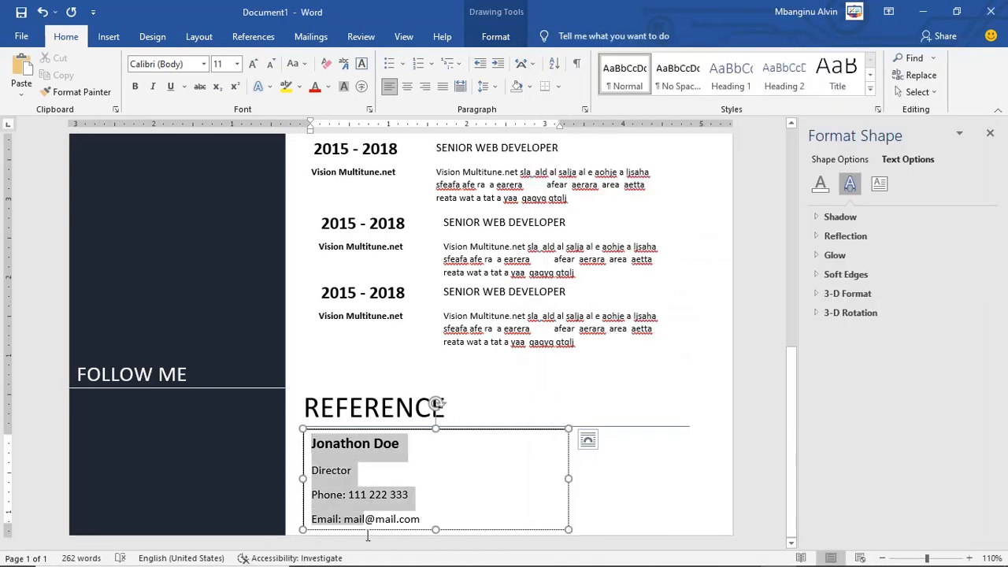
left_click(483, 86)
left_click(506, 104)
left_click(441, 481)
Step: Narrow the reference box, paste a copy to its right, and widen both boxes
left_click_drag(567, 478, 508, 446)
key("ctrl+c")
key("ctrl+v")
left_click(591, 465)
double_click(545, 471)
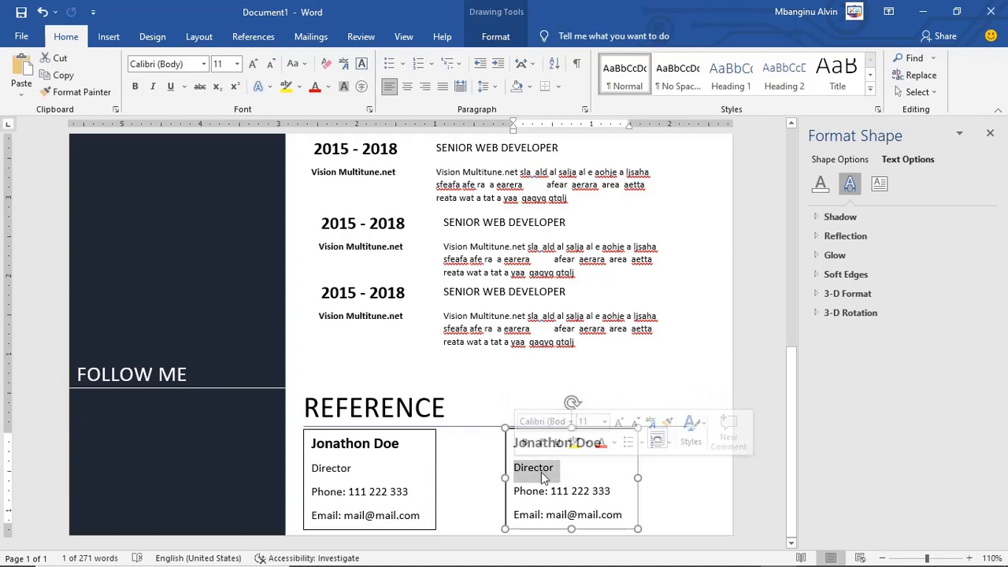
left_click_drag(637, 478, 691, 478)
left_click(436, 477)
left_click_drag(437, 478, 482, 478)
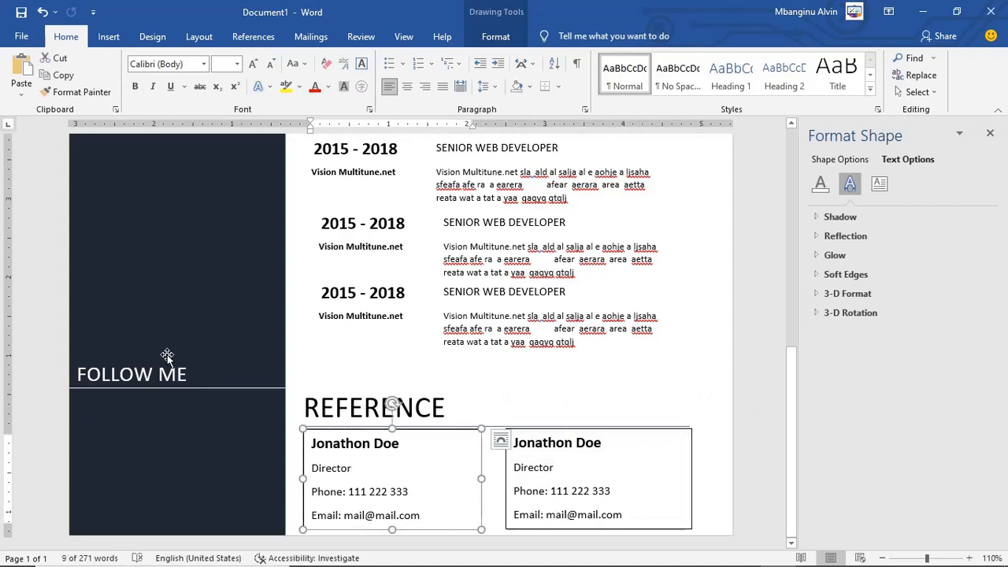
scroll(167, 354, "up", 15)
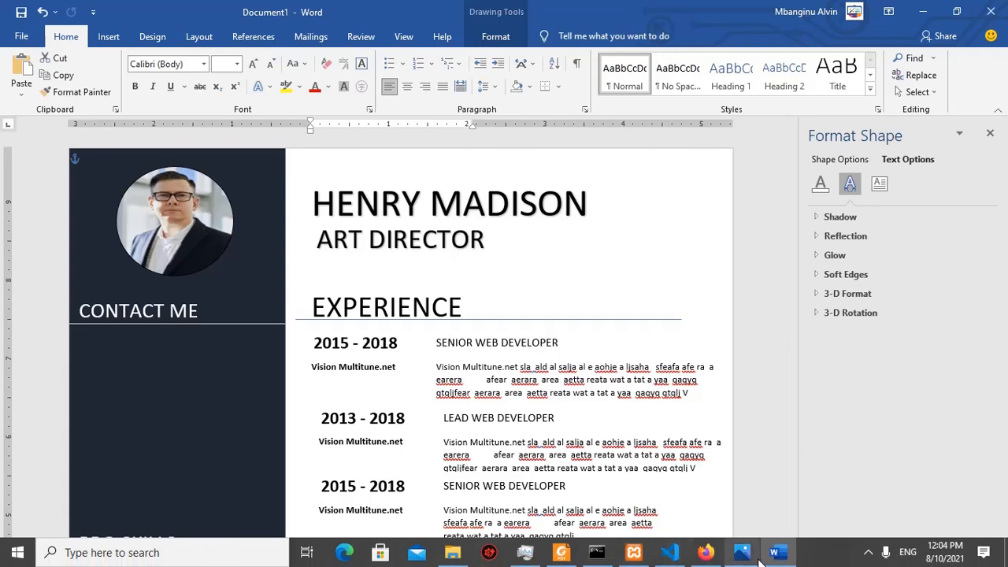
Step: Pan the sample resume in Photos to its Contact Me address, phone and web details
left_click(742, 553)
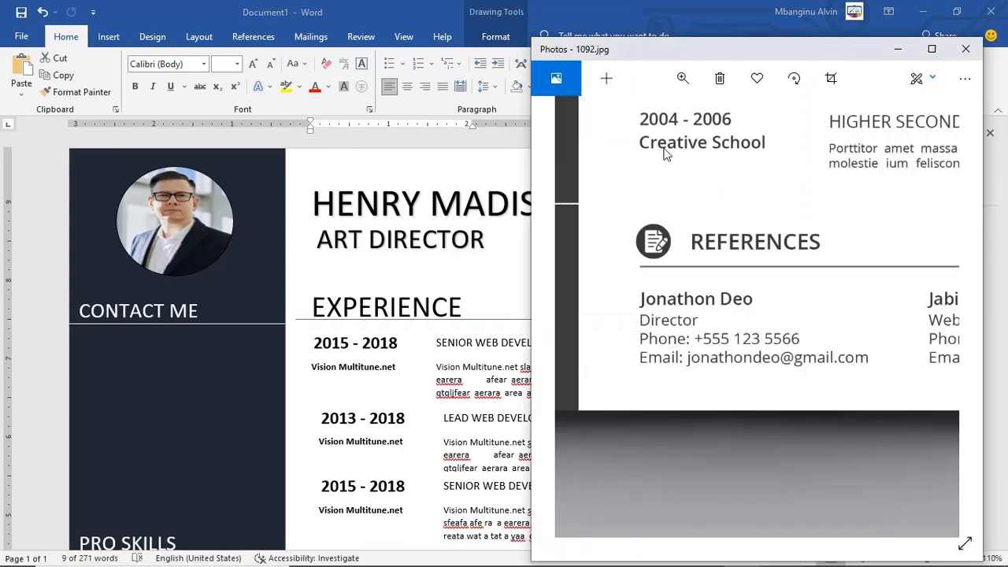
left_click_drag(668, 352, 982, 374)
left_click_drag(736, 213, 969, 563)
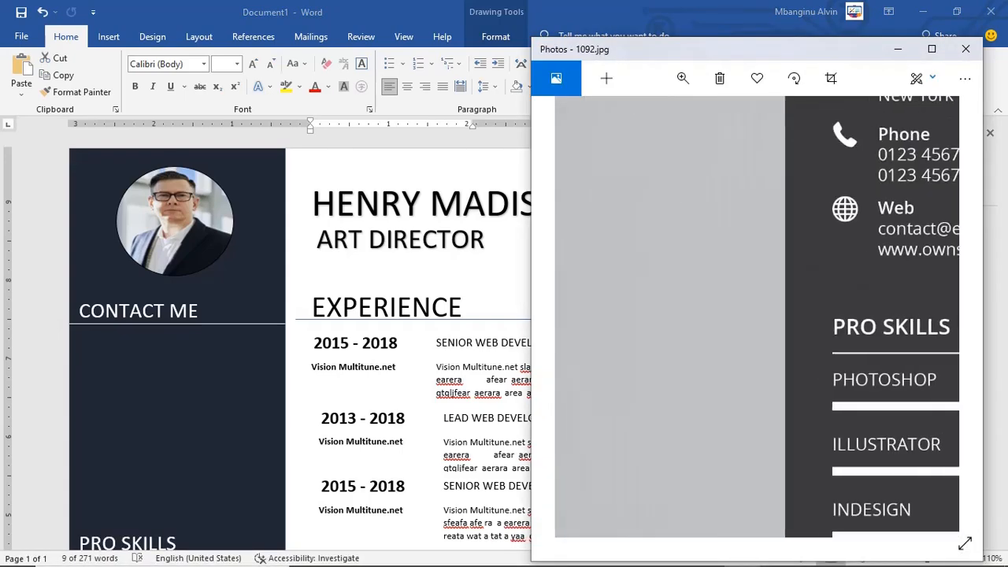
scroll(787, 307, "up", 5)
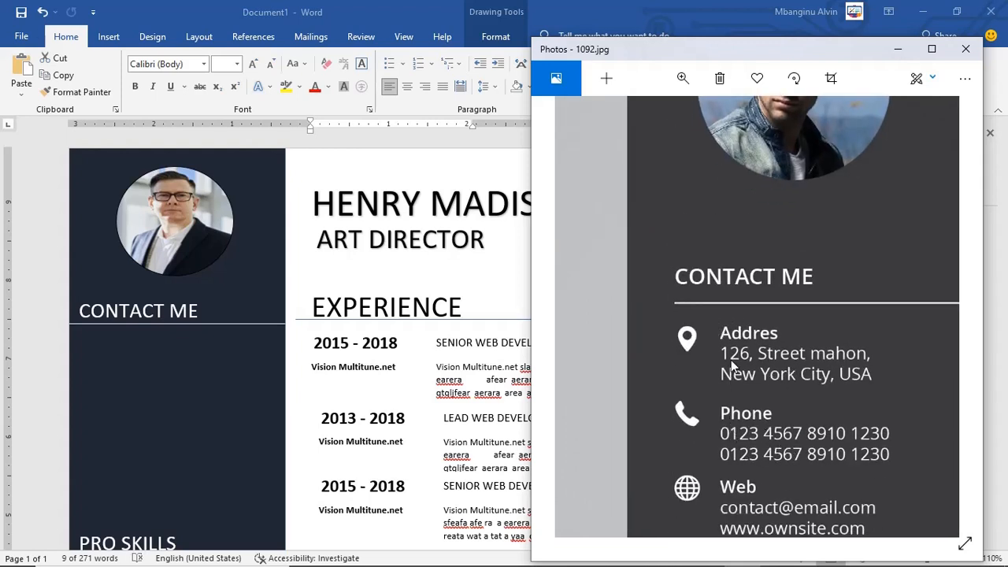
left_click_drag(742, 339, 692, 282)
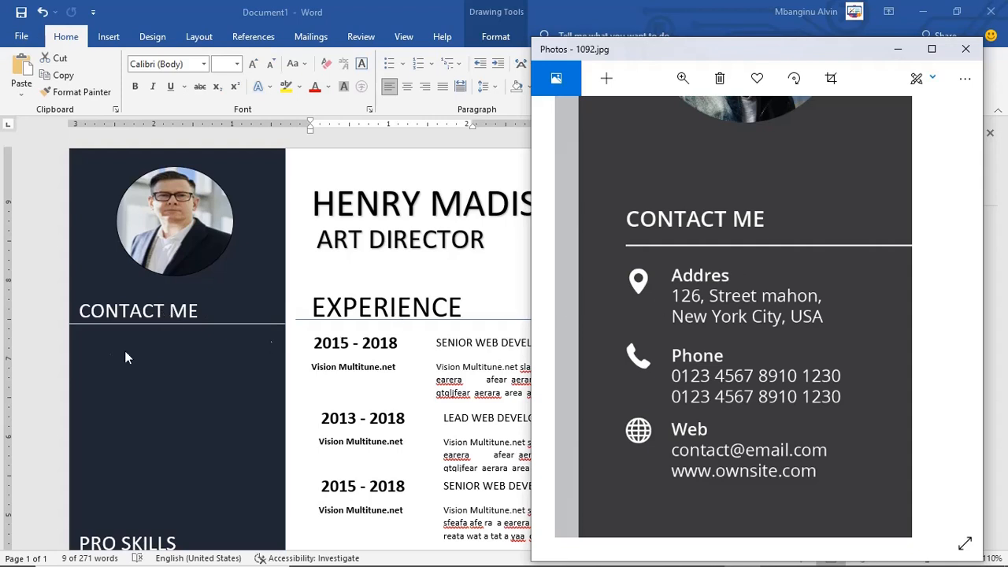
Step: Turn a copy of the CONTACT ME box into a size-16 'Address' label below it
left_click(122, 312)
left_click_drag(182, 326, 182, 364)
triple_click(197, 349)
key("BackSpace")
type("Addre")
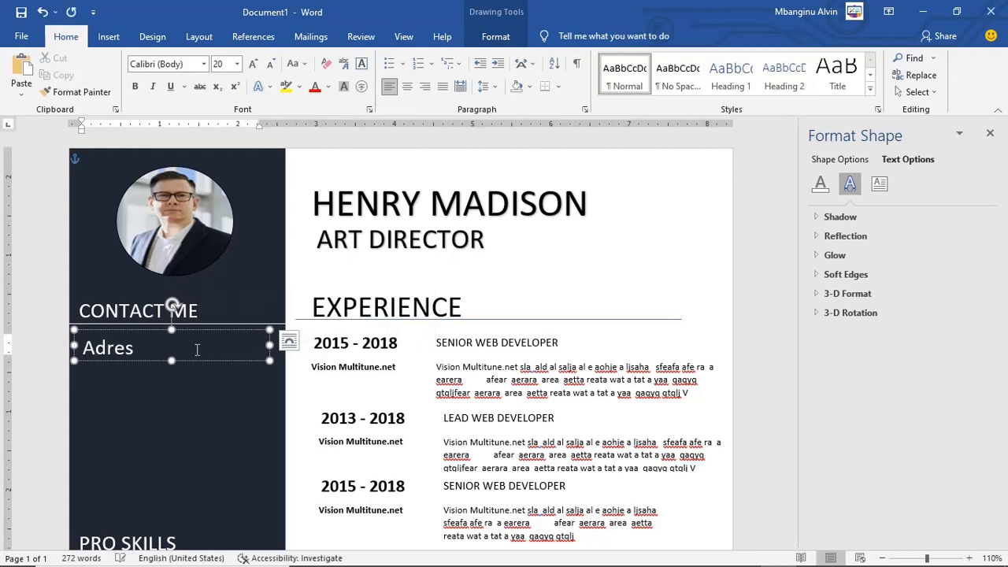
type("ss")
left_click_drag(269, 345, 171, 328)
left_click(237, 64)
left_click(220, 165)
left_click(786, 552)
Step: Duplicate the Address label into 'Phone' and 'Web' labels stacked beneath it
key("ctrl+c")
key("ctrl+v")
left_click_drag(177, 378, 166, 411)
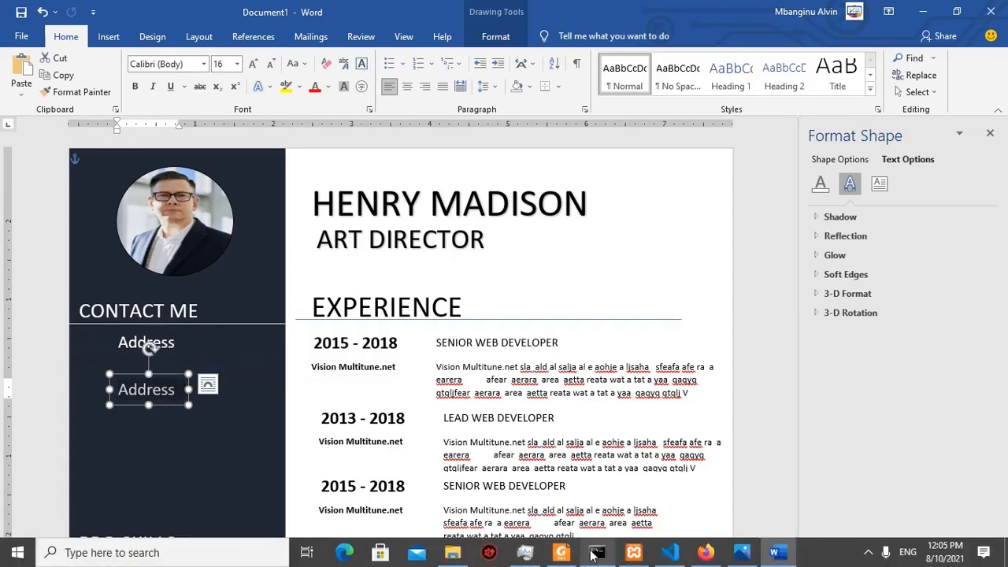
type("Phone")
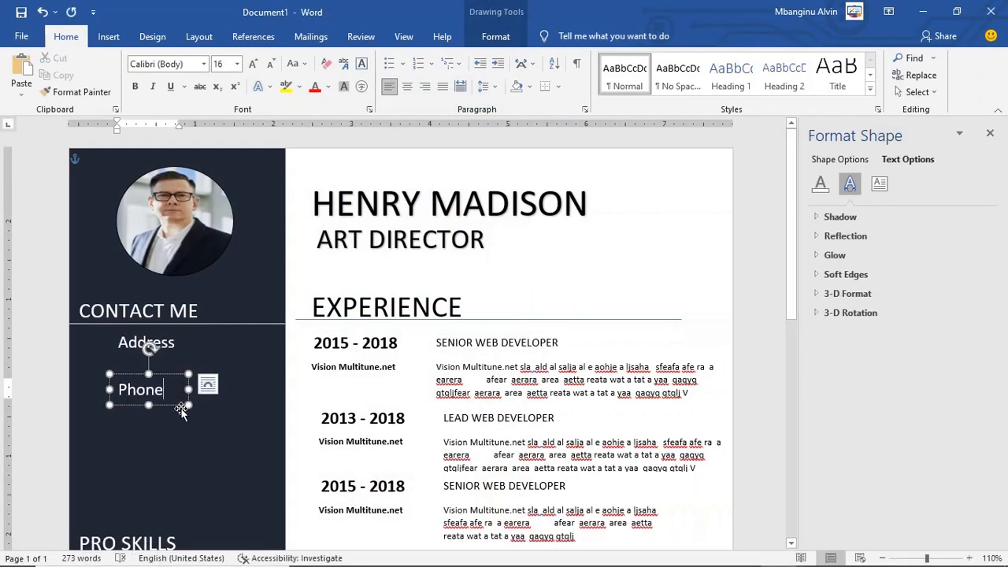
left_click(179, 406)
key("ctrl+c")
key("ctrl+v")
left_click_drag(179, 405, 160, 461)
double_click(140, 444)
type("Web")
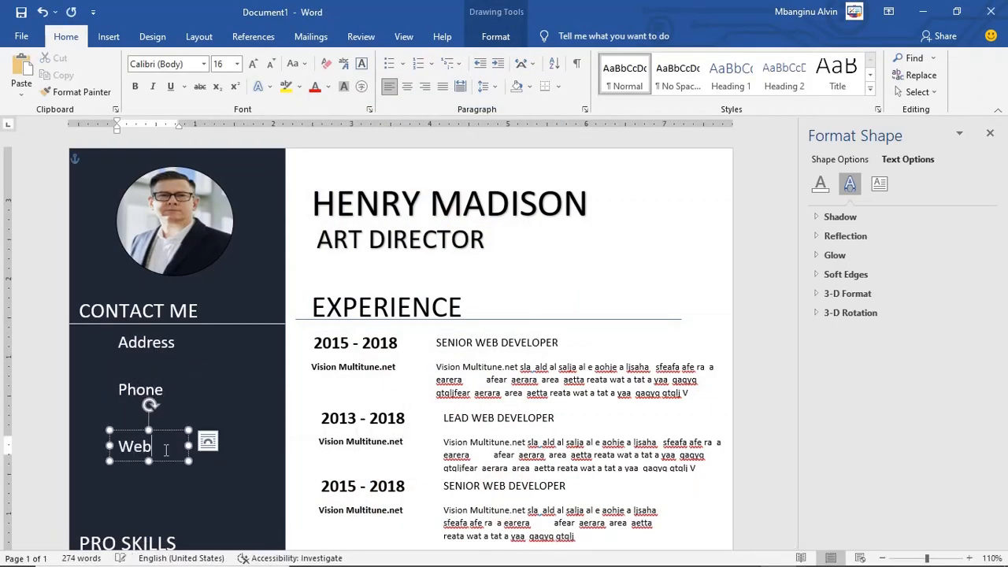
Step: Reposition the Web label slightly lower under Phone
scroll(169, 432, "down", 1)
left_click(168, 425)
left_click(167, 431)
left_click(164, 425)
left_click_drag(164, 426, 166, 438)
left_click(156, 352)
left_click(159, 438)
left_click(185, 457)
Step: Add a second Address line beneath the first and open the Insert Pictures menu
left_click(172, 321)
key("ctrl+c")
key("ctrl+v")
left_click_drag(189, 335, 161, 373)
left_click(161, 354)
left_click(108, 36)
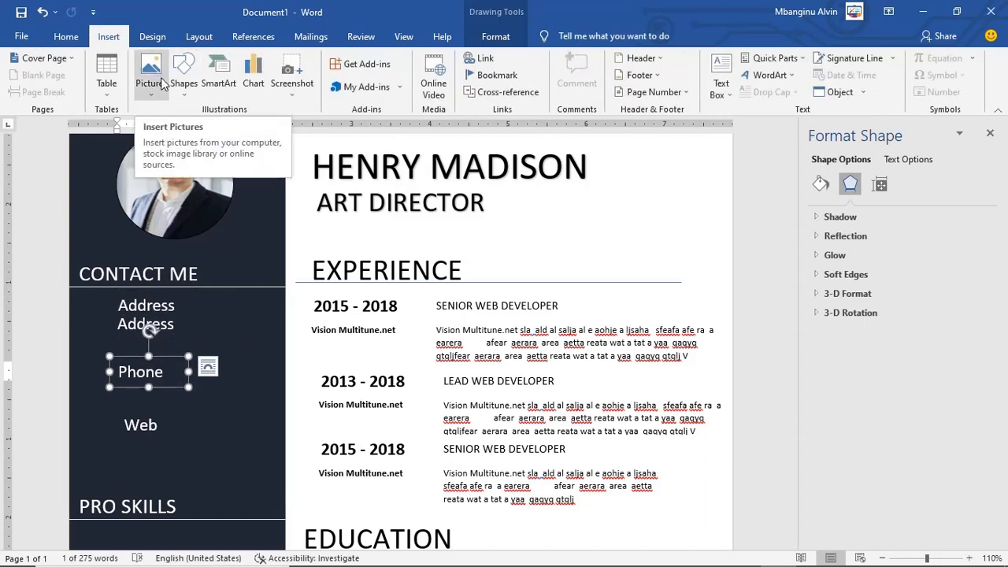
left_click(150, 73)
Step: Type the placeholder detail line 'sjflalksdf' under Address and paste copies under the other labels
left_click(775, 556)
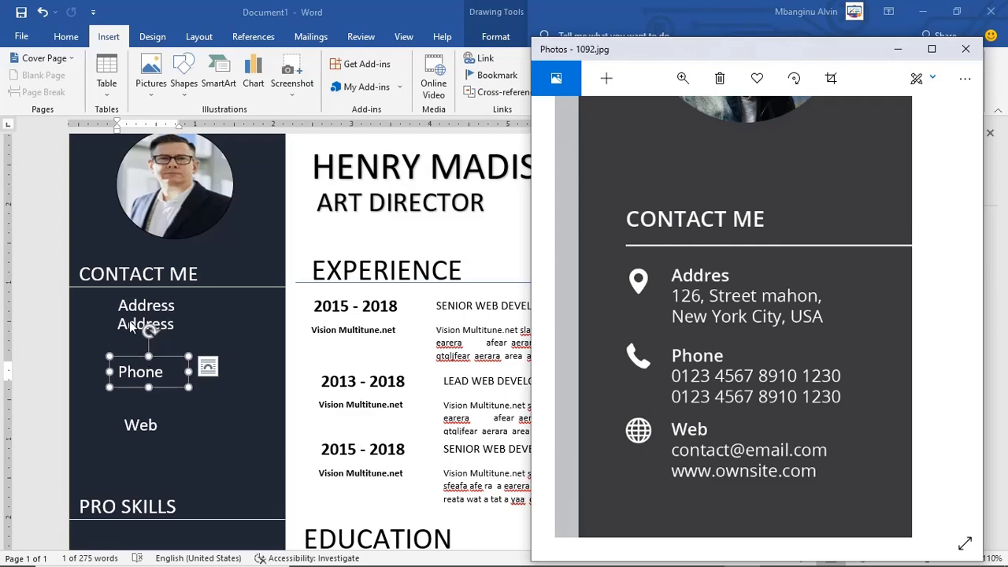
key("alt+Tab")
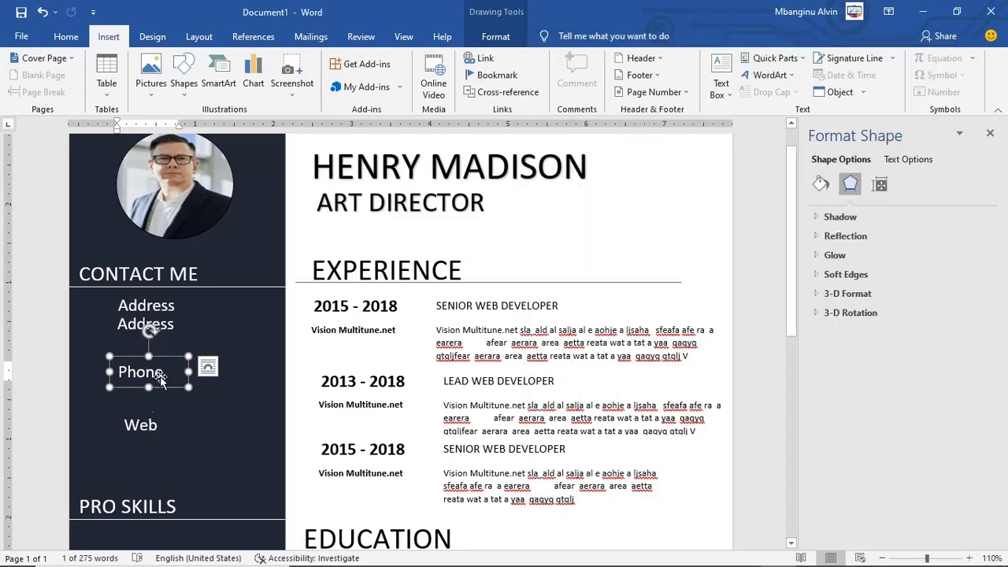
left_click(165, 315)
left_click_drag(175, 308, 188, 309)
left_click_drag(568, 345, 507, 345)
key("ctrl+v")
key("ctrl+z")
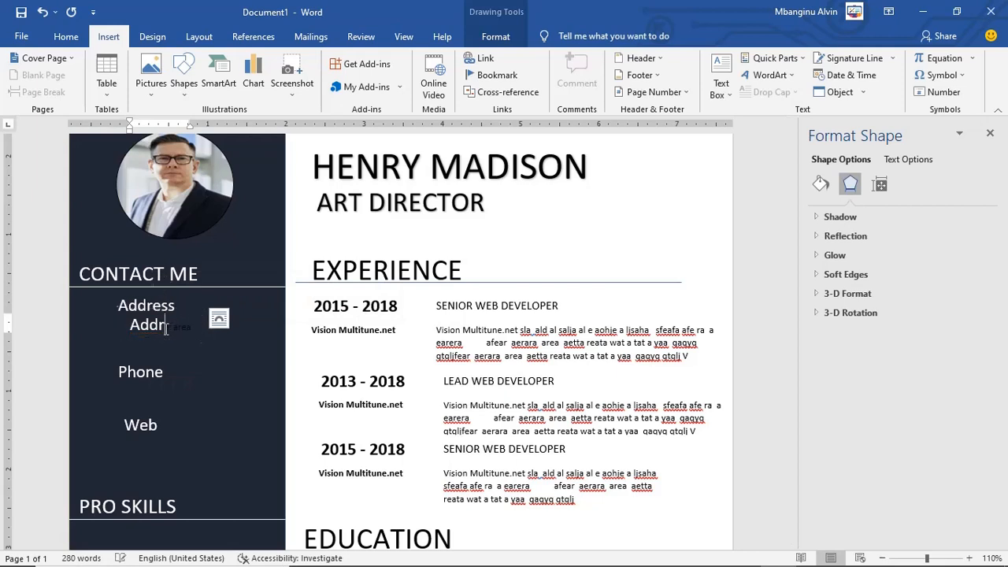
type("sjfl")
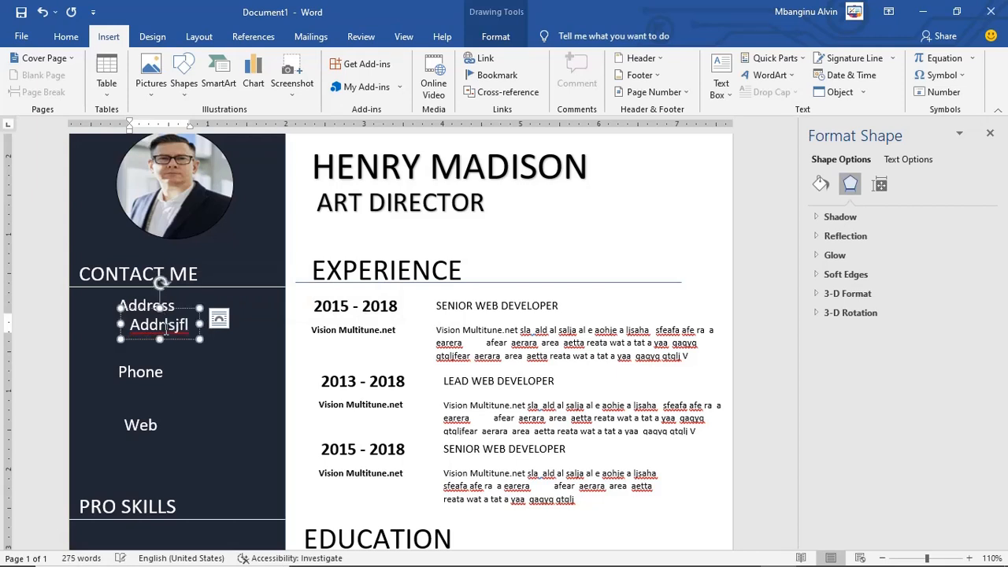
type("alksdf")
left_click(206, 362)
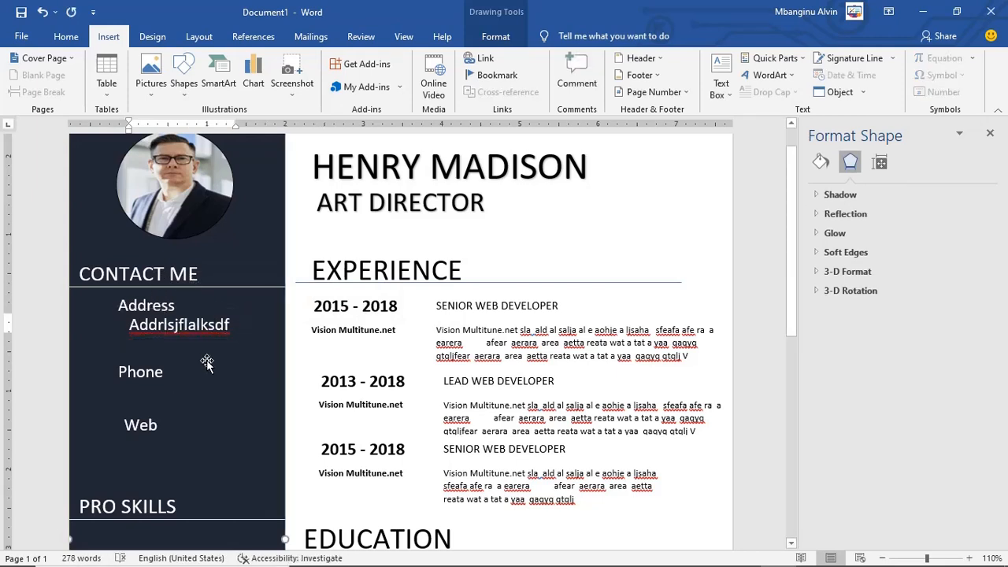
key("ctrl+v")
left_click_drag(156, 187, 192, 503)
left_click(207, 442)
Step: Nudge the Address, Phone and Web labels slightly left so they align
left_click(204, 336)
left_click_drag(203, 336, 198, 336)
left_click(169, 405)
left_click_drag(169, 405, 164, 405)
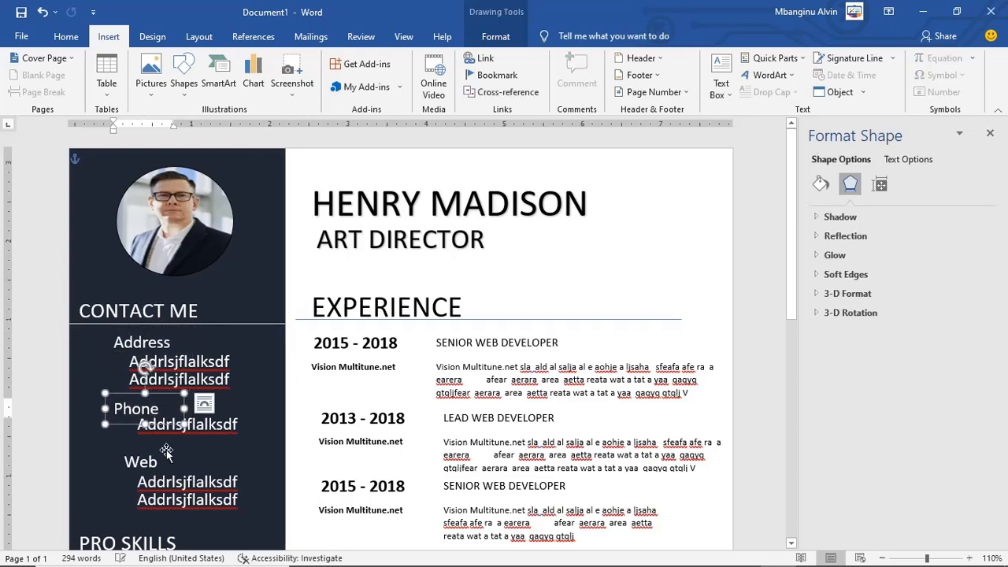
left_click(167, 449)
left_click_drag(167, 449, 163, 449)
left_click(239, 455)
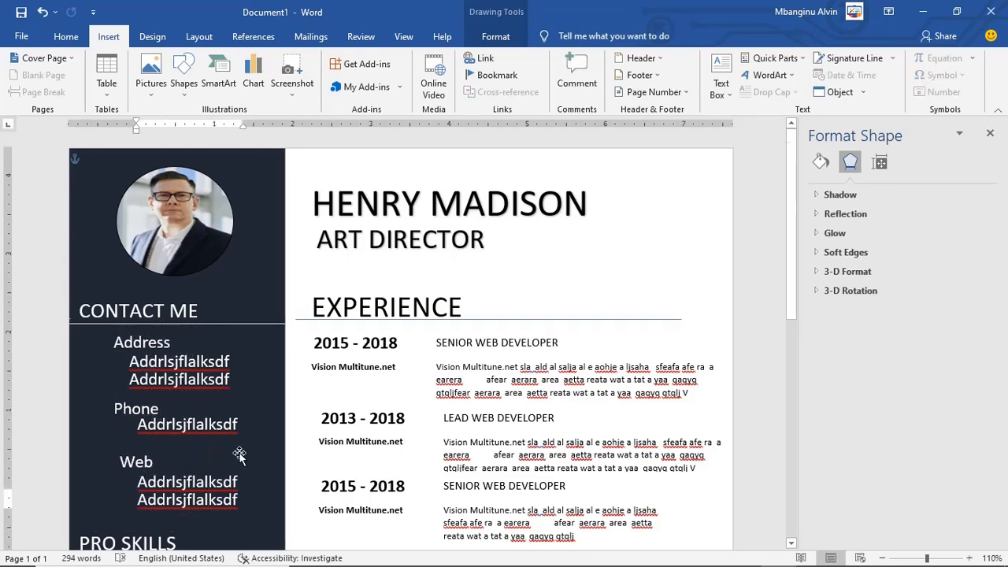
Step: Scroll the sample resume in Photos to its PRO SKILLS bars
scroll(239, 456, "down", 3)
left_click(481, 556)
scroll(794, 183, "down", 3)
scroll(794, 183, "down", 3)
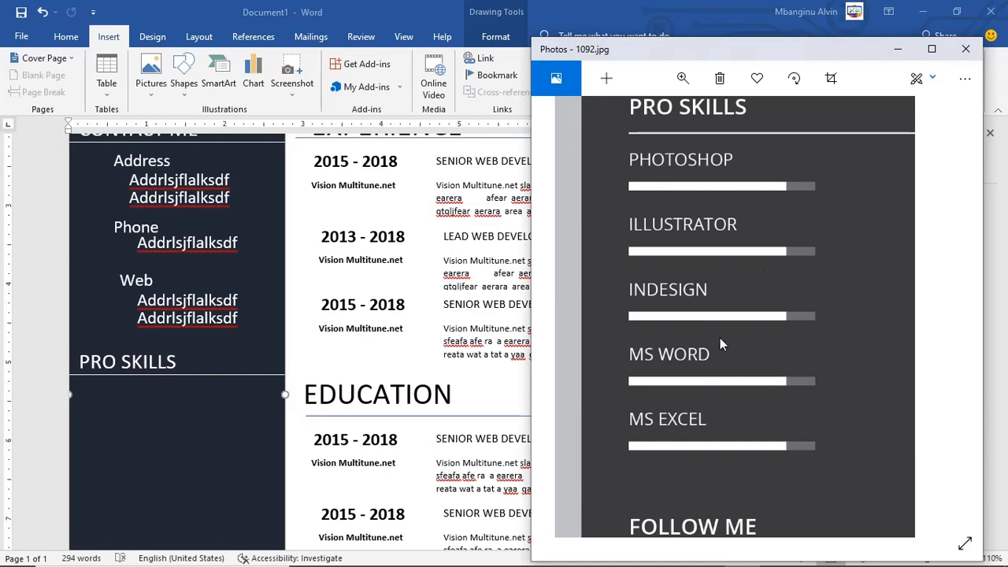
Step: Paste a copy of the PRO SKILLS heading beneath it and retype it as PHOTOSHOP
left_click(136, 169)
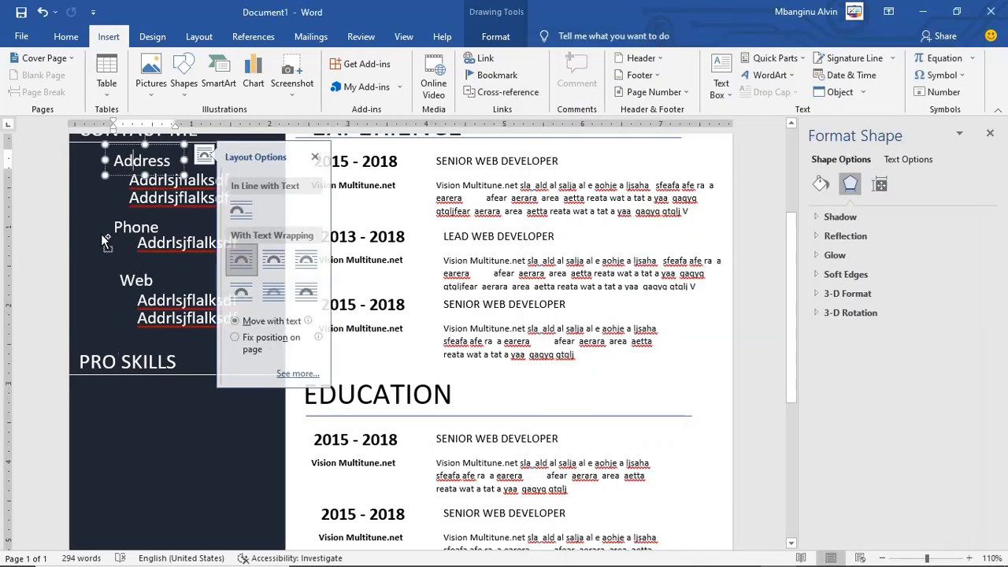
left_click(115, 359)
left_click(120, 344)
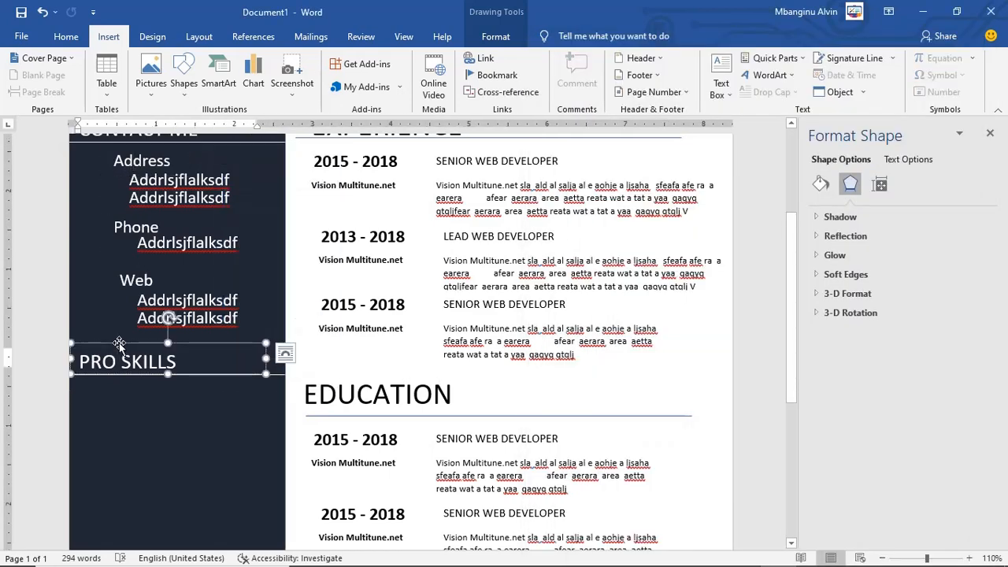
key("ctrl+v")
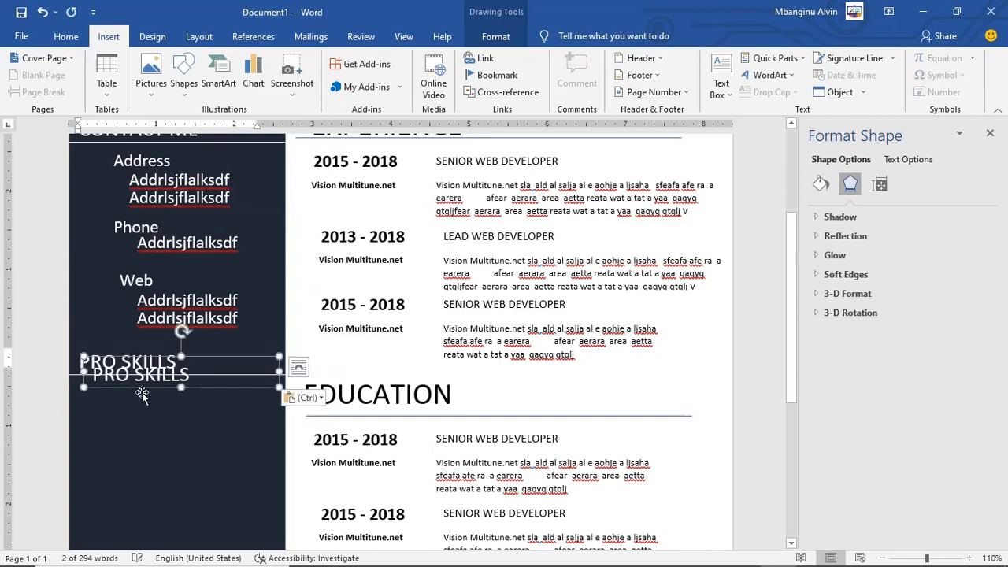
left_click_drag(140, 421, 153, 411)
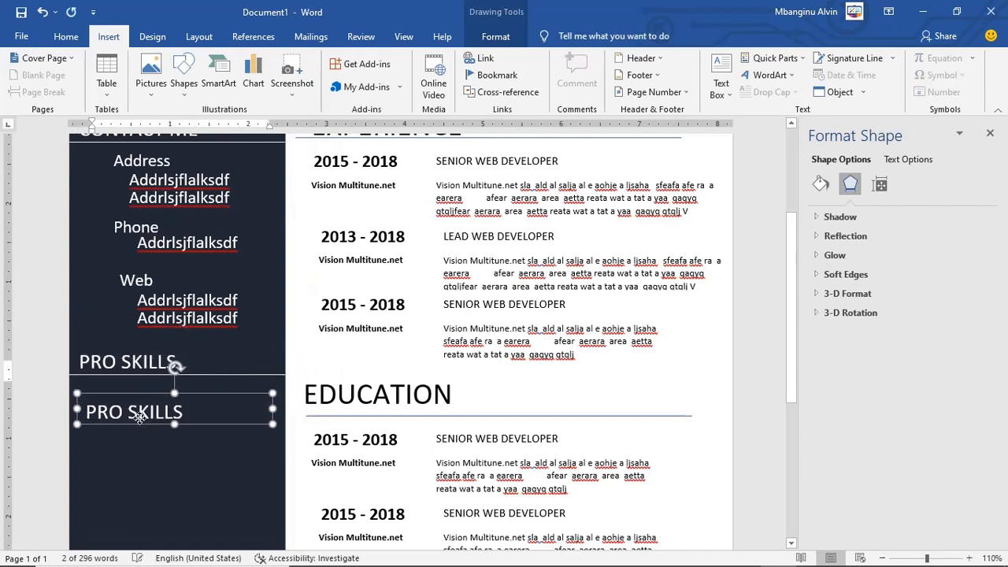
triple_click(153, 412)
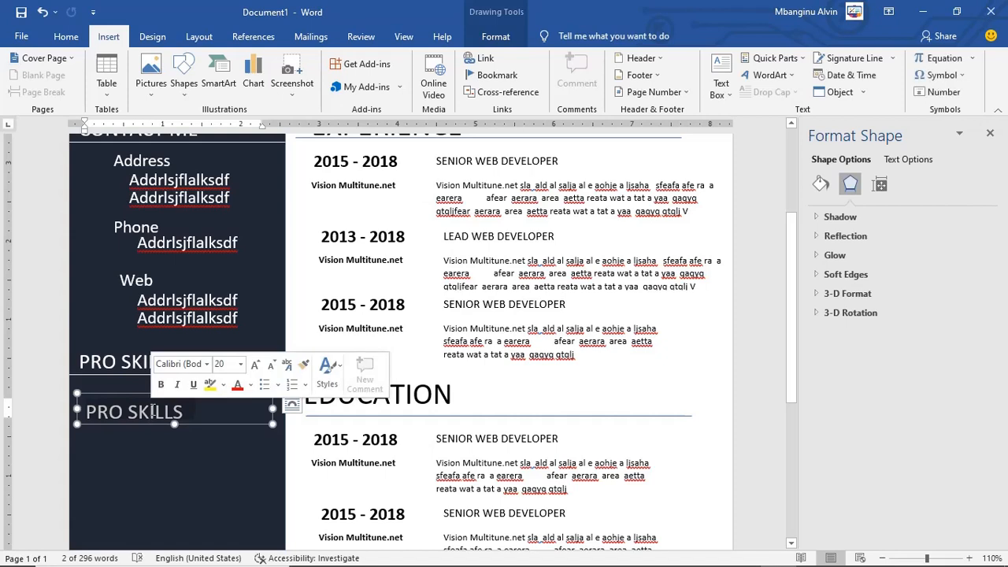
type("PHOTOSHOP")
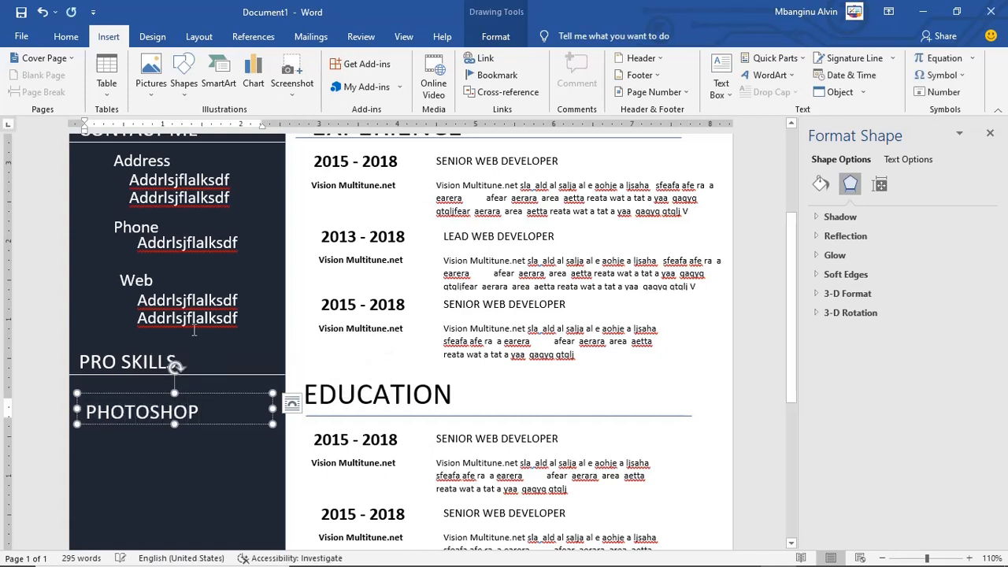
Step: Set the PHOTOSHOP label's font size to 14 pt
left_click(66, 36)
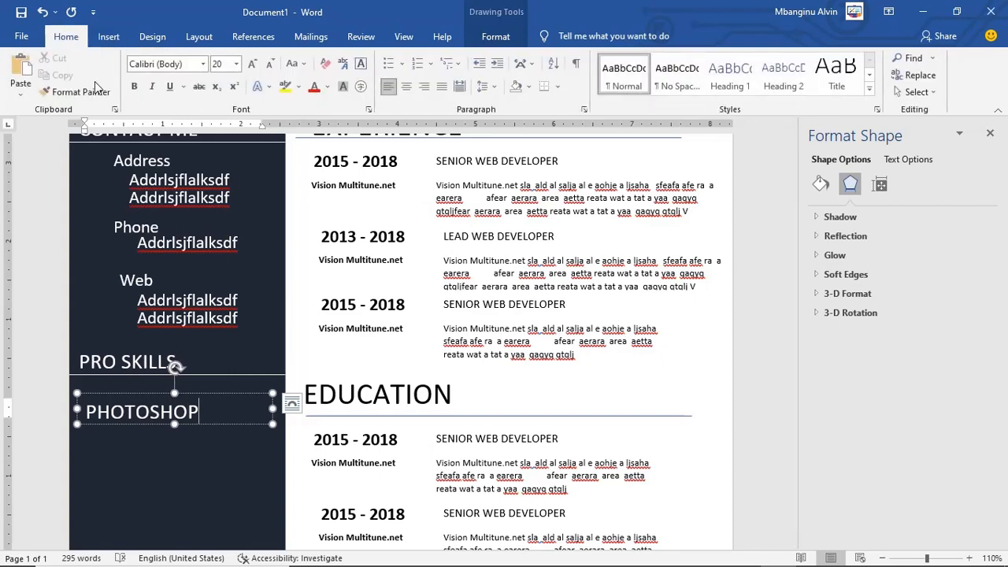
left_click(270, 64)
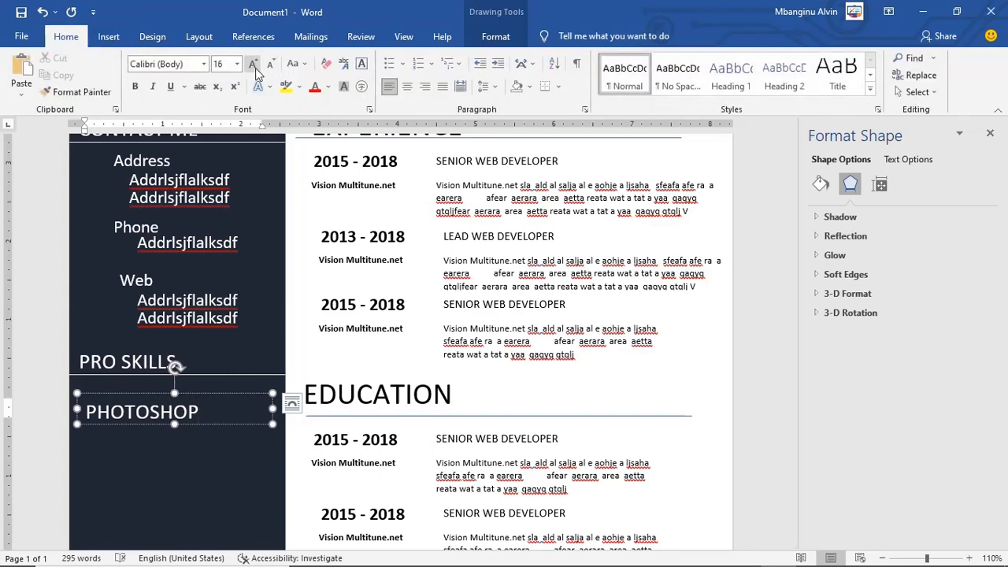
left_click(224, 64)
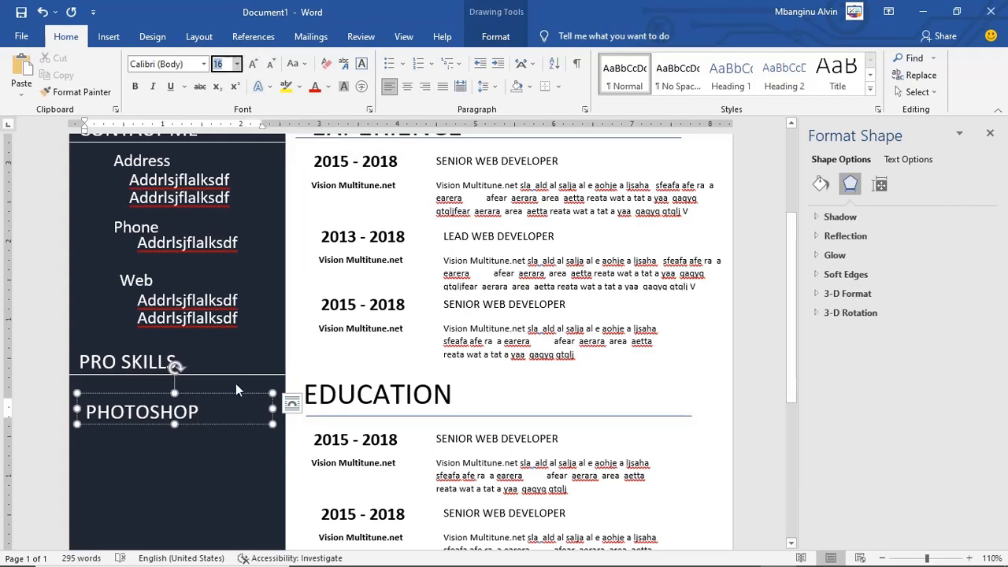
left_click(238, 63)
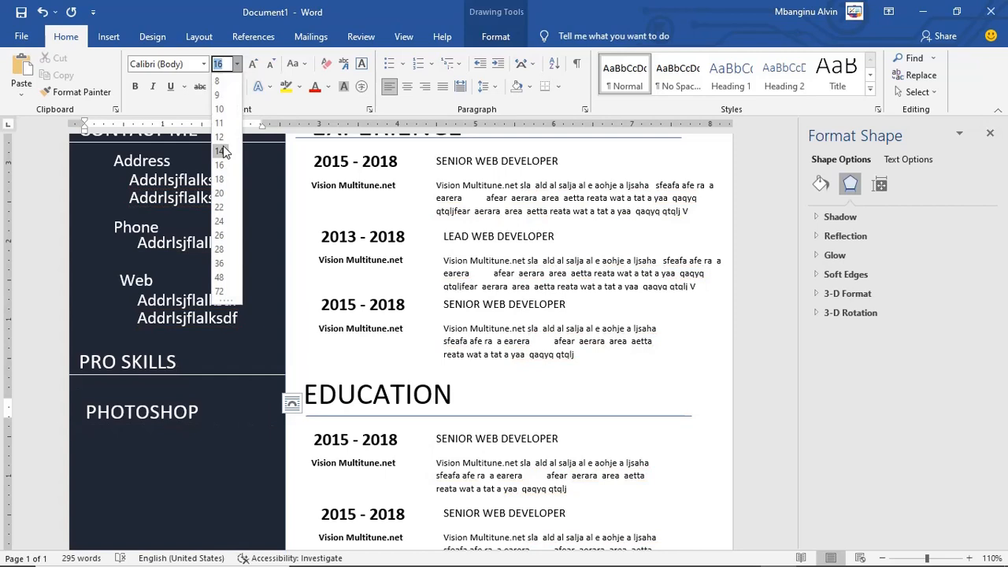
left_click(198, 412)
left_click(191, 414)
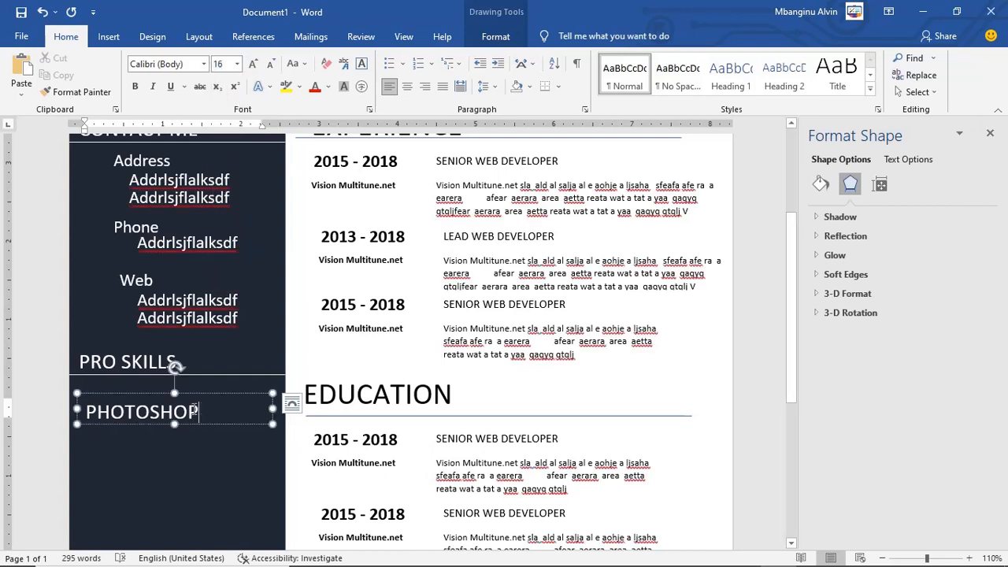
left_click(244, 428)
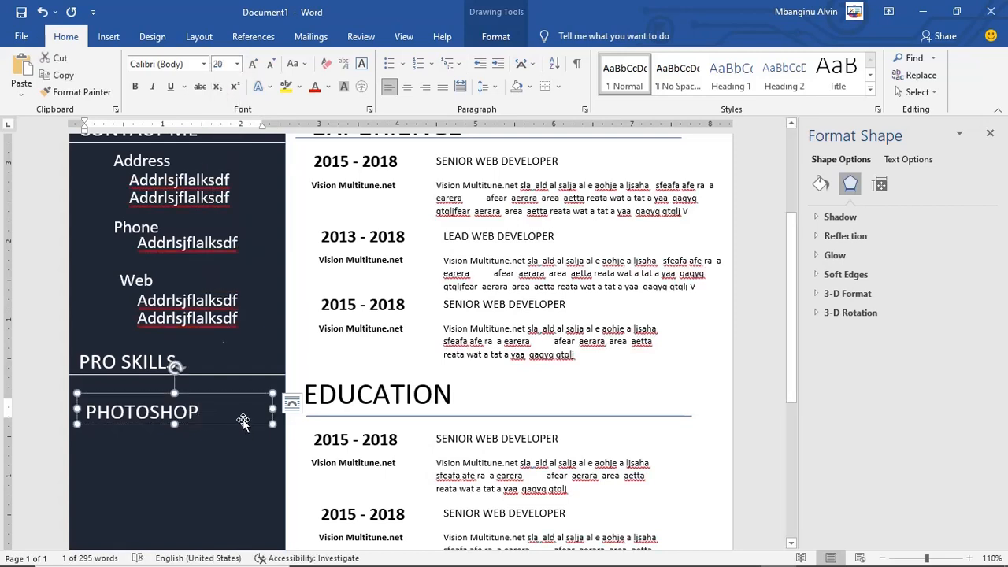
left_click(237, 64)
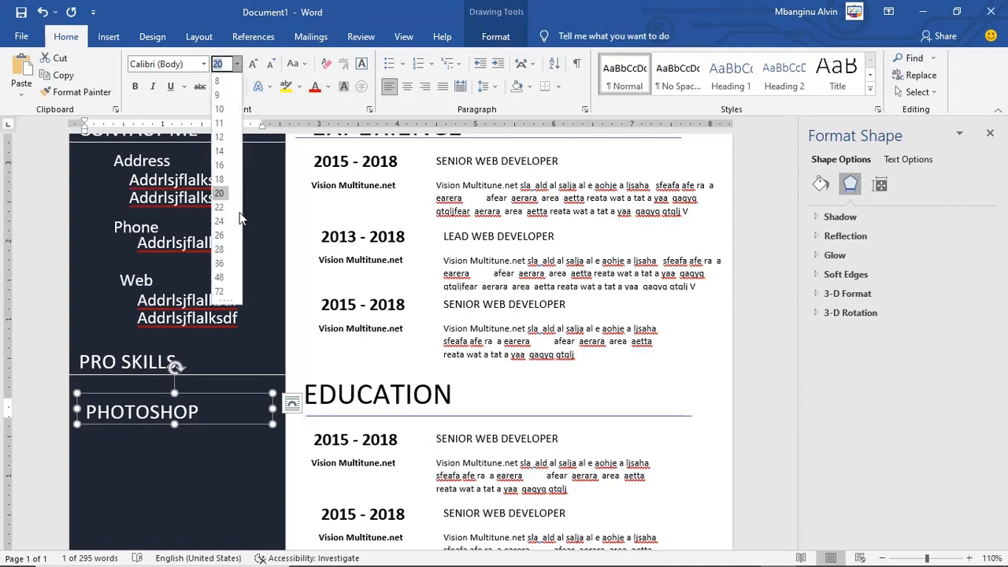
left_click(222, 151)
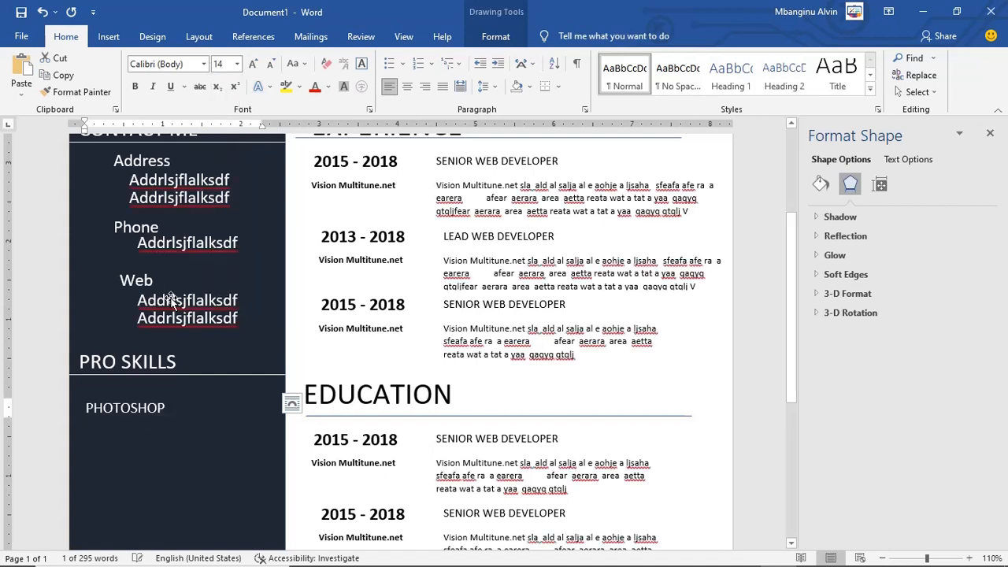
Step: Shrink the PHOTOSHOP box's width and height to fit the word
left_click(143, 409)
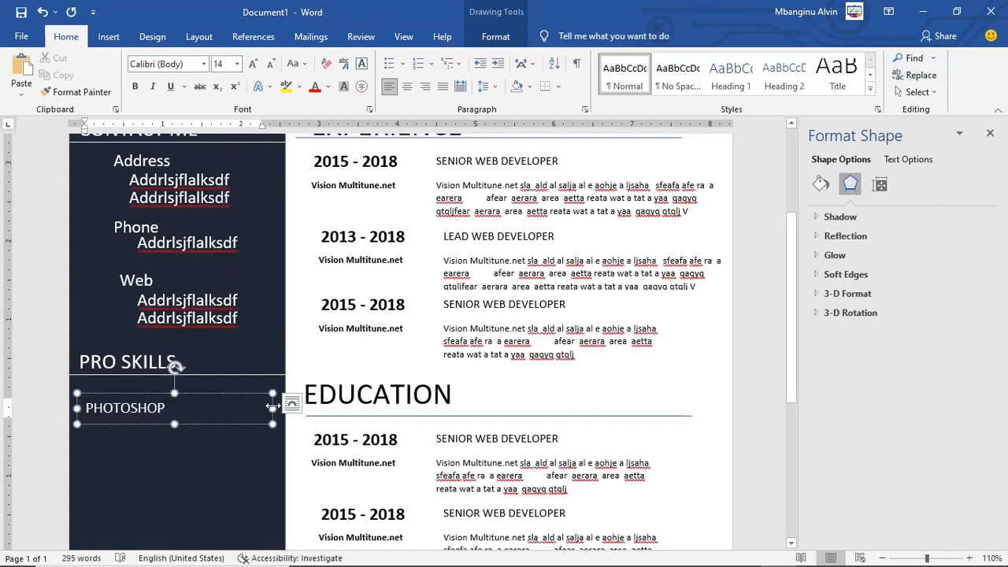
left_click_drag(272, 409, 173, 408)
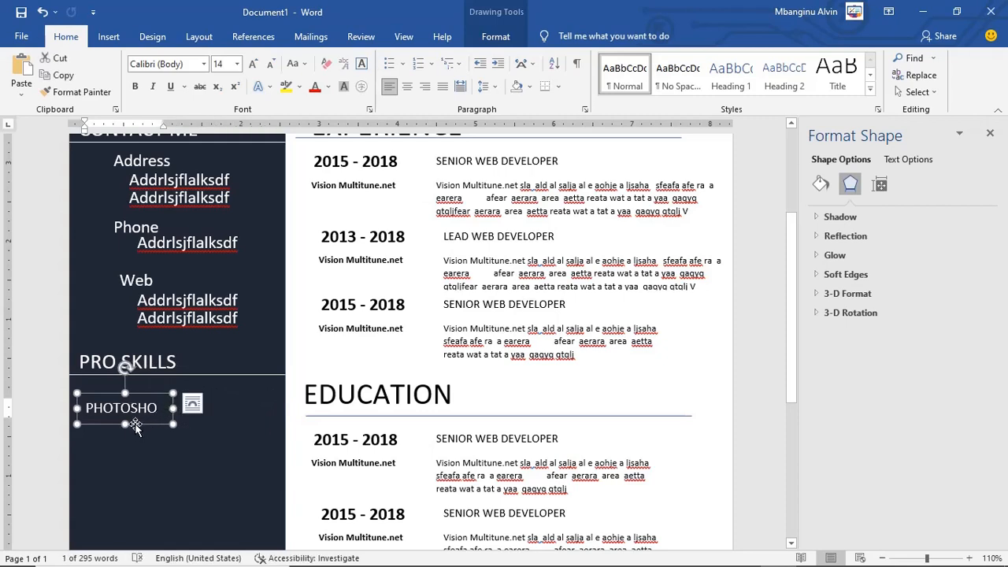
left_click_drag(125, 424, 176, 407)
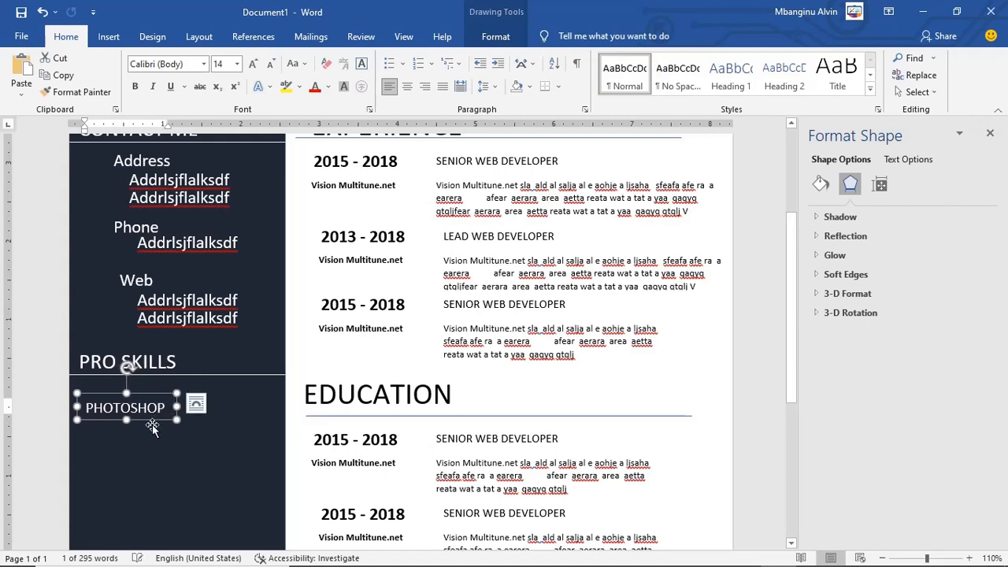
left_click(152, 424)
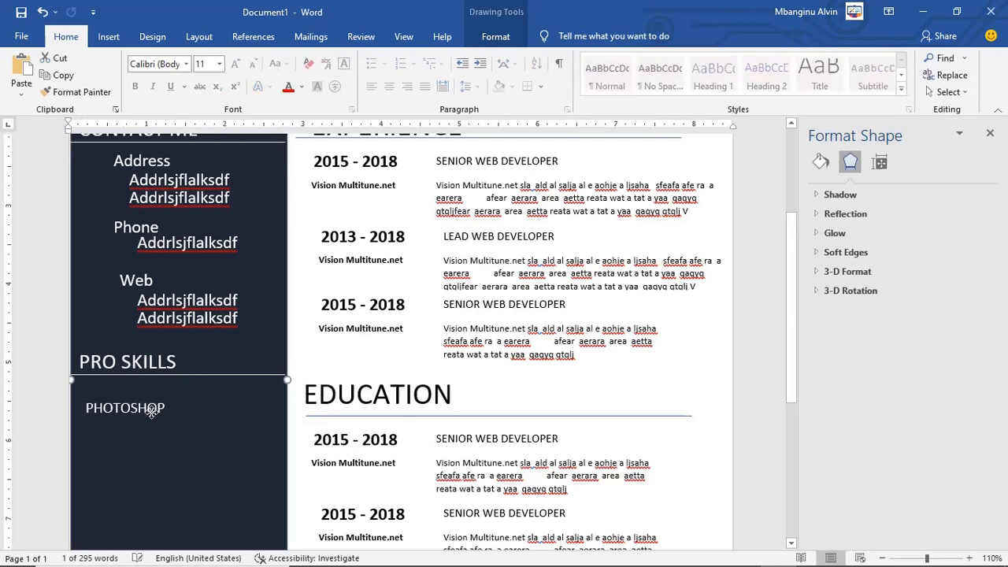
Step: Move PHOTOSHOP under PRO SKILLS and add an ILLUSTRATOR label copied from it
left_click_drag(151, 410, 154, 477)
key("ctrl+c")
key("ctrl+v")
double_click(156, 464)
type("ILLUSTRATO")
key("BackSpace")
type("OR")
left_click_drag(178, 463, 189, 464)
Step: Add an INDESIGN label copied from ILLUSTRATOR and place it below in the sidebar
key("ctrl+c")
key("ctrl+v")
double_click(190, 476)
type("INDESIGN")
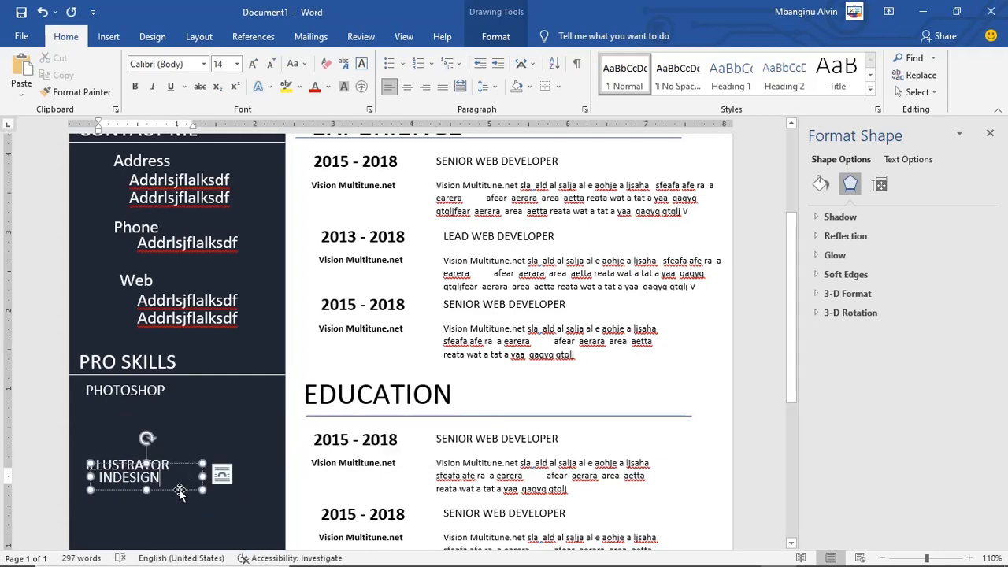
left_click_drag(181, 489, 174, 515)
scroll(234, 426, "down", 3)
left_click_drag(189, 376, 178, 422)
left_click(726, 555)
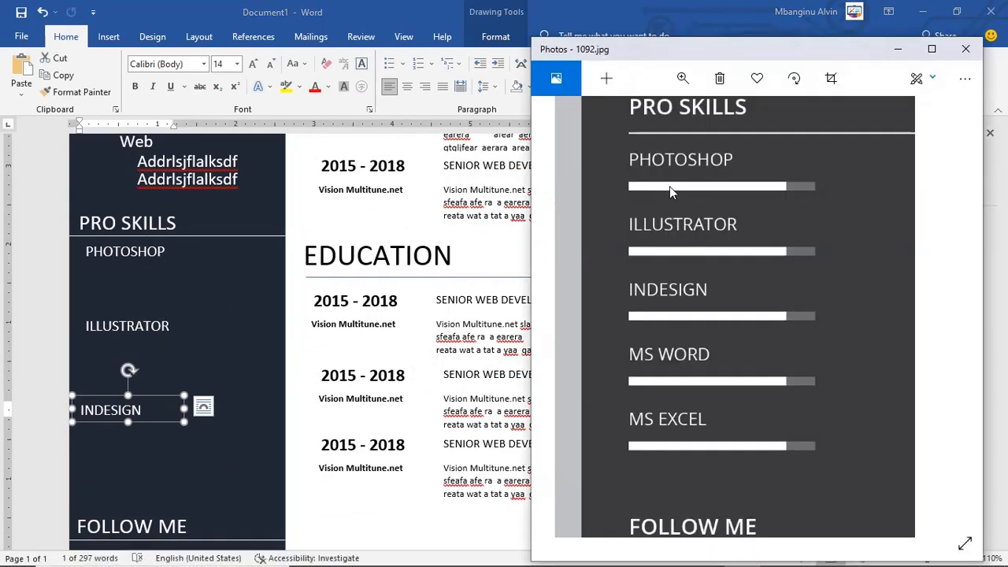
left_click(142, 322)
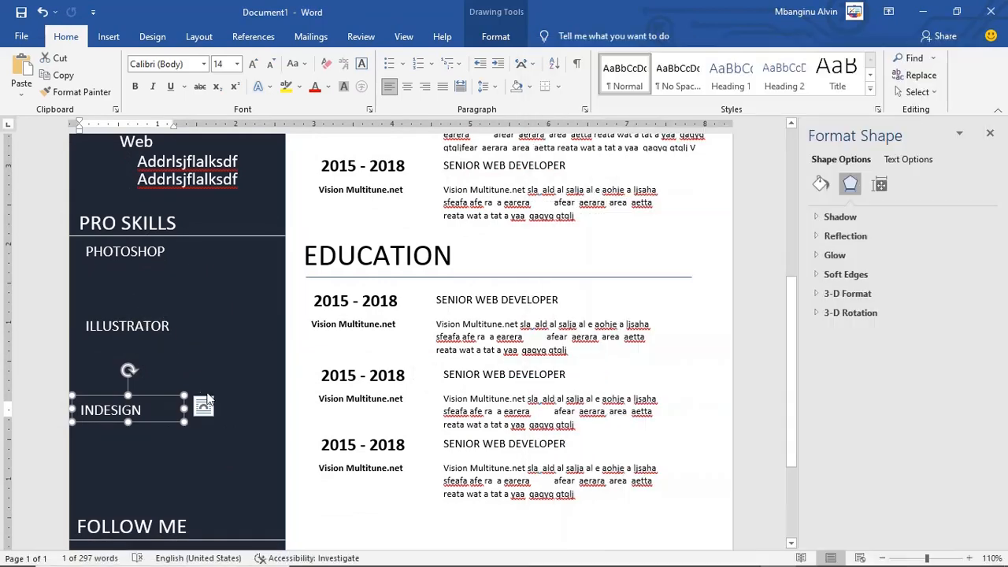
left_click(211, 293)
left_click(110, 37)
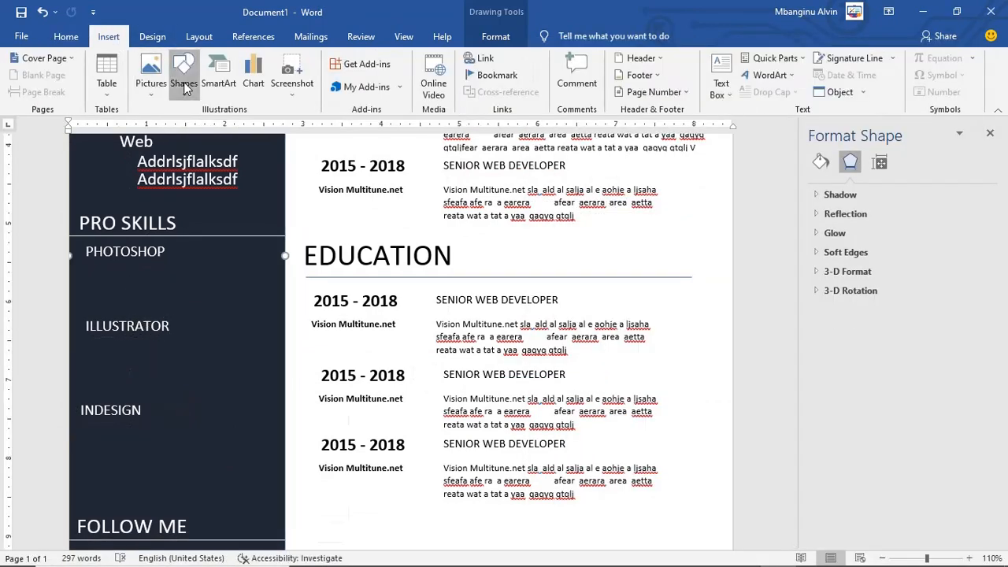
Step: Draw a thin rectangle bar under PHOTOSHOP, checking the reference image for its size
left_click(183, 75)
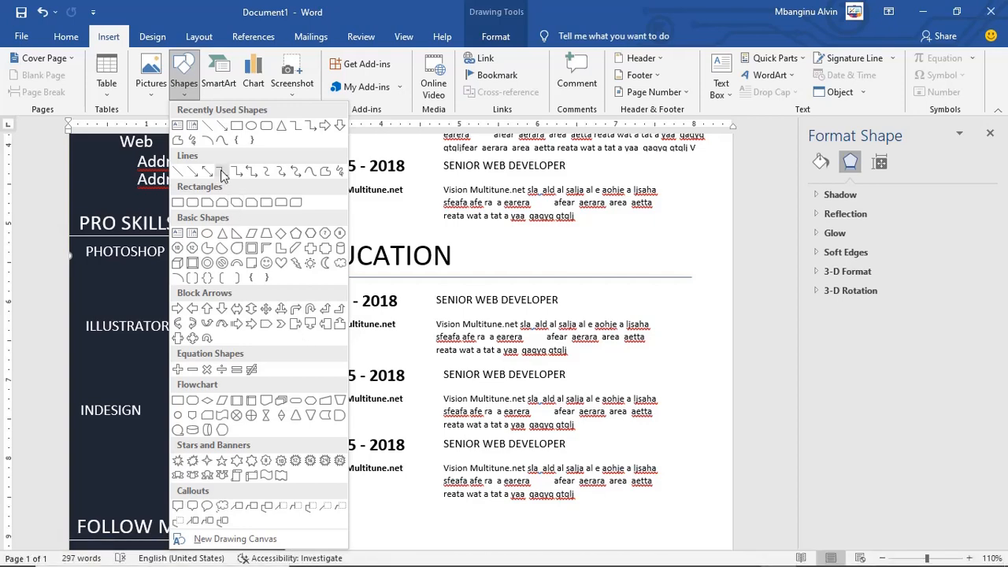
left_click(181, 201)
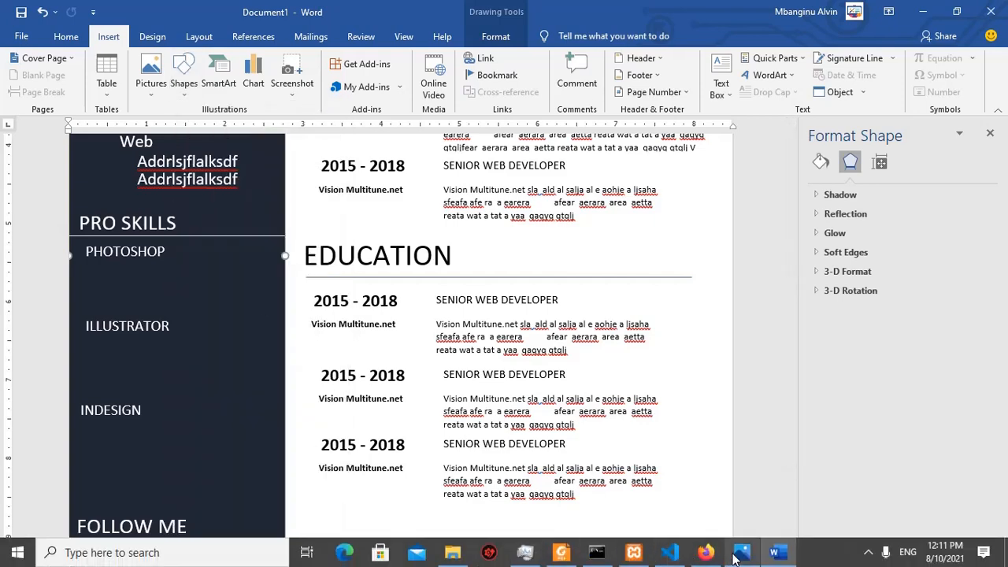
left_click(740, 553)
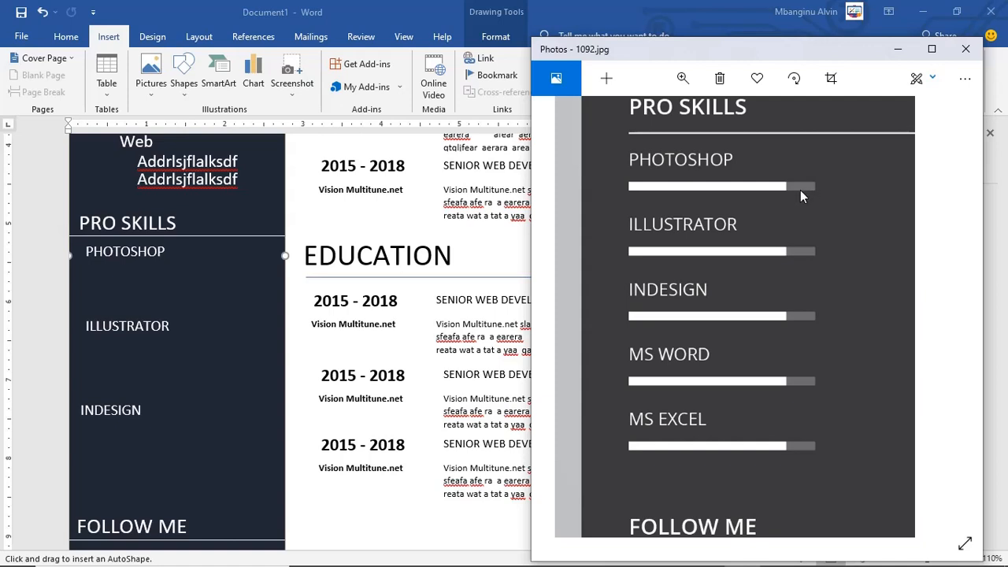
left_click(98, 275)
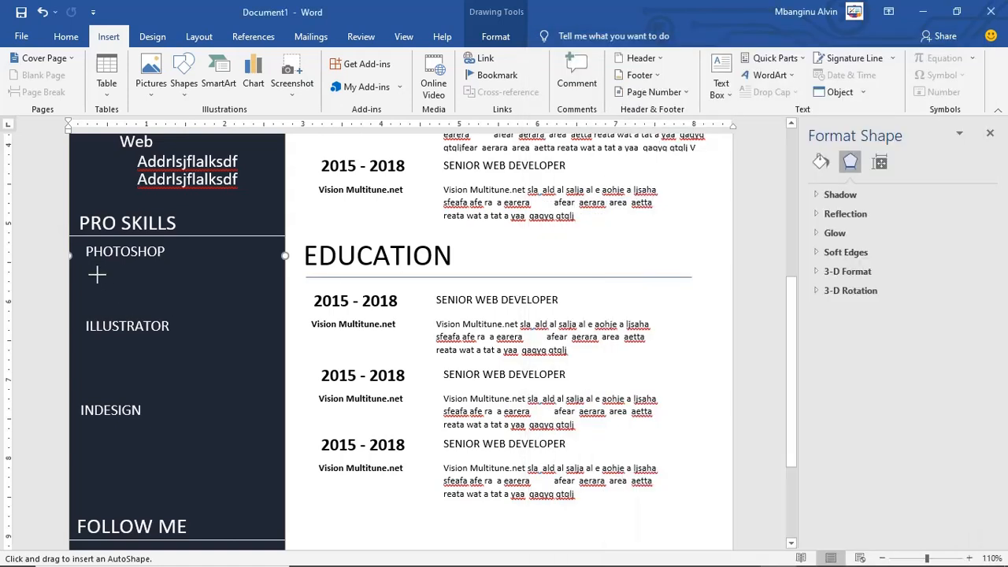
mouse_move(92, 272)
left_mouse_down()
mouse_move(219, 281)
mouse_move(174, 277)
left_mouse_up()
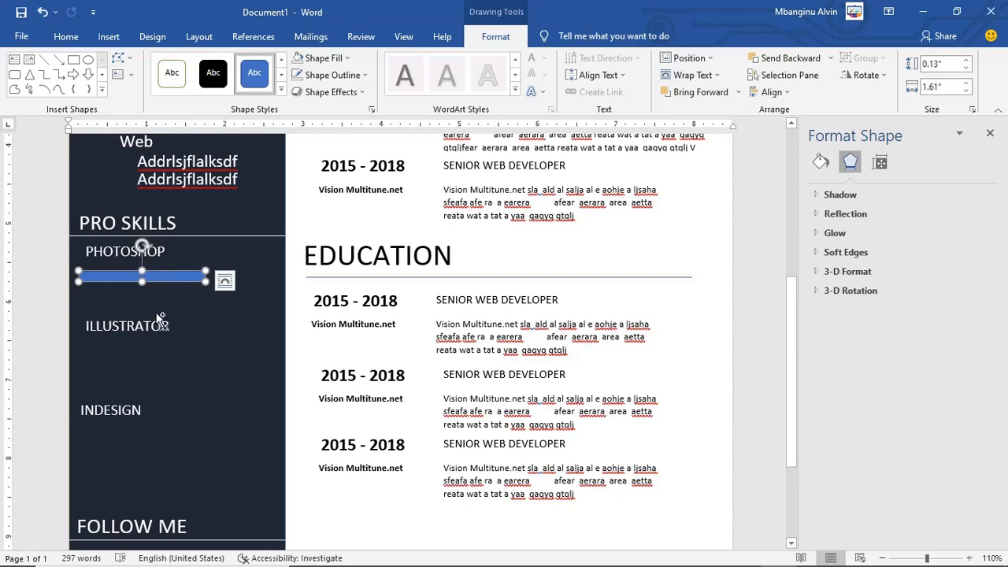
Step: Paste a copy of the blue bar and nudge it up and right over the original
key("ctrl+v")
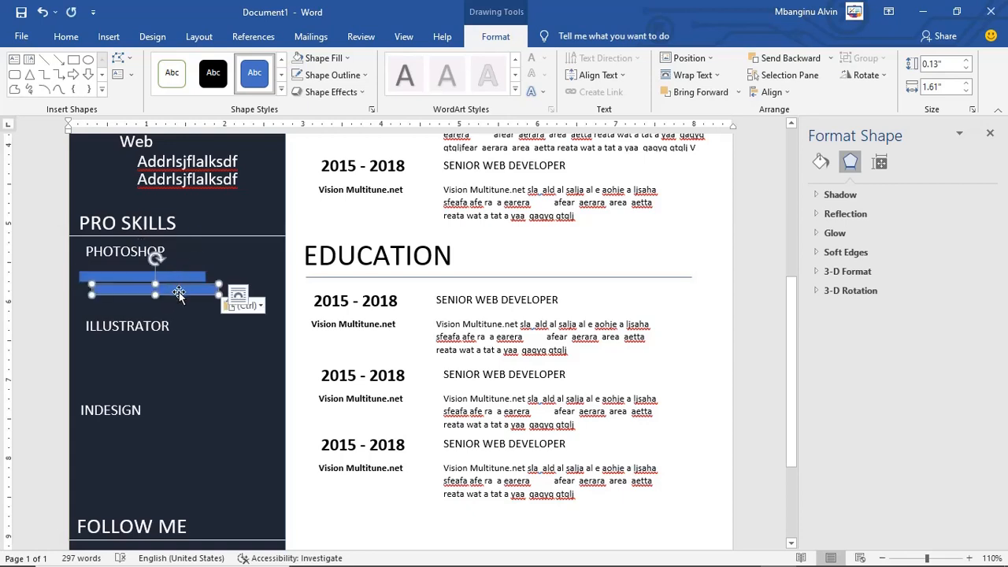
key("Up")
key("Up")
key("Up")
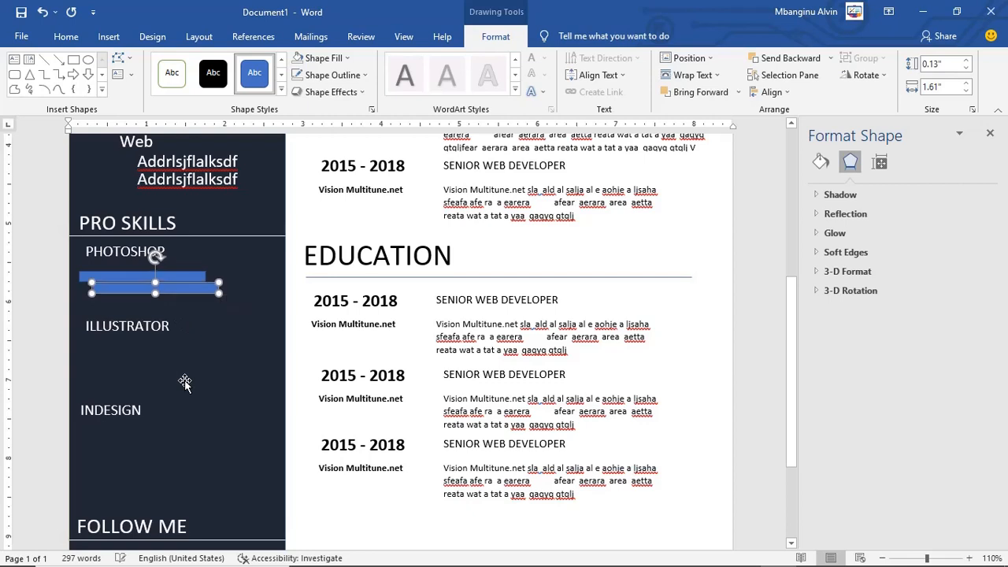
key("Up")
key("Up")
key("Up")
key("Up")
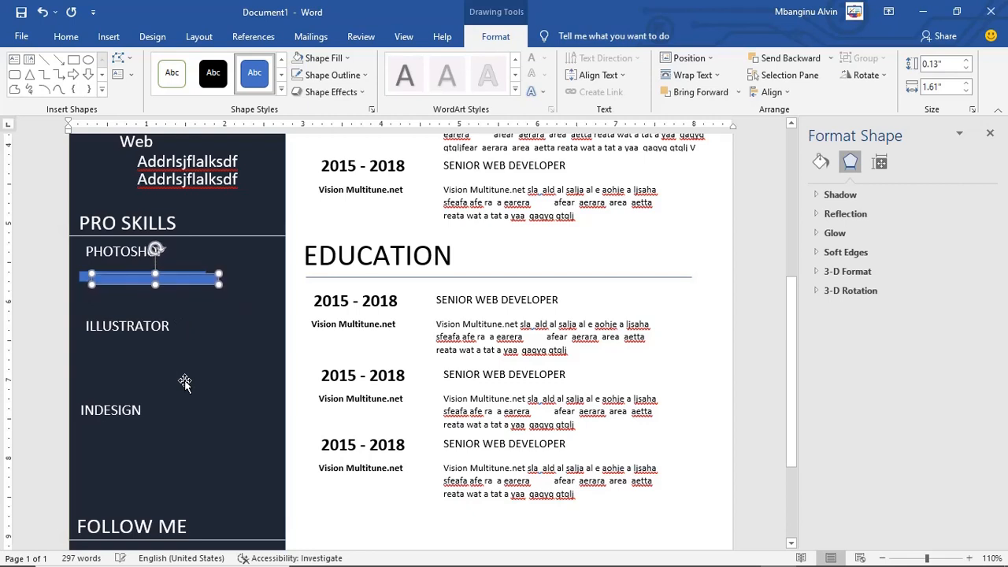
key("Up")
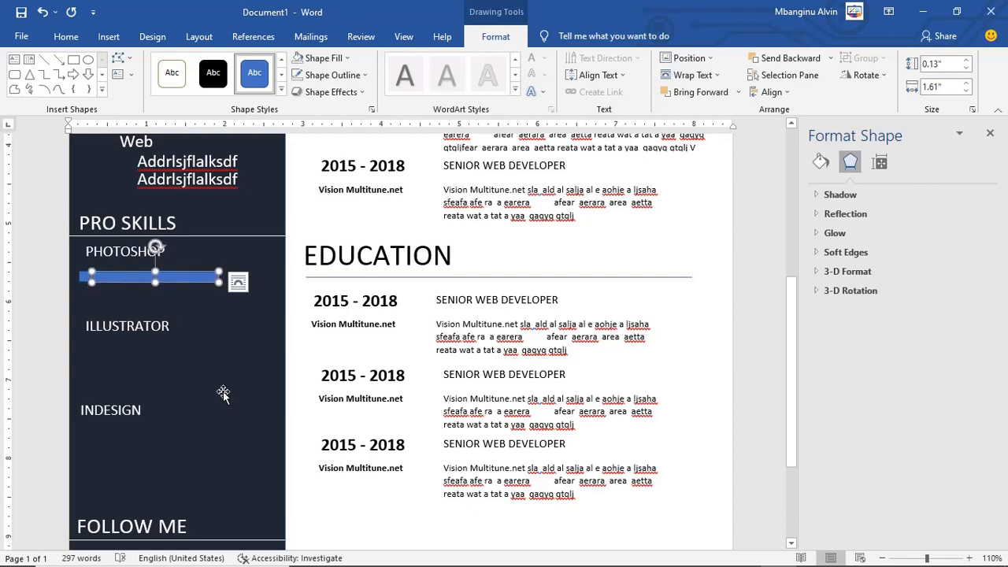
key("Right")
key("Right")
key("Right")
key("Right")
key("Right")
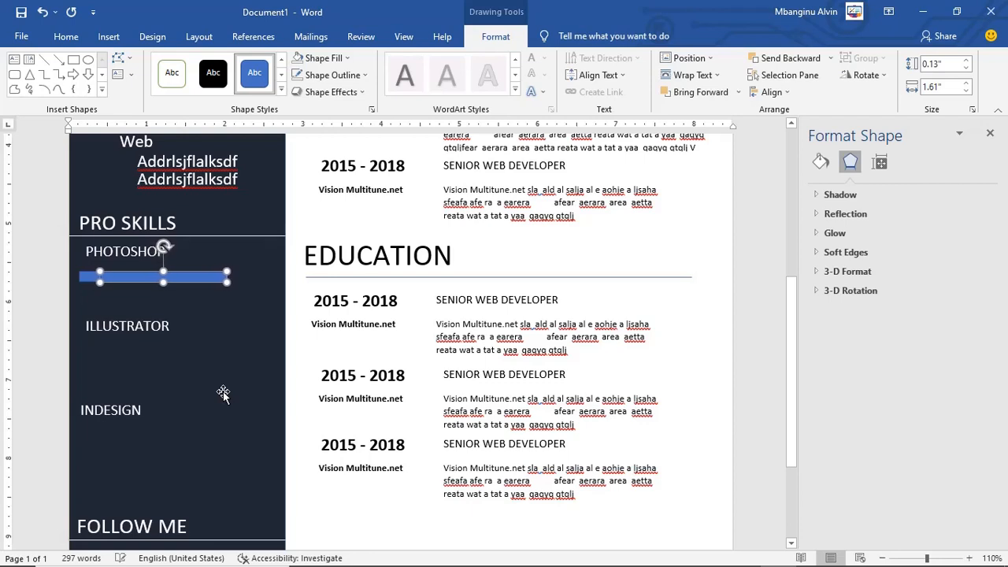
key("Right")
key("Right")
key("Right")
key("Right")
key("Right")
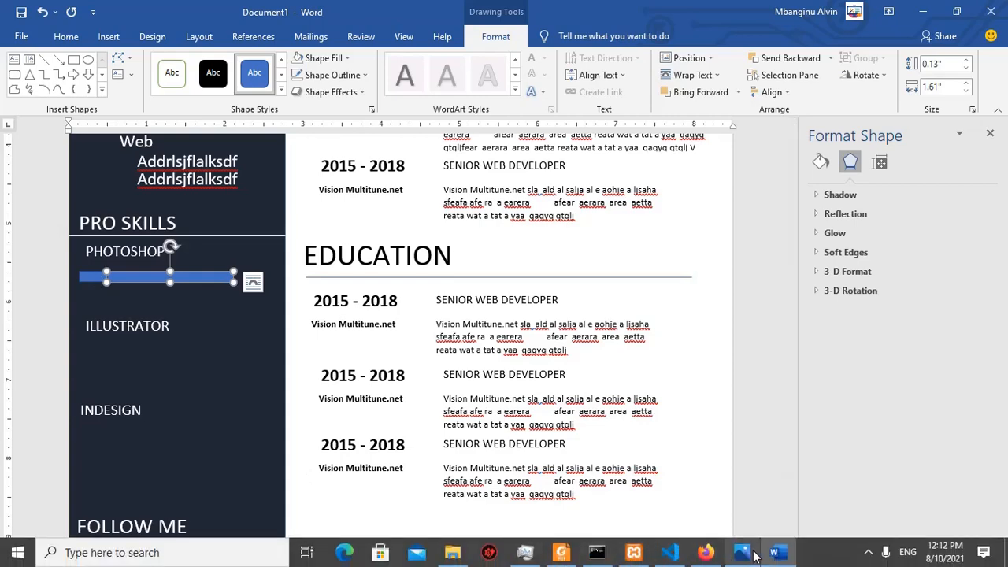
left_click(754, 553)
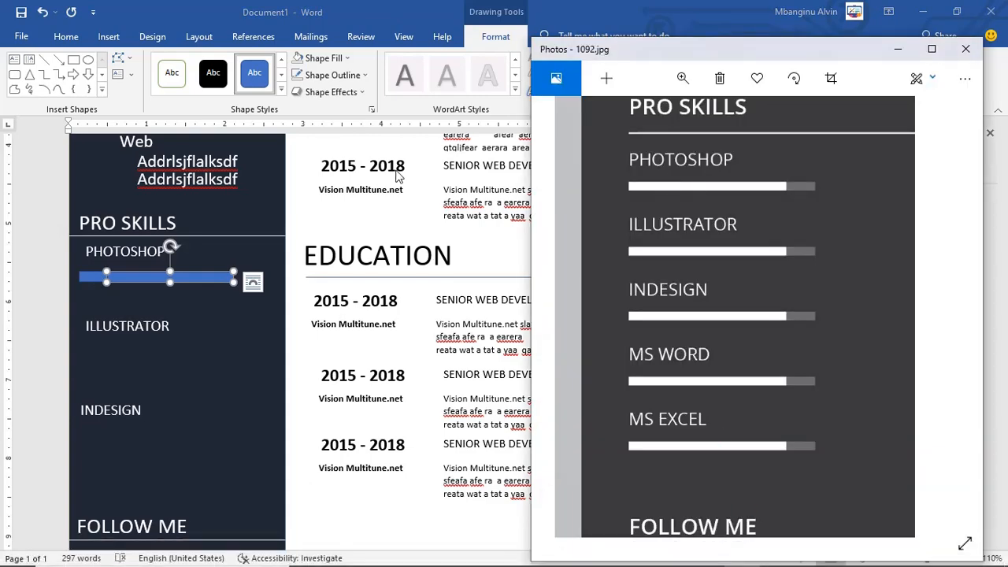
left_click(84, 279)
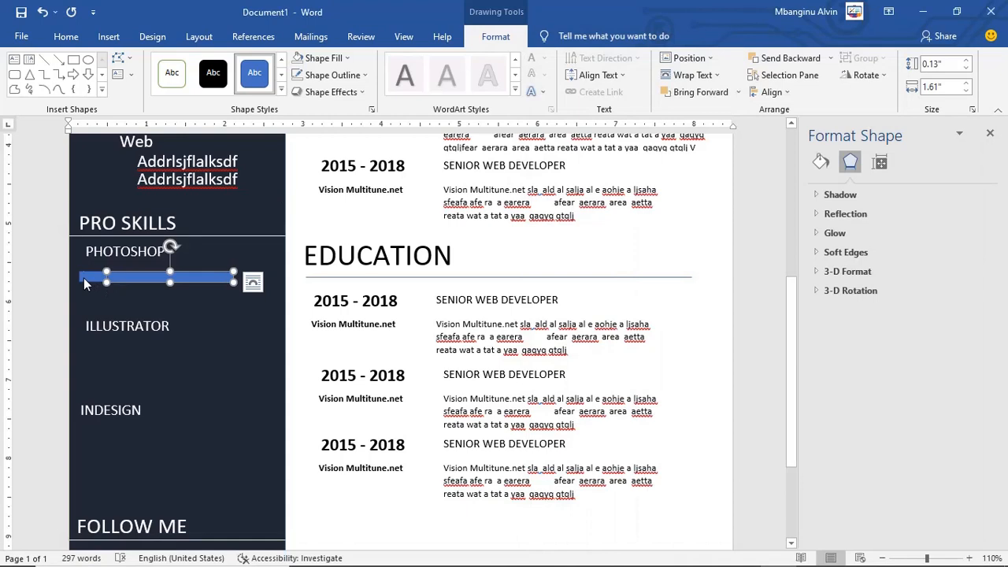
Step: Fill the shorter bar white, bring it forward, and nudge it into alignment
left_click(84, 278)
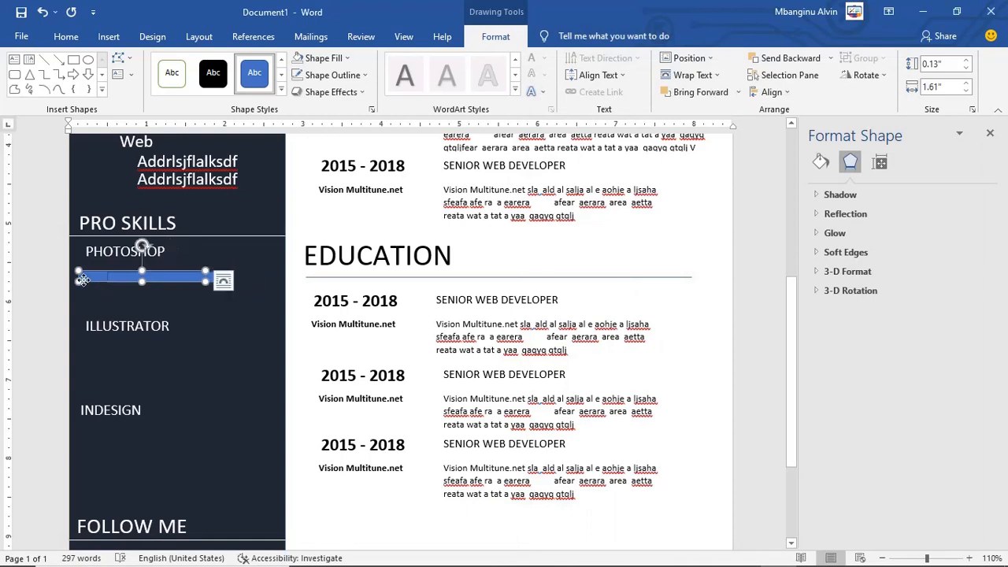
left_click(323, 58)
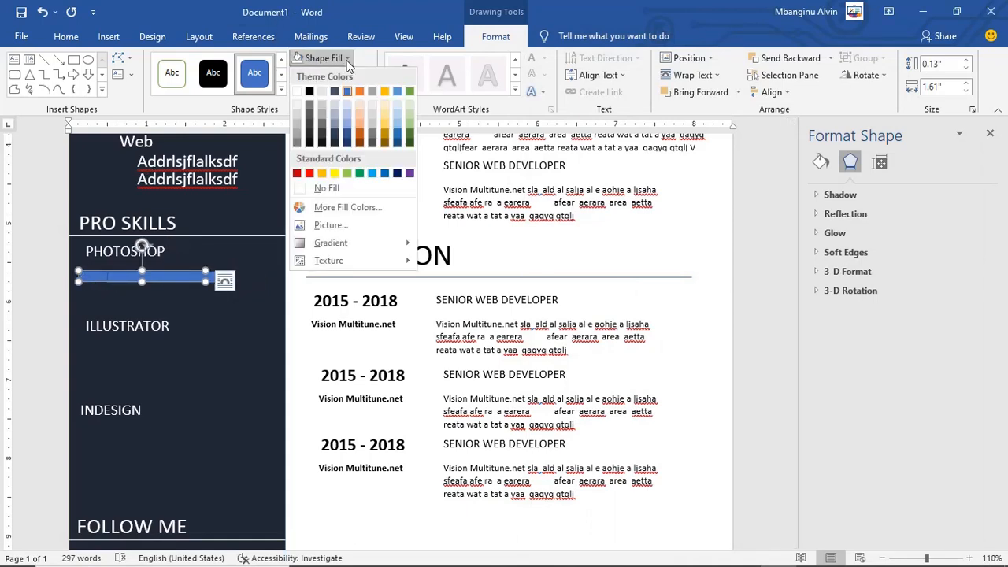
left_click(297, 95)
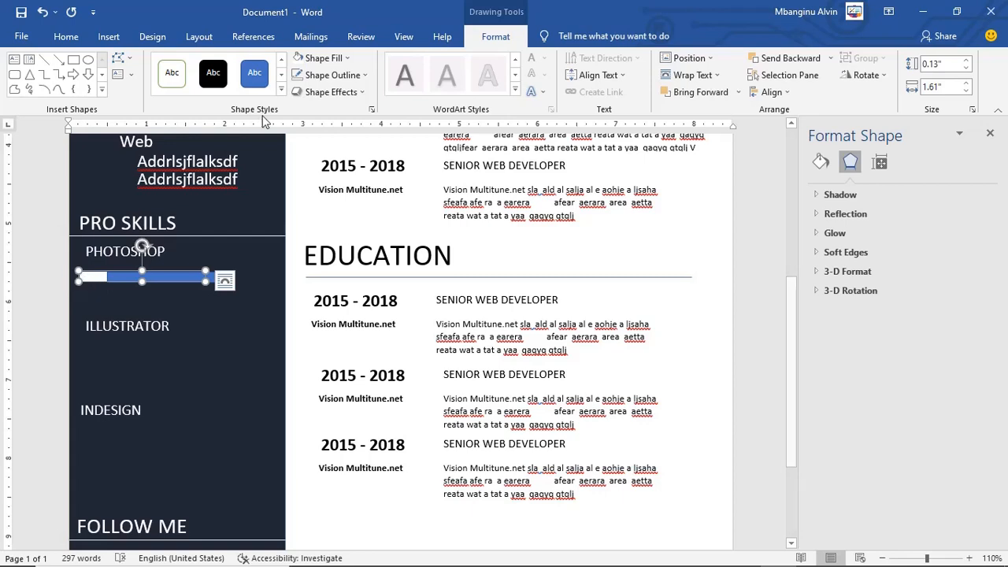
left_click(700, 92)
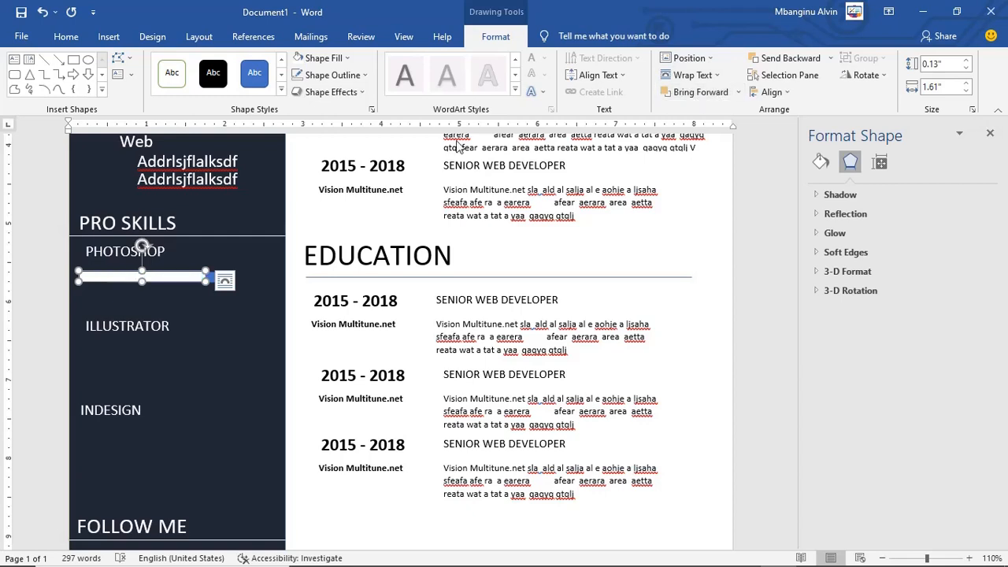
left_click(225, 288)
left_click(226, 279)
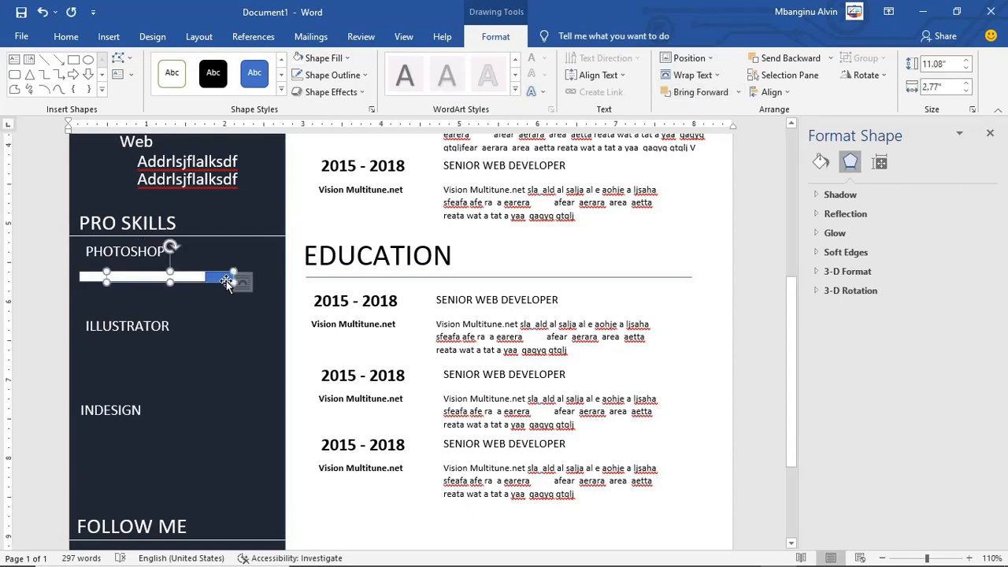
key("Up")
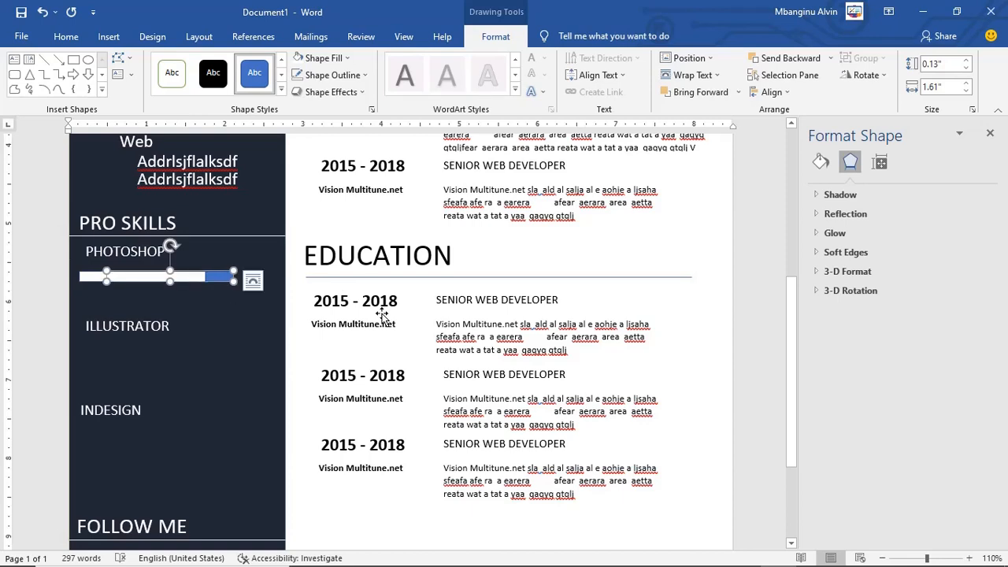
key("Right")
key("Right")
key("Right")
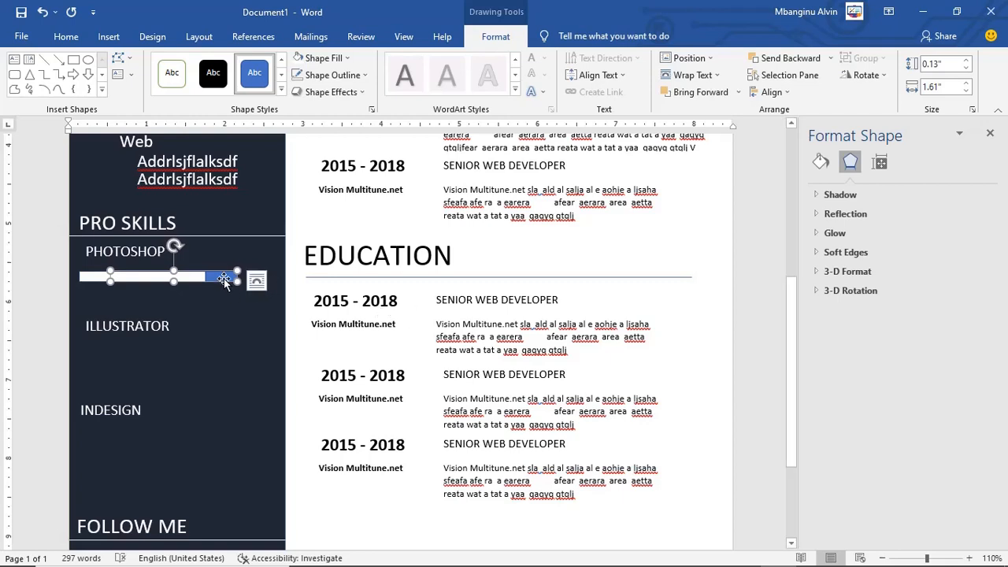
left_click(347, 60)
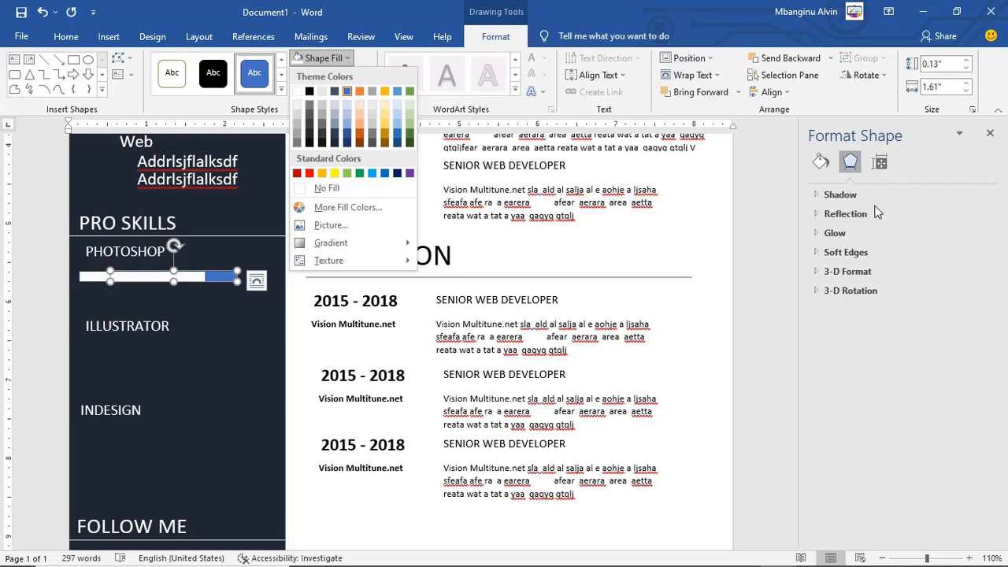
Step: In Format Shape, give the longer Photoshop bar a white fill at 58% transparency
left_click(152, 282)
right_click(151, 276)
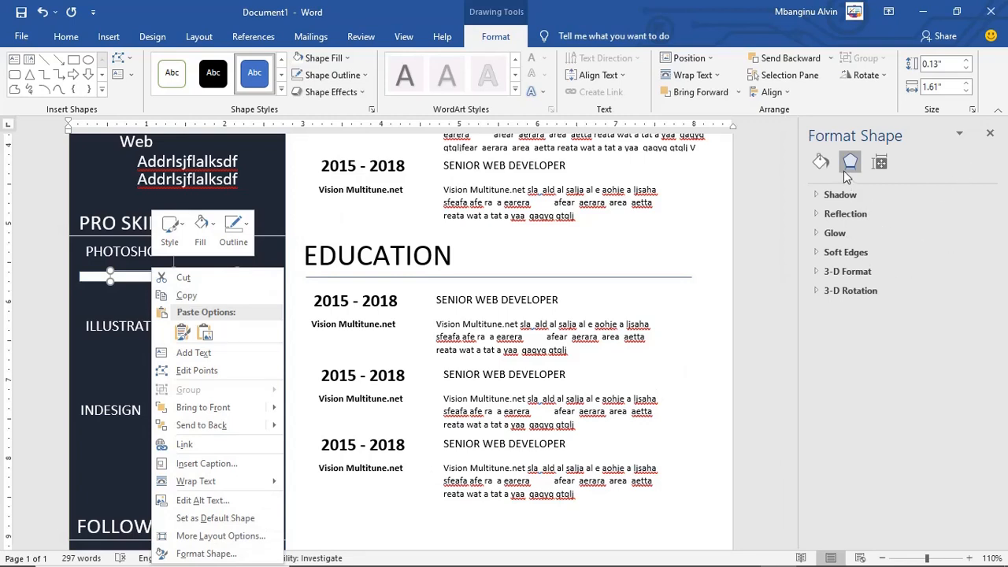
left_click(906, 341)
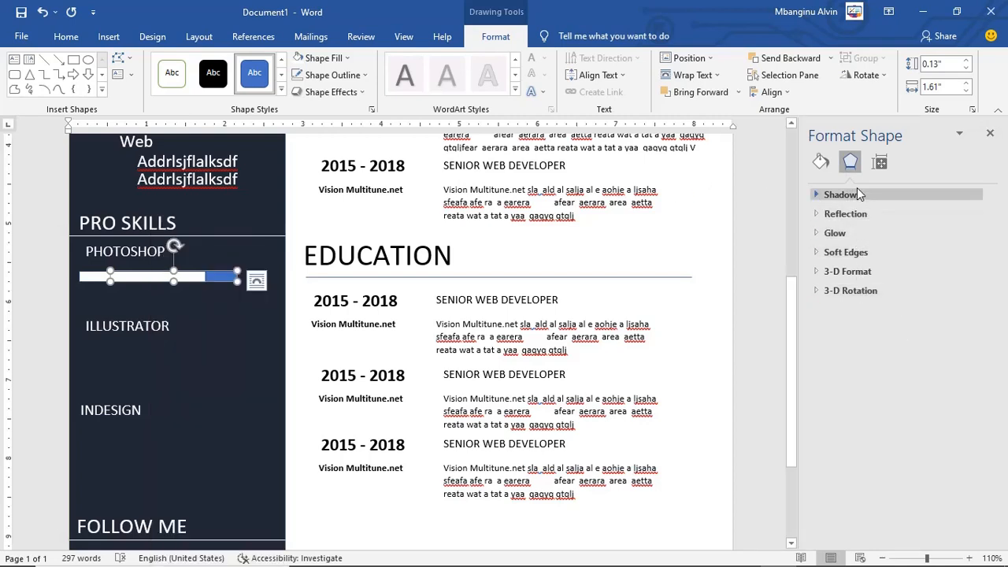
left_click(821, 162)
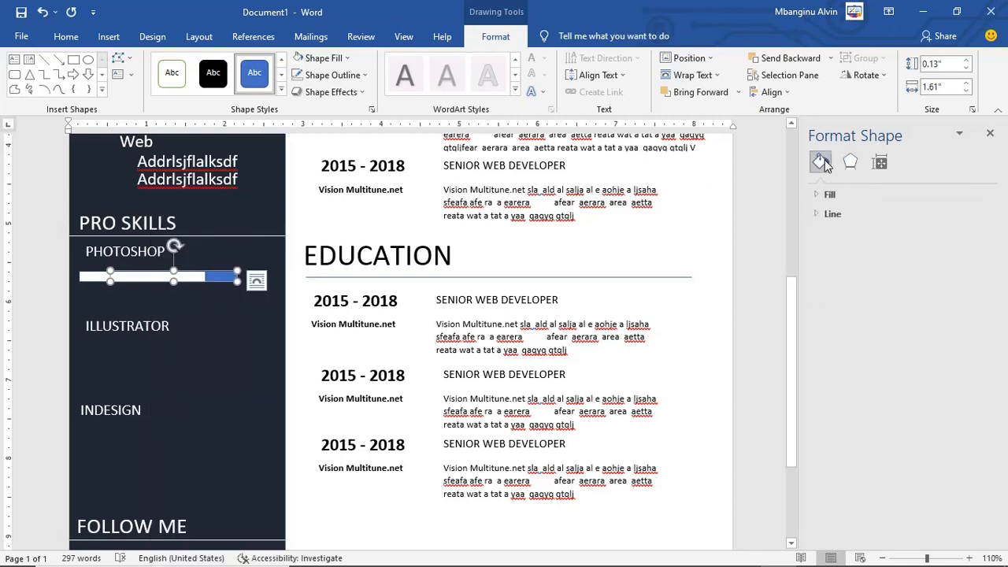
left_click(822, 195)
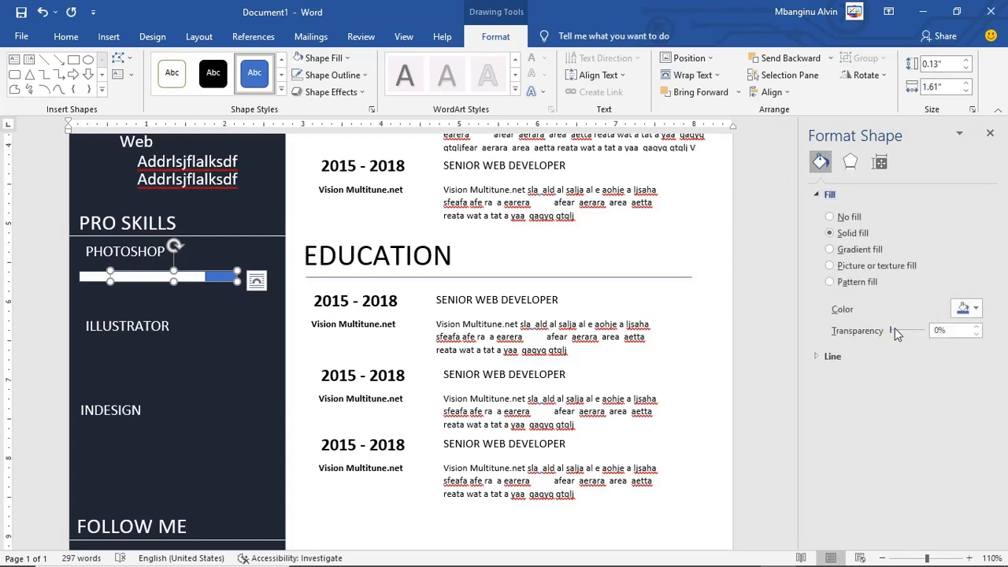
left_click_drag(894, 334, 898, 334)
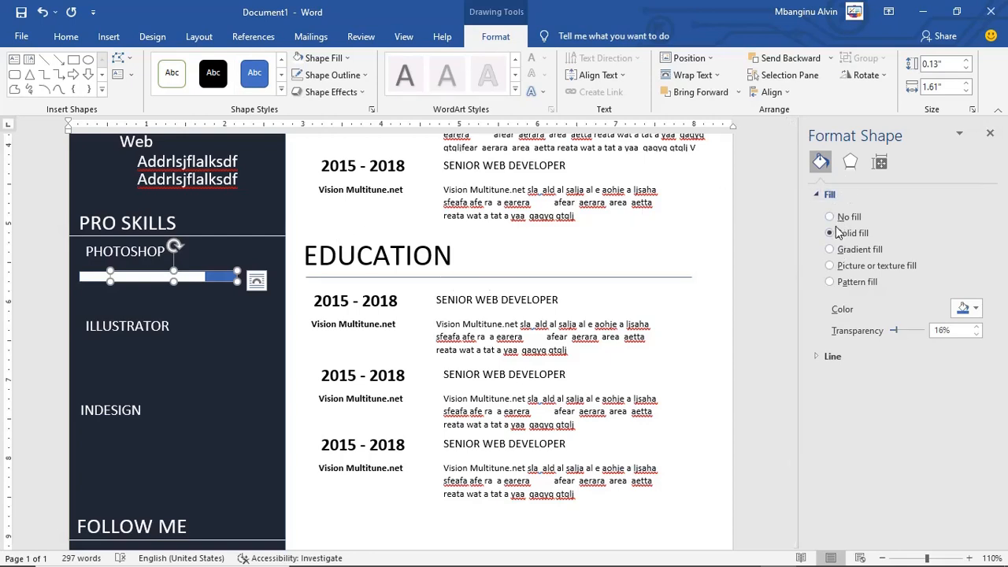
left_click(975, 308)
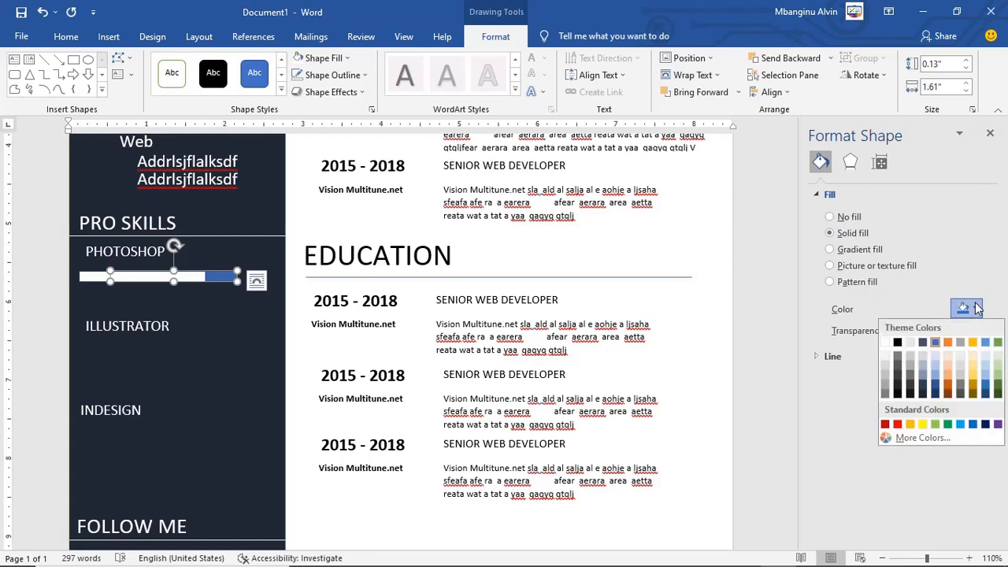
left_click(884, 342)
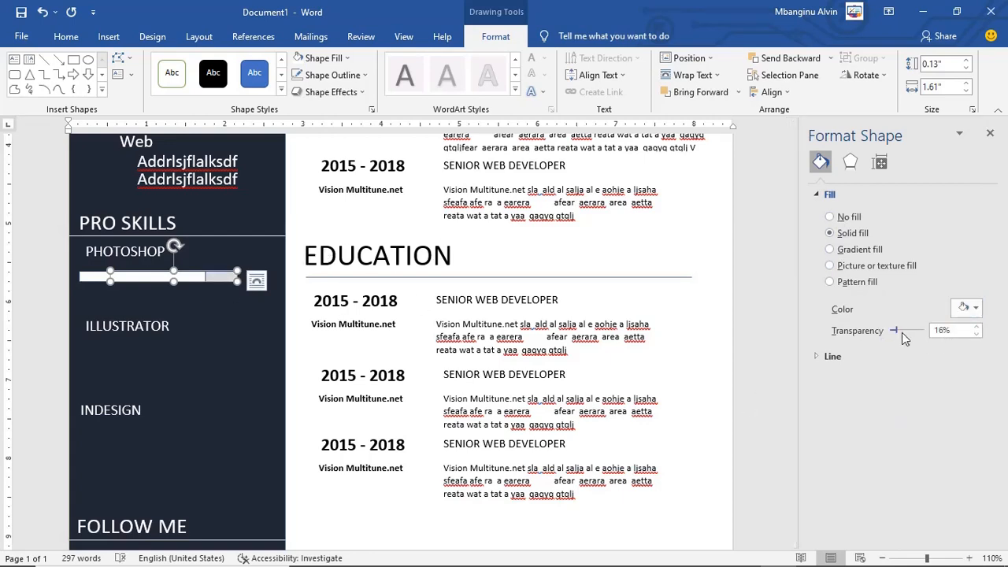
left_click_drag(901, 334, 912, 333)
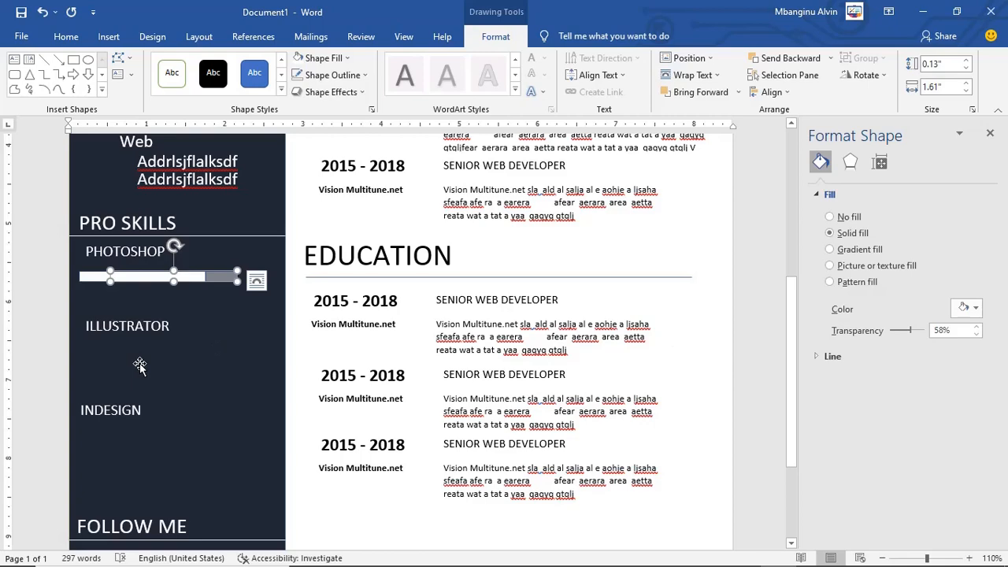
left_click(192, 303)
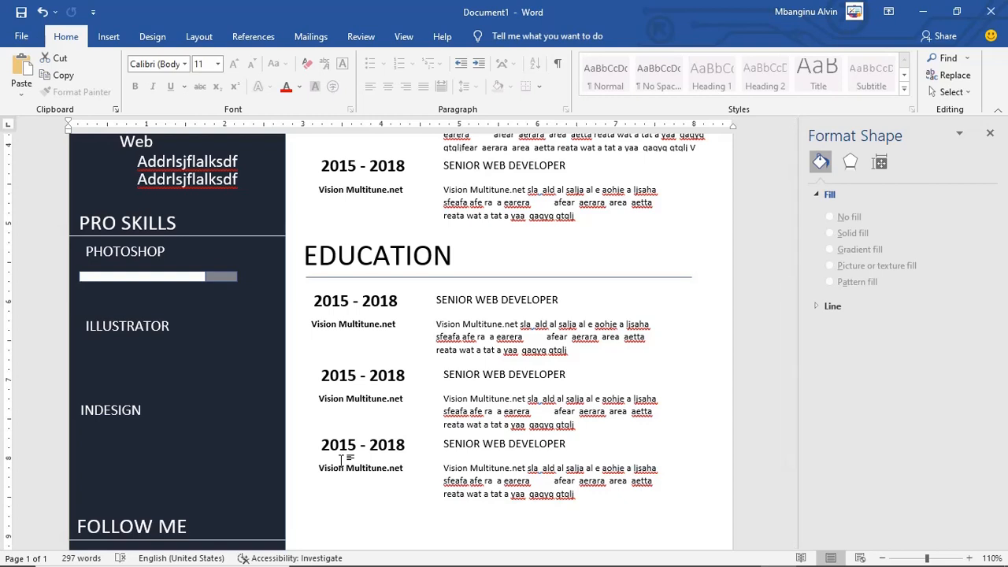
Step: Group the white and grey parts of the Photoshop skill bar
left_click(208, 279)
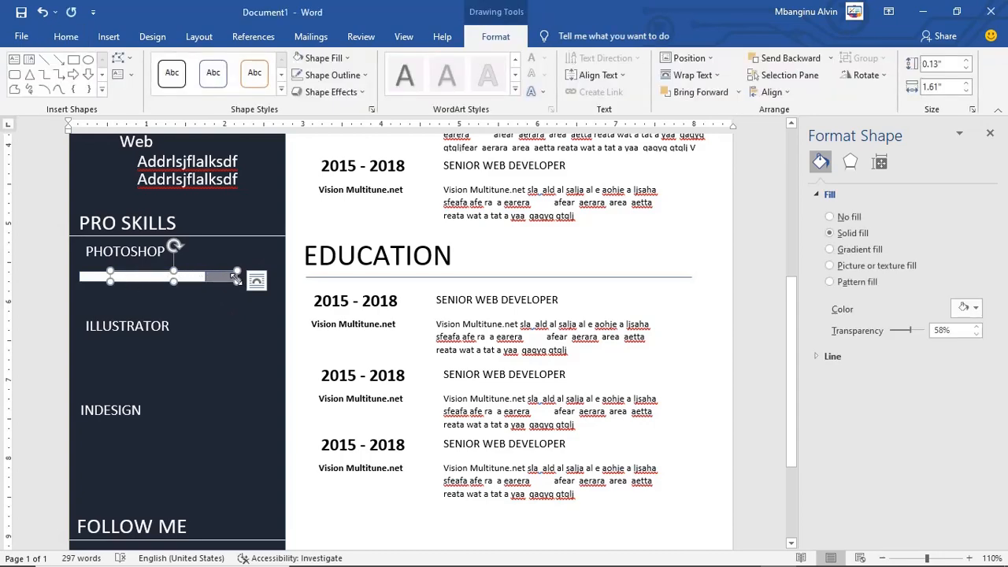
left_click(93, 276, "shift")
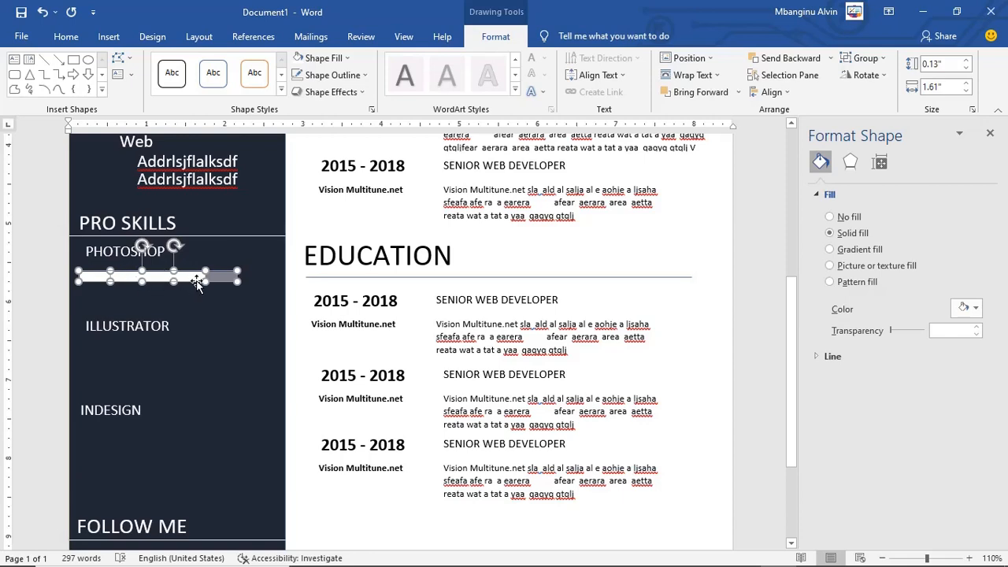
right_click(193, 278)
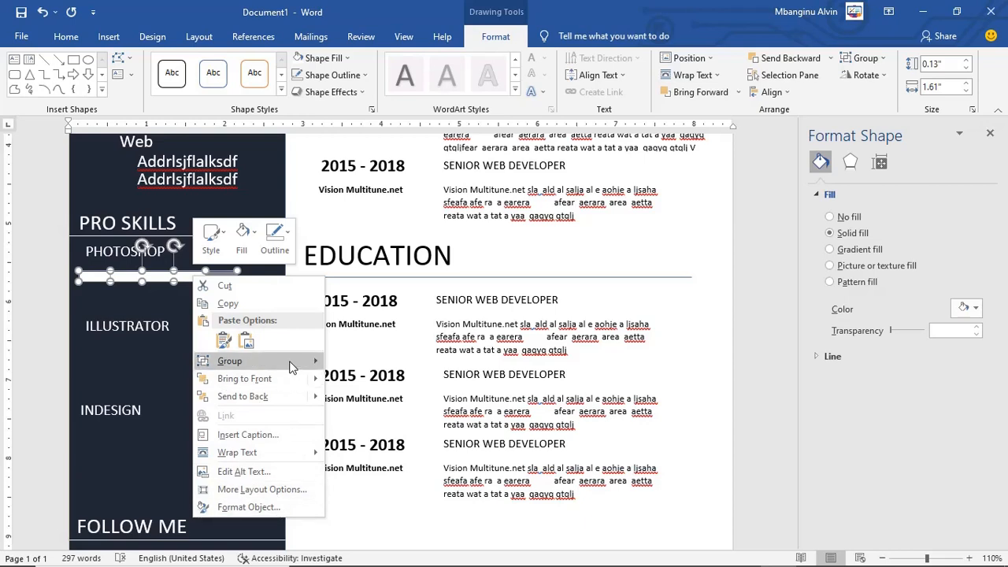
mouse_move(291, 367)
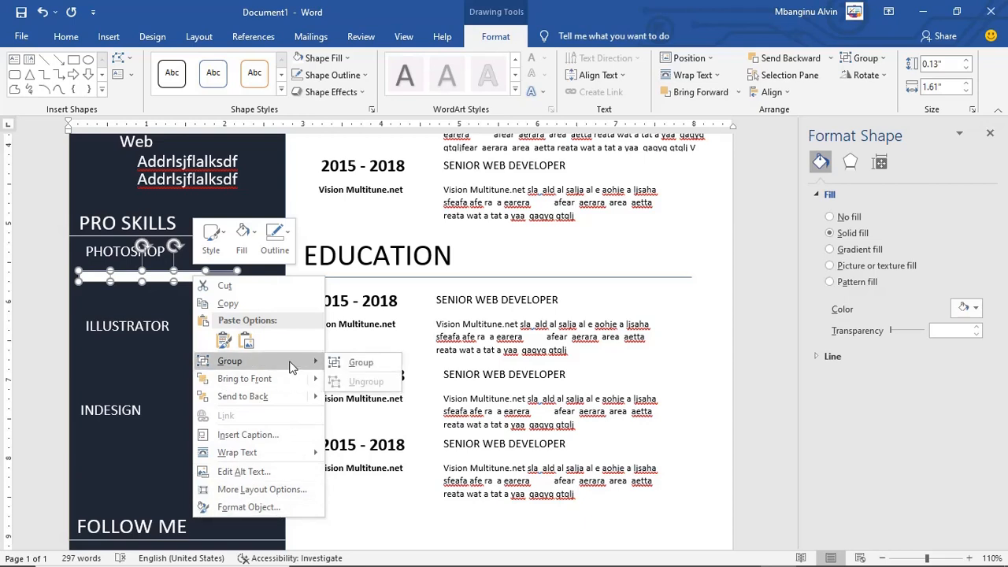
left_click(369, 365)
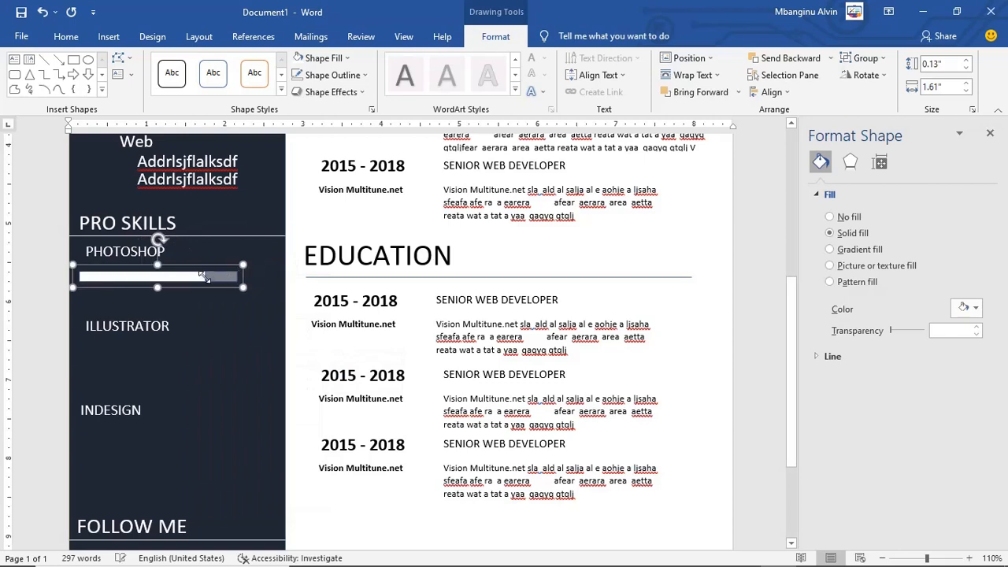
Step: Place copies of the grouped bar under ILLUSTRATOR and INDESIGN, then view the reference image
left_click_drag(202, 281, 193, 443)
left_click_drag(219, 355, 213, 351)
left_click_drag(189, 291, 193, 273)
left_click(743, 555)
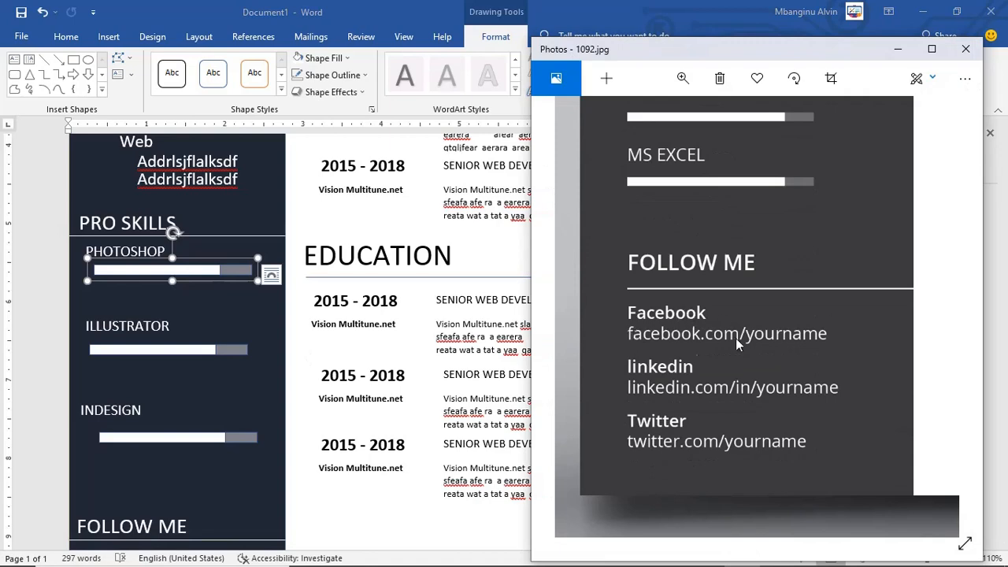
Step: Copy the Address label and text boxes and place the copy below FOLLOW ME
left_click(167, 299)
scroll(167, 300, "up", 5)
left_click(170, 362)
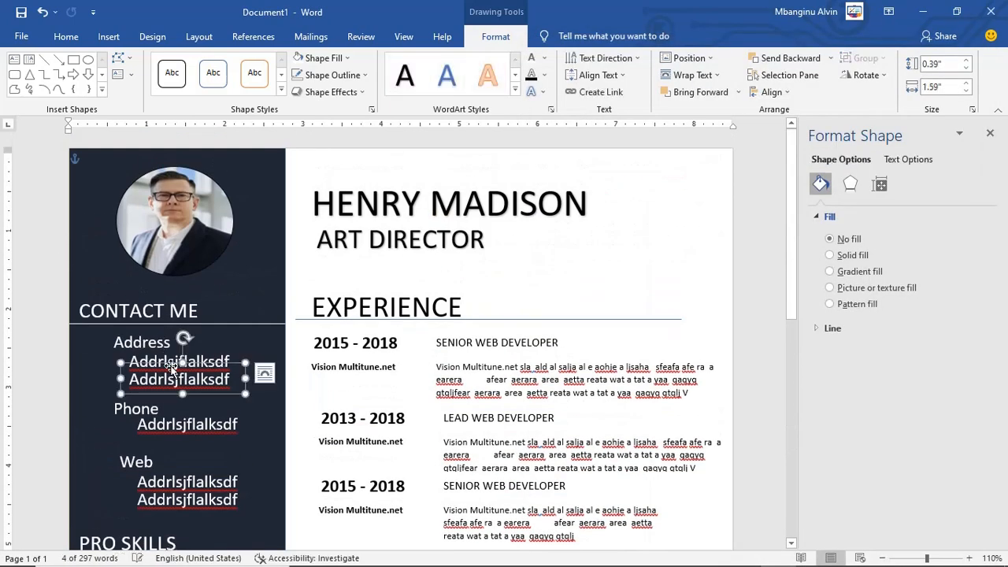
left_click(114, 343, "shift")
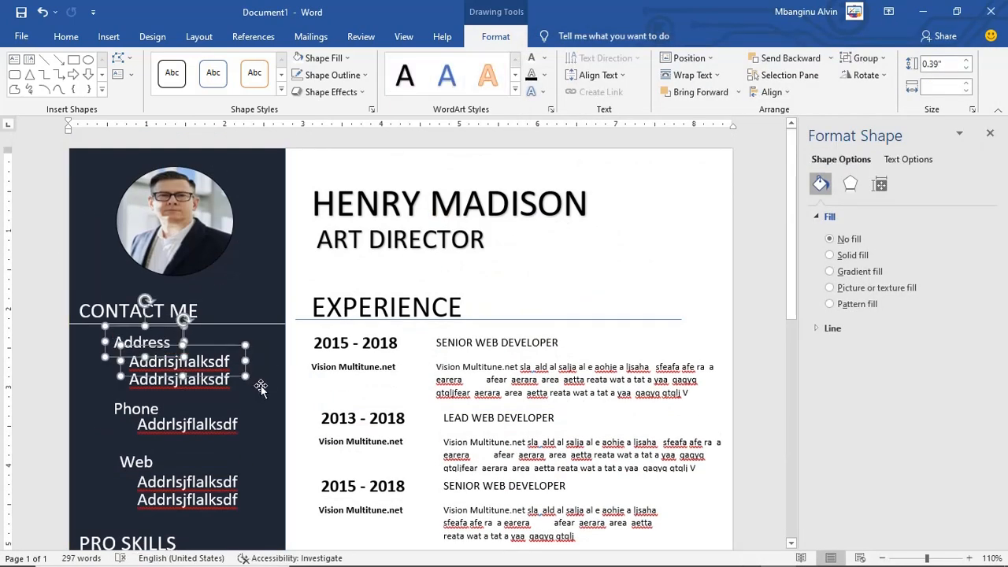
left_click(213, 382)
key("ctrl+v")
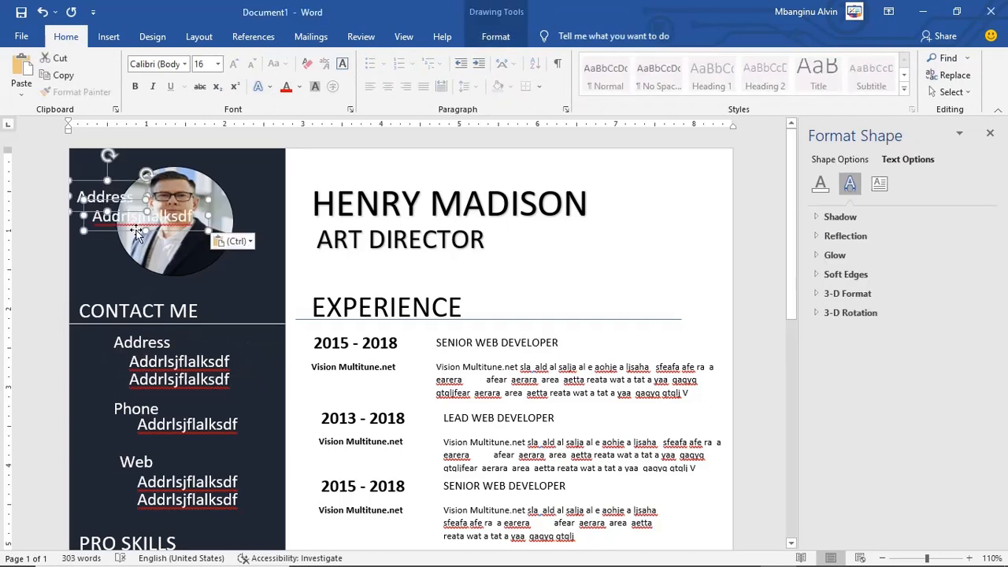
key("ctrl+z")
key("ctrl+v")
left_click_drag(110, 244, 211, 472)
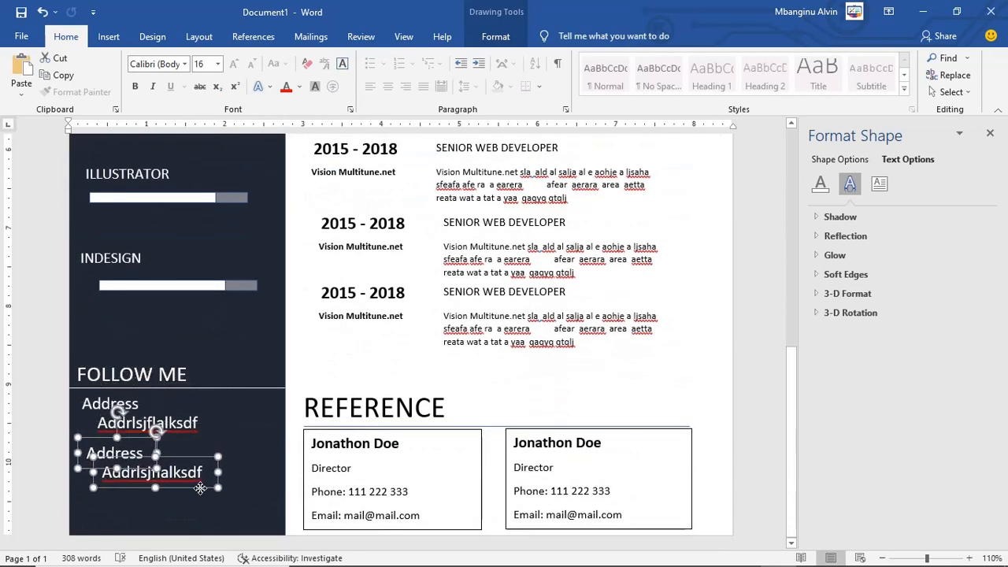
left_click(221, 500)
Step: Rename the first FOLLOW ME label to 'Facebook'
double_click(98, 403)
type("Faceboo")
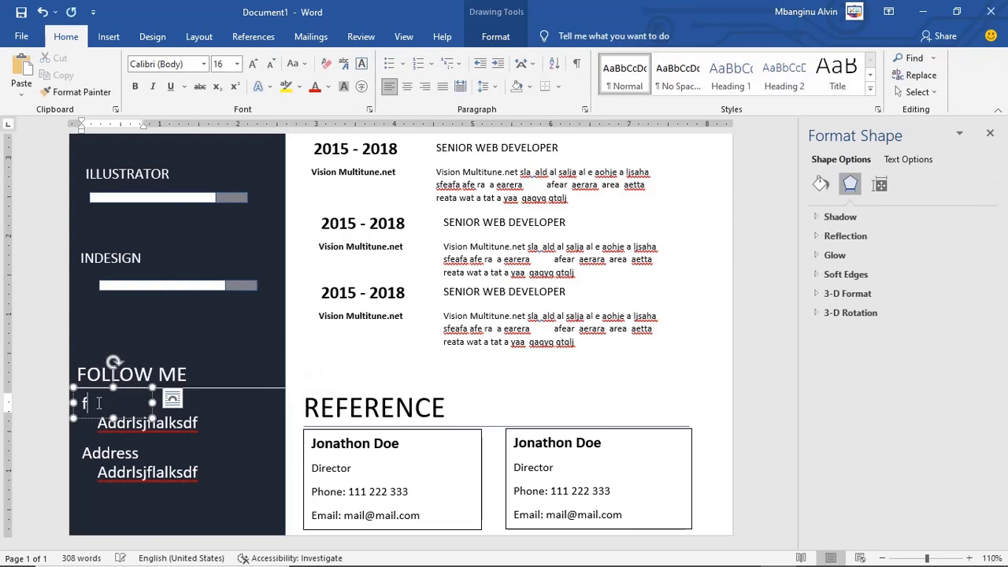
type("k")
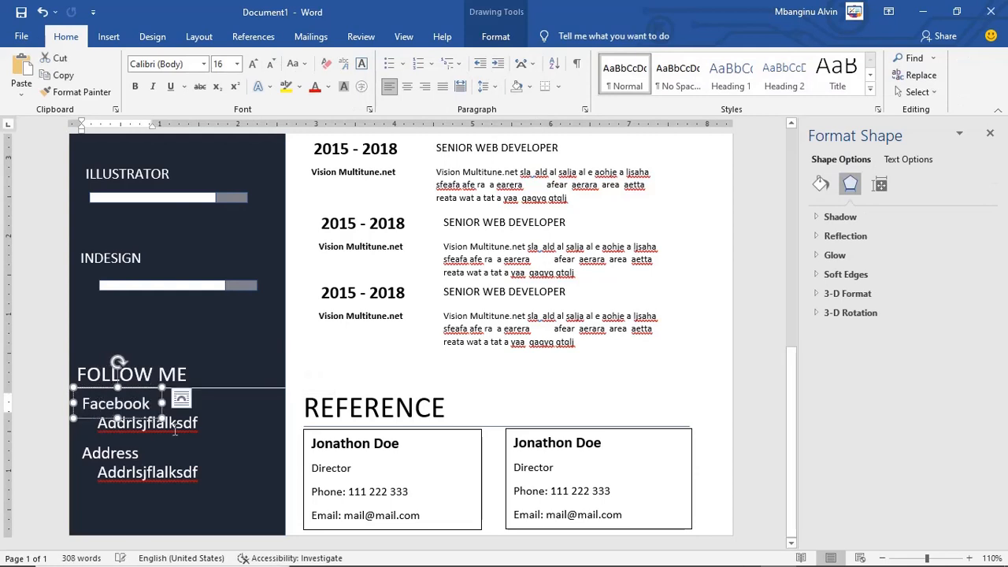
left_click(112, 455)
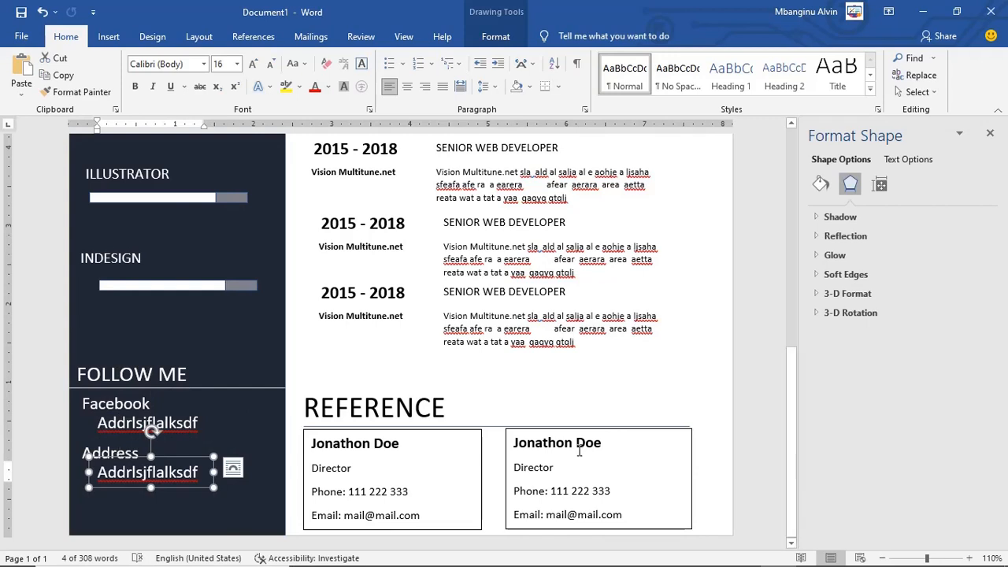
Step: Set No Outline on both the right and left reference boxes
left_click(693, 472)
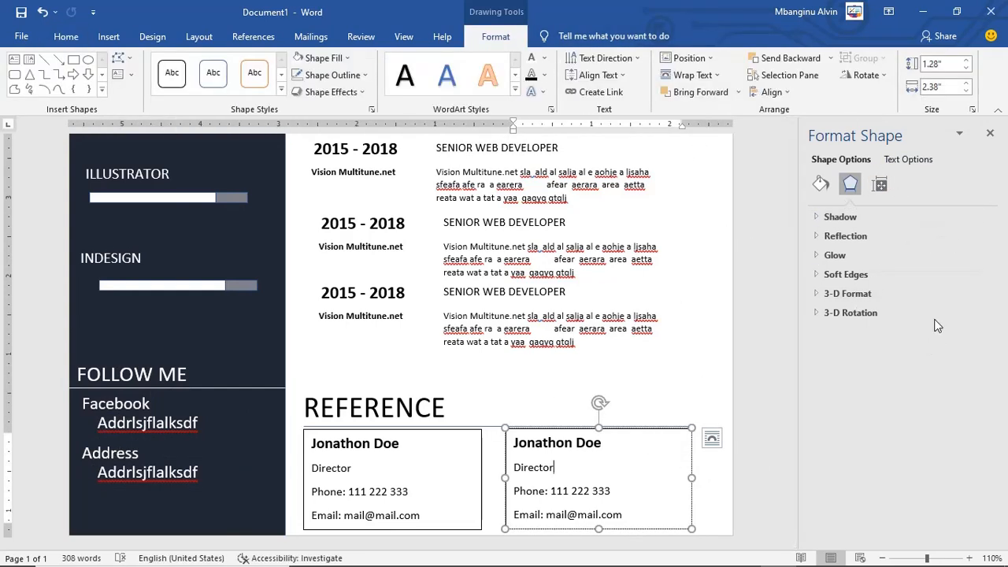
left_click(330, 75)
left_click(395, 364)
left_click(409, 491)
left_click(330, 75)
left_click(325, 203)
key("ctrl+Home")
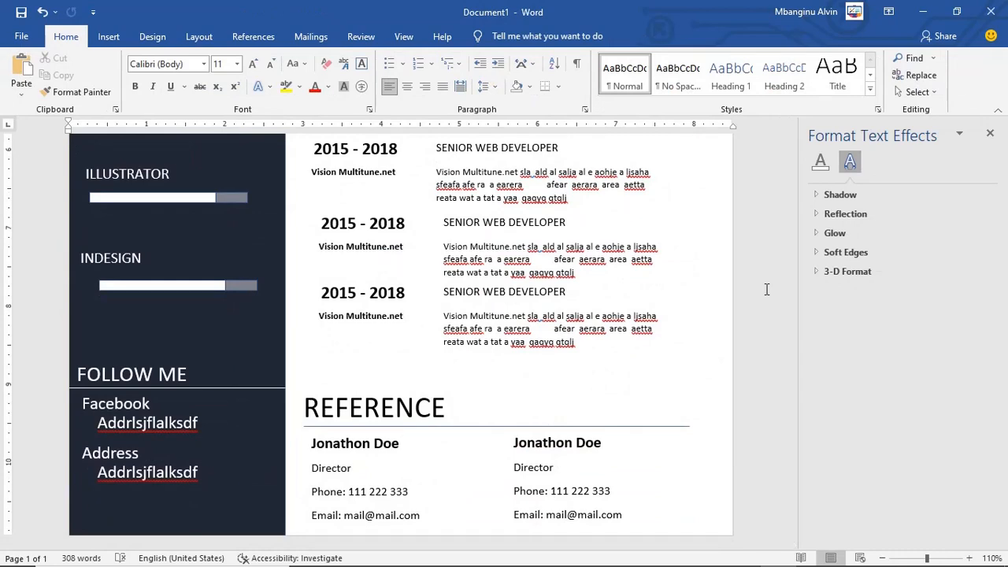
Step: Restore Word to a window and zoom the Photos reference image out to show the whole résumé
scroll(696, 333, "up", 10)
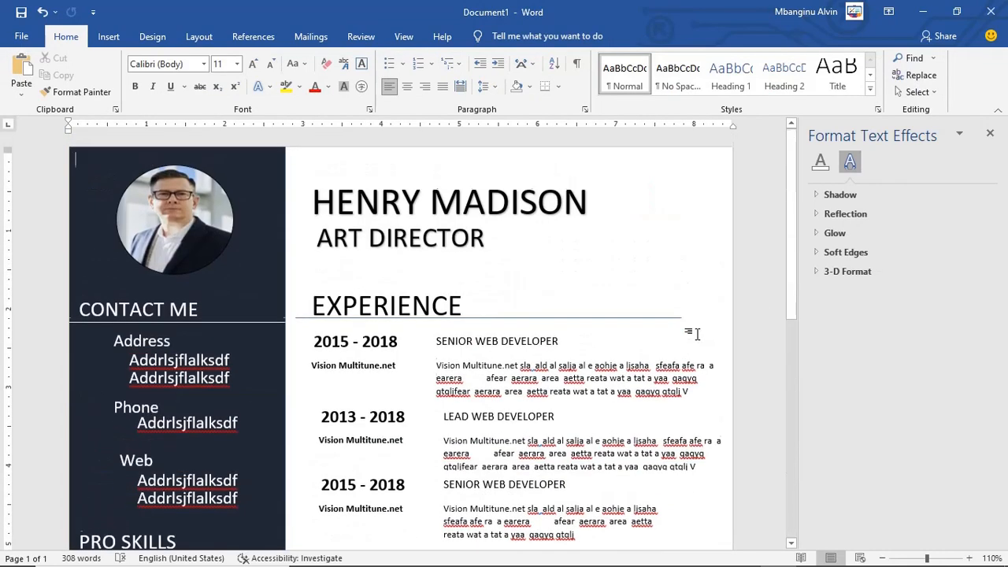
left_click(958, 14)
left_click(482, 144)
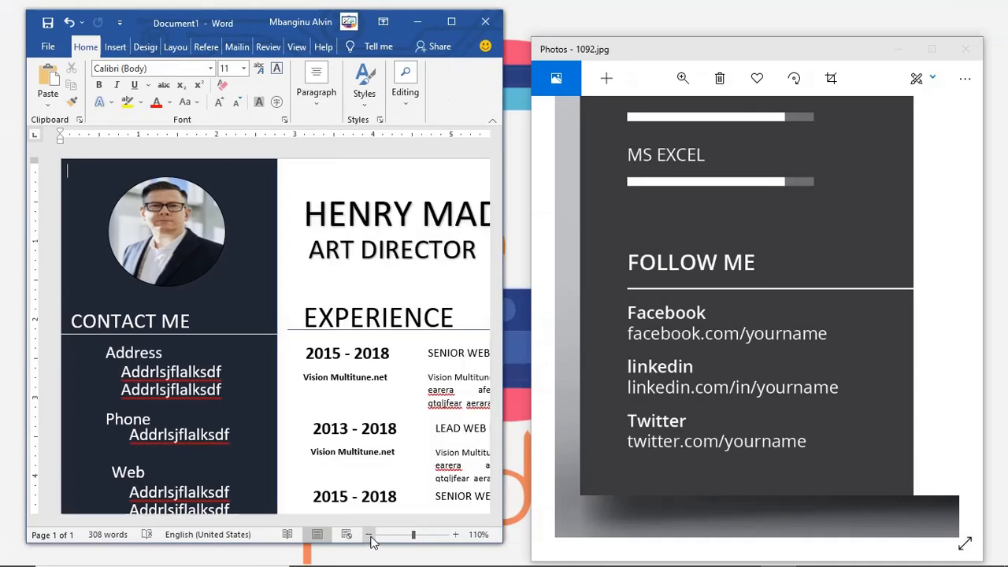
left_click(368, 535)
left_click(369, 534)
left_click(369, 535)
left_click(683, 78)
left_click_drag(635, 118, 614, 120)
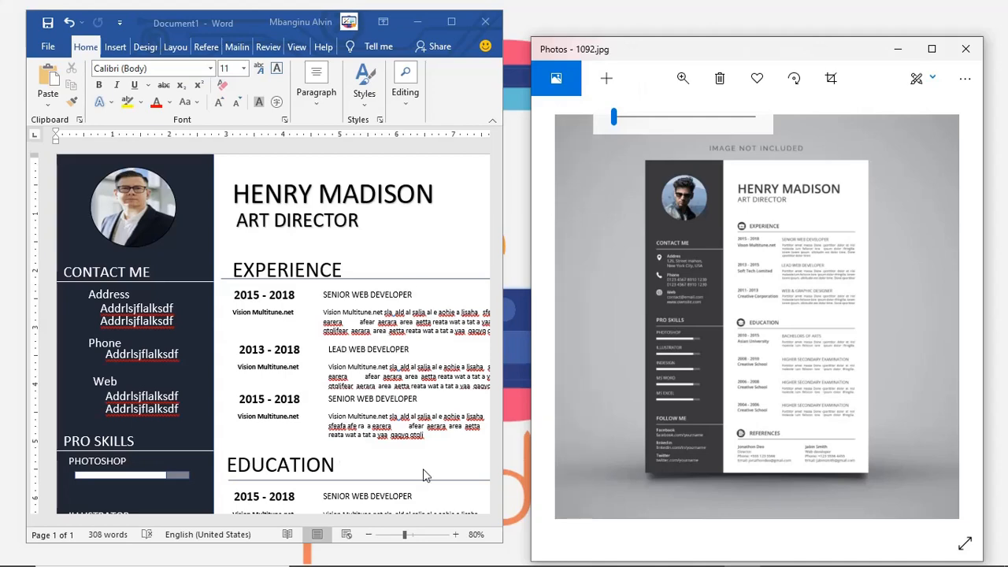
Step: Zoom Word to 50%, resize it beside the image, then minimize both windows
left_click(456, 536)
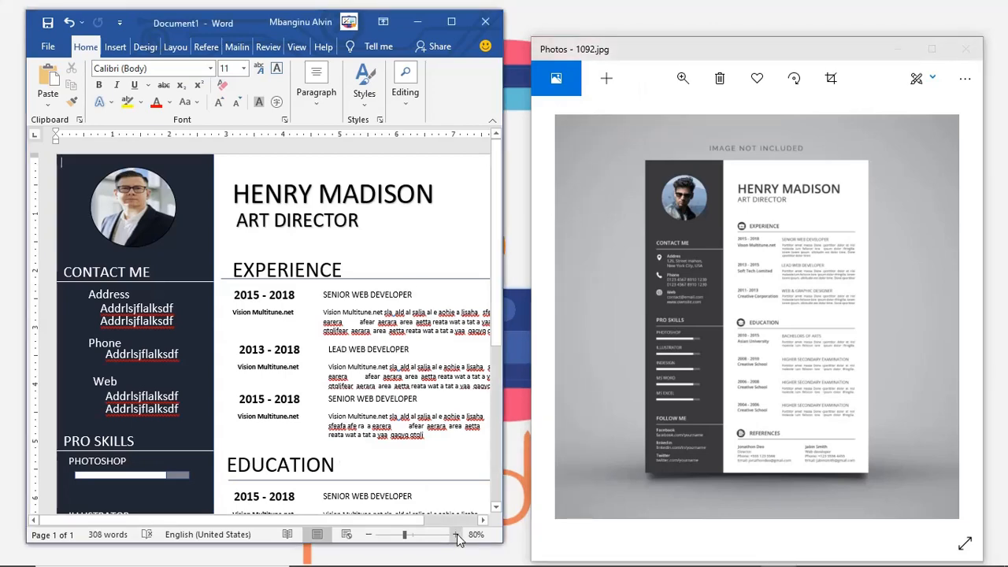
left_click(369, 535)
left_click(370, 535)
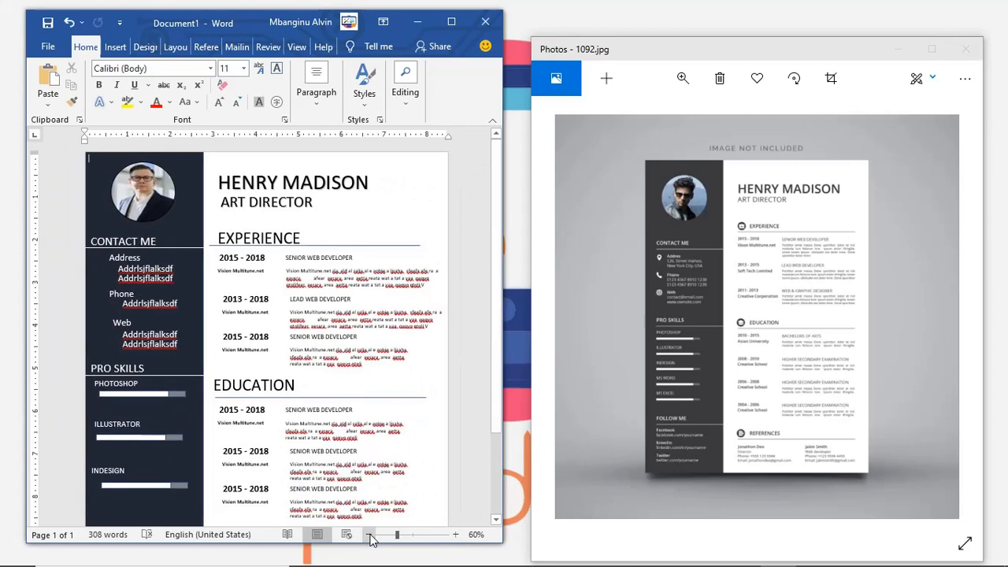
left_click(369, 535)
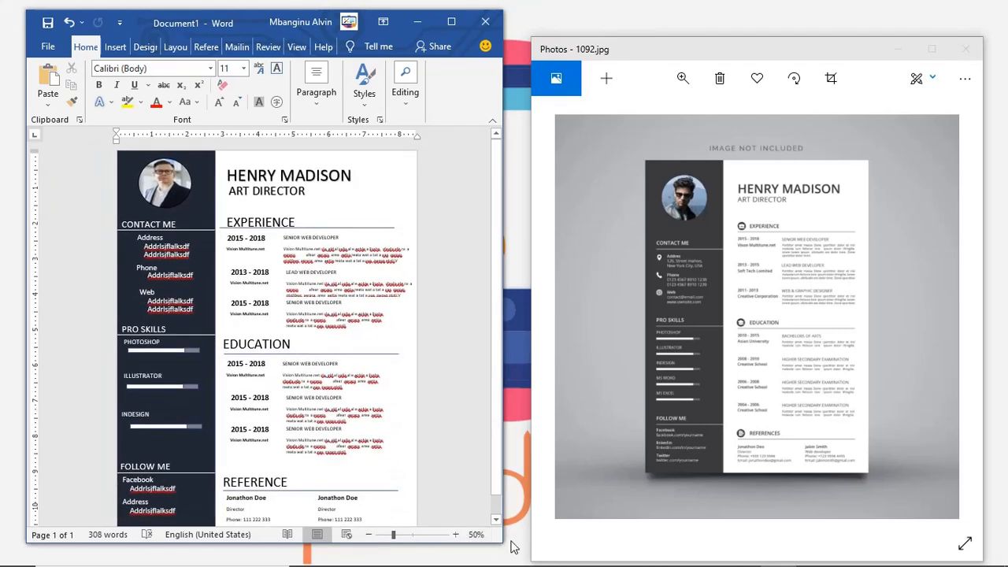
left_click_drag(497, 542, 557, 566)
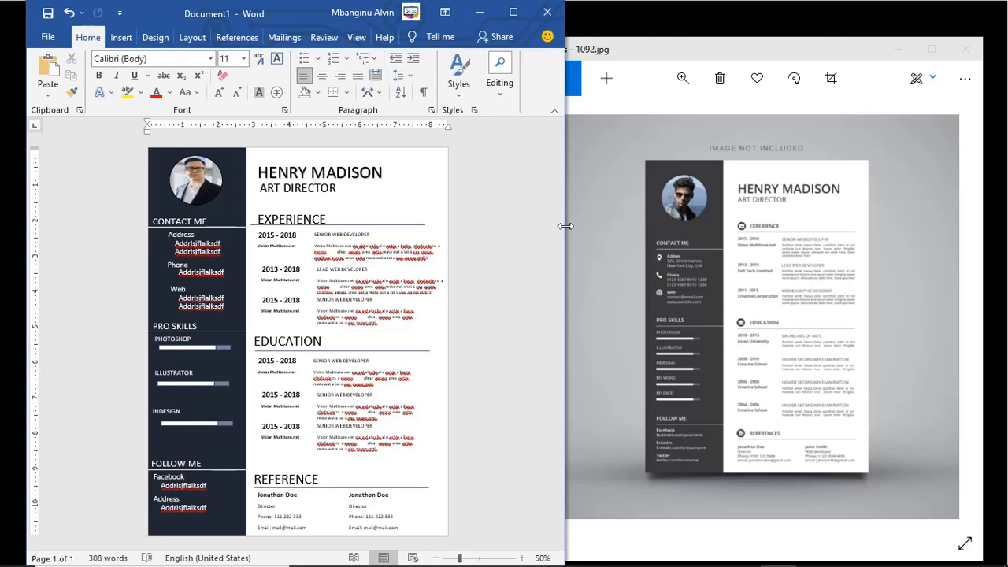
left_click_drag(565, 226, 603, 228)
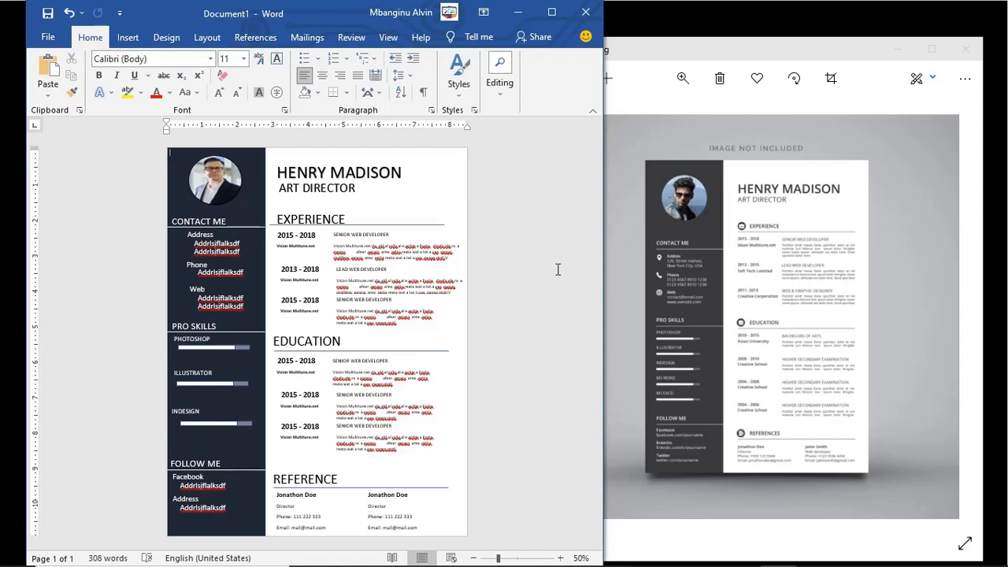
left_click(519, 12)
left_click(903, 49)
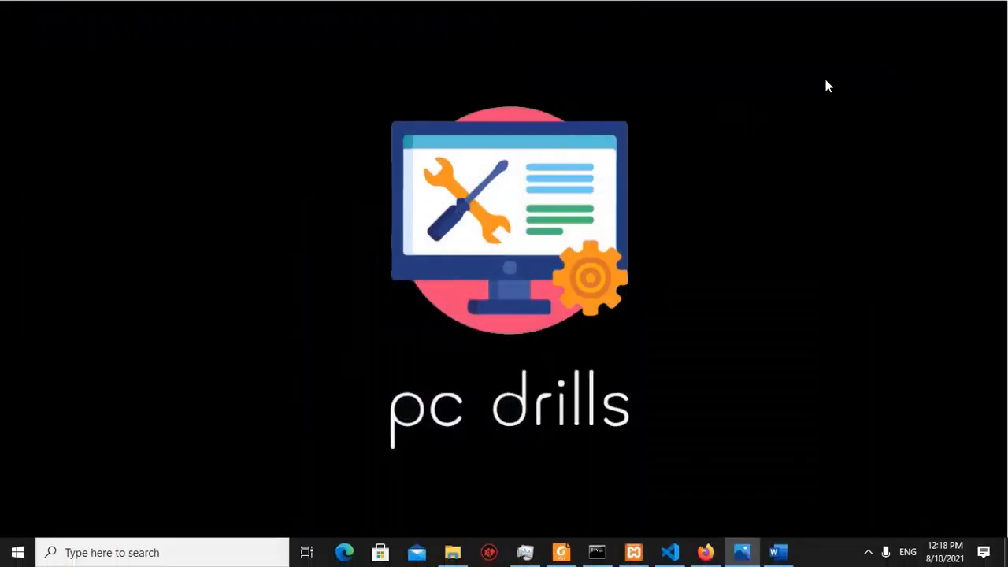